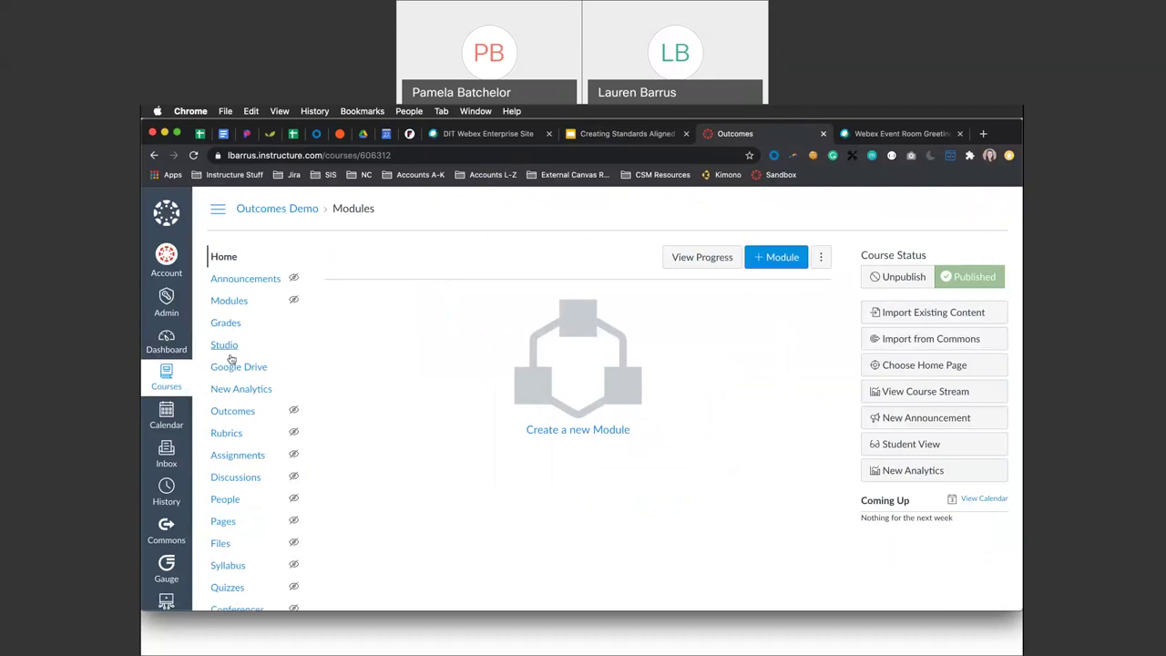
- Open the outcome finder on the course's Outcomes page and browse Account Standards to the North Carolina group in the personal account's folder
left_click(231, 414)
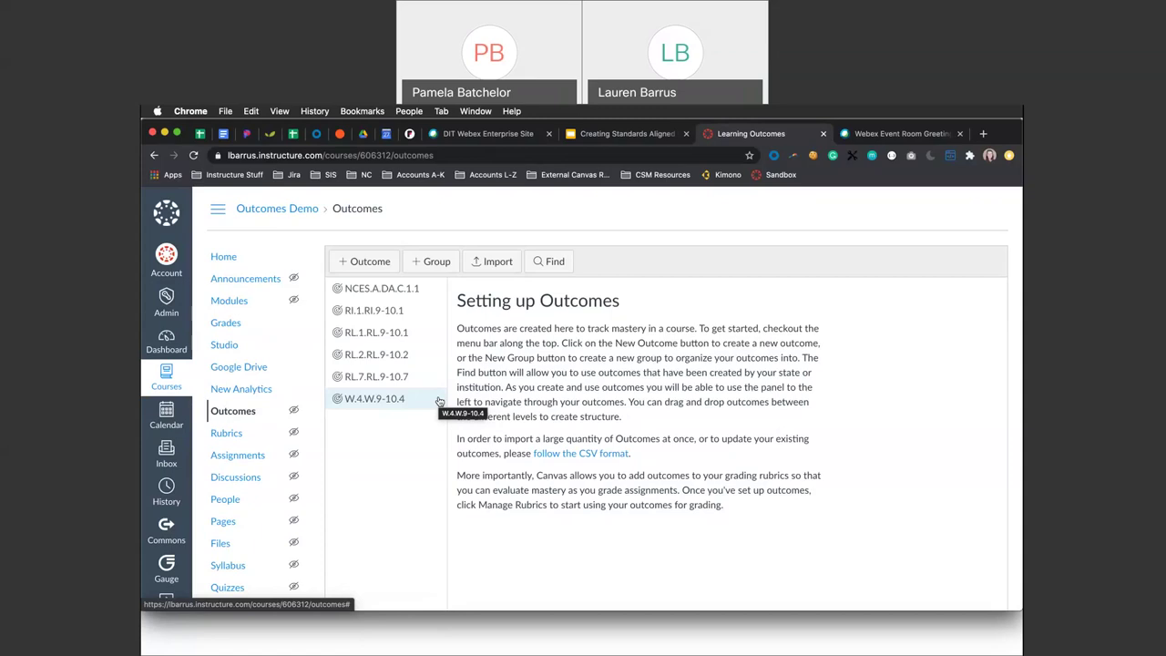
left_click(538, 266)
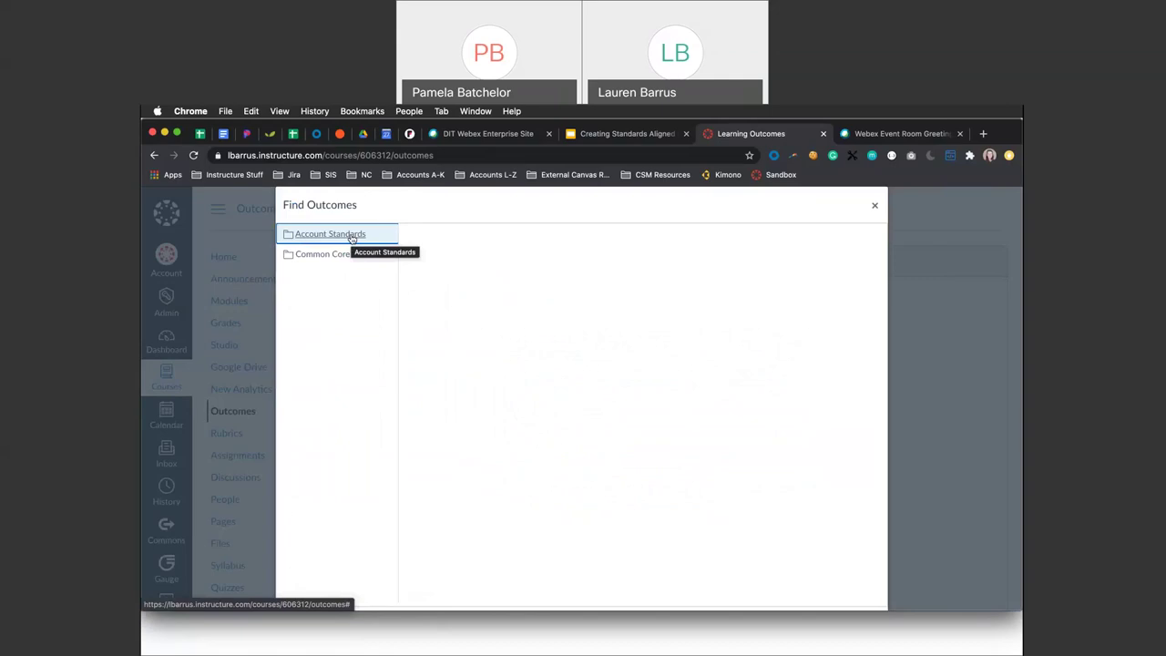
left_click(352, 238)
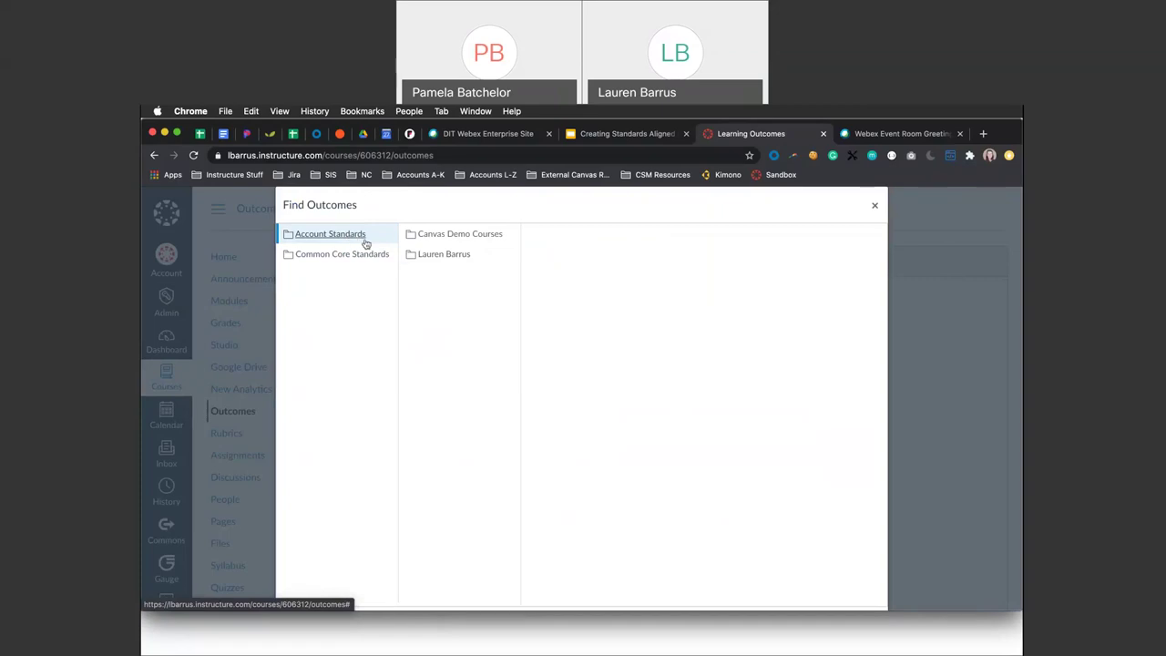
left_click(438, 262)
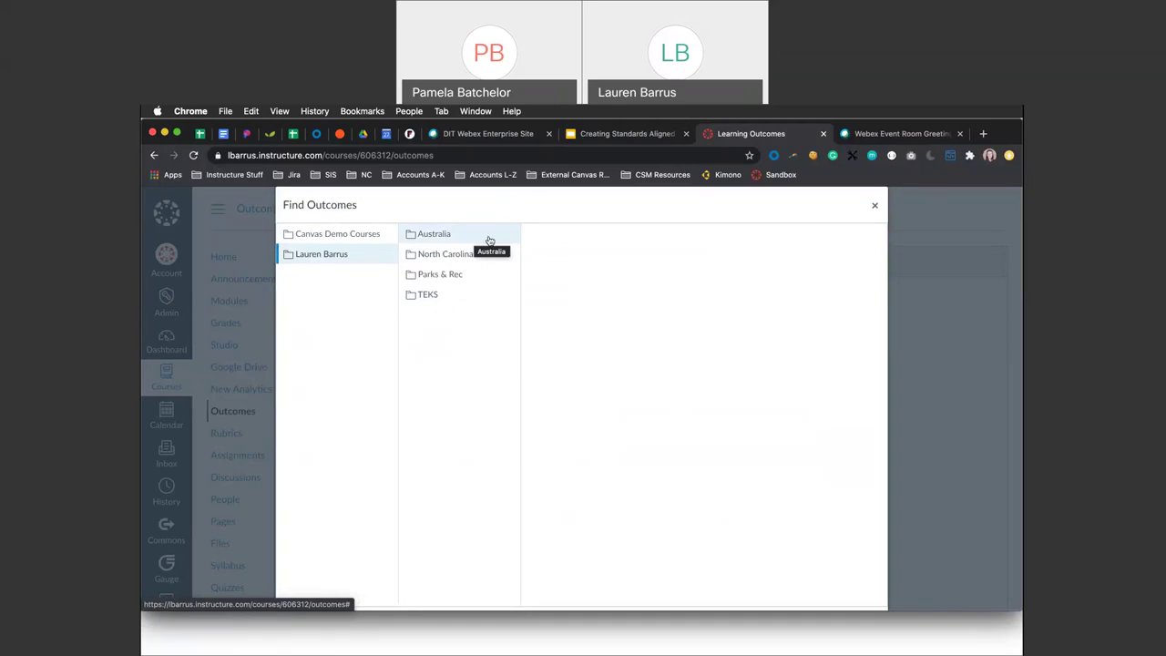
left_click(450, 257)
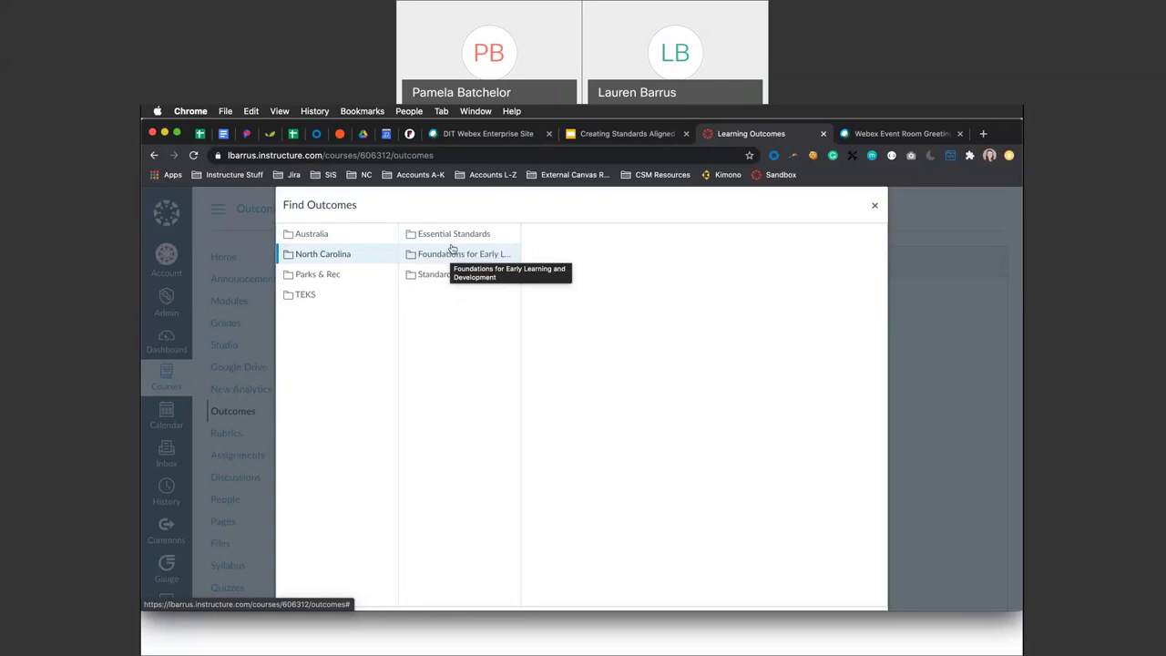
- Within Standard Course of Study, open the second English Language Arts group, Grades 9-10 Writing, and its ELA-Literacy.WHST folder
left_click(441, 272)
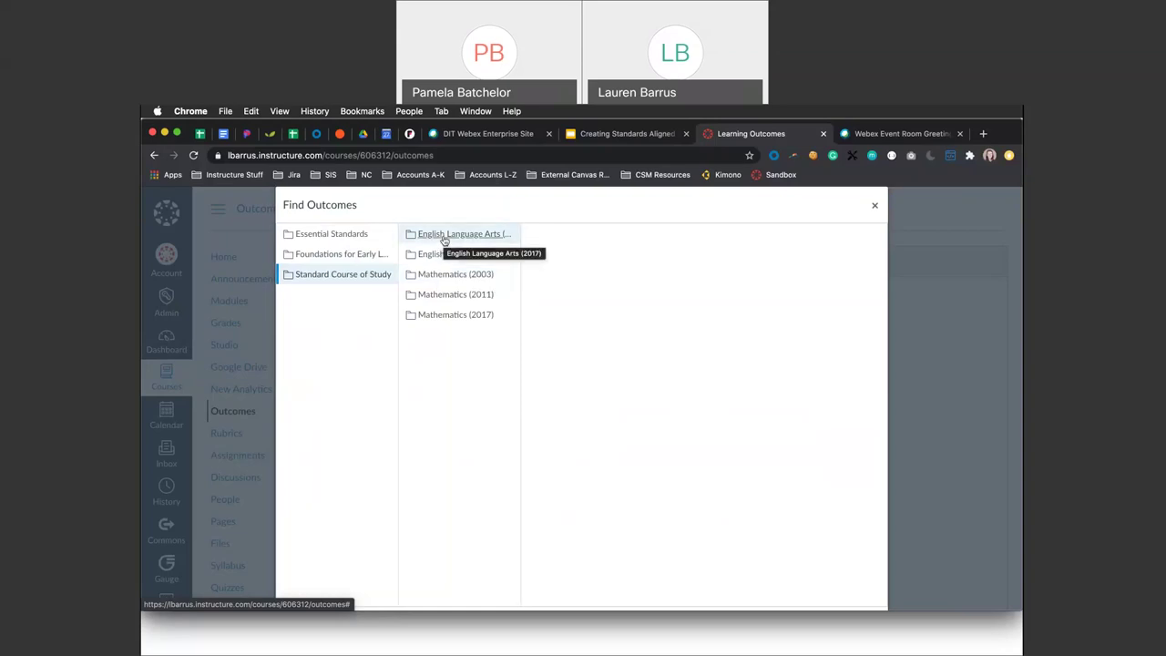
left_click(439, 255)
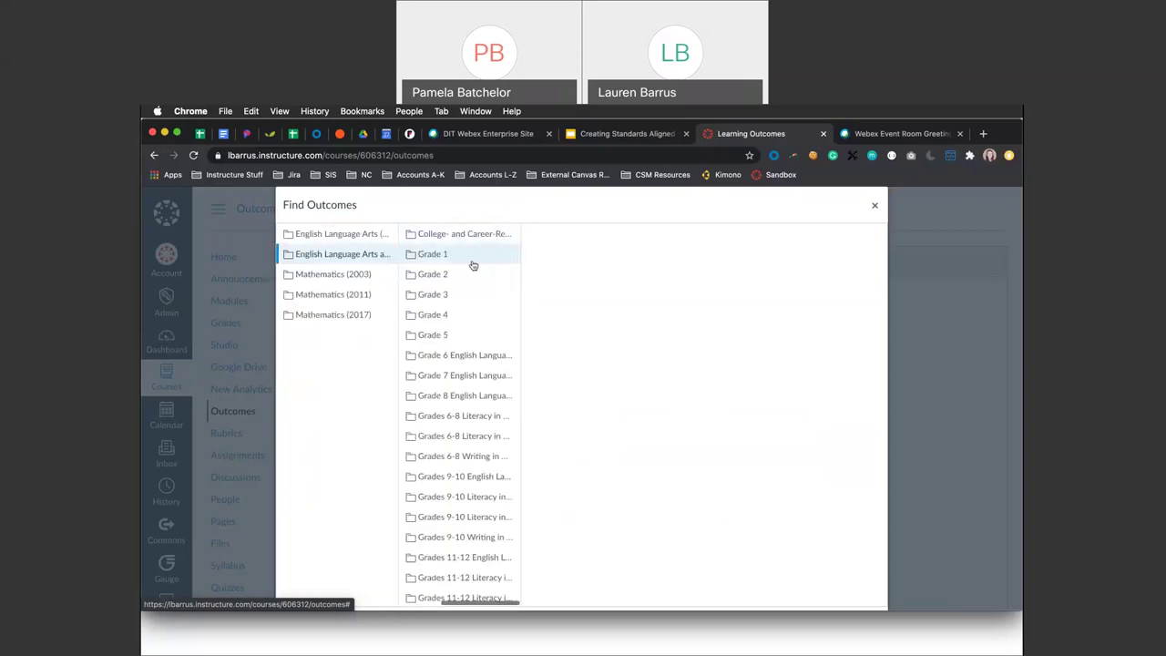
scroll(454, 397, "down", 1)
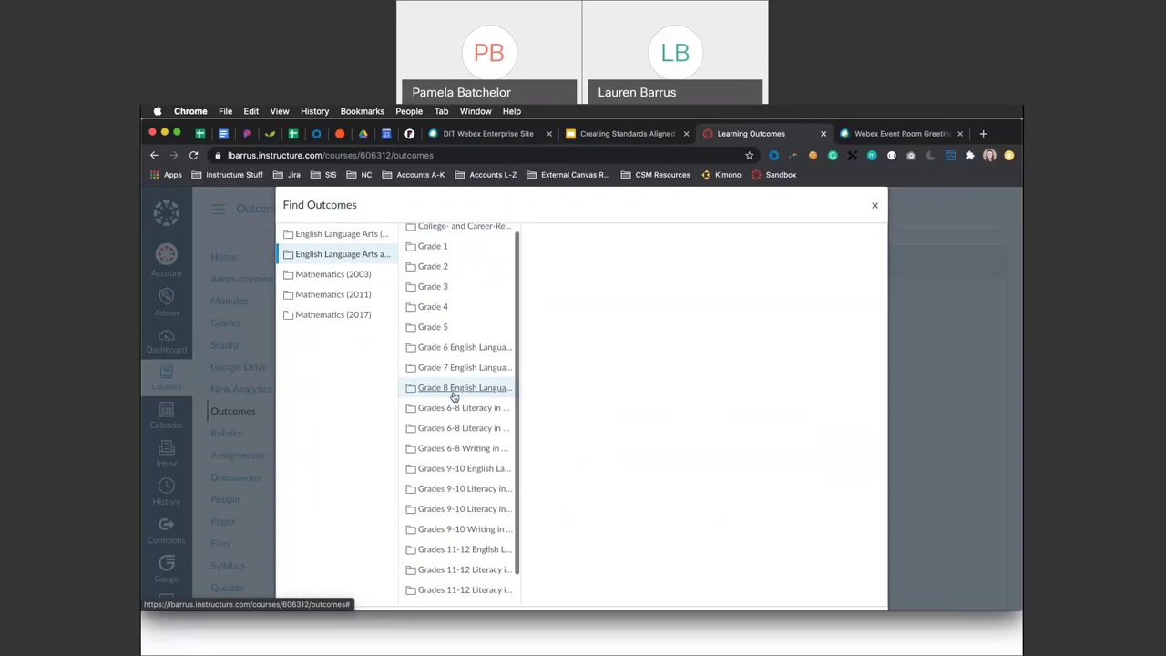
left_click(435, 529)
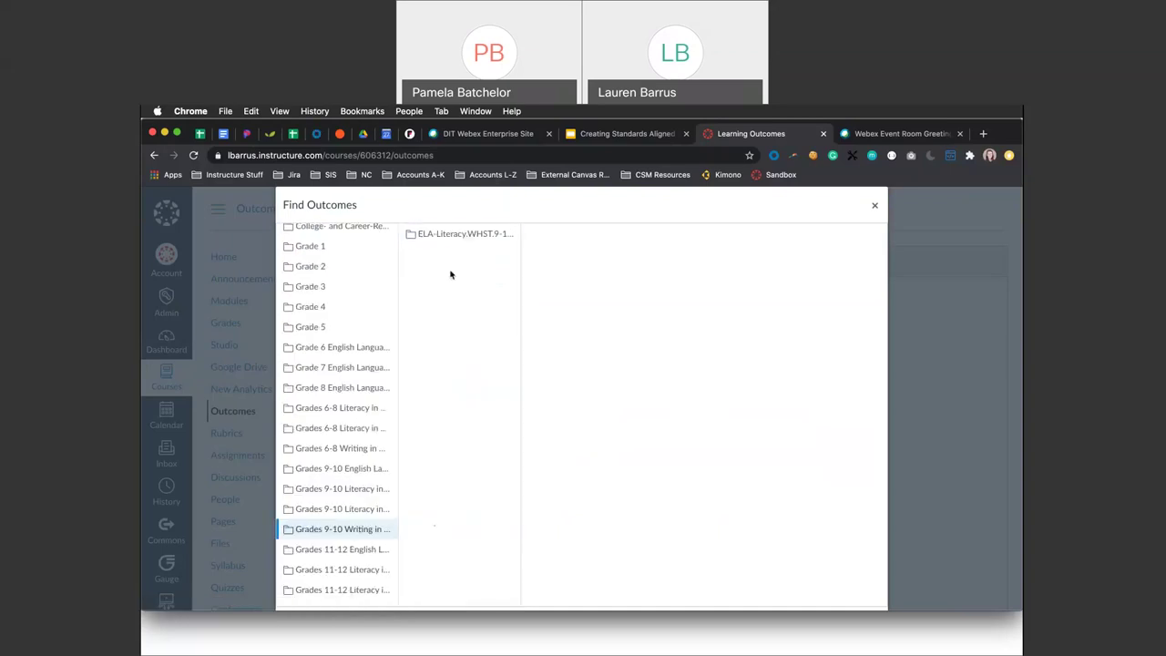
left_click(448, 236)
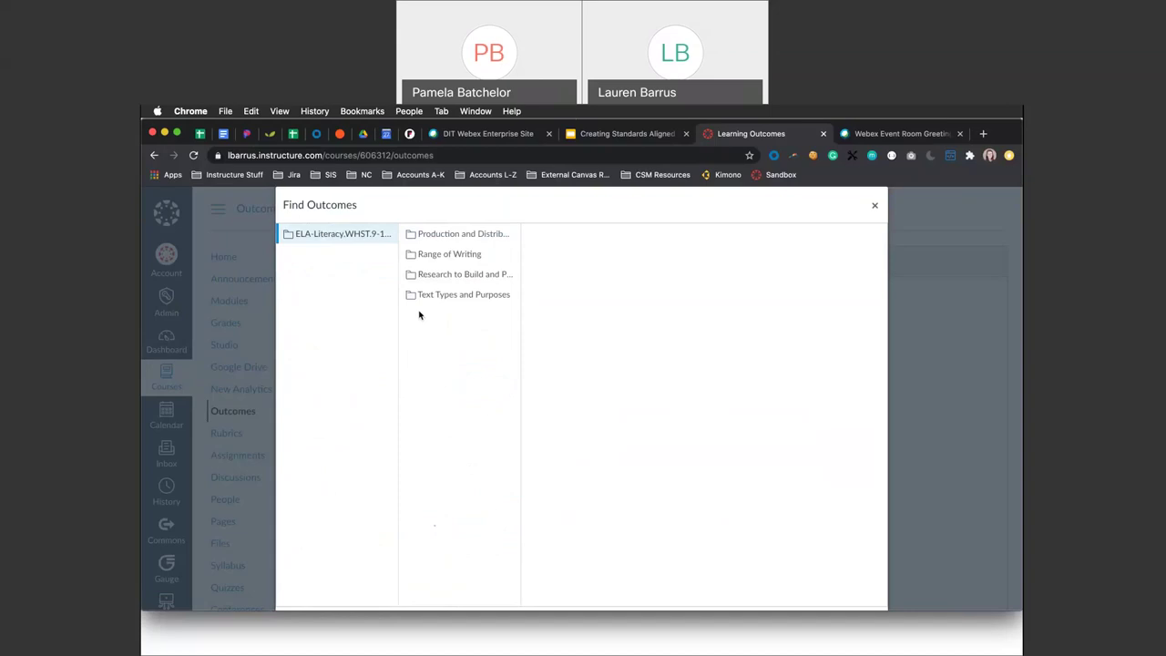
- Examine the ELA-Literacy.WHST folder's place in the standards hierarchy, its subfolders and the available import option
scroll(394, 312, "left", 2)
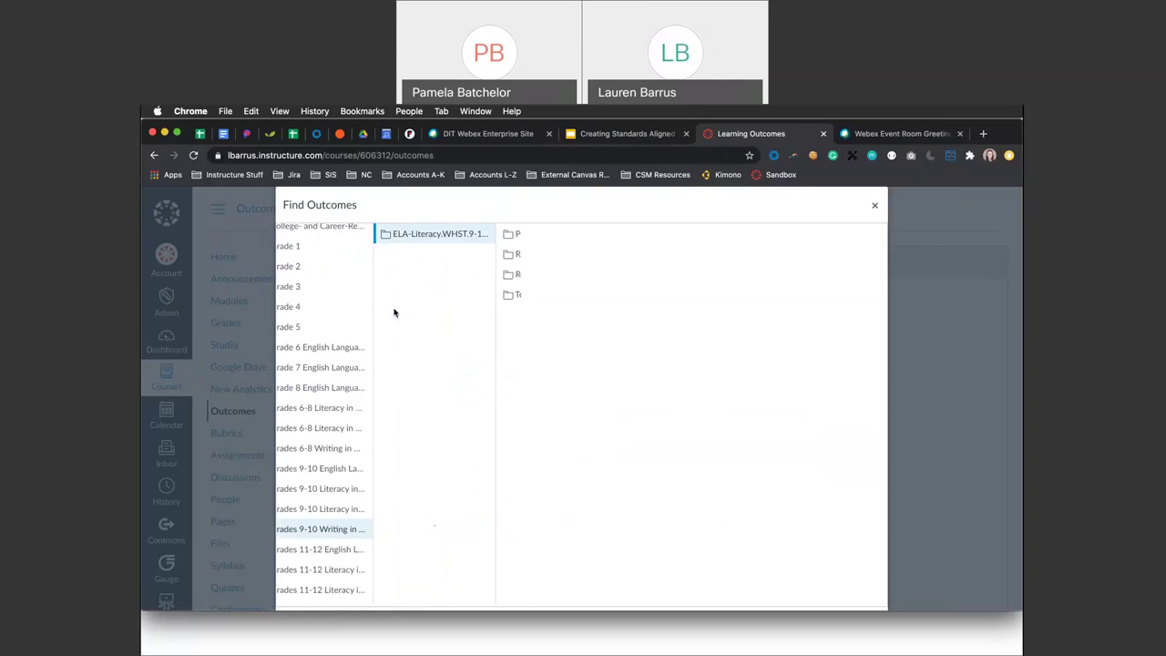
scroll(394, 313, "left", 1)
scroll(393, 312, "right", 2)
scroll(394, 313, "left", 1)
scroll(393, 313, "right", 2)
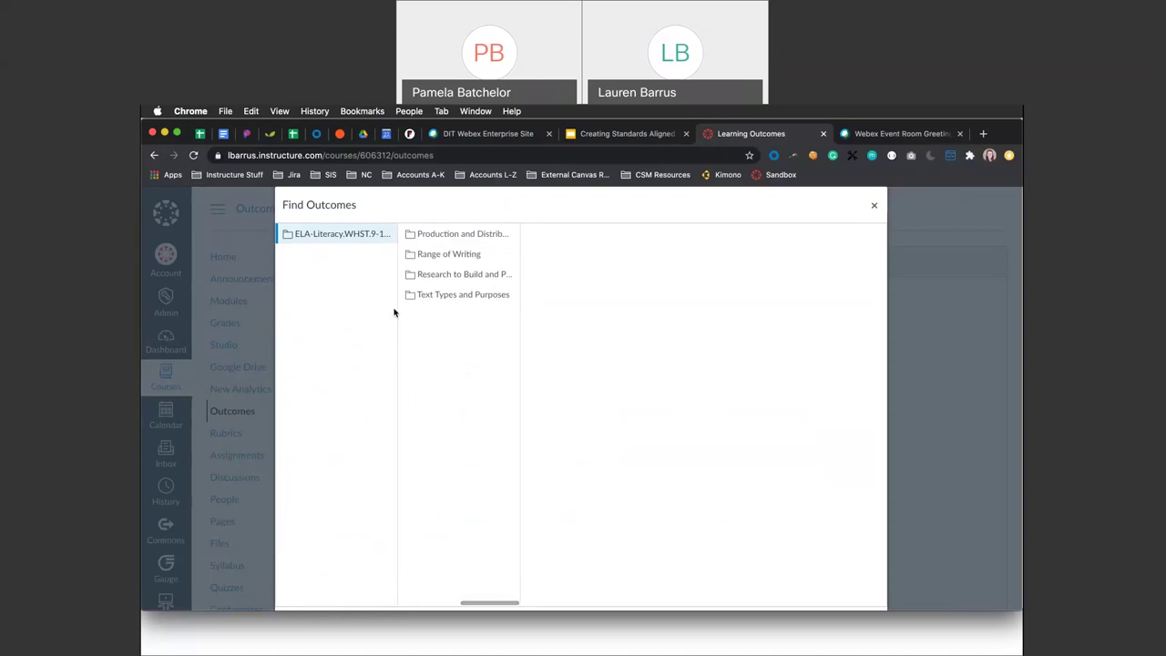
scroll(523, 367, "down", 2)
scroll(524, 371, "up", 2)
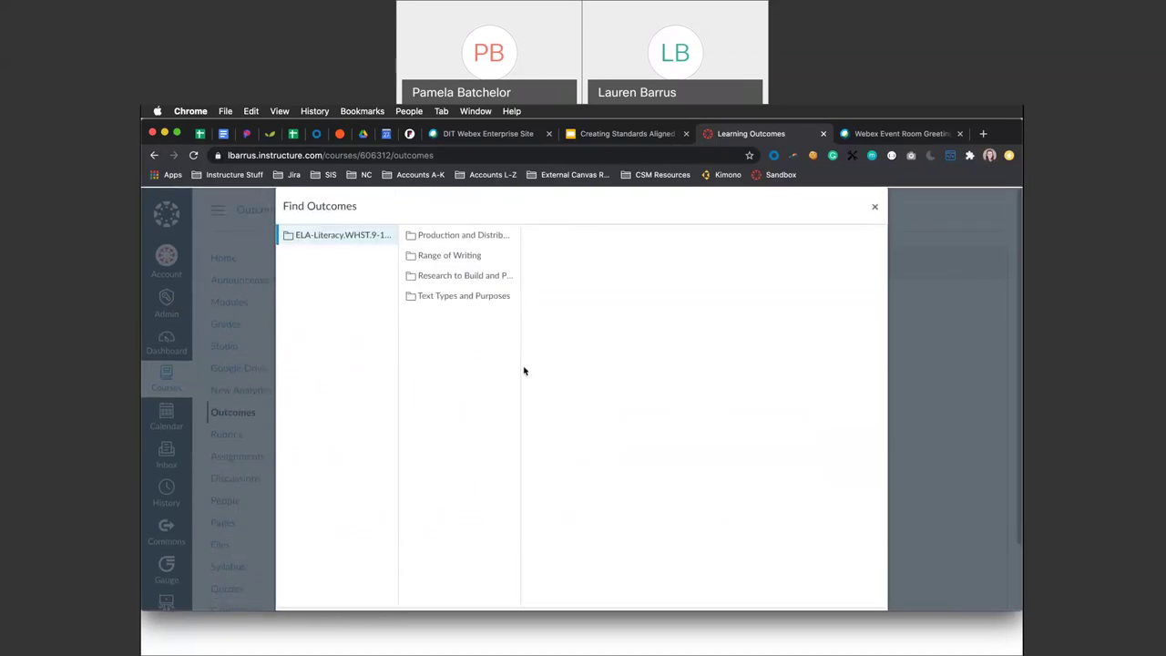
scroll(524, 371, "down", 1)
scroll(524, 371, "down", 1)
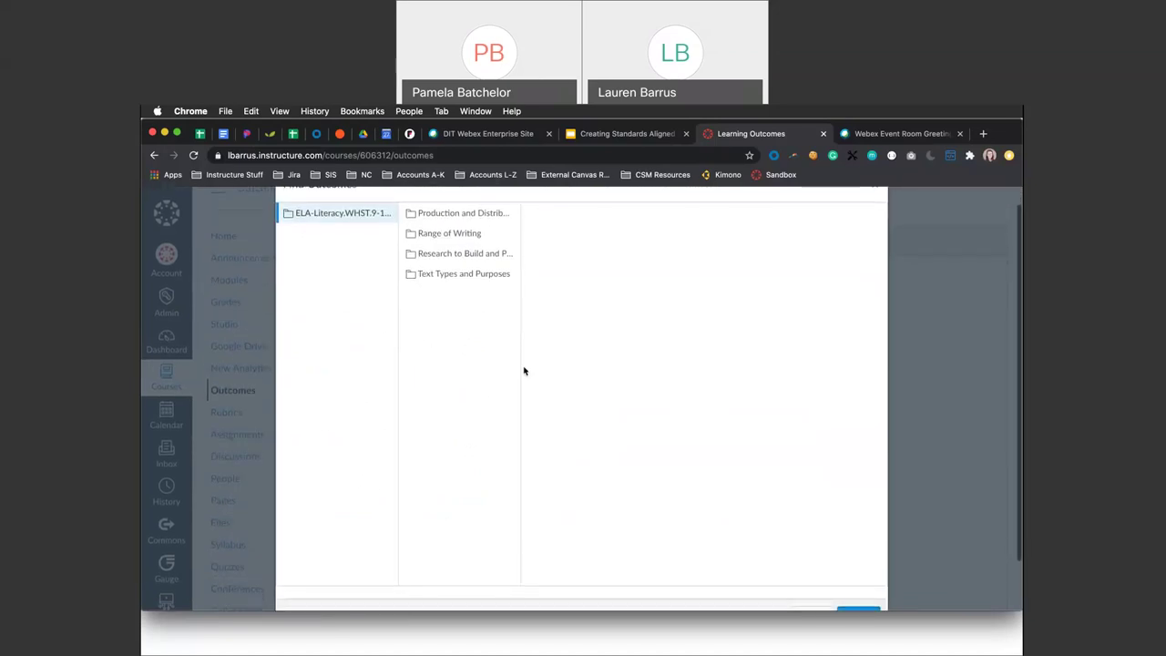
scroll(524, 371, "up", 2)
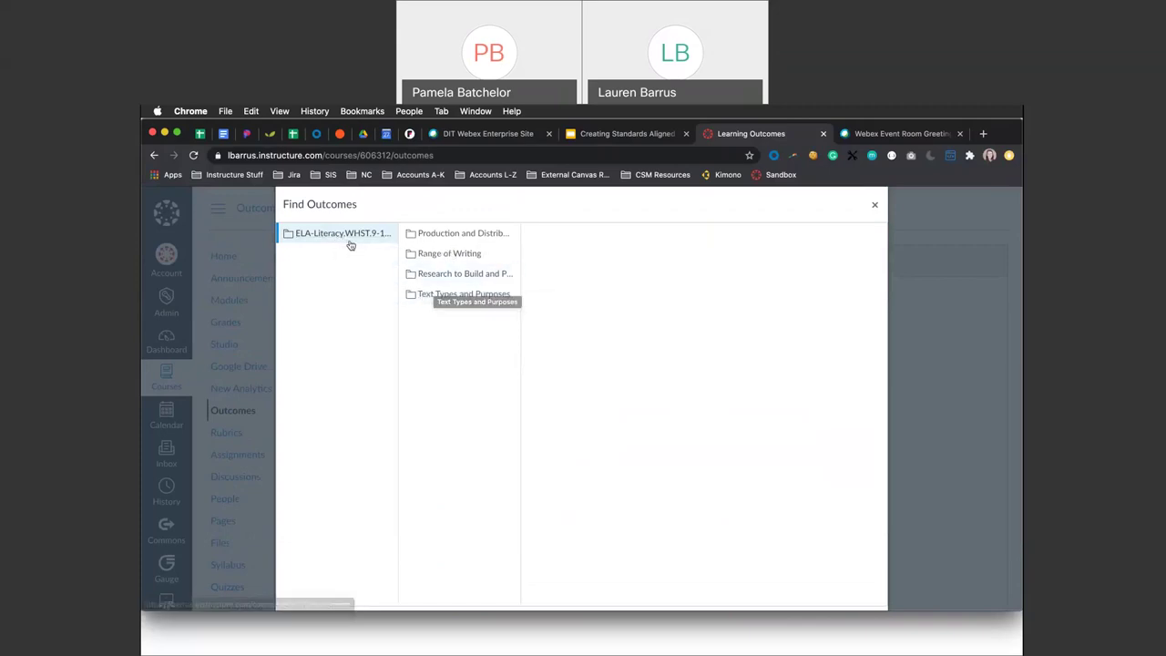
scroll(349, 240, "down", 2)
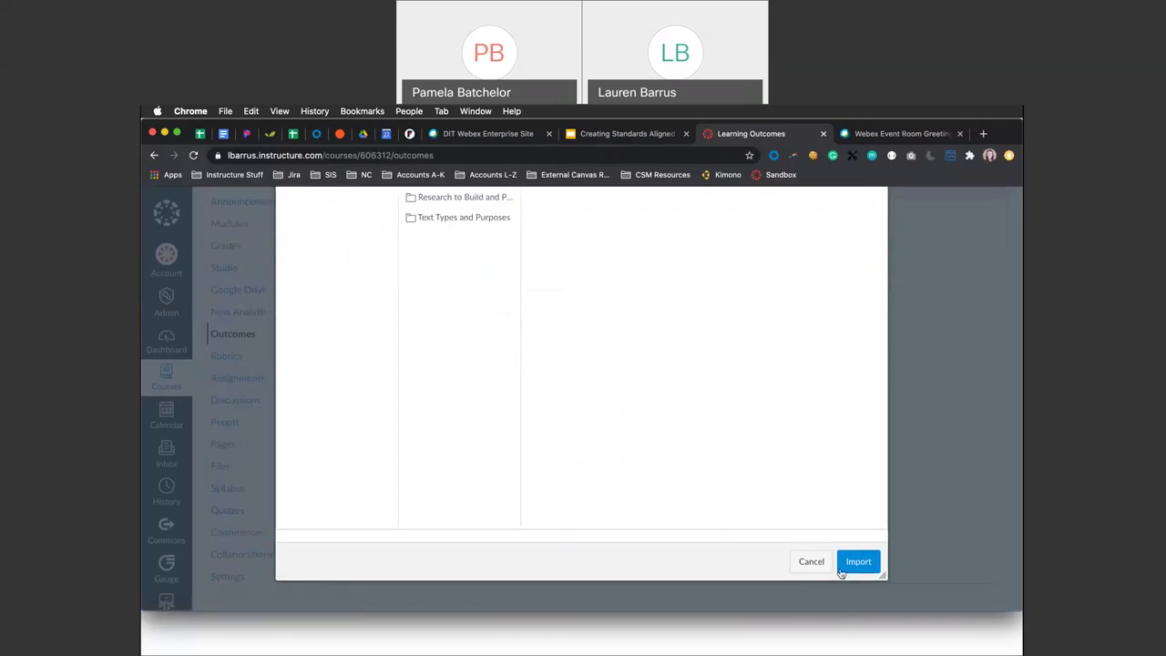
scroll(542, 362, "up", 2)
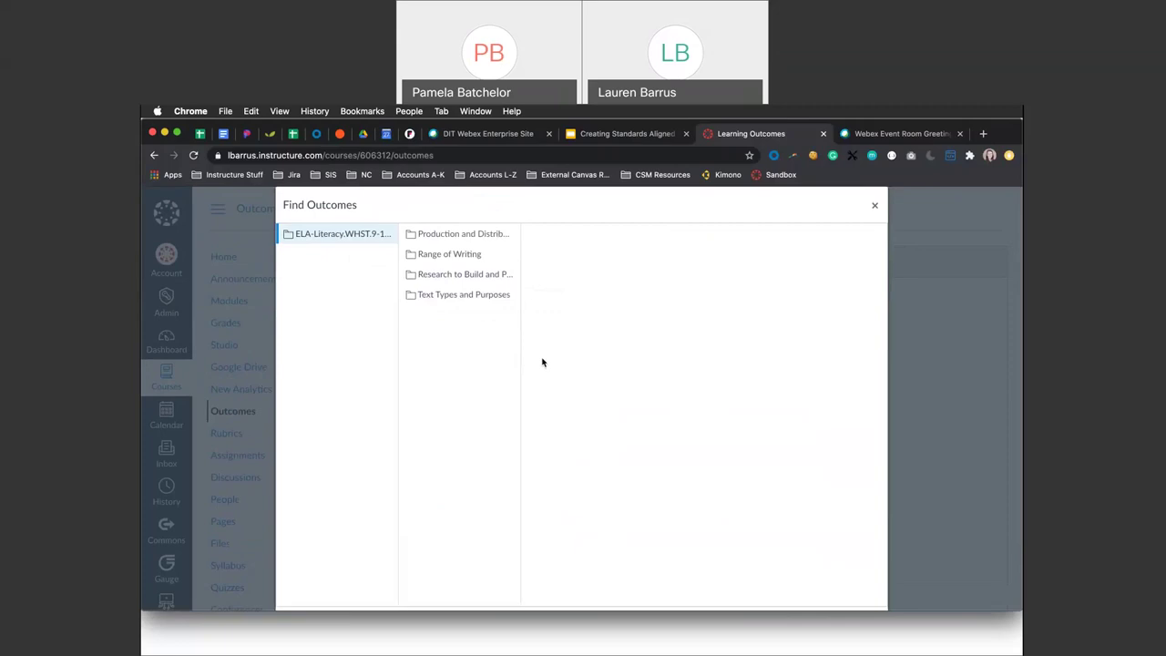
- Import the ELA-Literacy.WHST.9-10.10 outcome from the Range of Writing folder into the course's Outcomes group
left_click(449, 255)
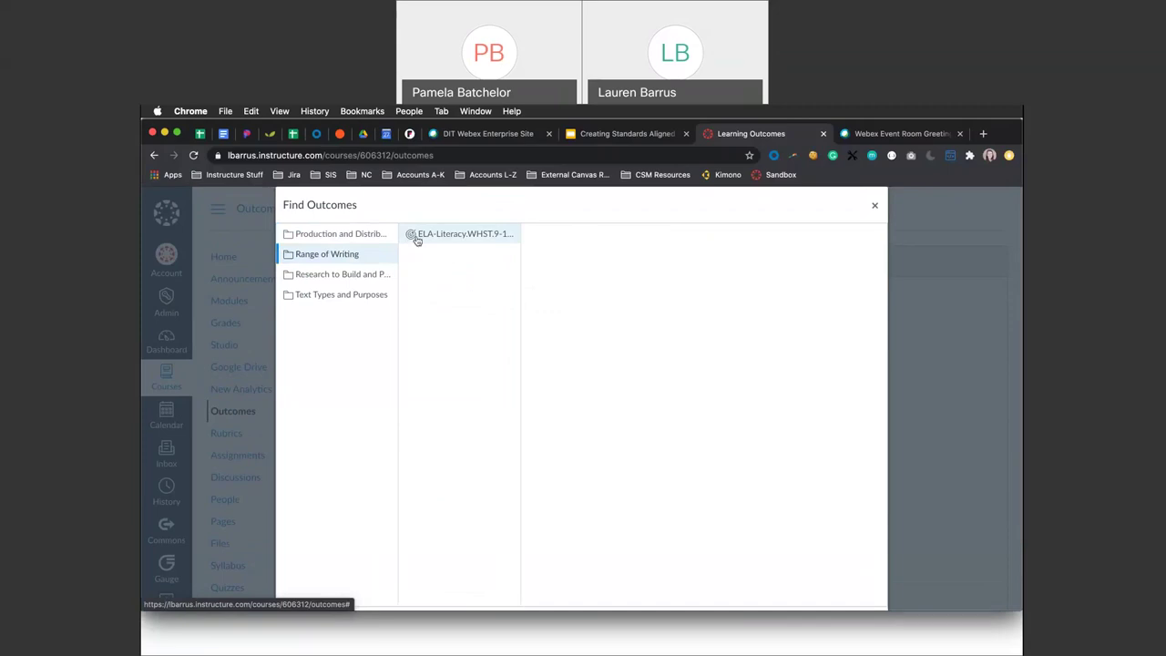
left_click(417, 237)
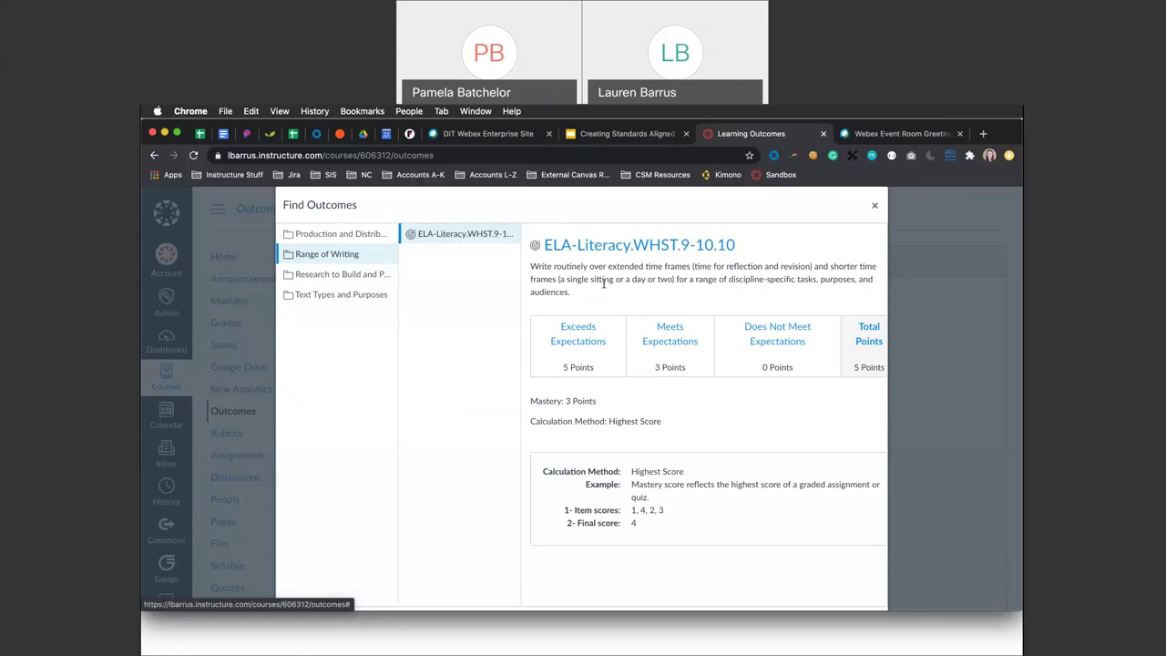
scroll(677, 297, "right", 1)
scroll(677, 297, "left", 1)
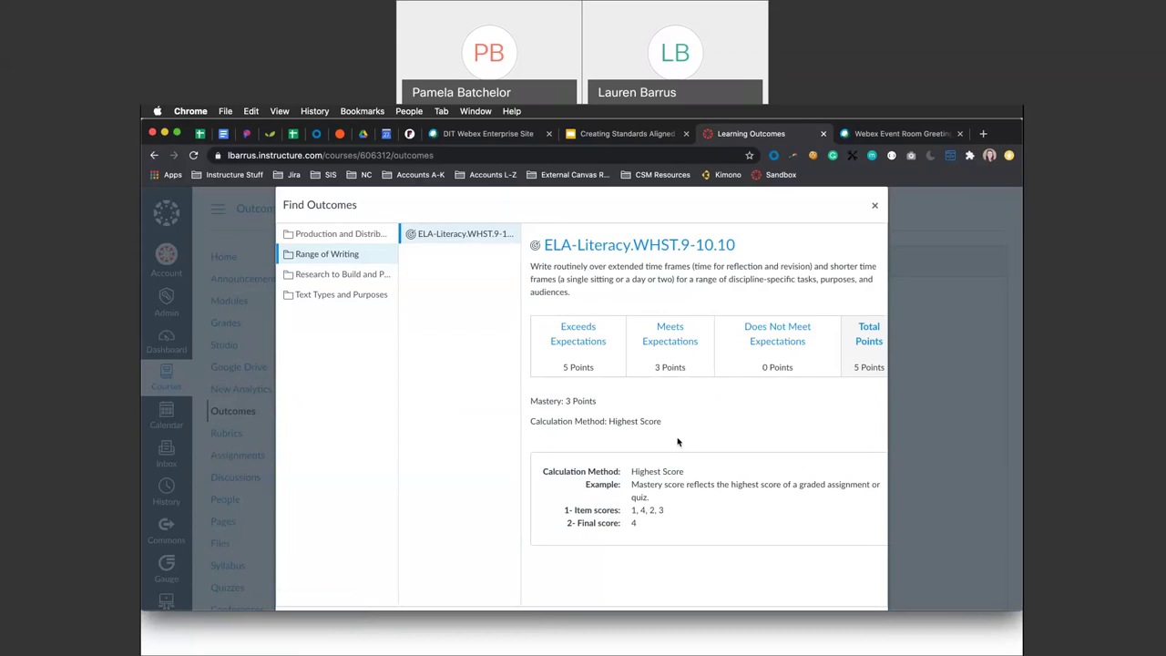
scroll(678, 442, "right", 1)
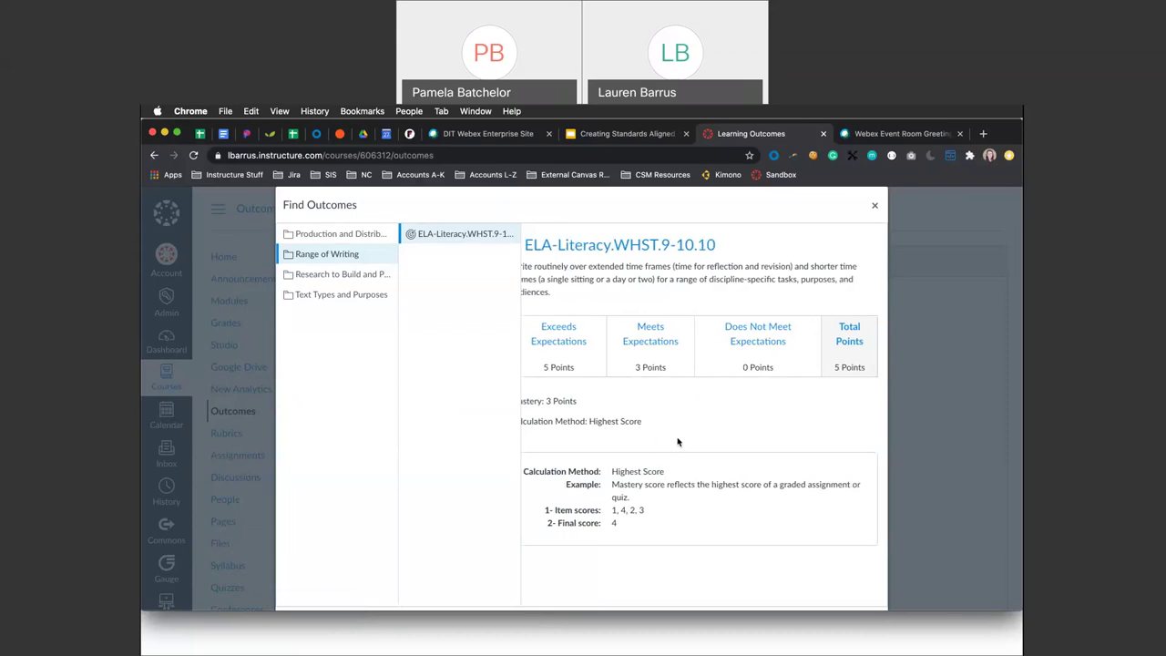
scroll(678, 442, "down", 1)
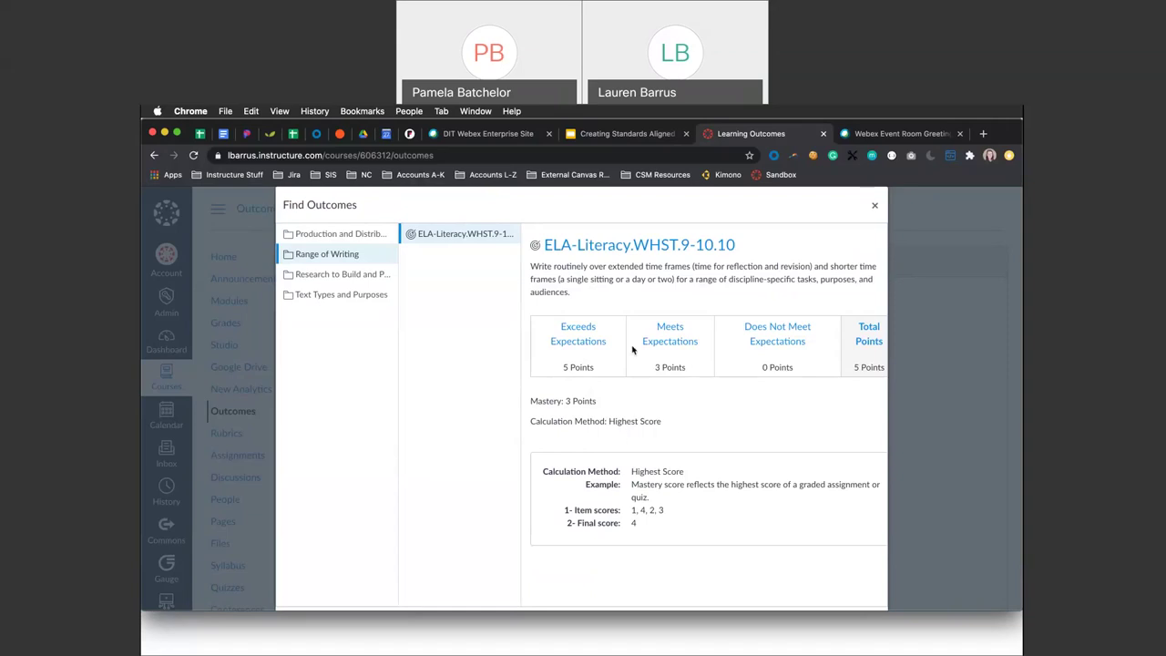
scroll(632, 349, "down", 2)
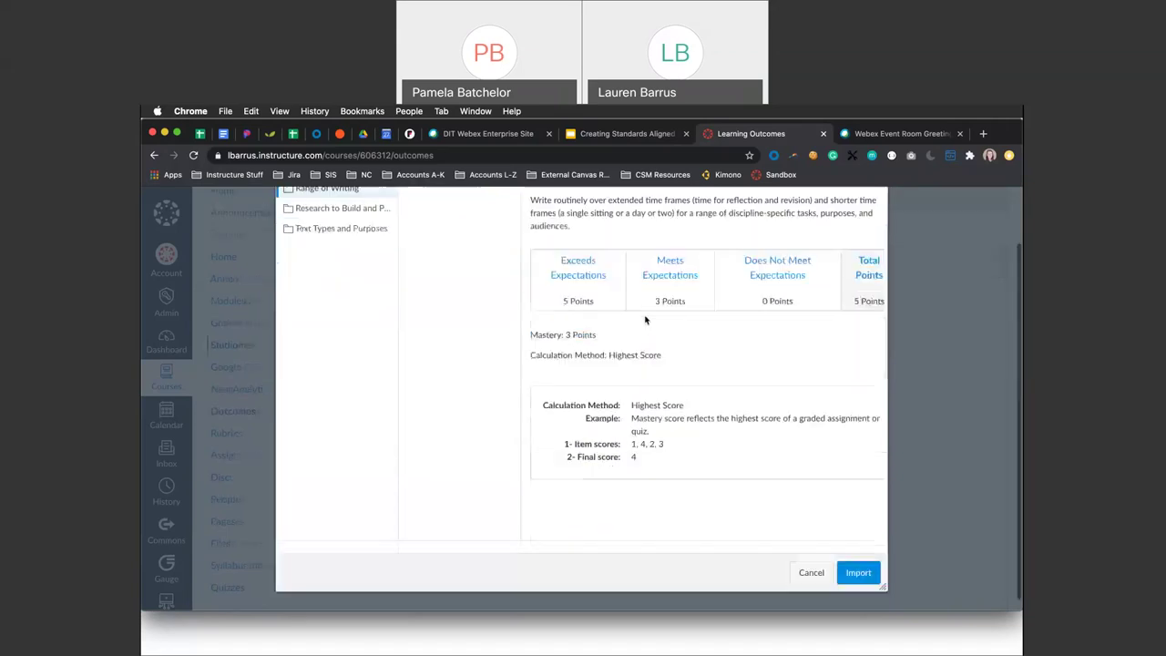
left_click(859, 573)
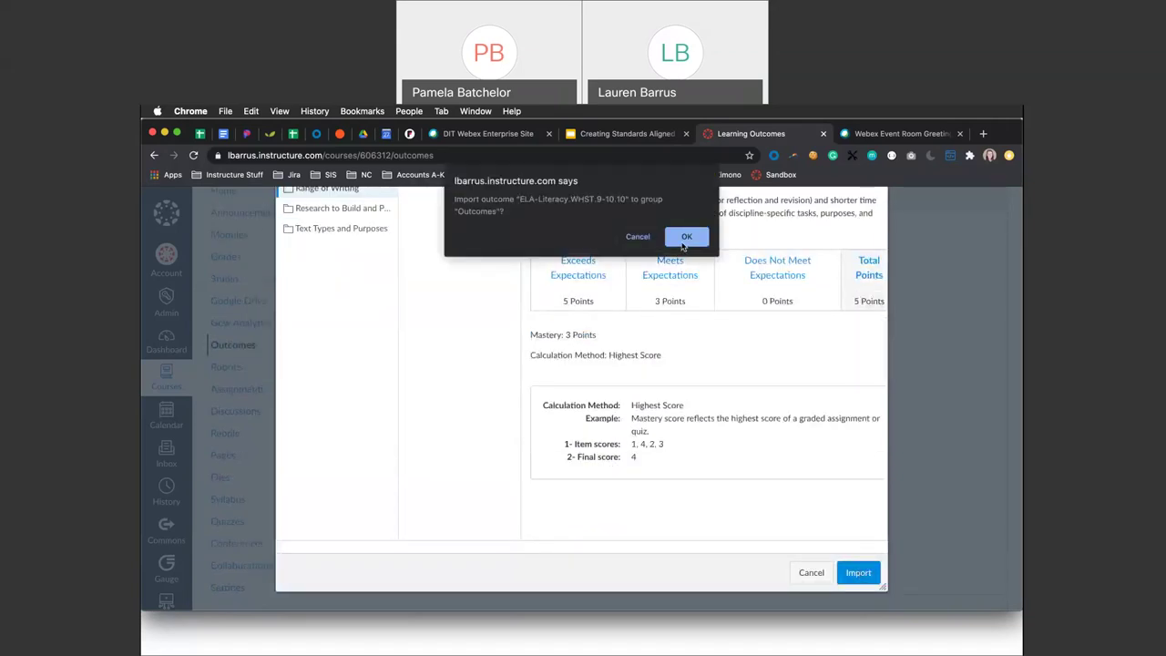
left_click(686, 237)
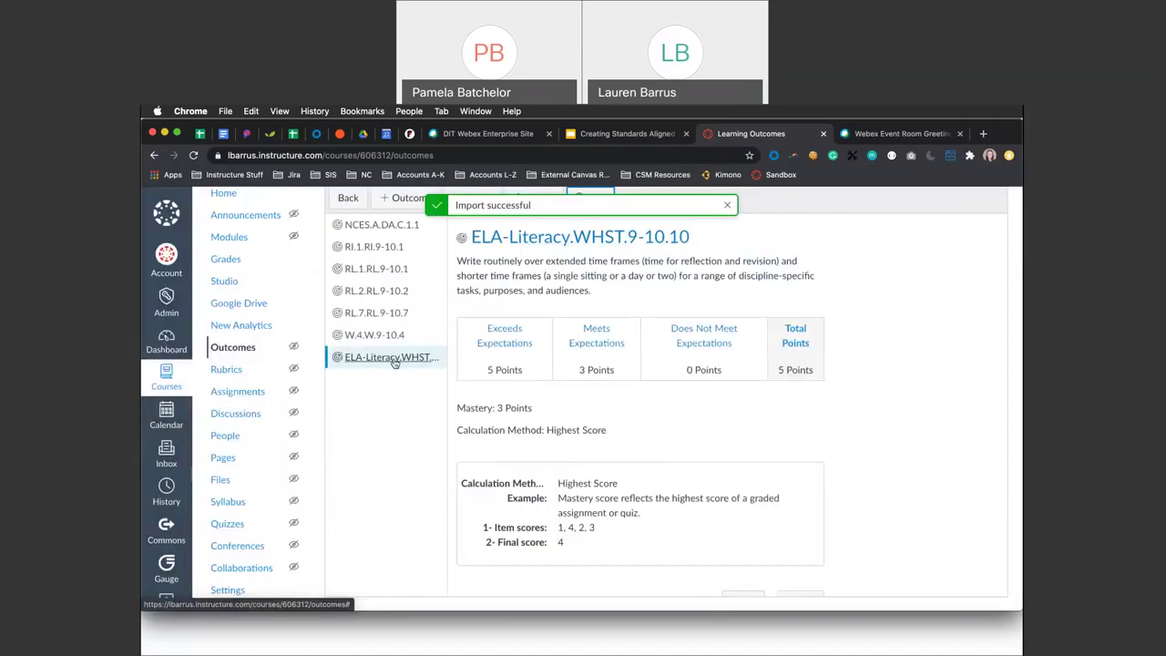
scroll(397, 366, "up", 2)
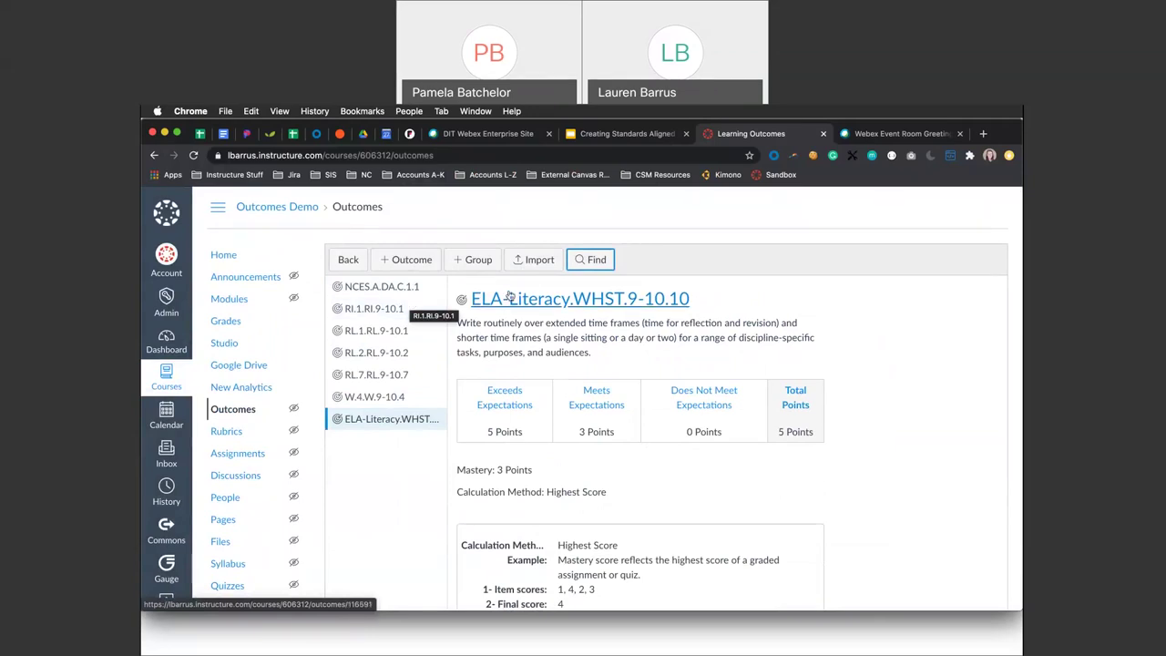
- Reopen the outcome finder and browse the North Carolina group to Foundations for Early Learning and Development
left_click(582, 261)
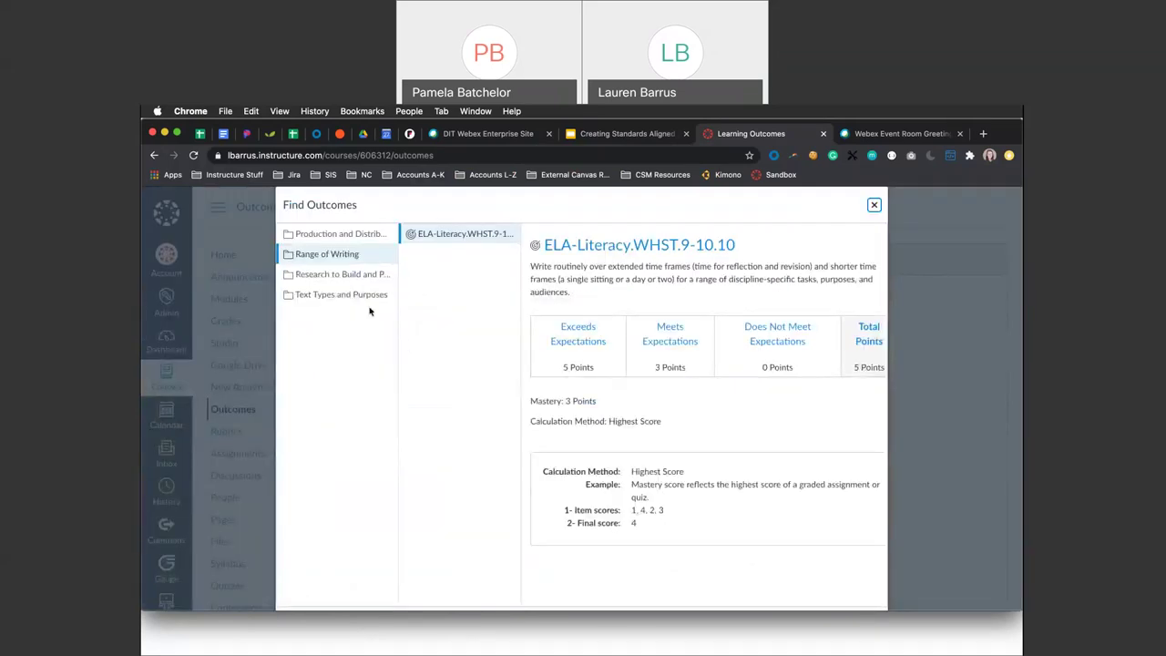
scroll(369, 311, "left", 5)
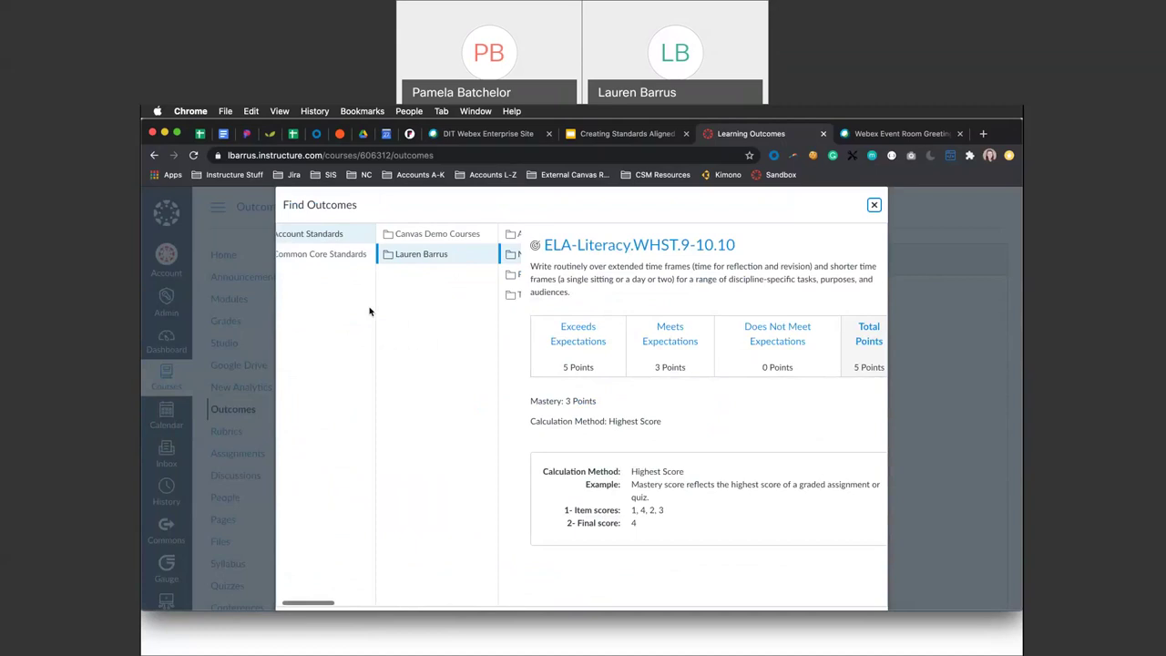
left_click(435, 259)
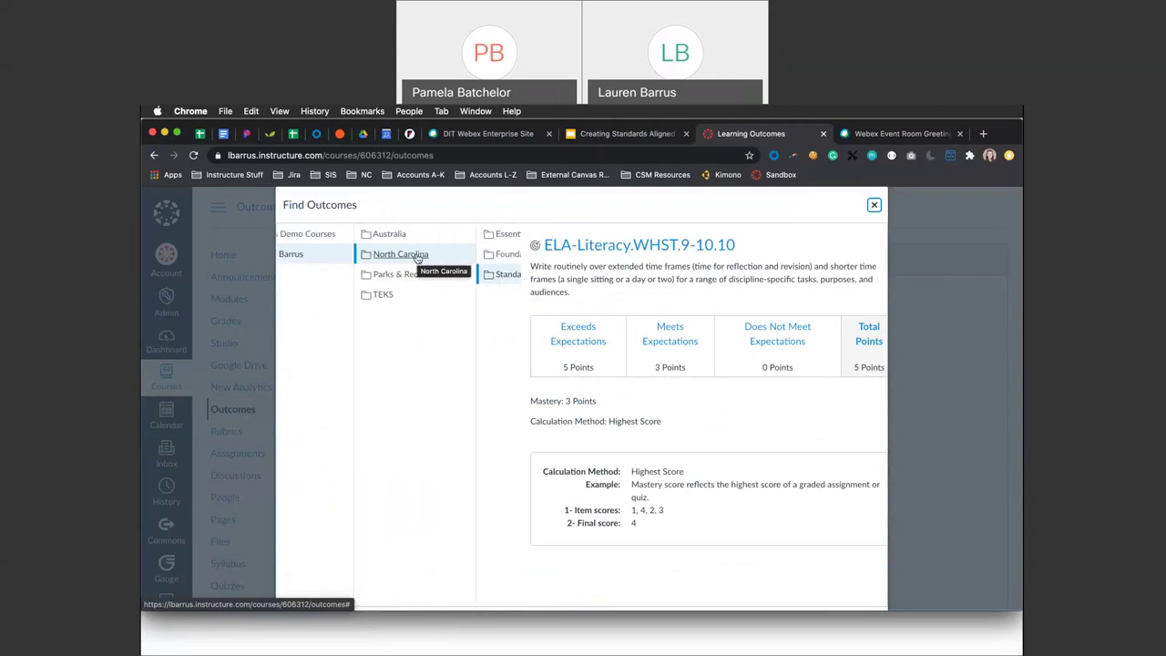
left_click(417, 255)
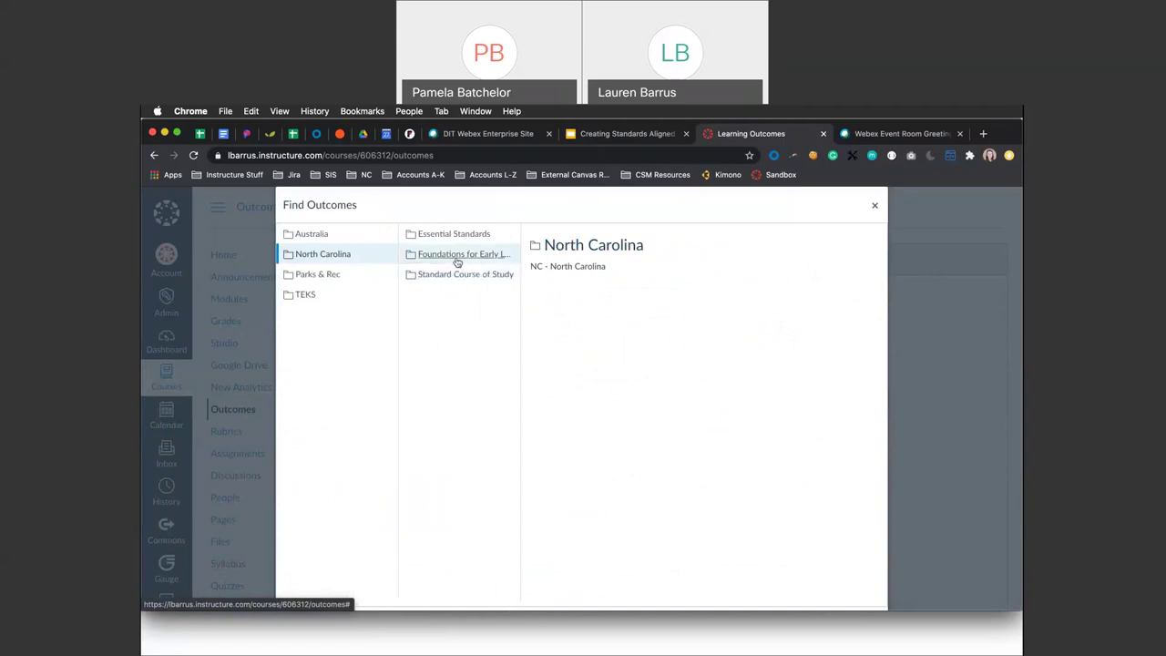
left_click(459, 259)
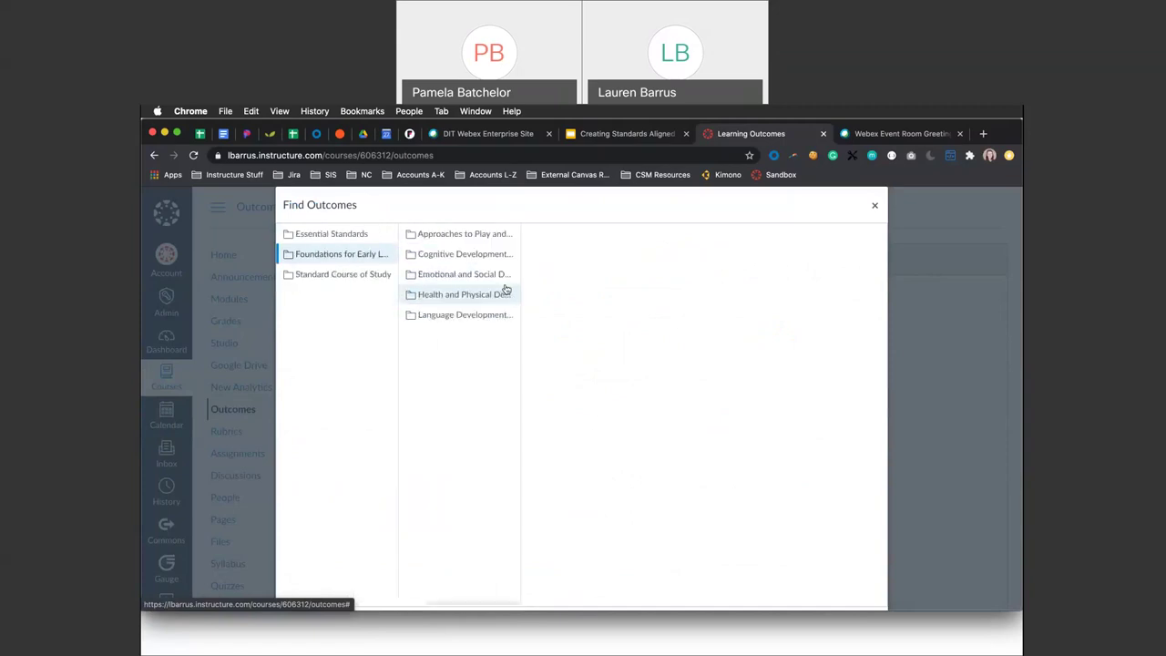
- Open outcome 4-HPD-8h under Health and Physical Development, Older Toddlers, 4-HPD Safety Awareness, 4-HPD-8
left_click(478, 295)
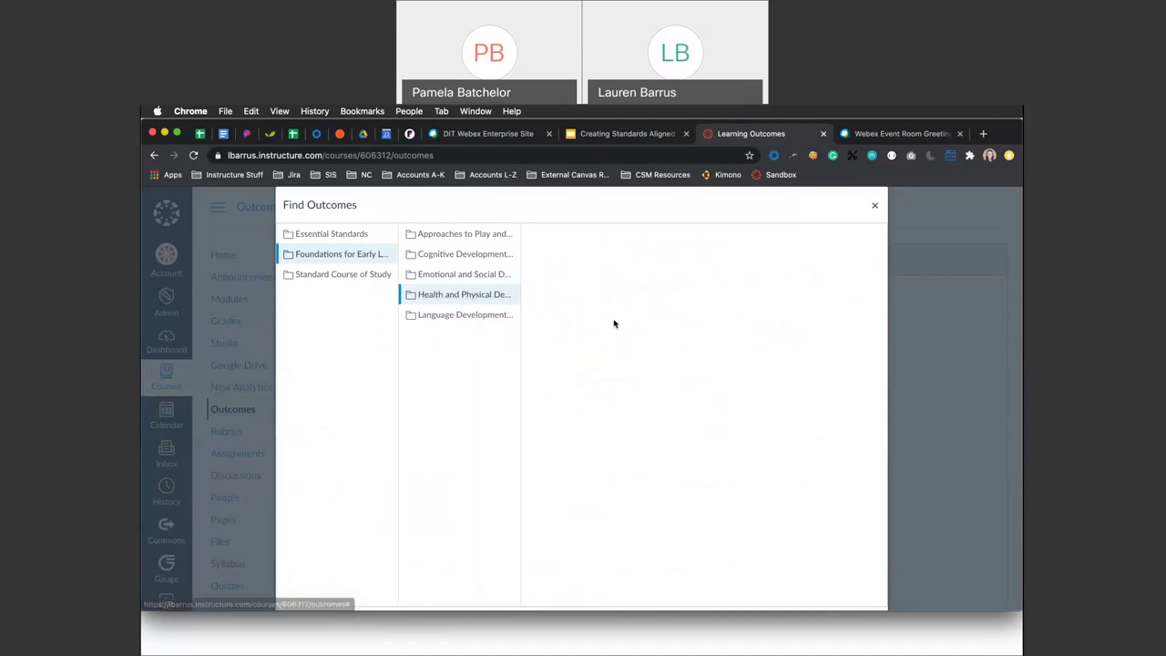
left_click(453, 278)
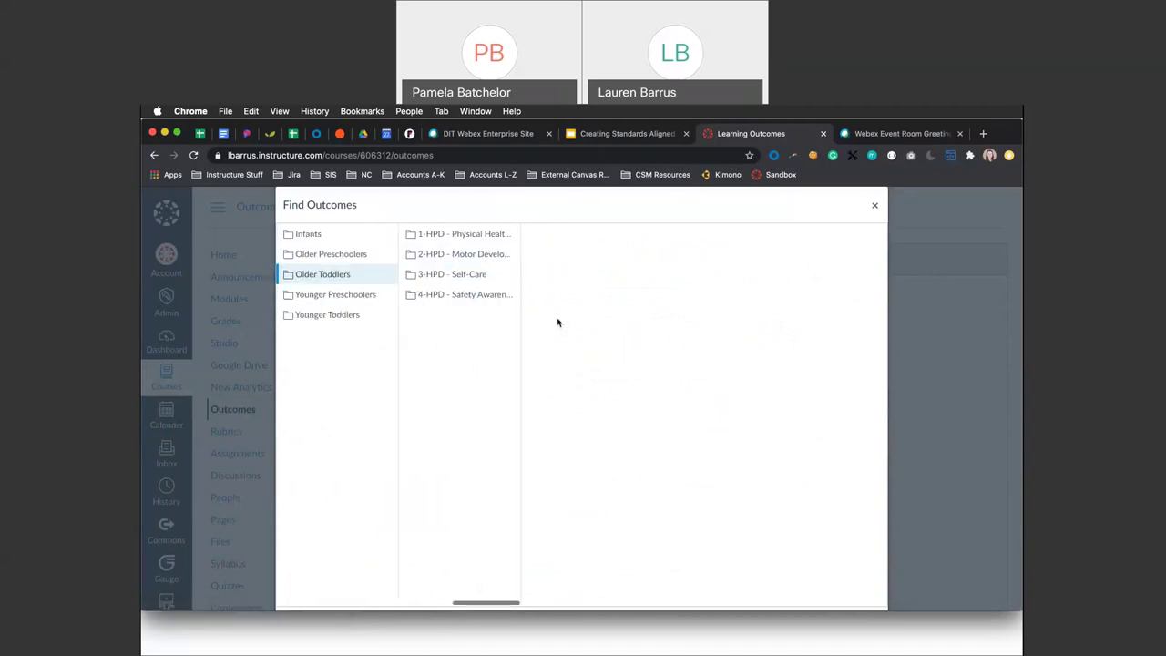
left_click(473, 295)
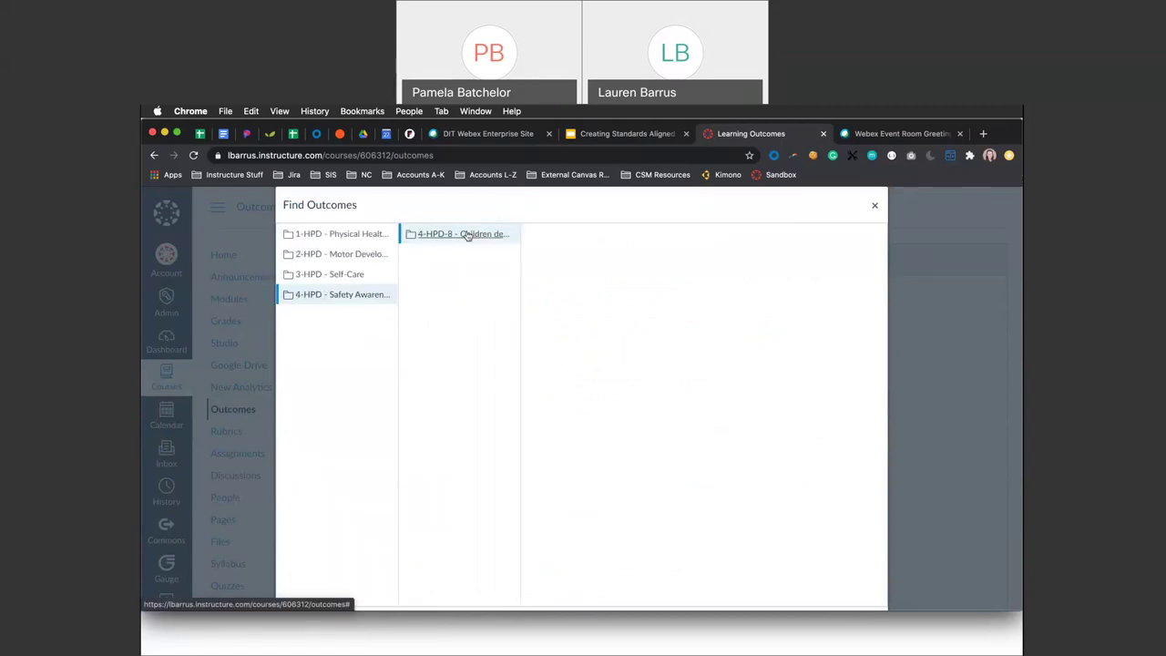
left_click(467, 235)
left_click(456, 276)
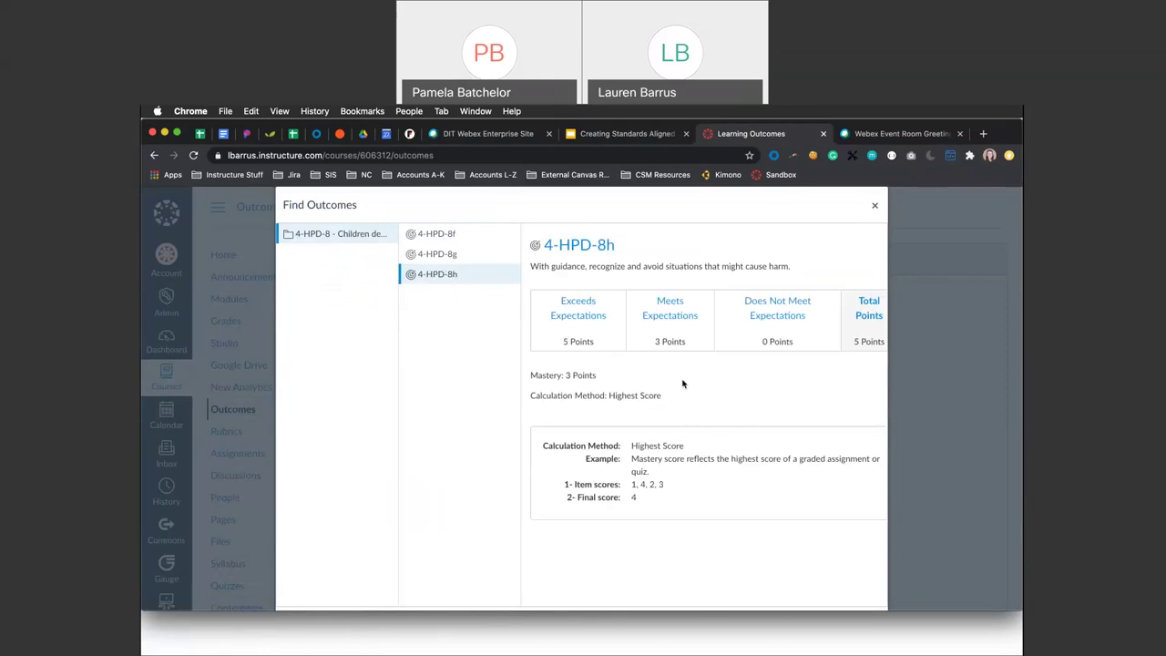
- Import the 4-HPD-8h outcome into the Outcomes Demo course and confirm the import
scroll(683, 384, "down", 2)
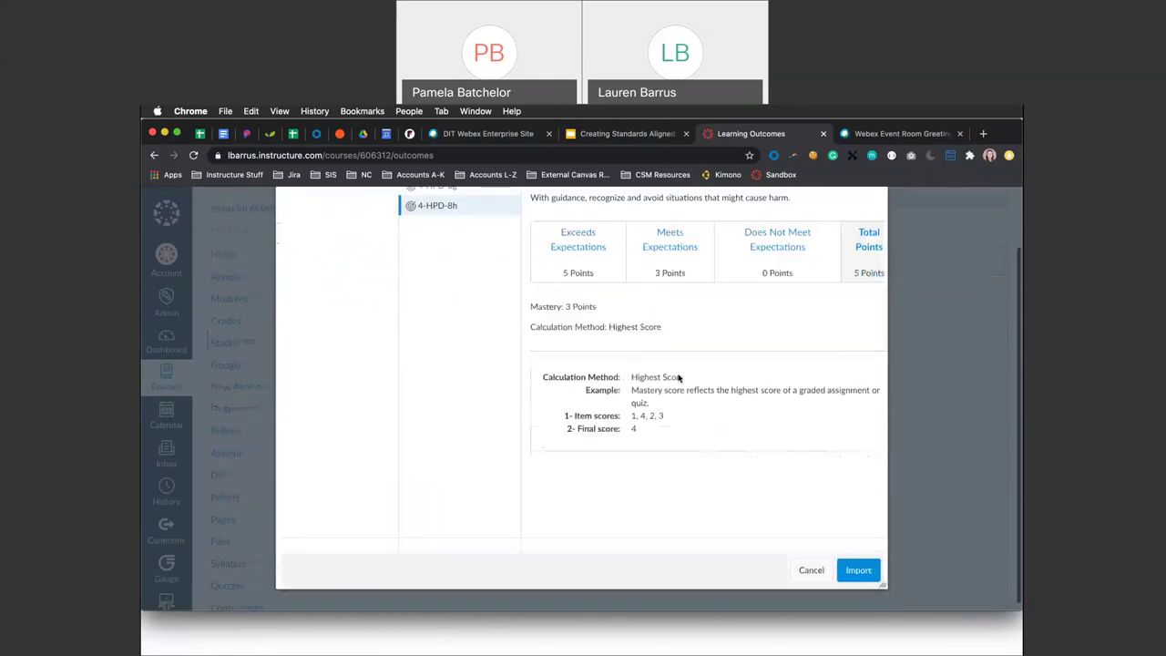
left_click(858, 569)
left_click(686, 224)
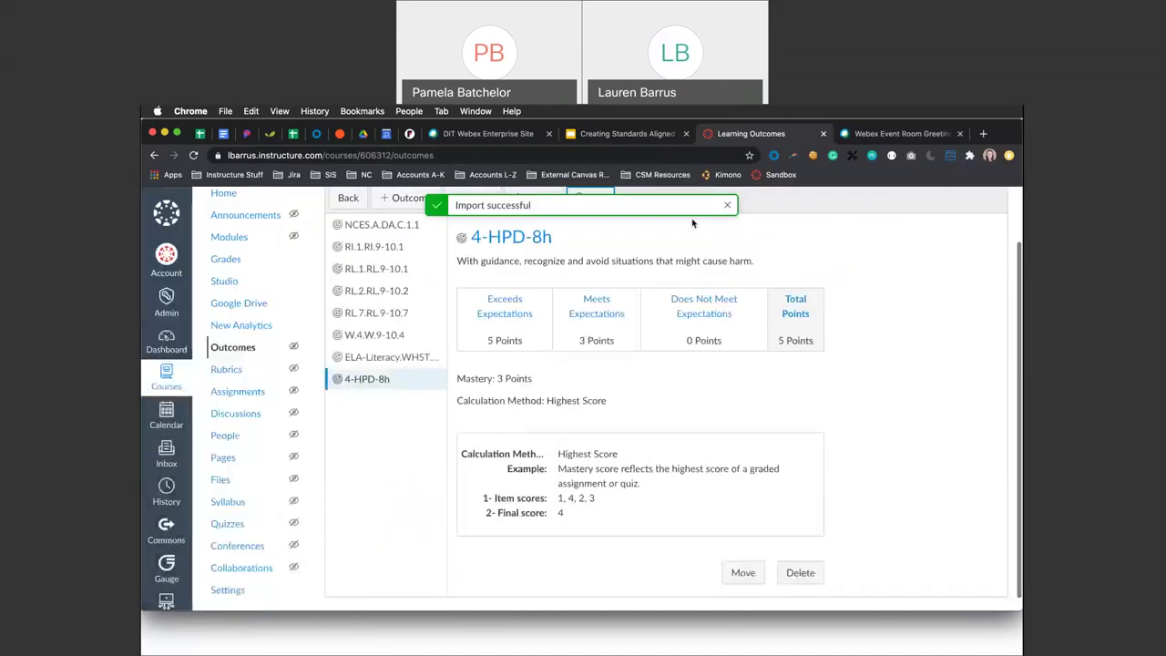
scroll(410, 361, "up", 1)
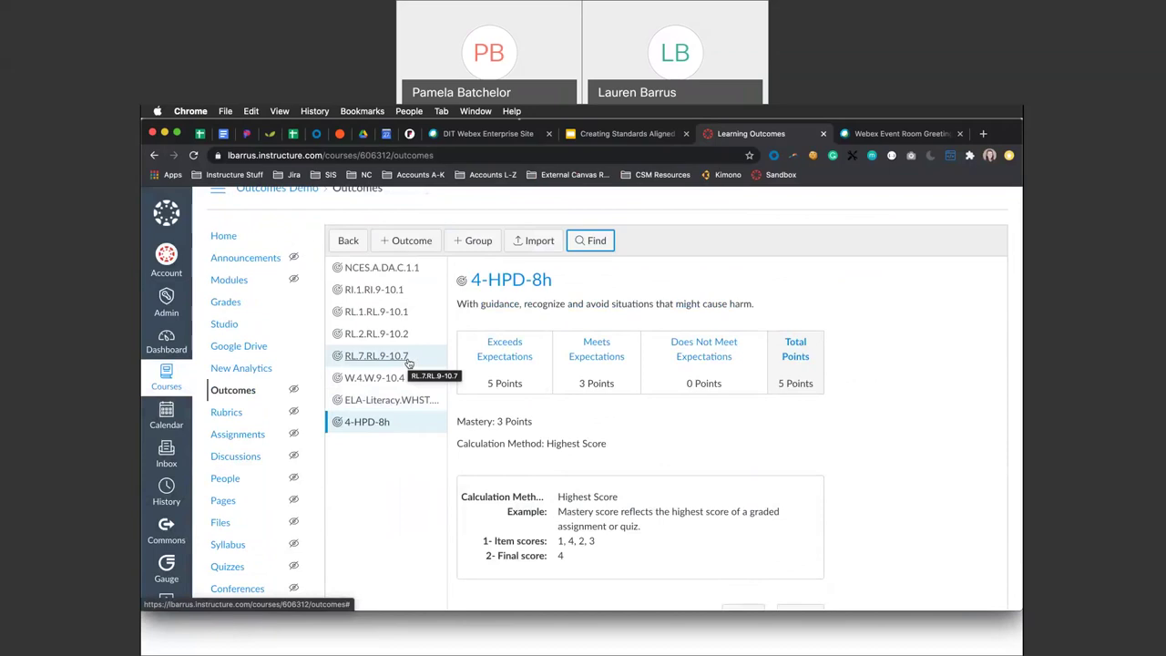
scroll(408, 362, "up", 1)
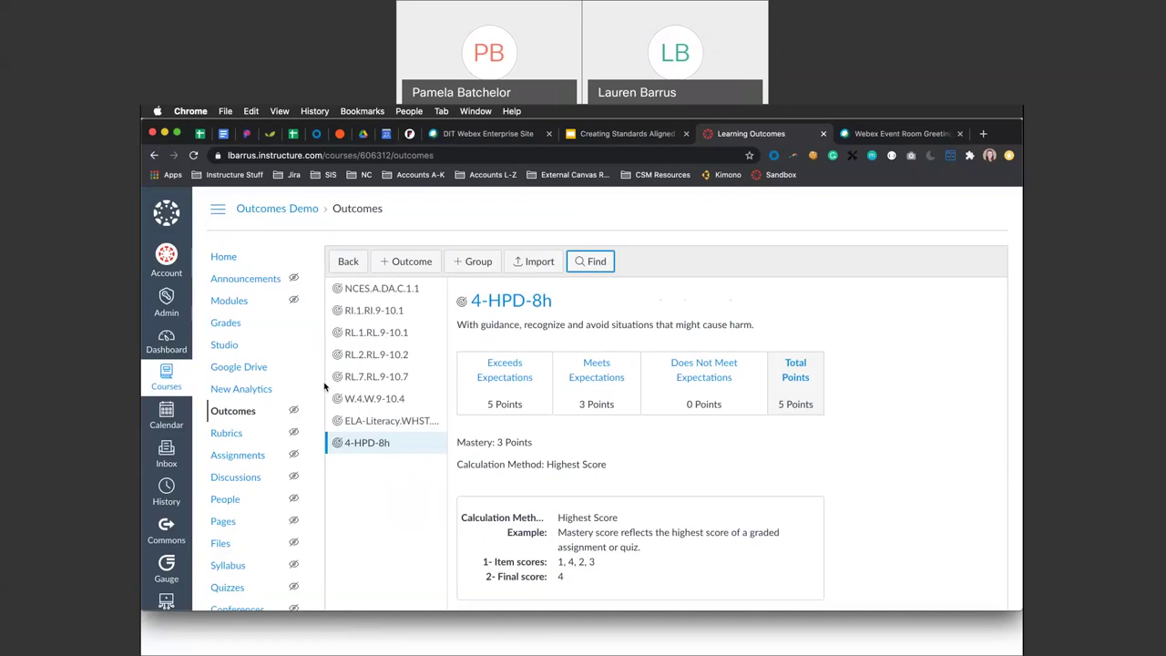
- Switch to the Google Slides presentation and show slide 8, Rubrics
left_click(669, 137)
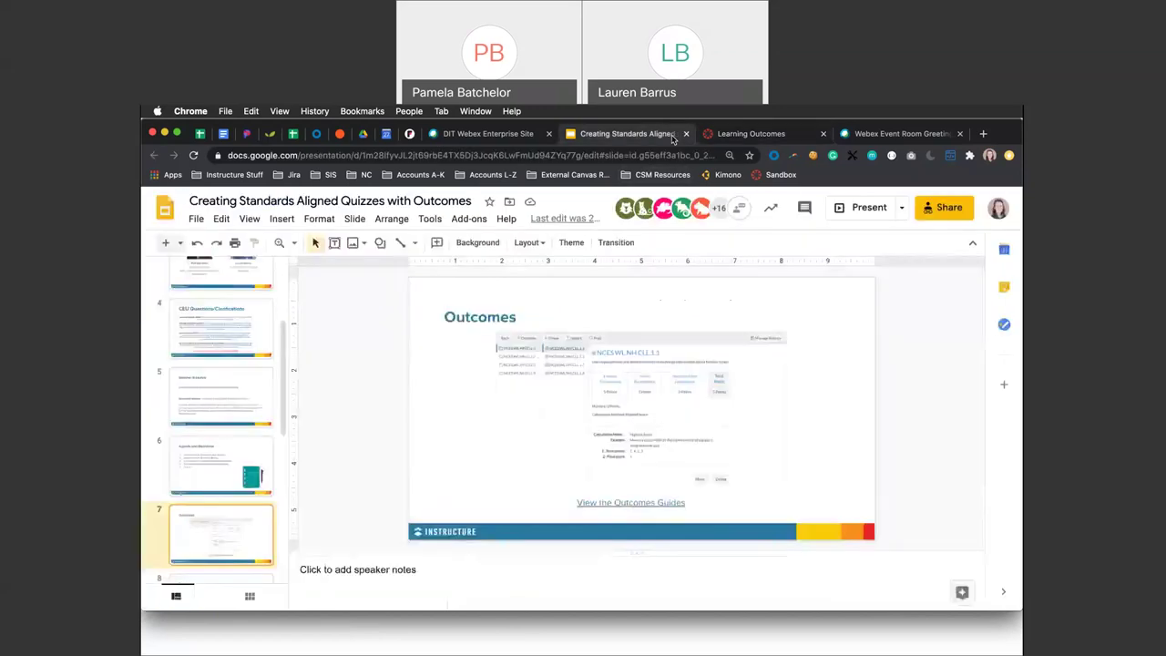
scroll(205, 467, "down", 3)
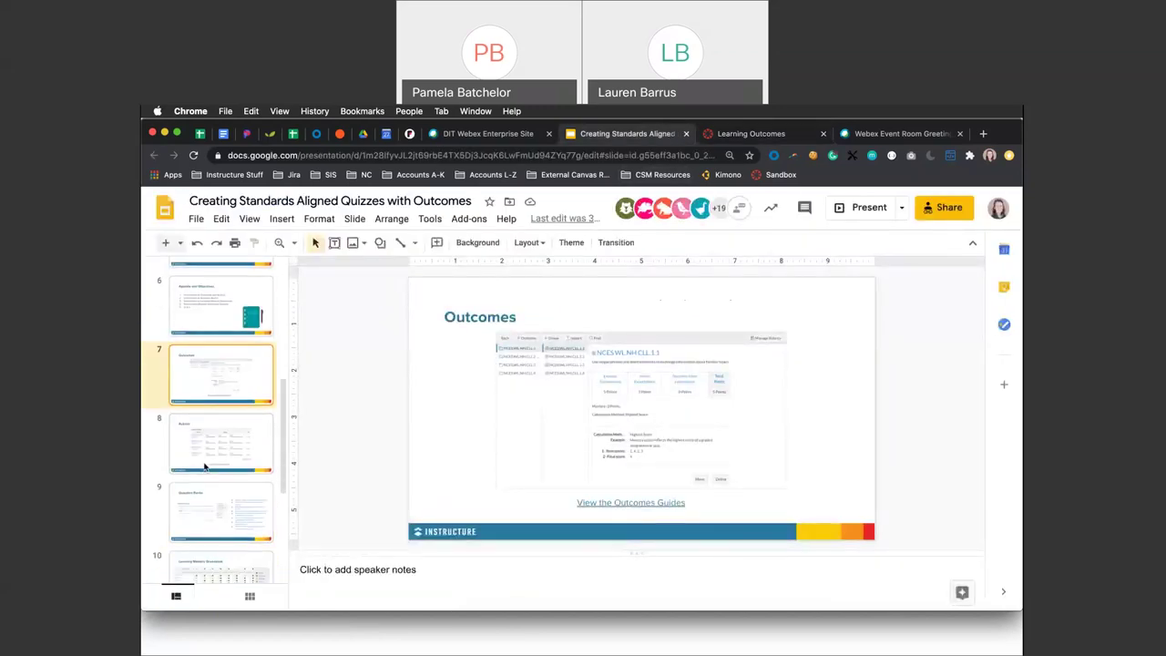
left_click(183, 447)
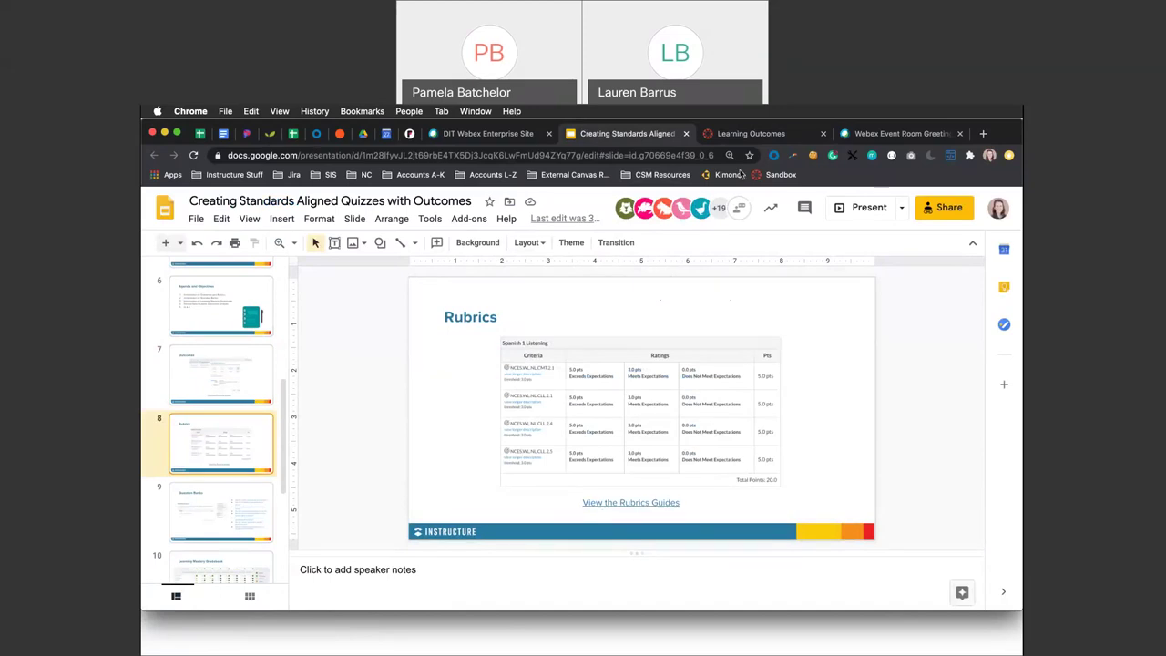
- Return to Canvas and start a new course rubric titled English in the Outcomes Demo course
left_click(751, 133)
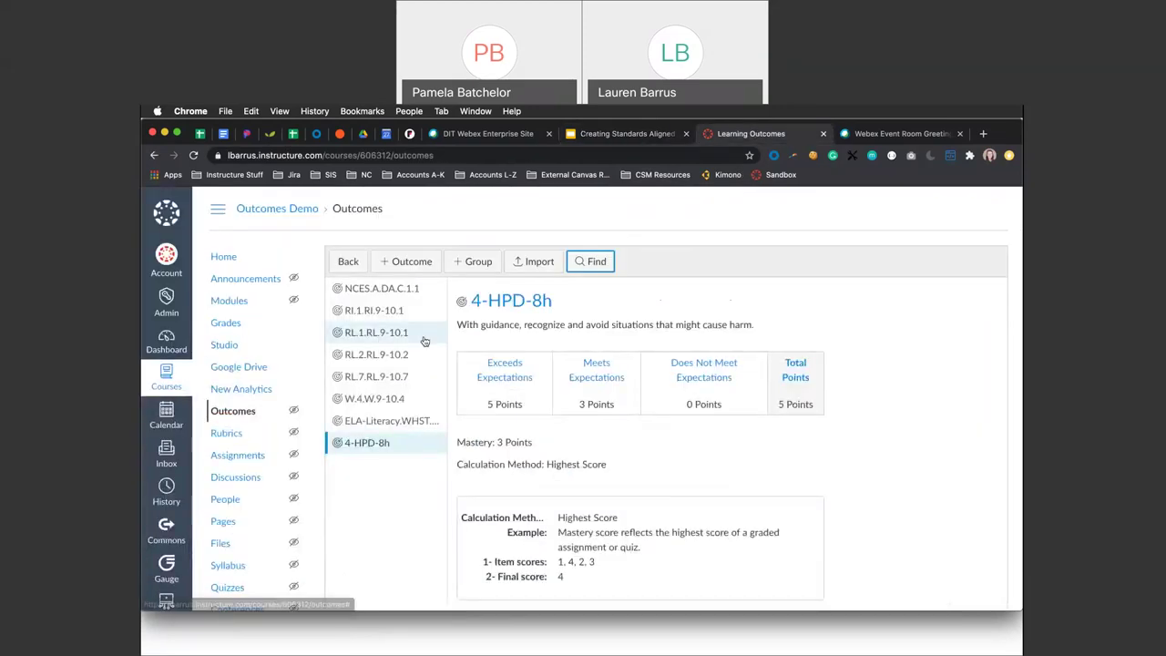
left_click(227, 434)
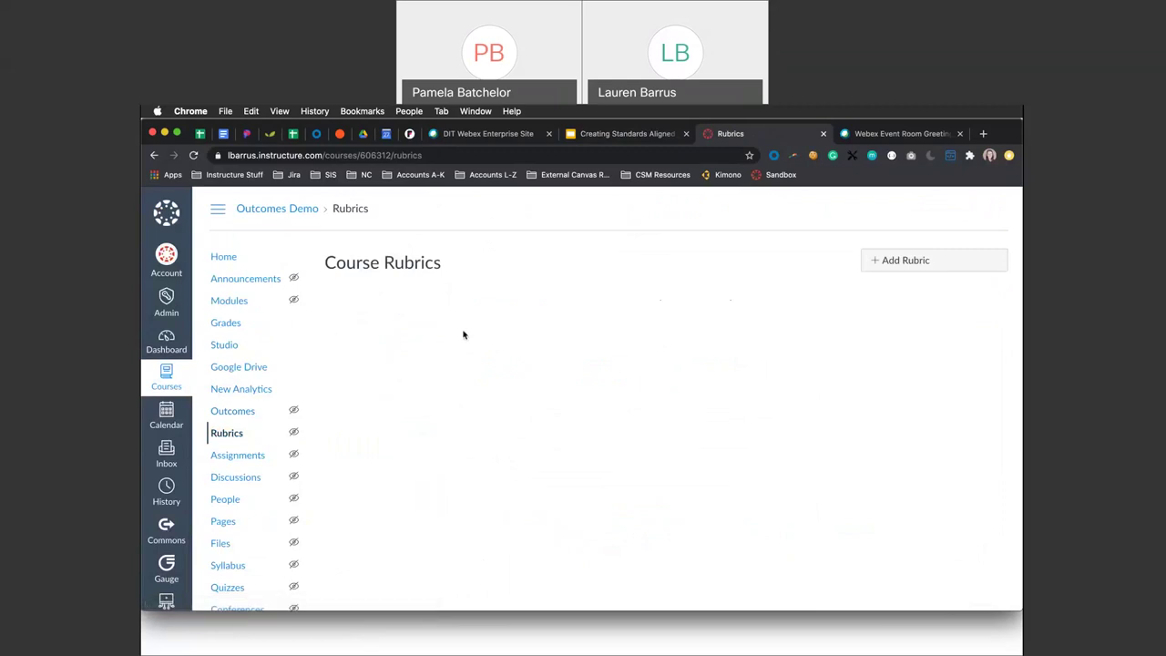
left_click(889, 263)
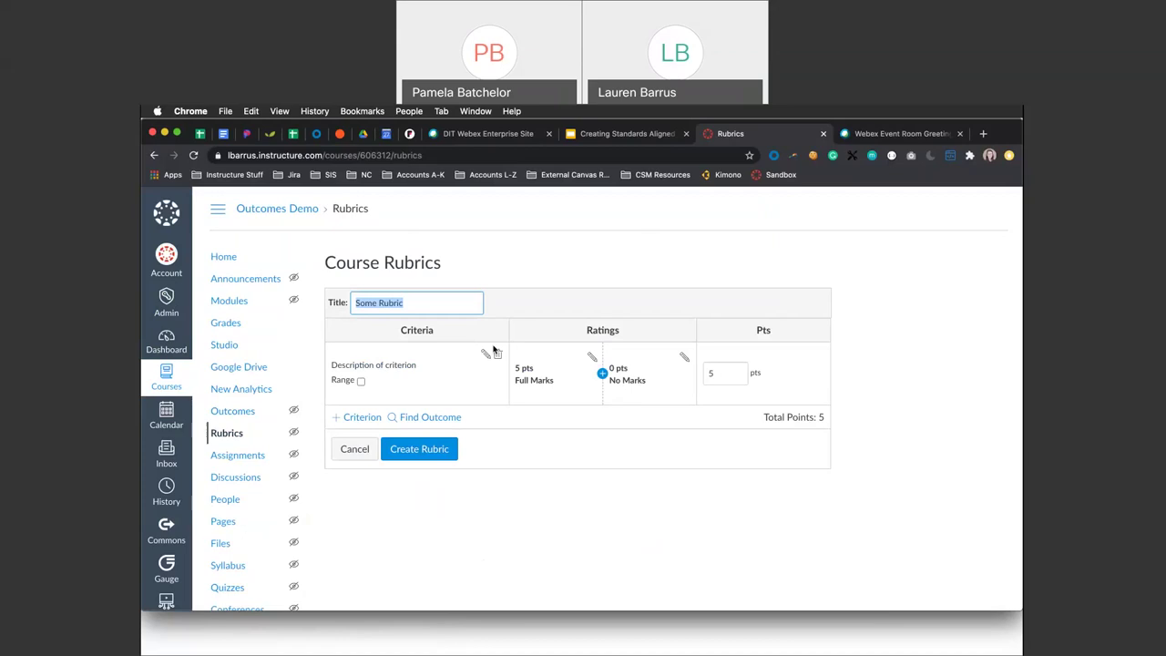
type("English")
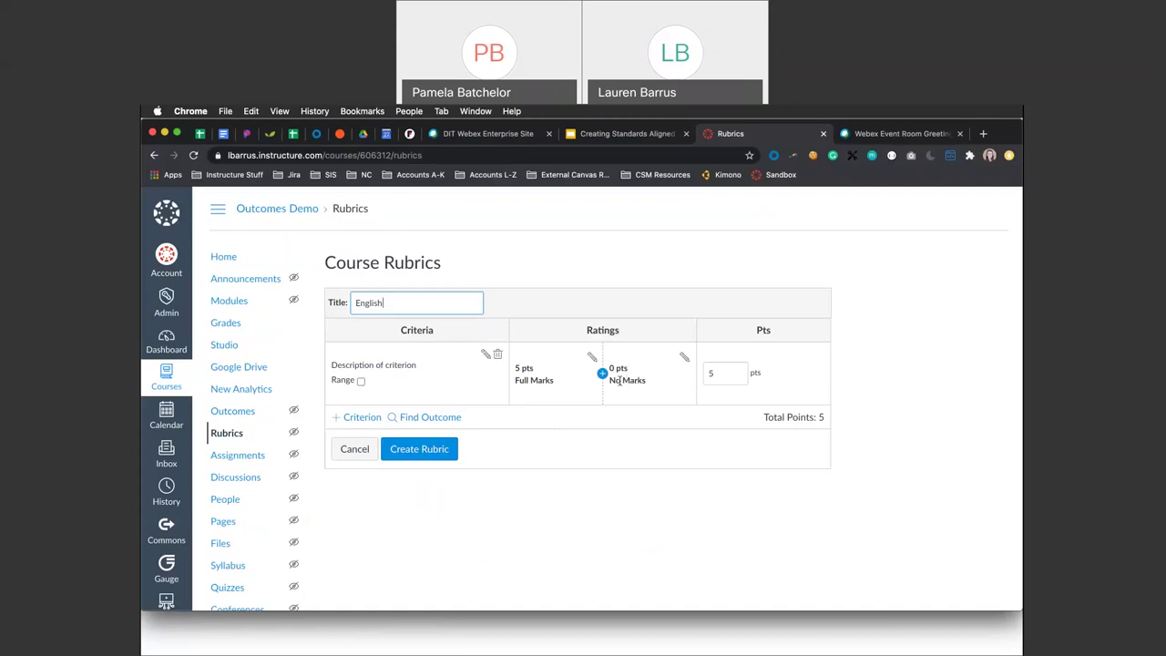
- Import outcome RI.1.RI.9-10.1 into the English rubric as a criterion and delete the default description criterion
left_click(427, 419)
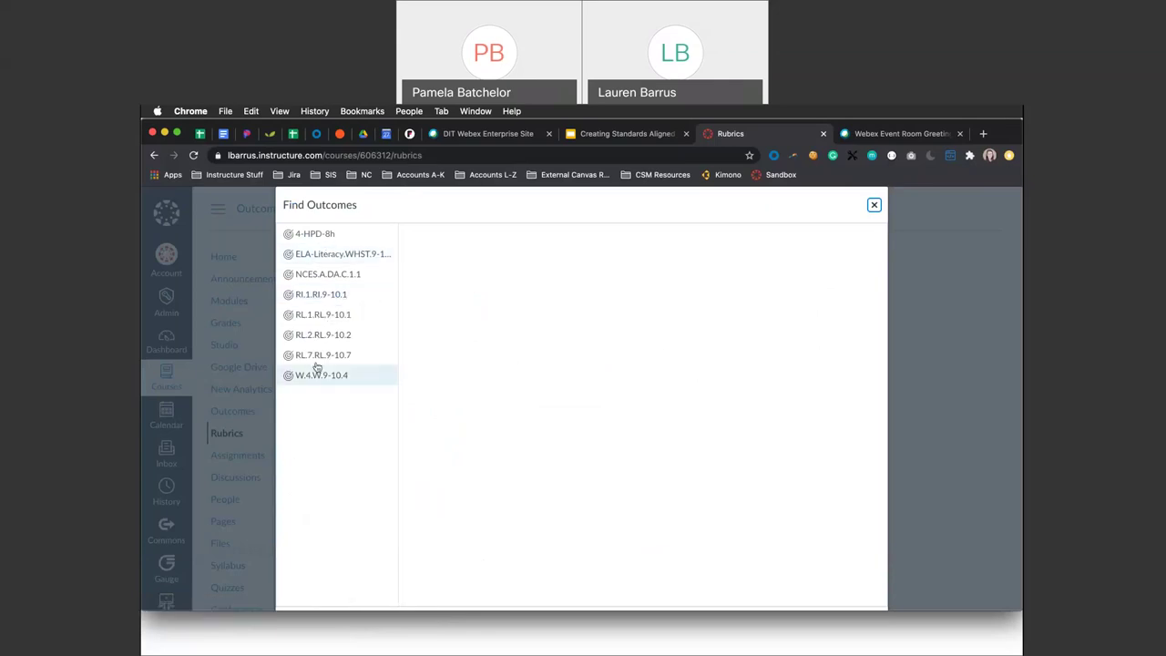
left_click(310, 295)
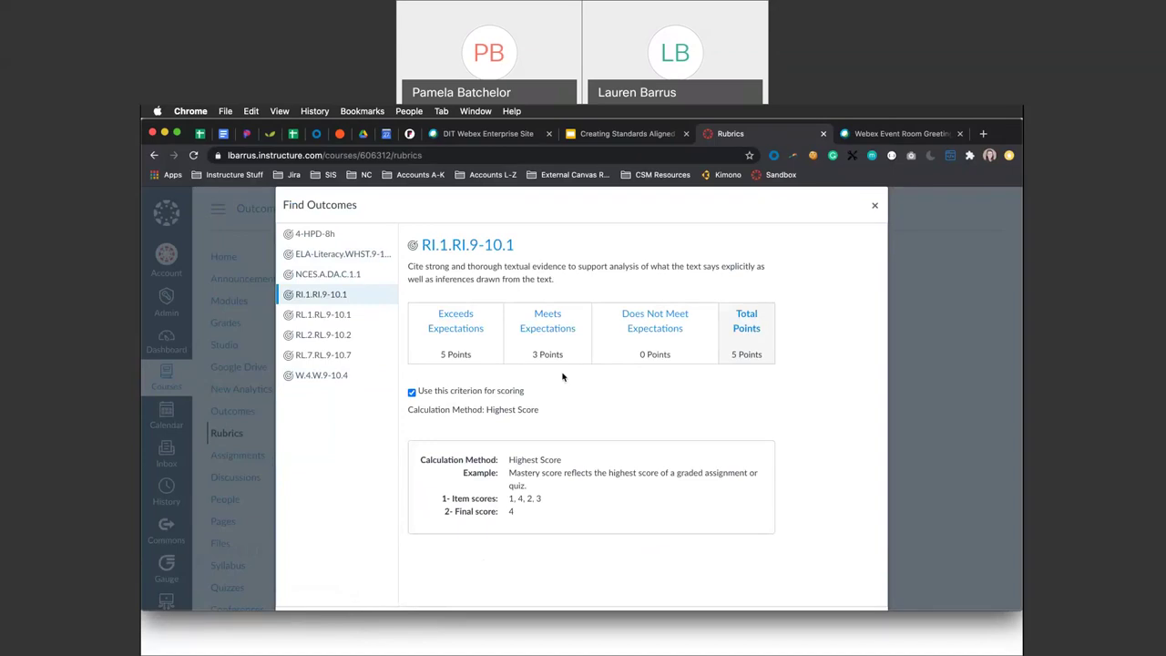
scroll(562, 377, "down", 2)
scroll(562, 377, "up", 2)
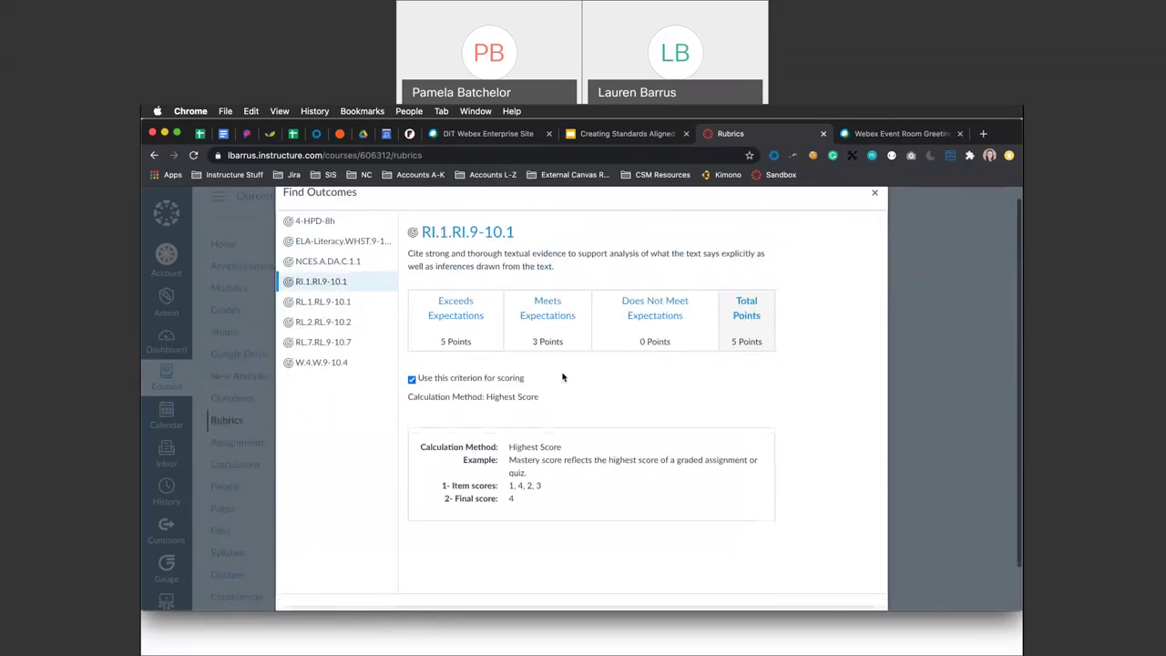
scroll(562, 377, "down", 2)
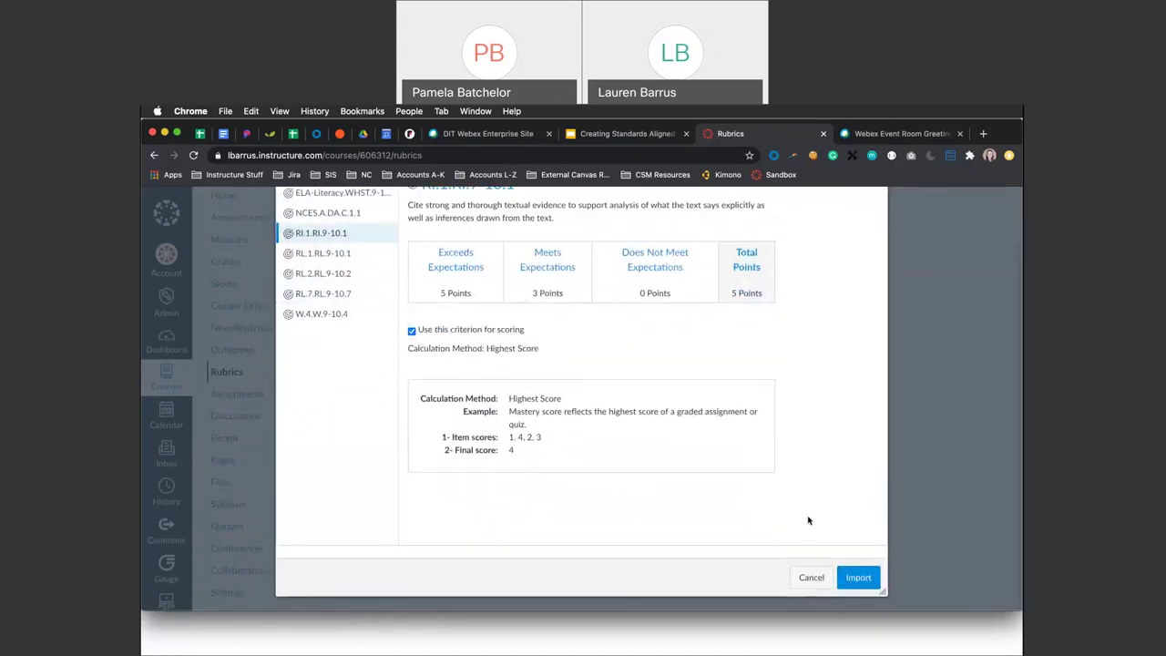
left_click(858, 578)
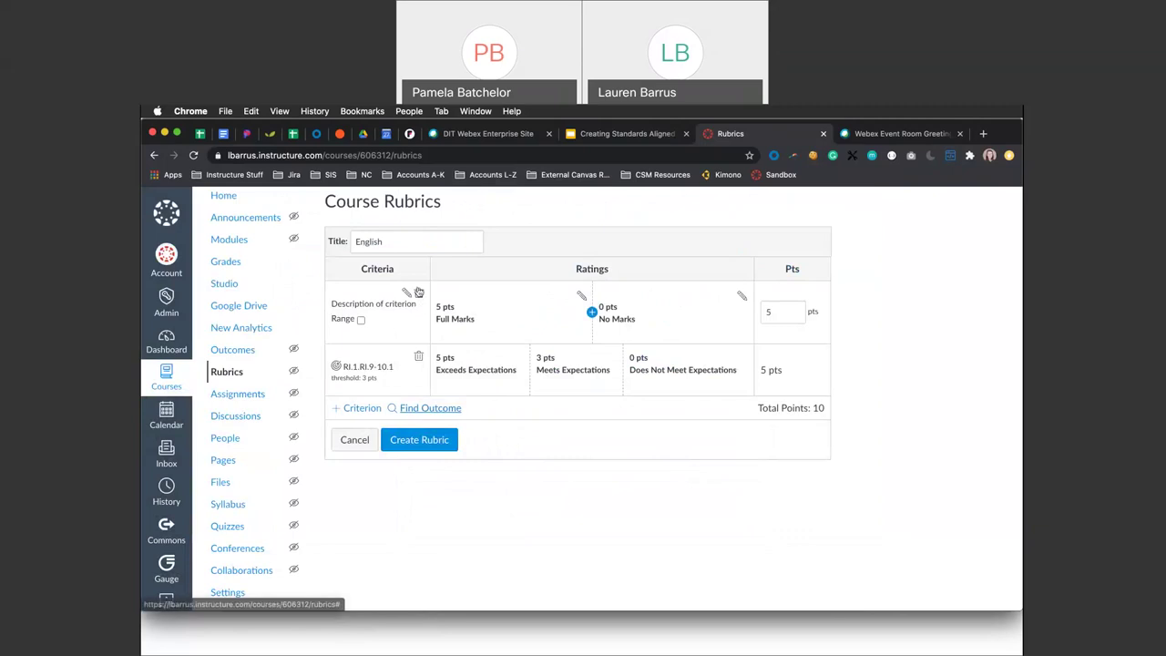
left_click(418, 293)
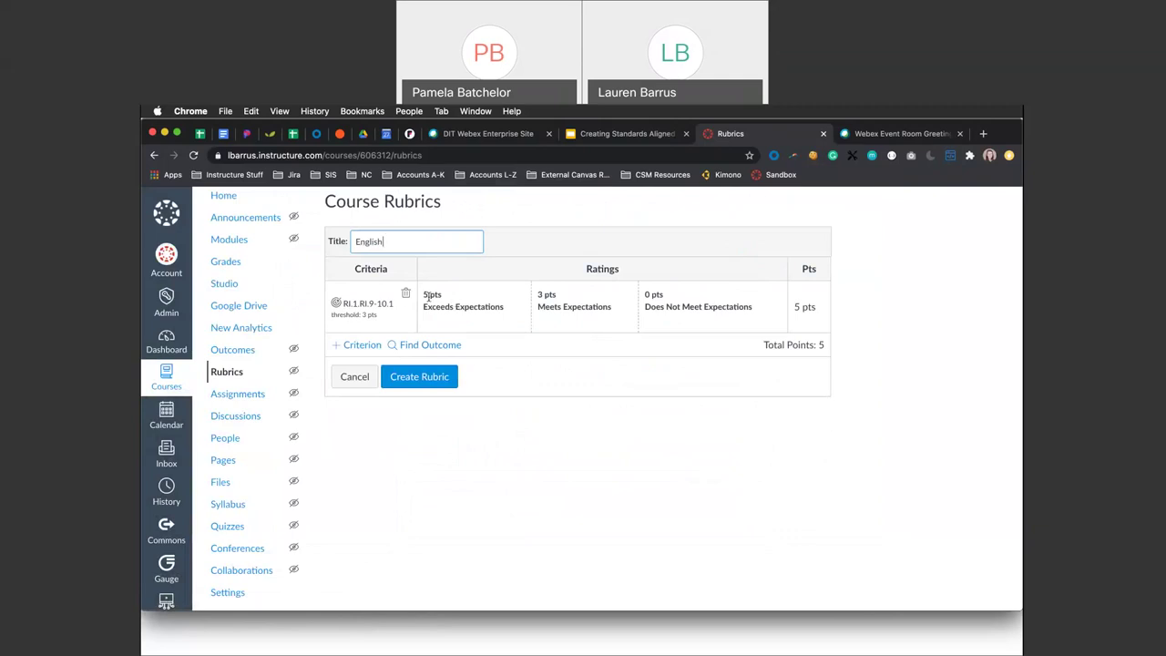
- Import outcome RL.2.RL.9-10.2 as a second criterion and create the English rubric
left_click(417, 344)
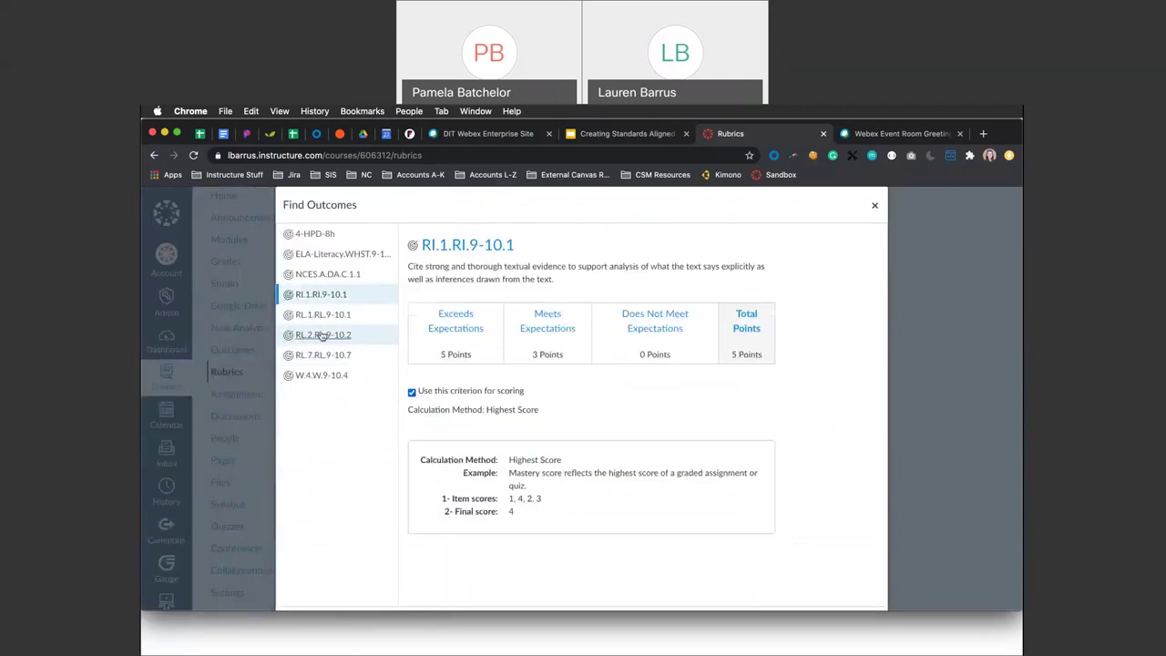
left_click(319, 334)
scroll(683, 474, "down", 2)
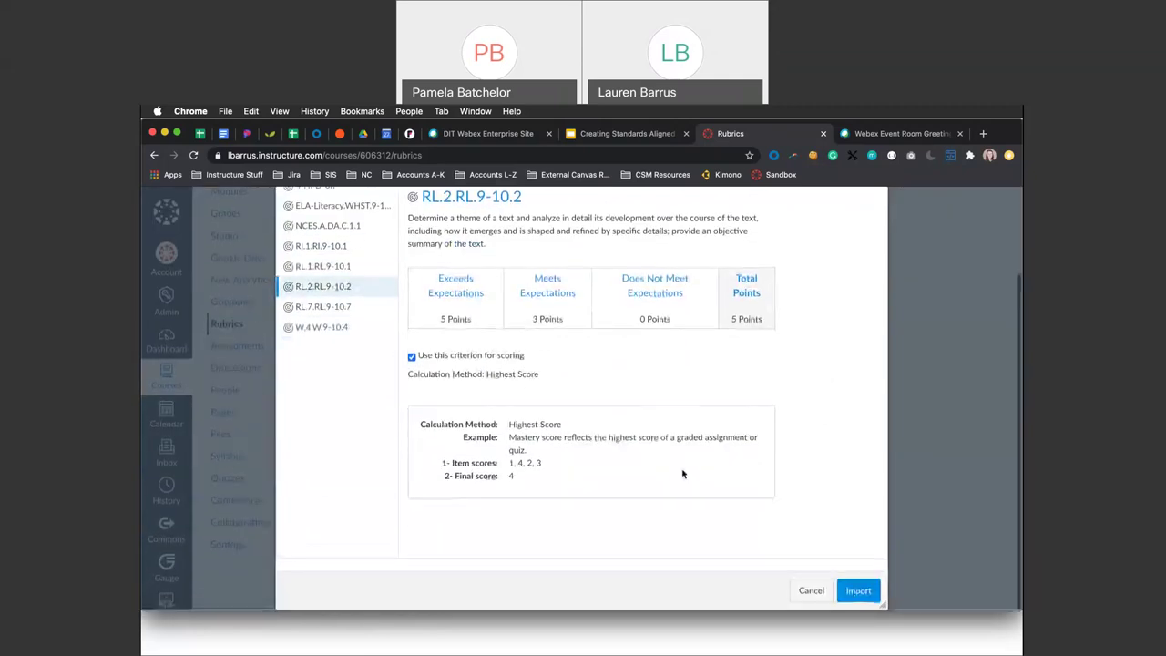
left_click(859, 591)
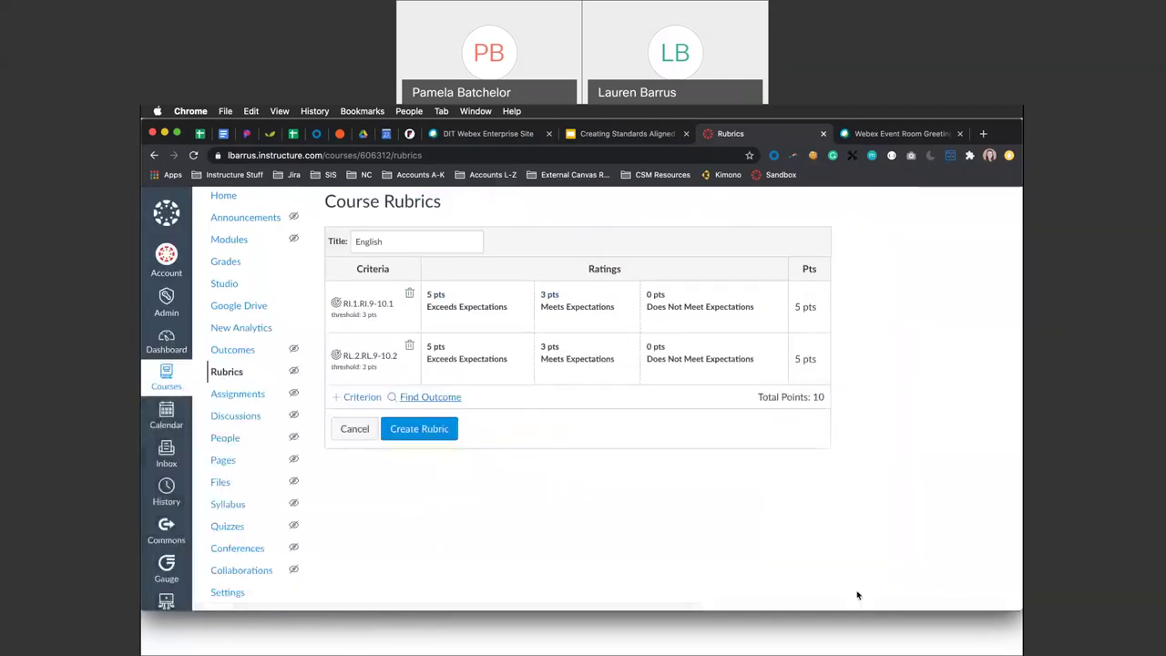
left_click(429, 430)
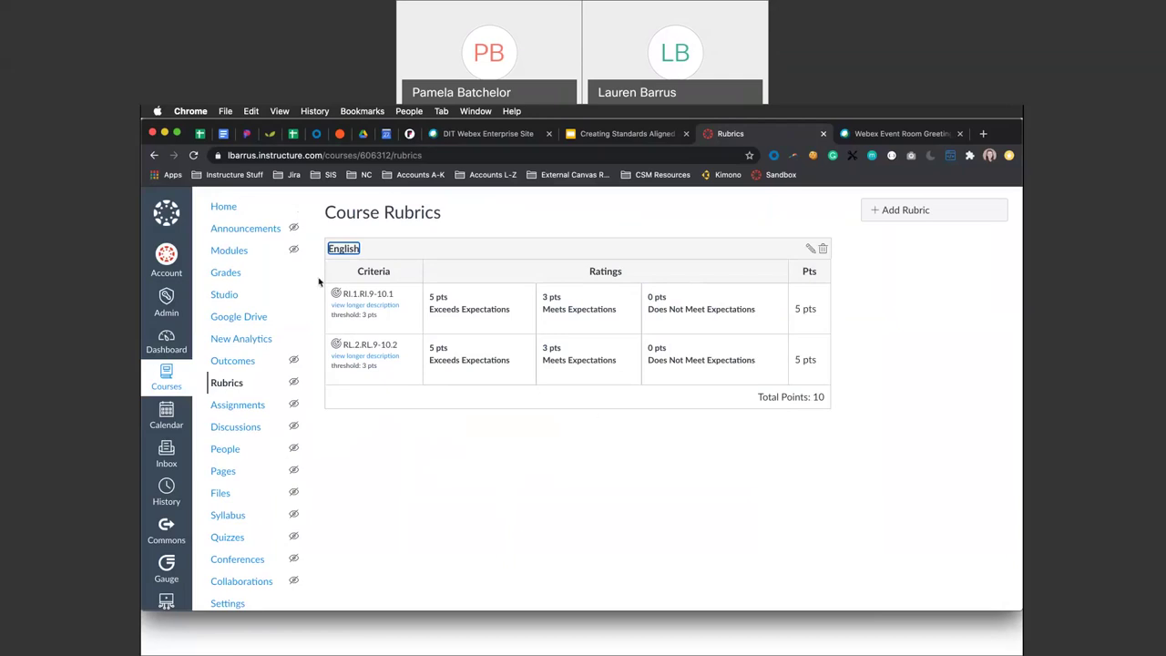
- Add a module named "Outcomes demo" on the course home page
left_click(226, 208)
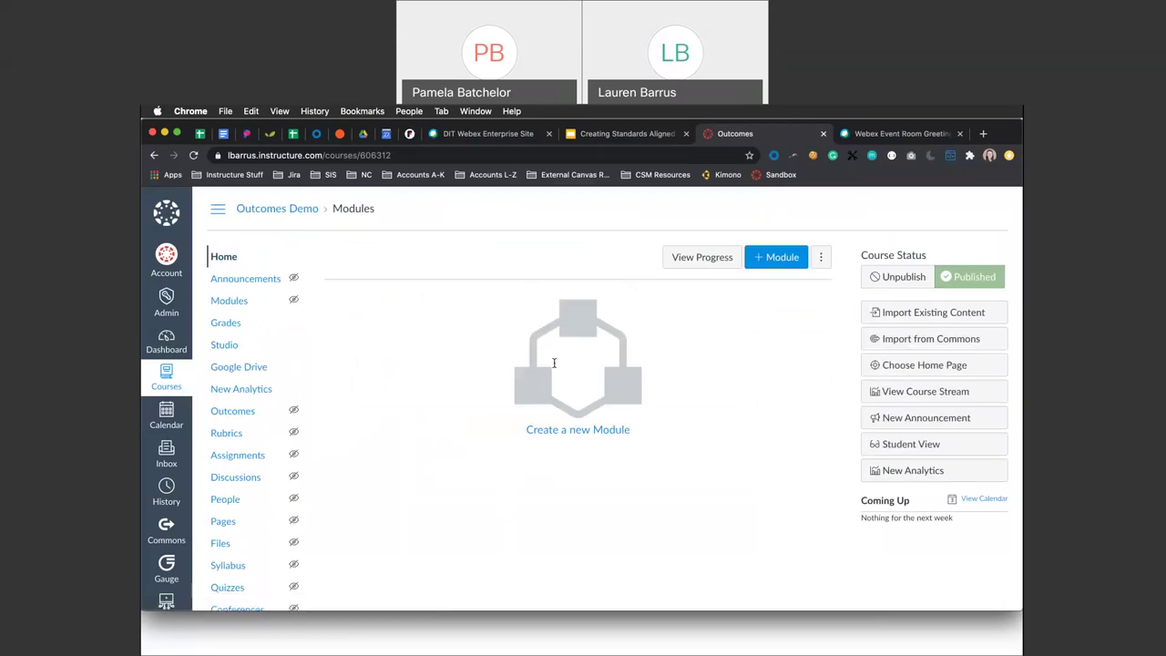
left_click(781, 259)
left_click(625, 343)
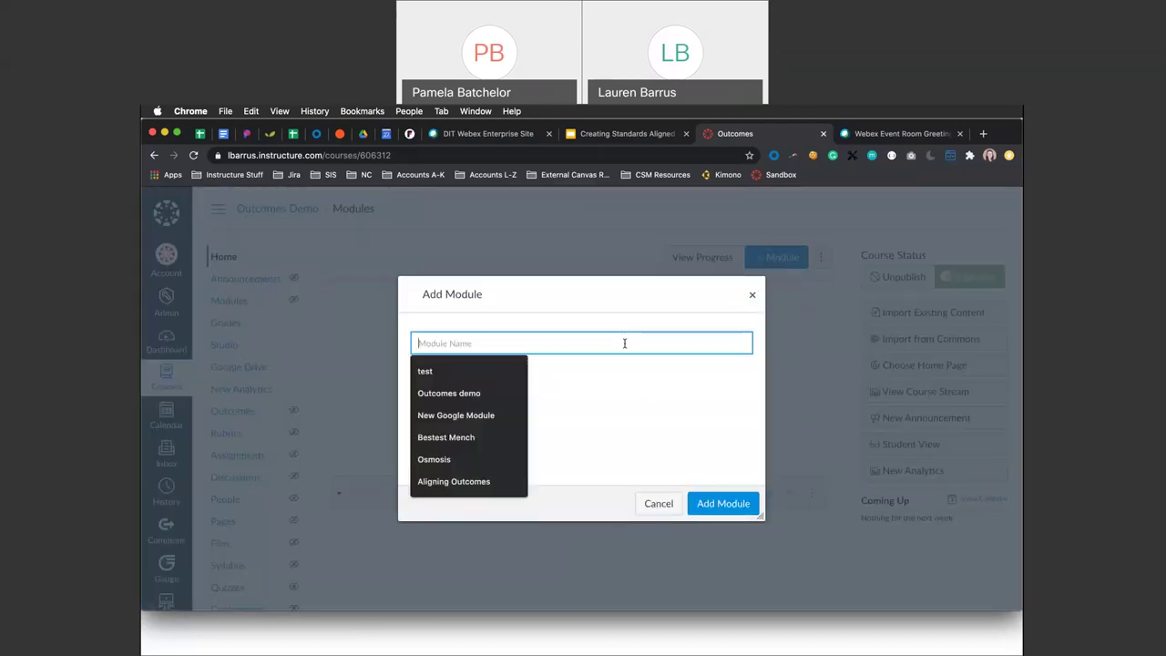
left_click(501, 394)
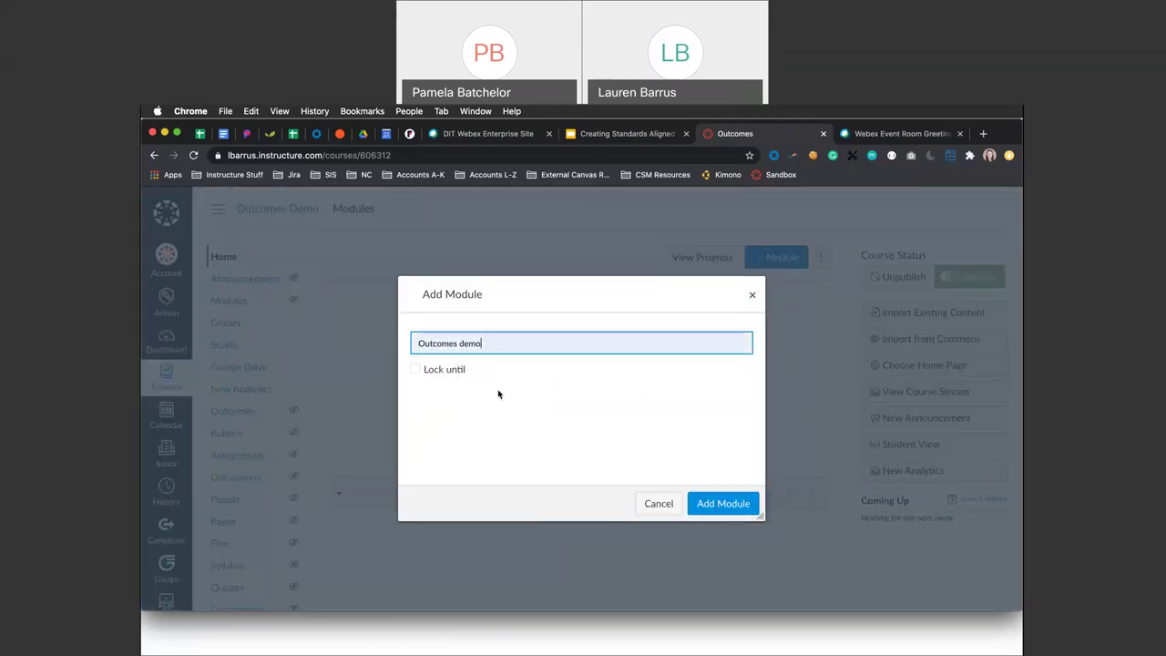
left_click(709, 504)
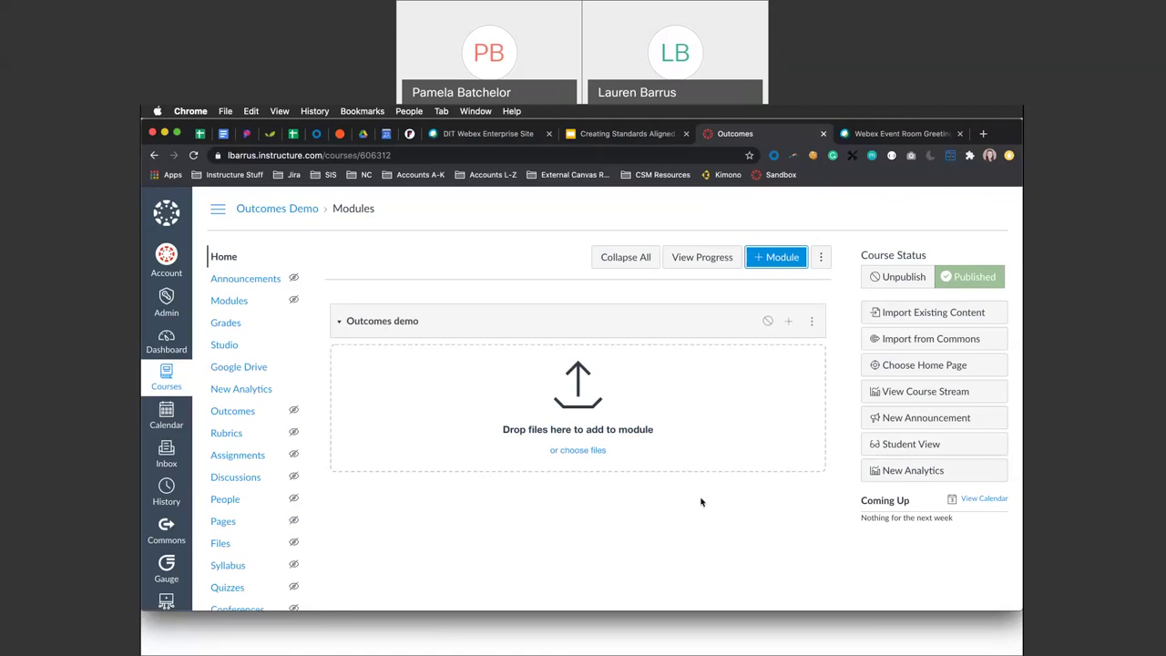
- Add a new assignment named "Ready to read" to the Outcomes demo module, without indentation
left_click(786, 322)
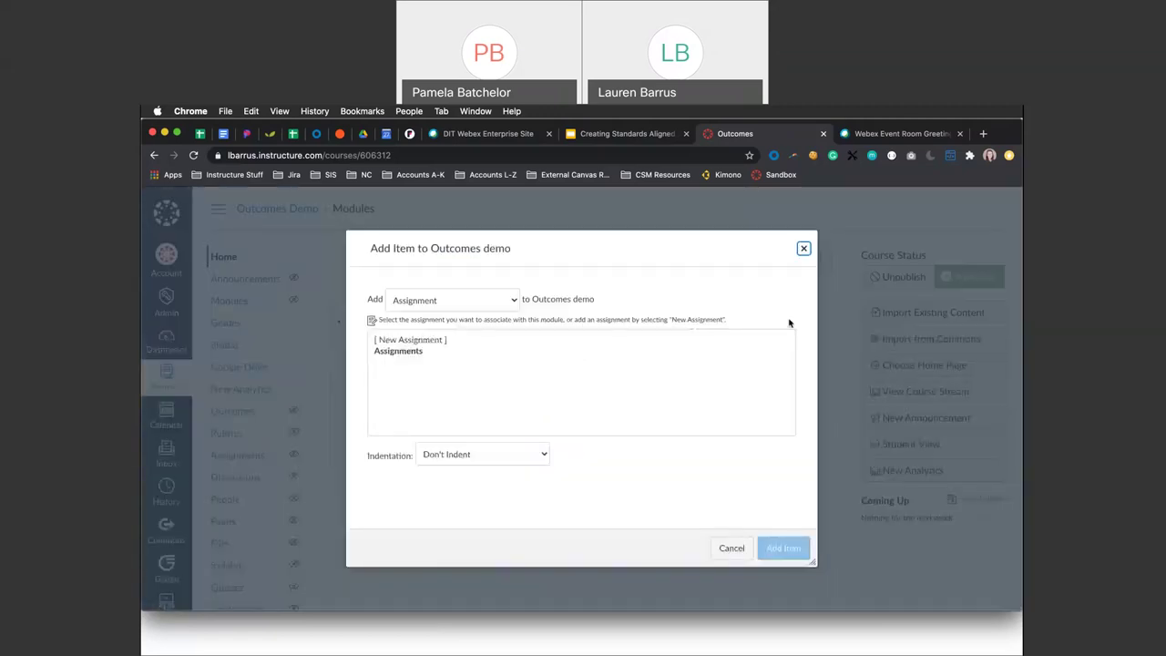
left_click(515, 306)
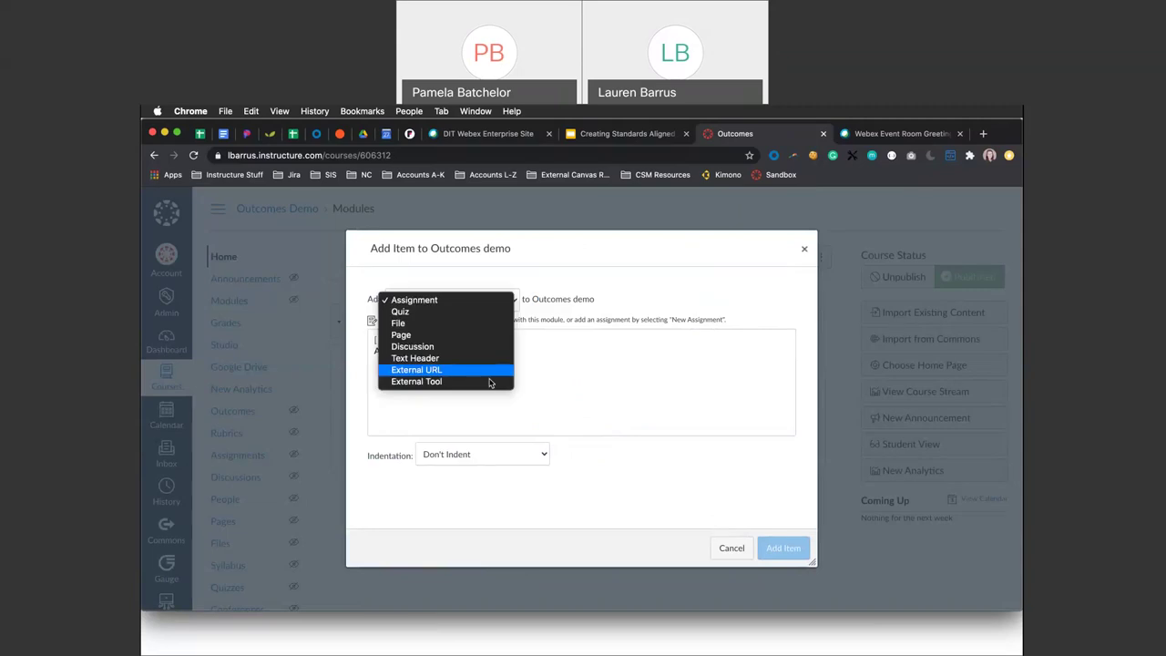
left_click(481, 302)
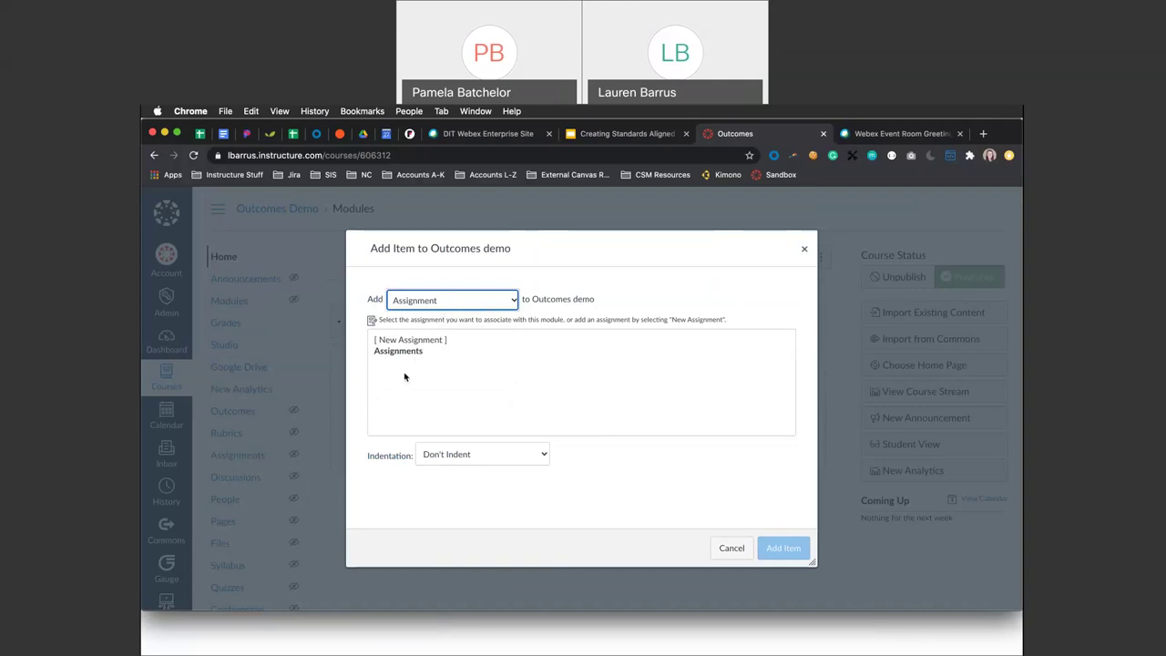
left_click(434, 341)
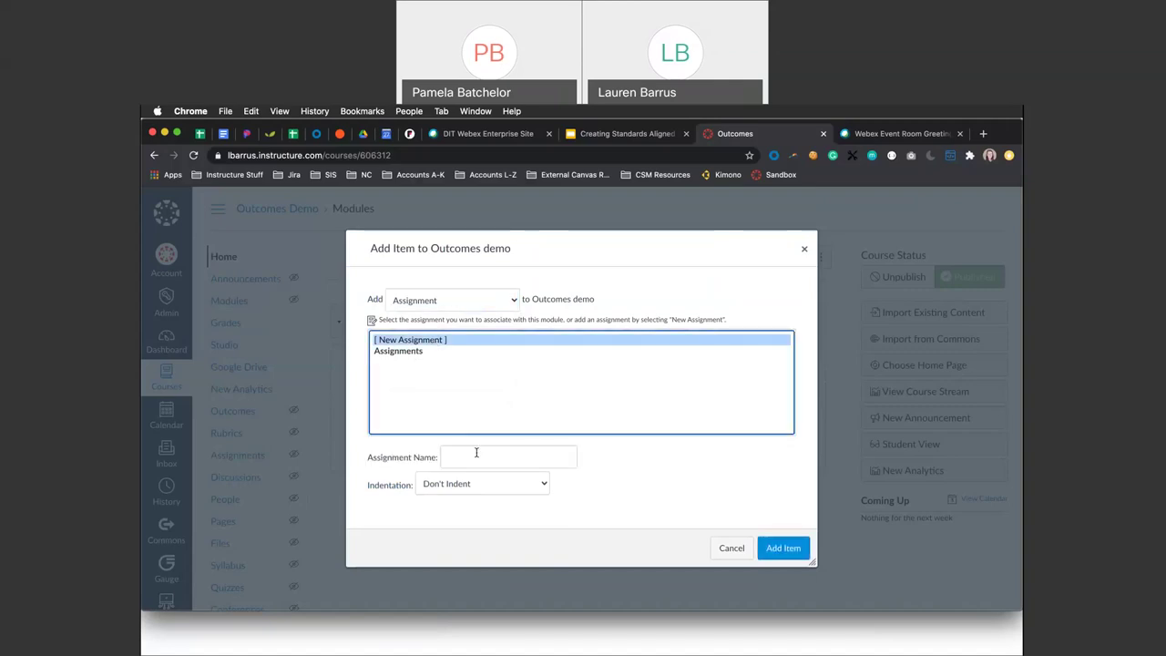
left_click(476, 453)
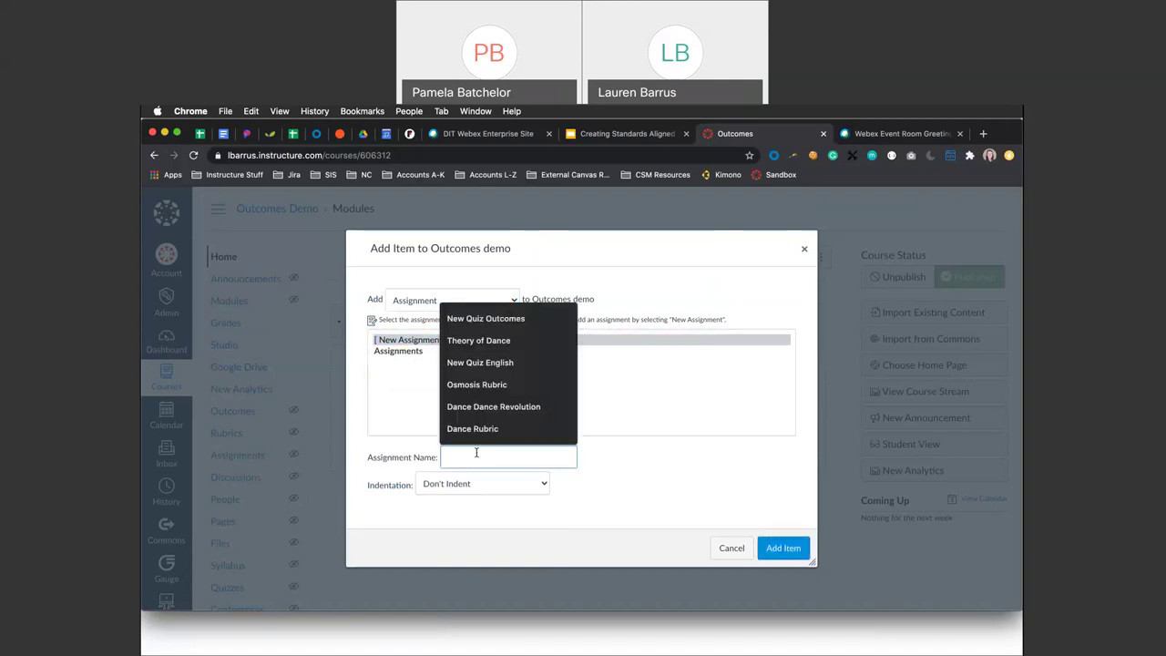
type("Ready")
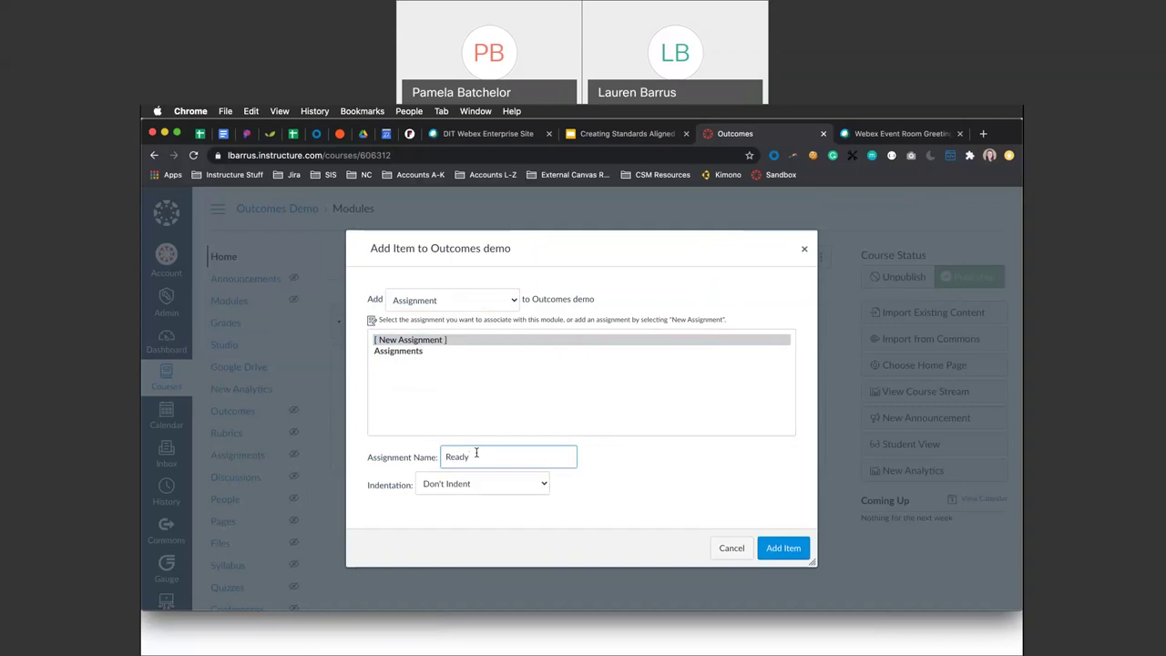
type(" to read")
left_click(776, 549)
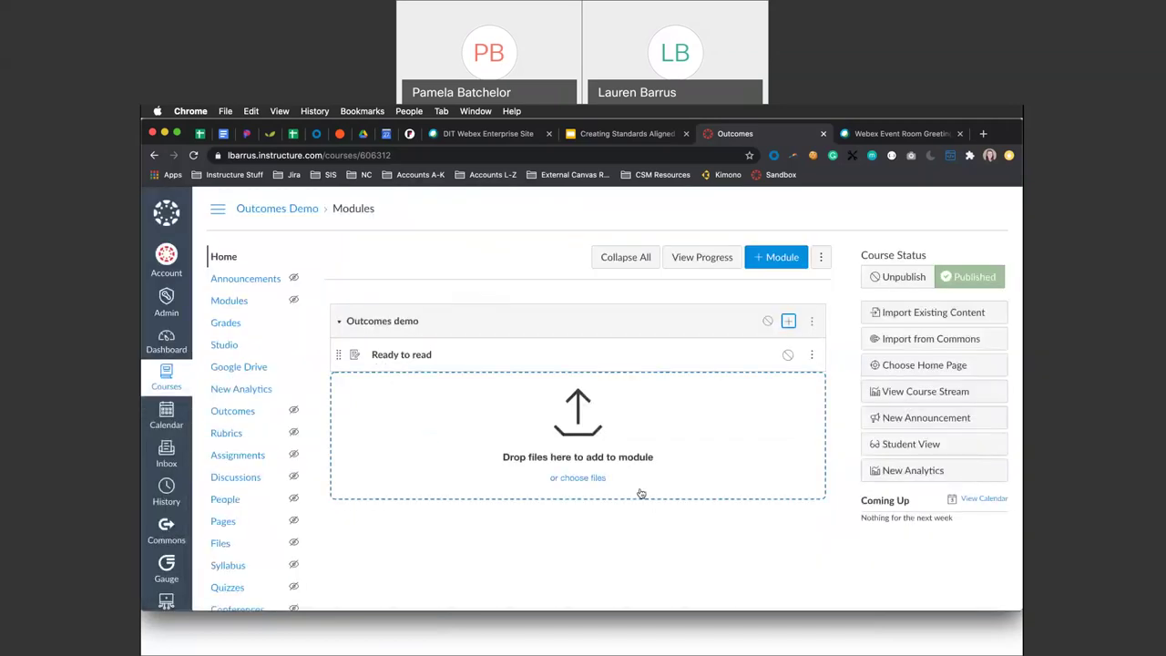
- Open the "Ready to read" assignment, start adding a rubric, and bring up the existing rubrics to choose from
left_click(404, 355)
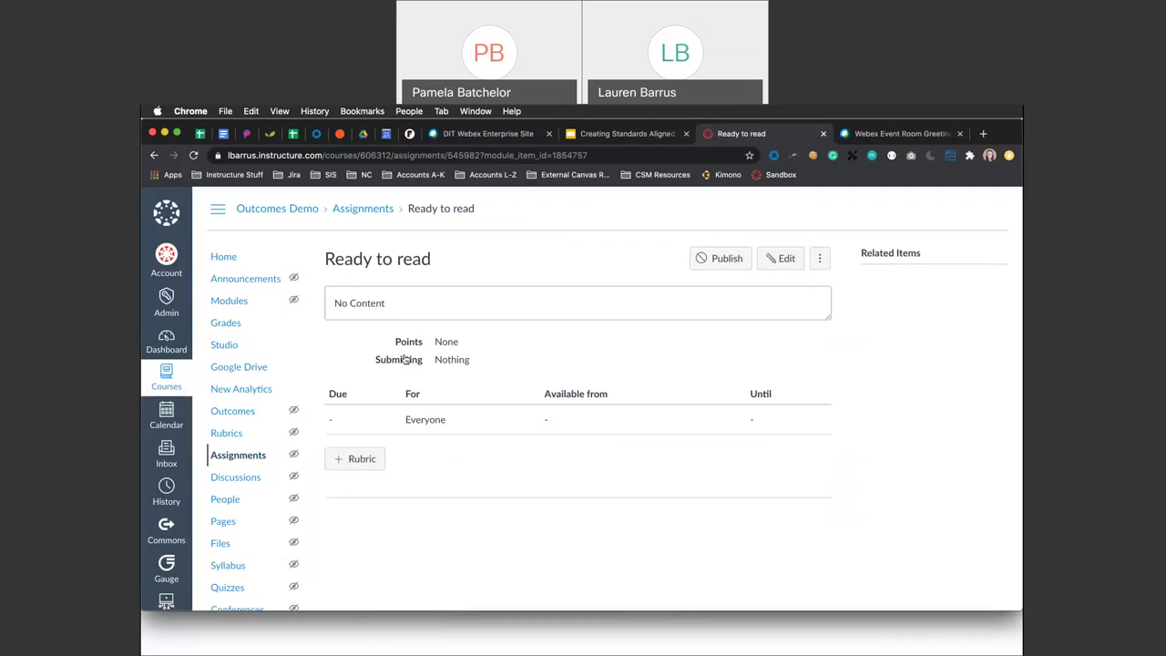
left_click(361, 460)
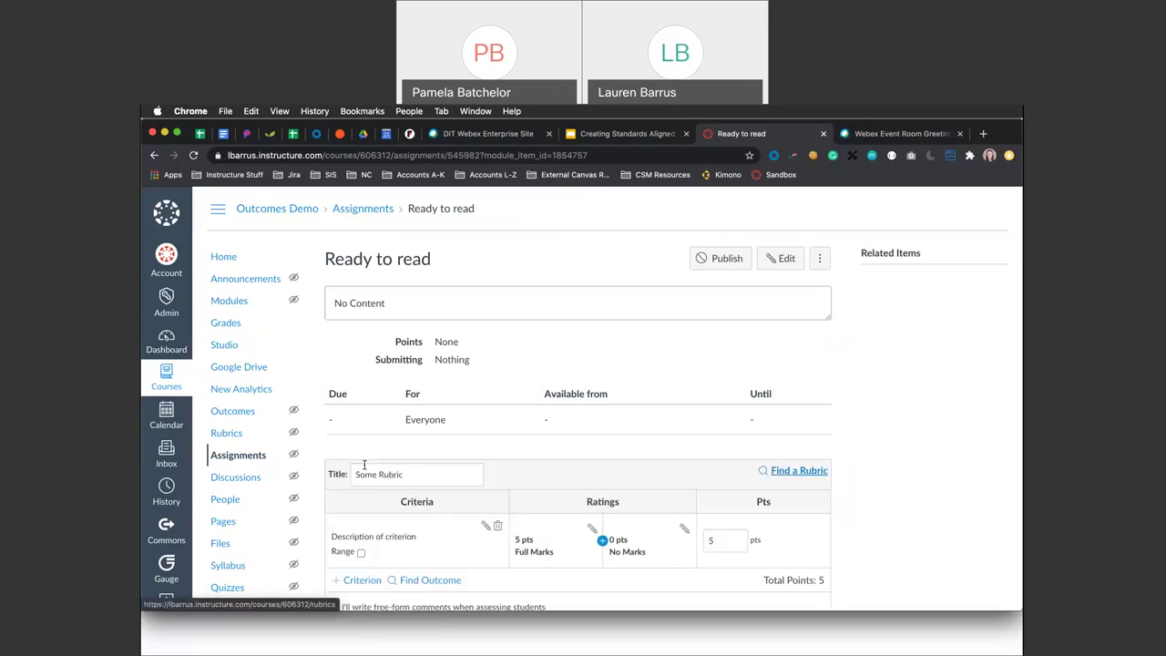
scroll(487, 446, "down", 2)
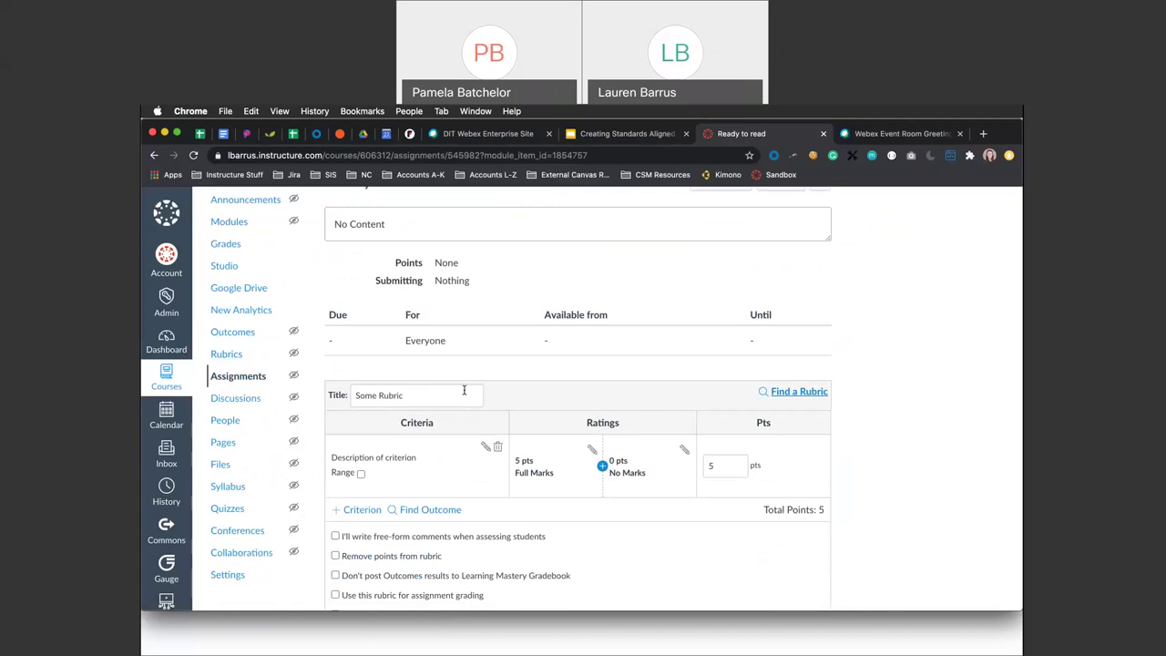
left_click(814, 394)
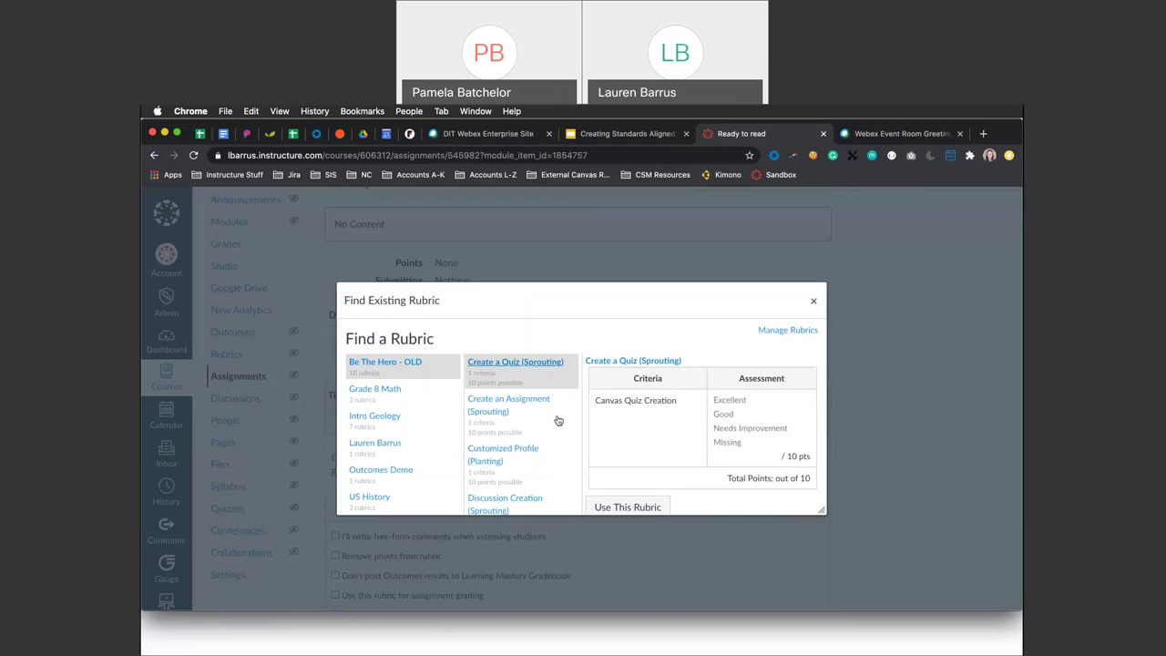
- Find the English rubric under the Outcomes Demo course and attach it to the "Ready to read" assignment
scroll(414, 410, "down", 2)
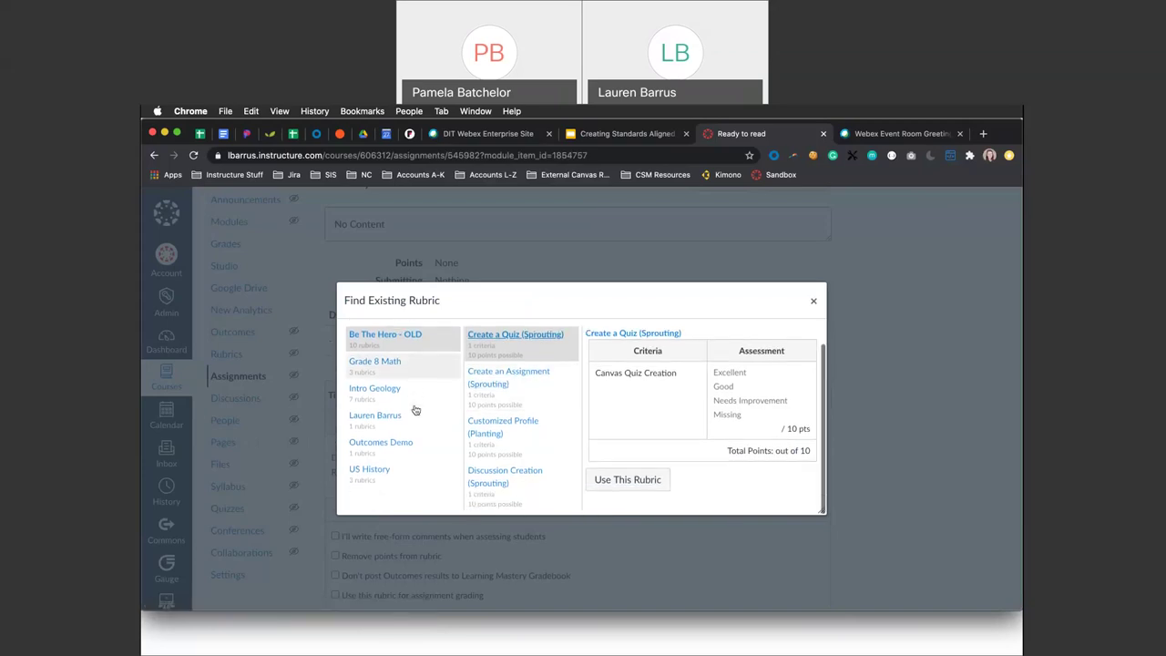
scroll(415, 410, "up", 2)
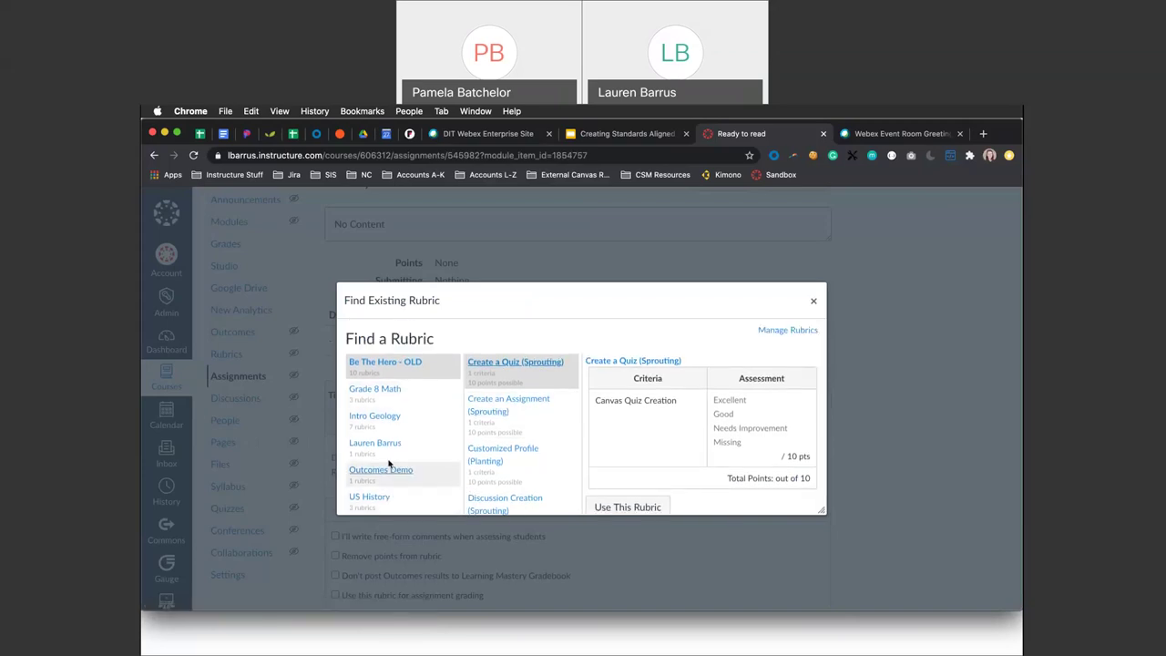
left_click(385, 397)
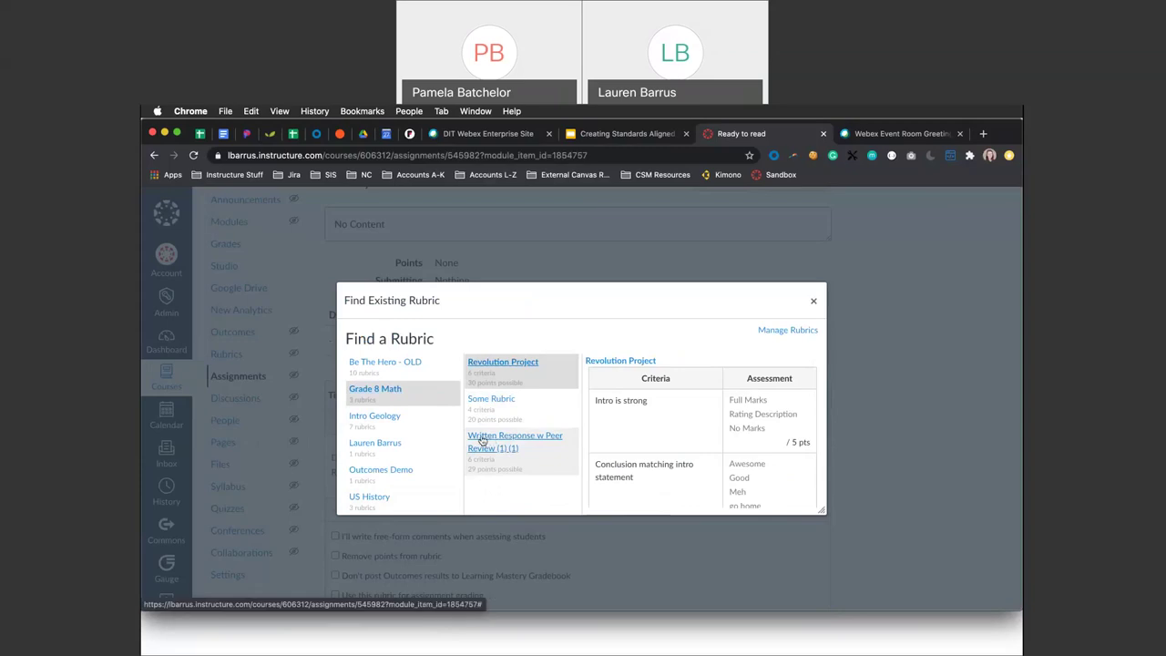
left_click(381, 471)
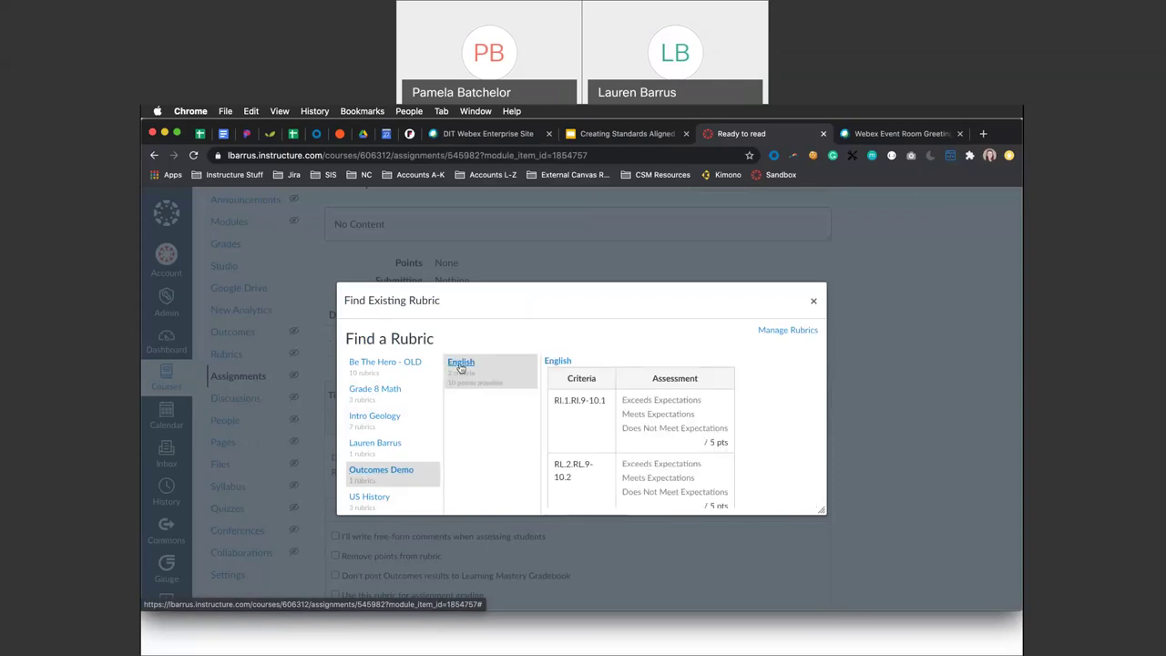
scroll(627, 395, "down", 1)
scroll(627, 395, "down", 2)
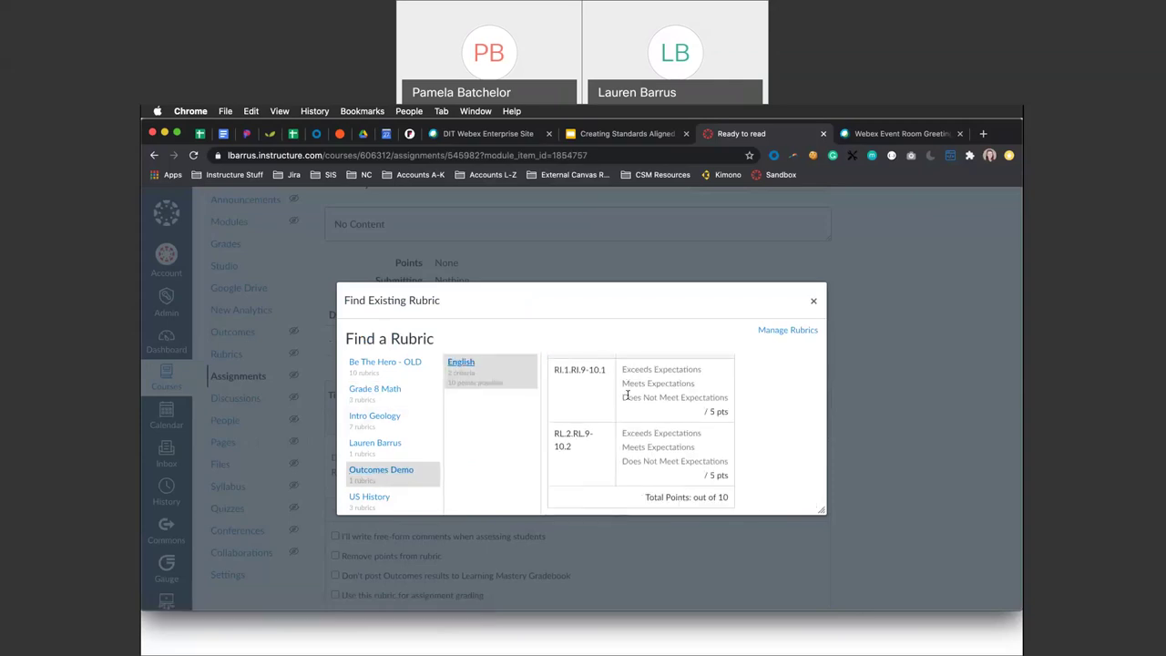
scroll(627, 395, "down", 1)
left_click_drag(822, 512, 828, 548)
left_click(588, 520)
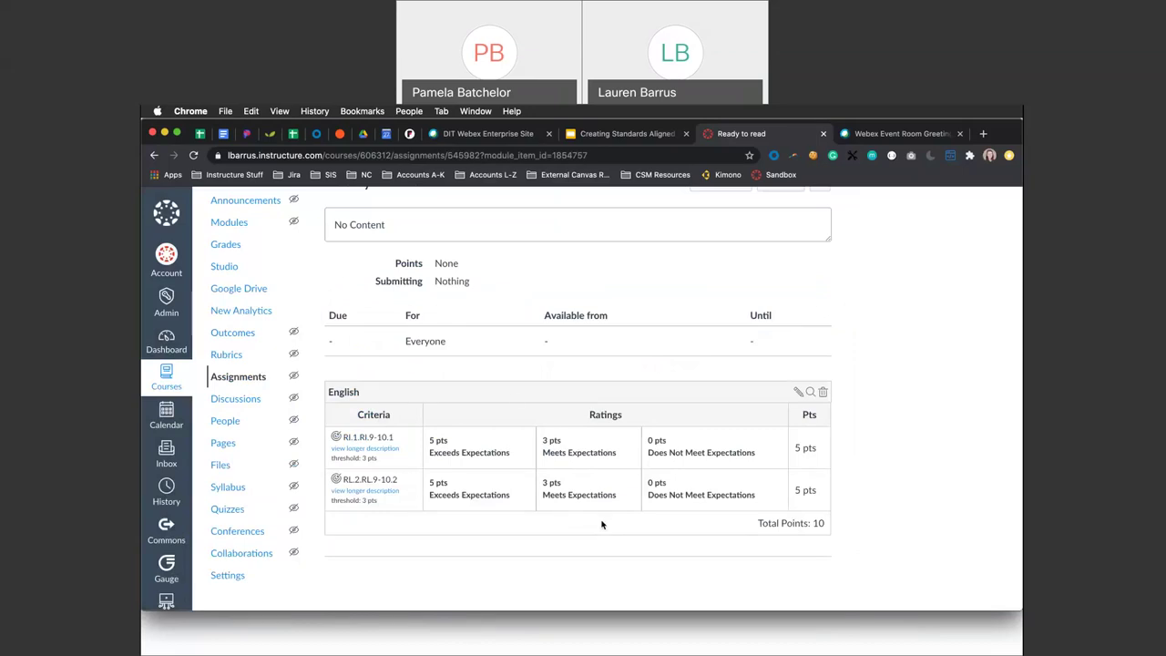
- Edit the "Ready to read" assignment and set its points to 5
scroll(513, 398, "up", 3)
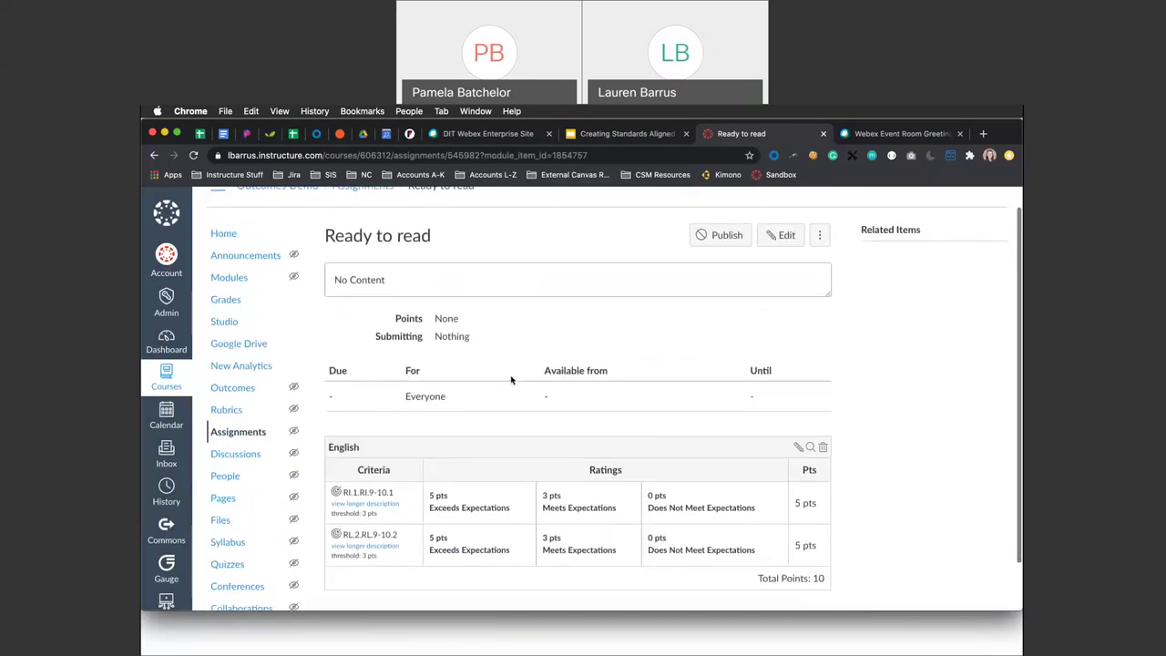
left_click(785, 236)
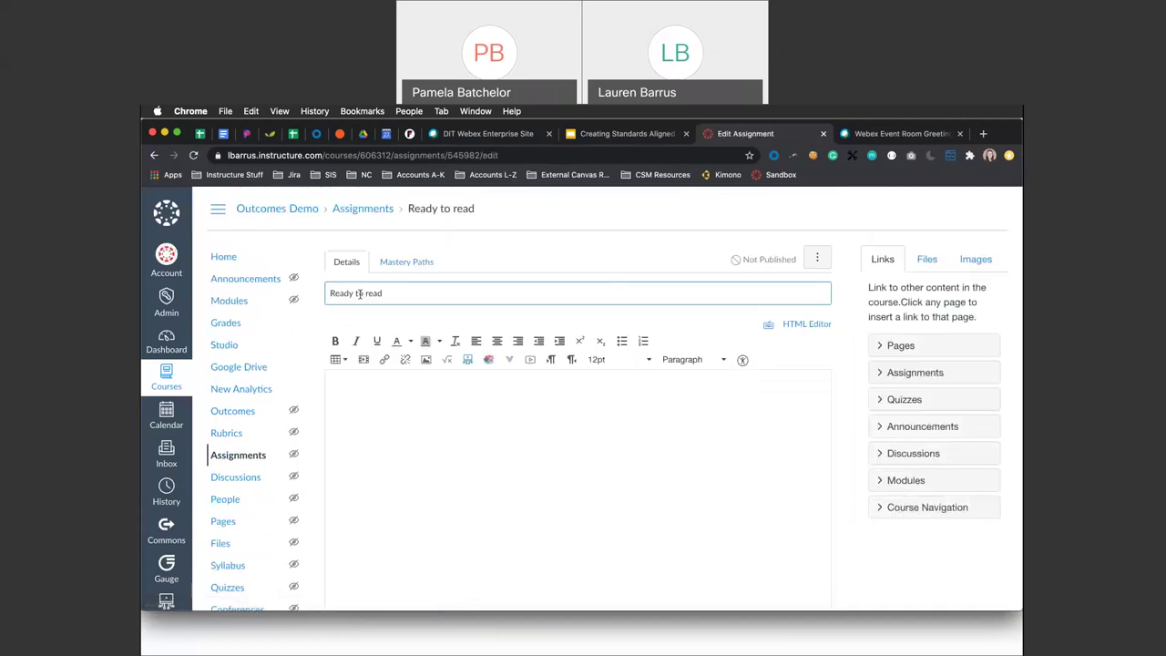
left_click(367, 414)
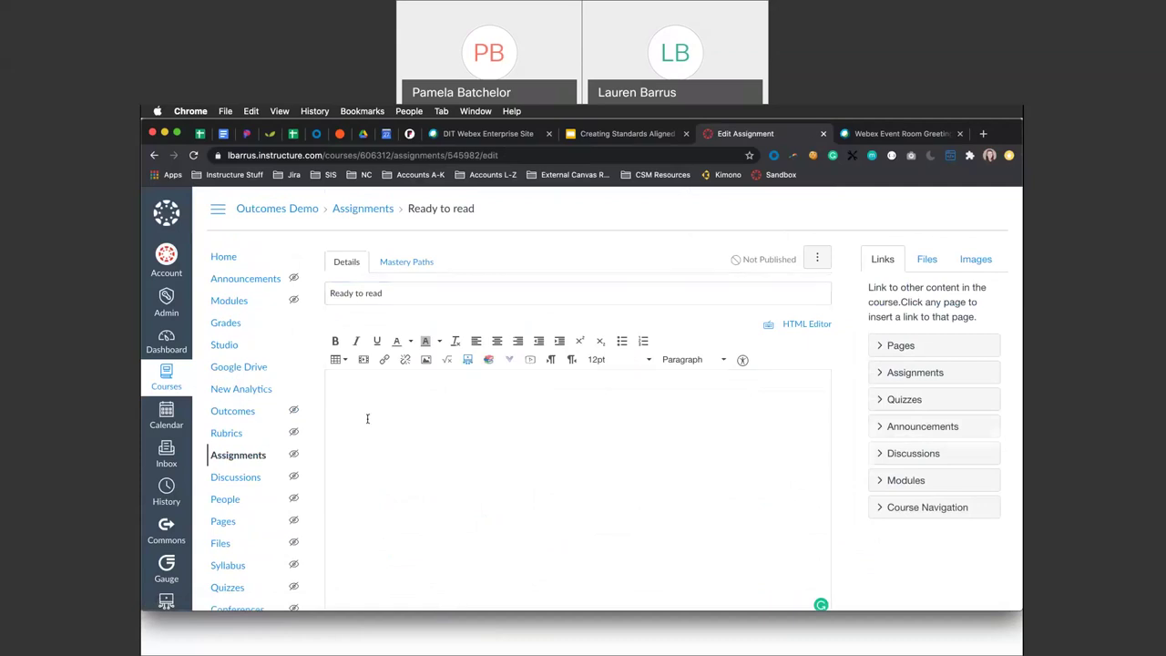
scroll(367, 416, "down", 5)
scroll(410, 424, "down", 1)
left_click(449, 431)
key("BackSpace")
type("5")
scroll(448, 427, "down", 1)
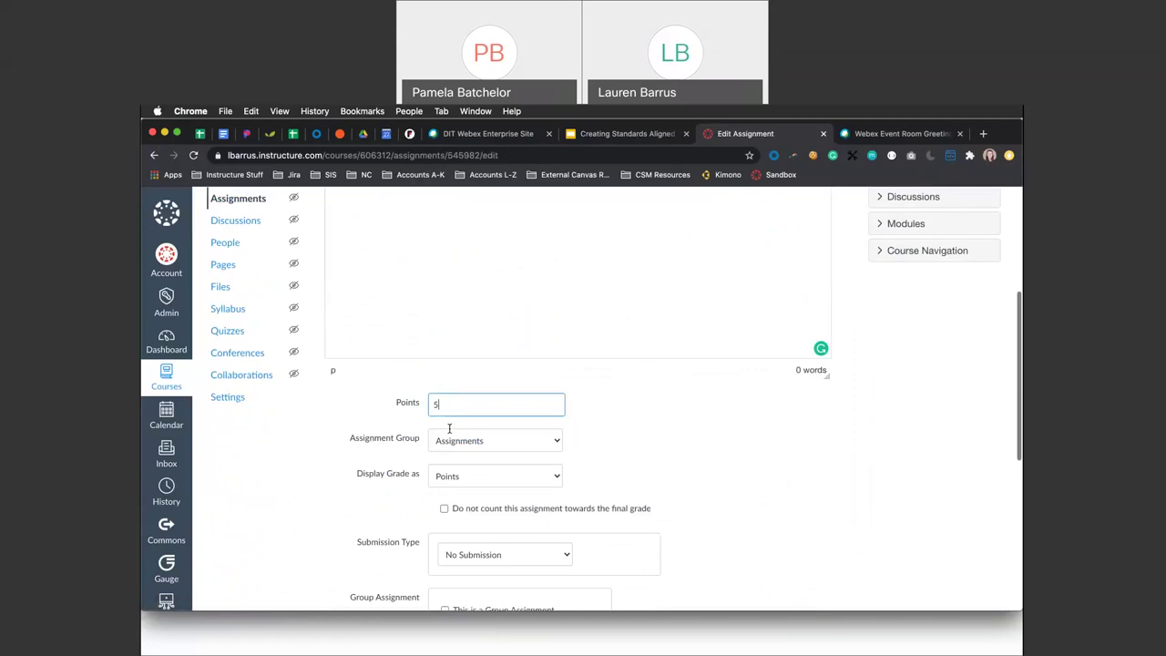
- Save and publish the edited assignment, keeping the remaining submission and assign settings at their defaults
scroll(458, 471, "down", 3)
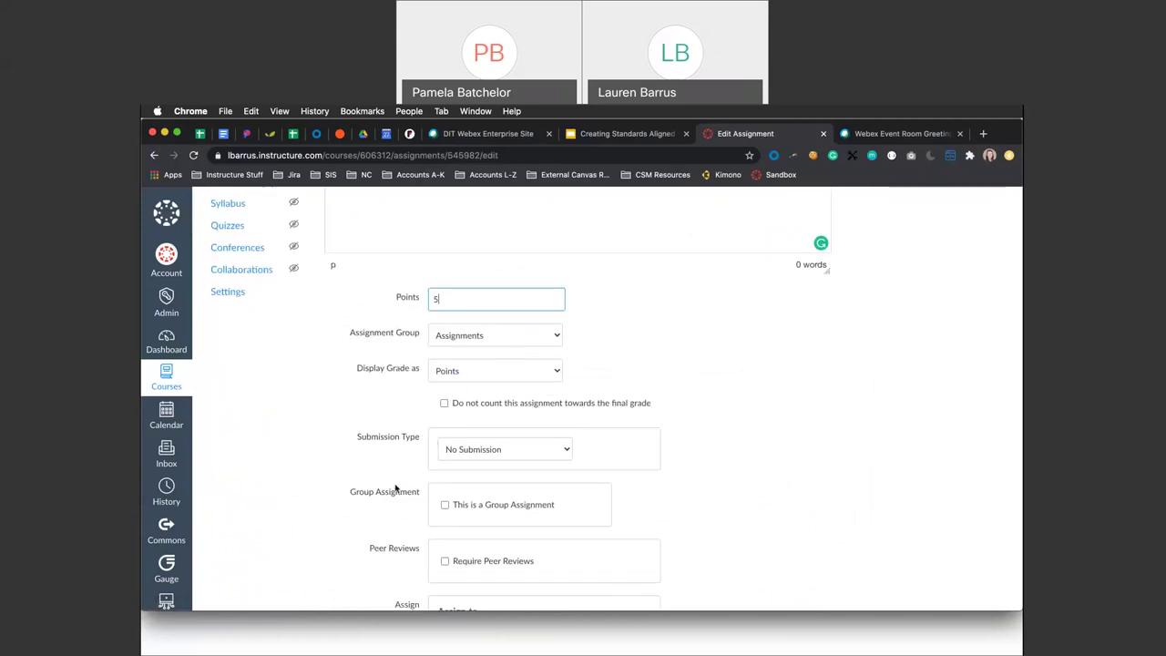
scroll(396, 488, "down", 3)
scroll(396, 489, "down", 1)
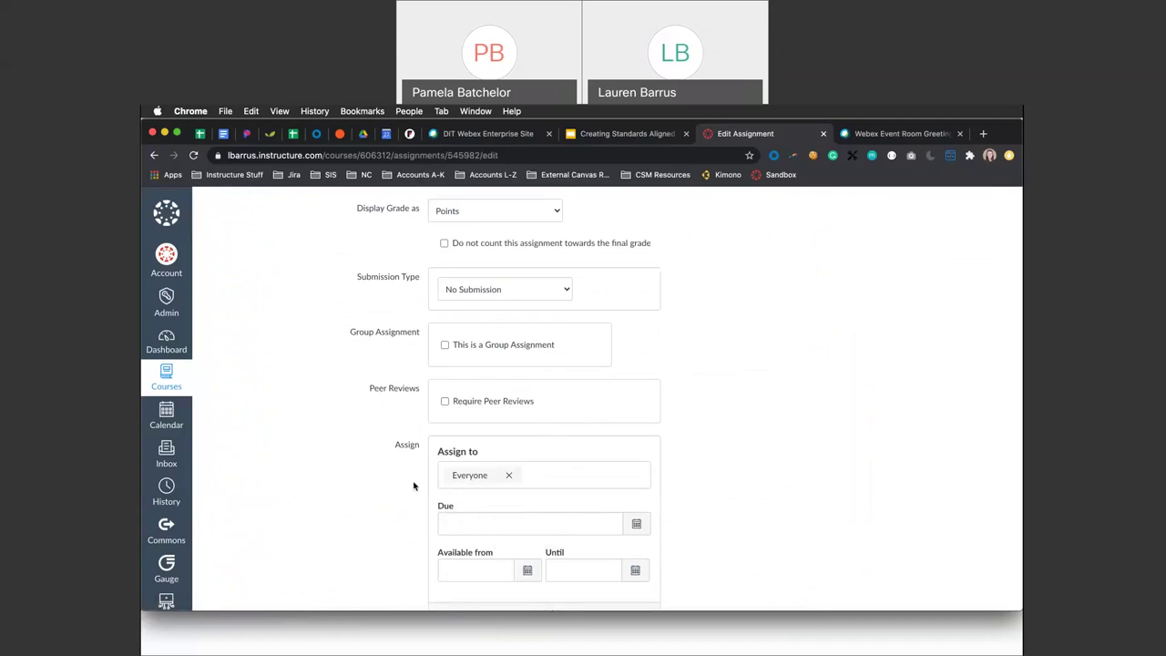
scroll(413, 486, "down", 2)
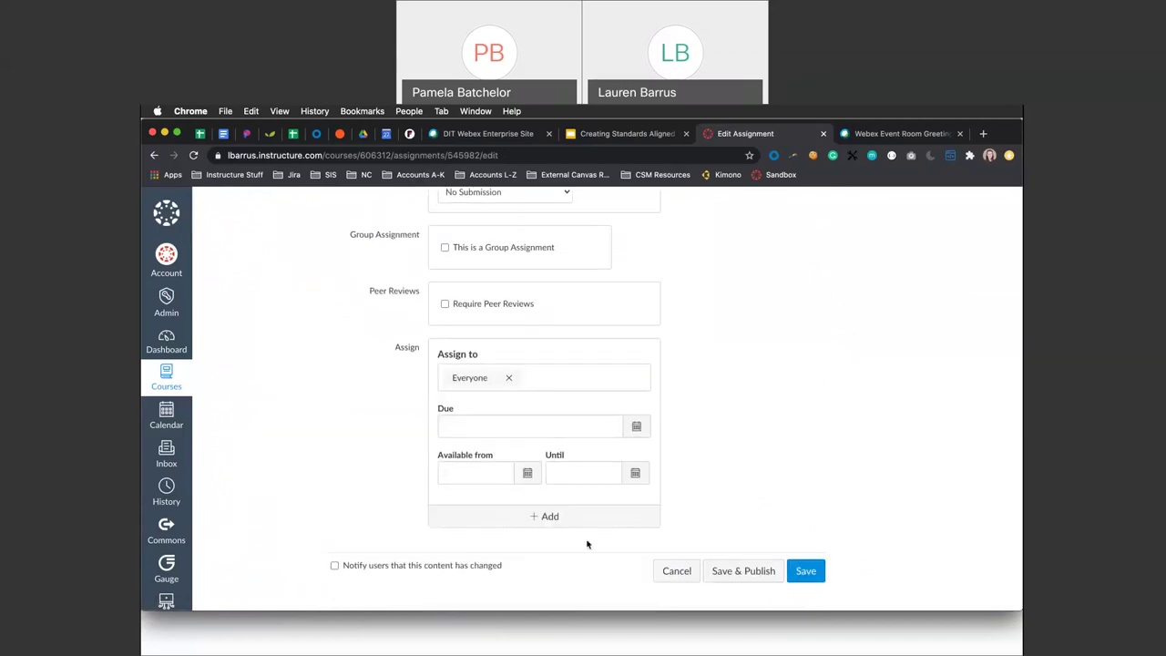
left_click(733, 572)
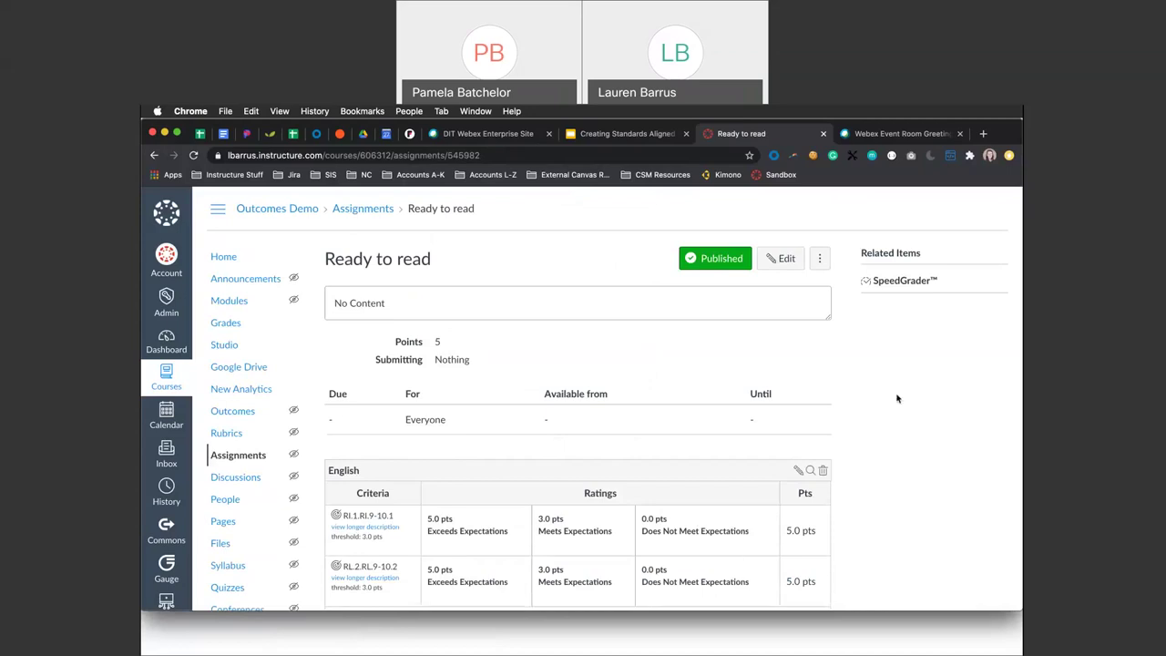
- Open the assignment in SpeedGrader and display the English rubric for the first student
left_click(891, 282)
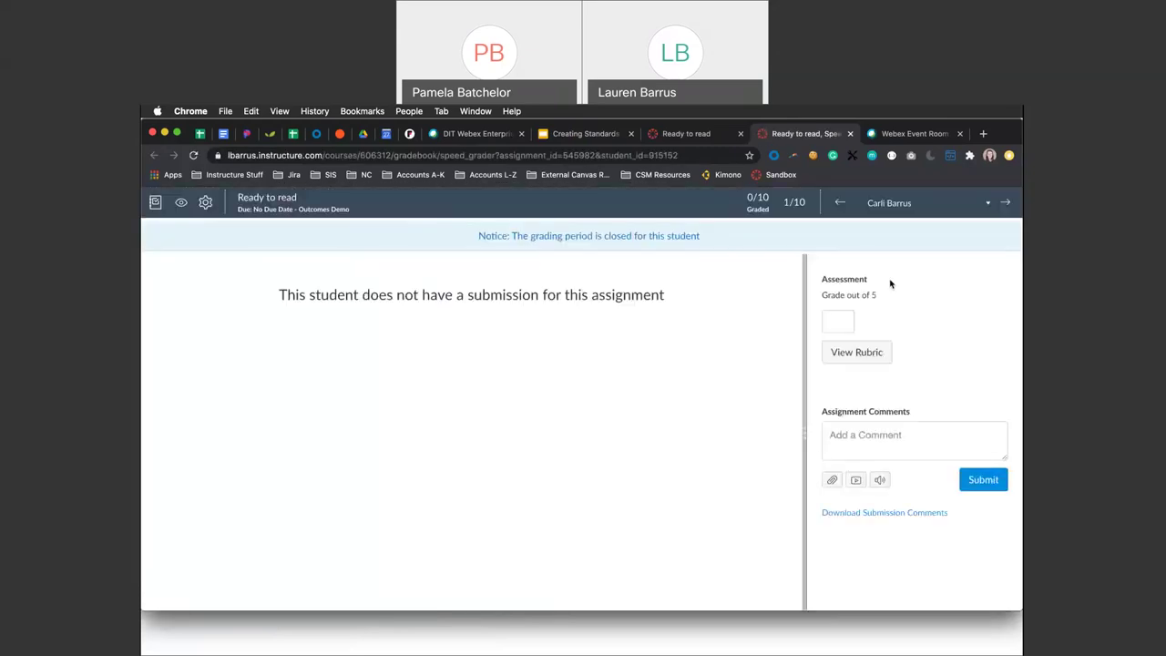
left_click(843, 359)
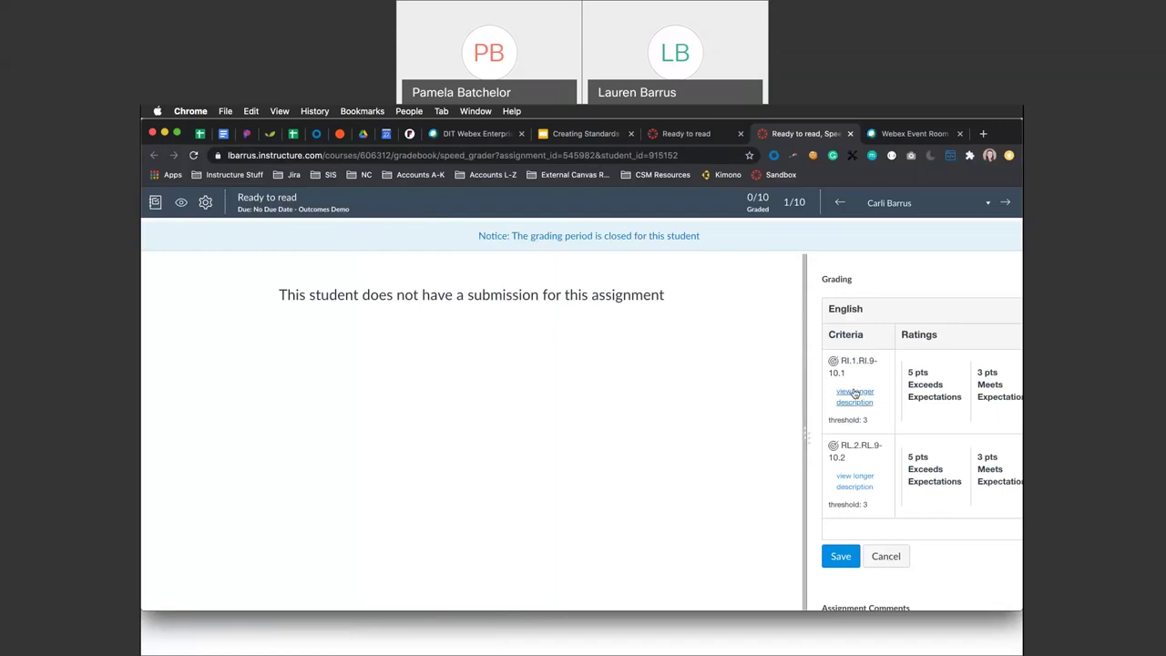
scroll(855, 393, "right", 2)
scroll(855, 393, "left", 2)
scroll(909, 401, "right", 3)
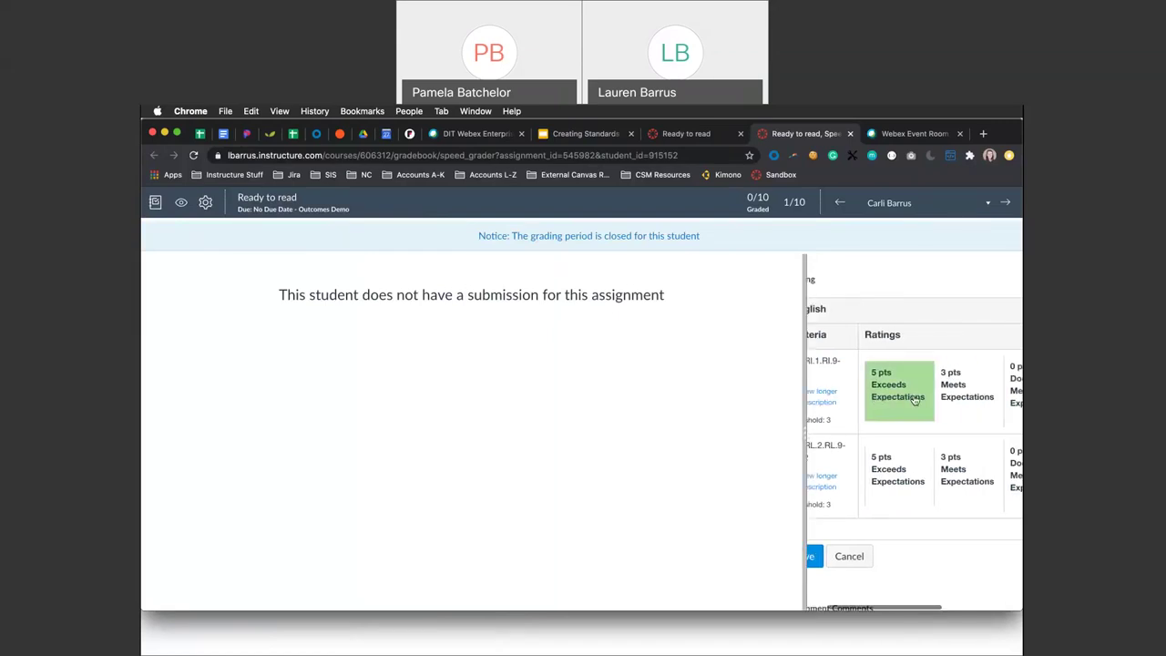
scroll(911, 401, "right", 5)
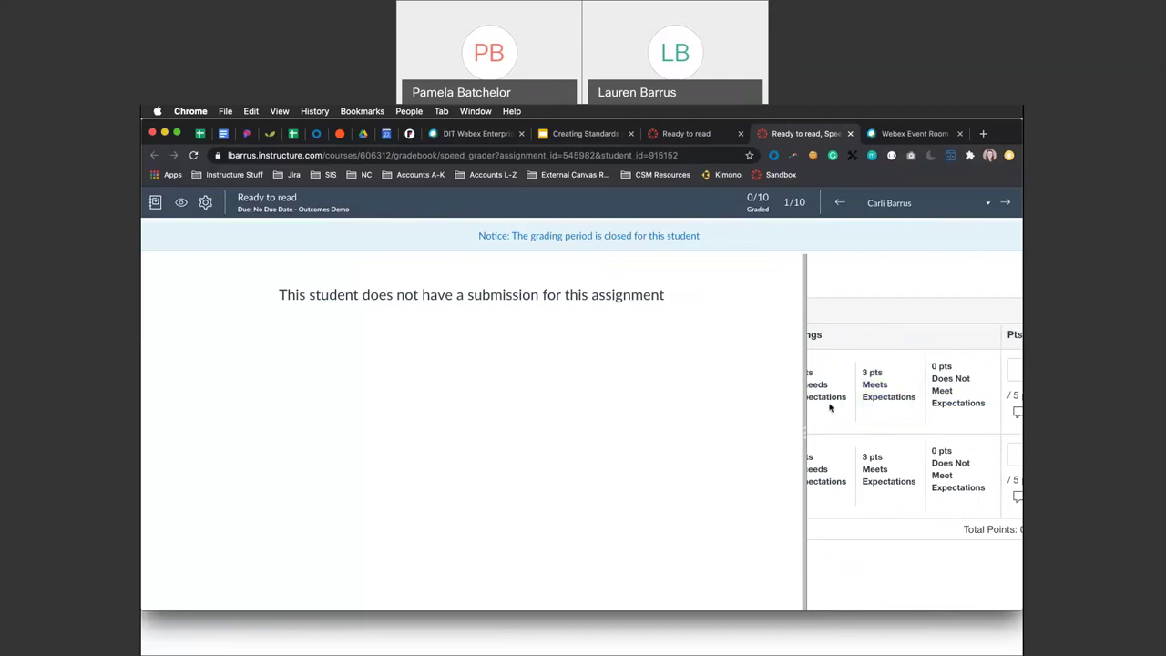
- Score the first student 5 points on RI.1.RI.9-10.1 and 0 on RL.2.RL.9-10.2, and save the rubric assessment
scroll(830, 408, "right", 3)
left_click(966, 376)
type("5")
left_click(979, 445)
type("0")
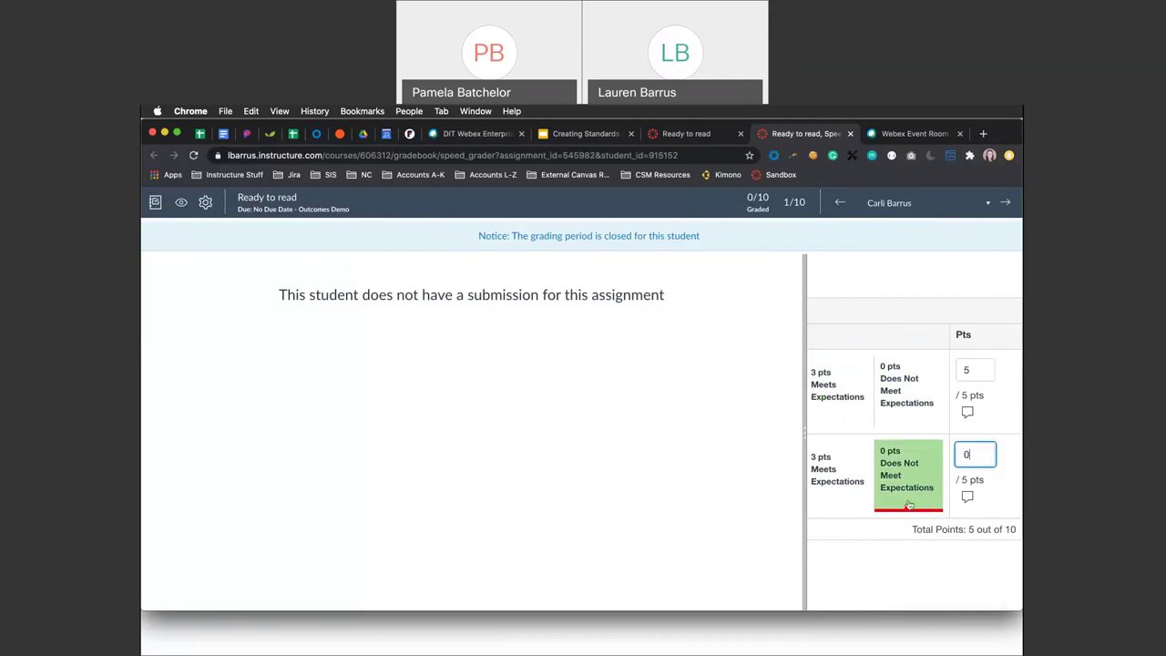
scroll(909, 504, "left", 5)
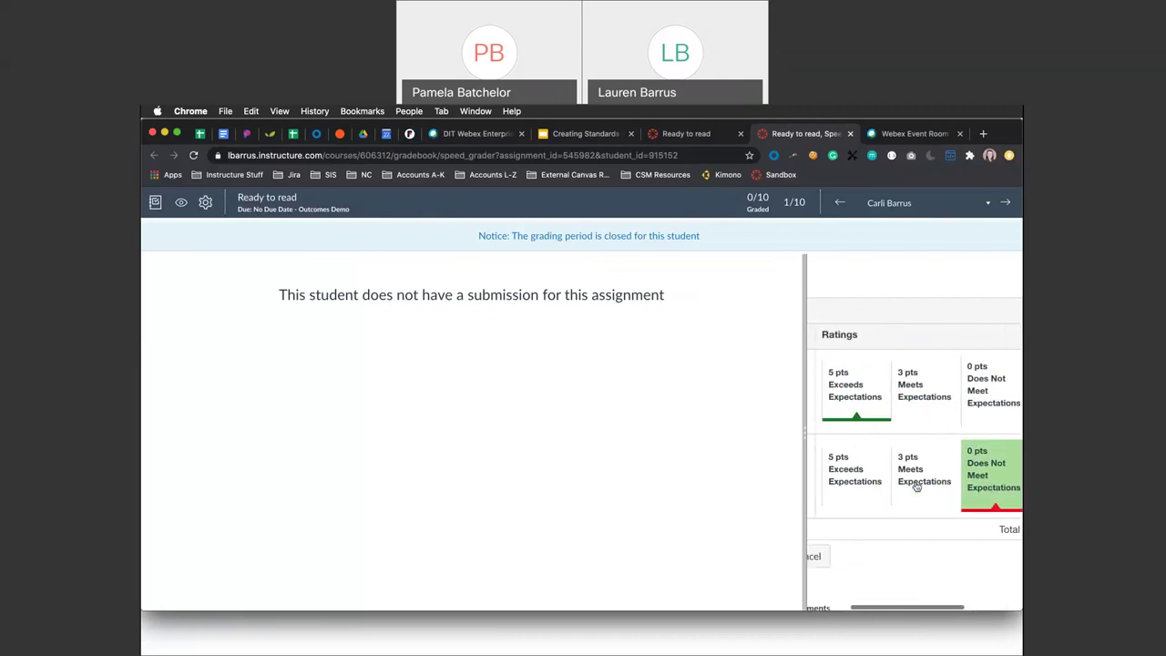
scroll(917, 486, "left", 5)
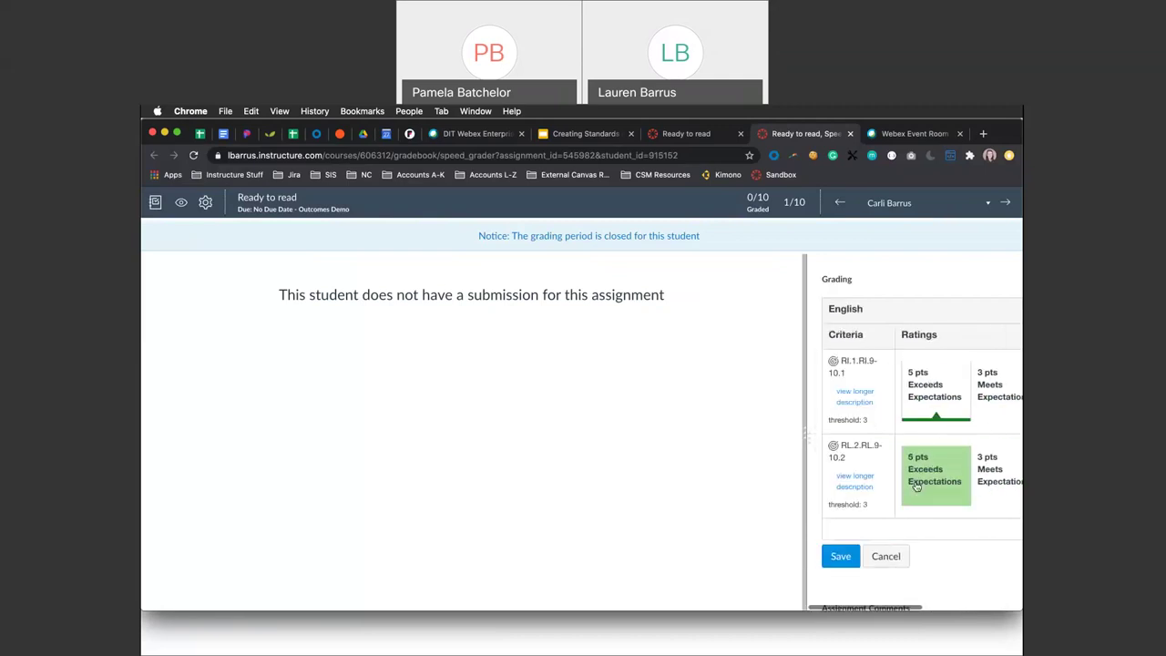
left_click(841, 556)
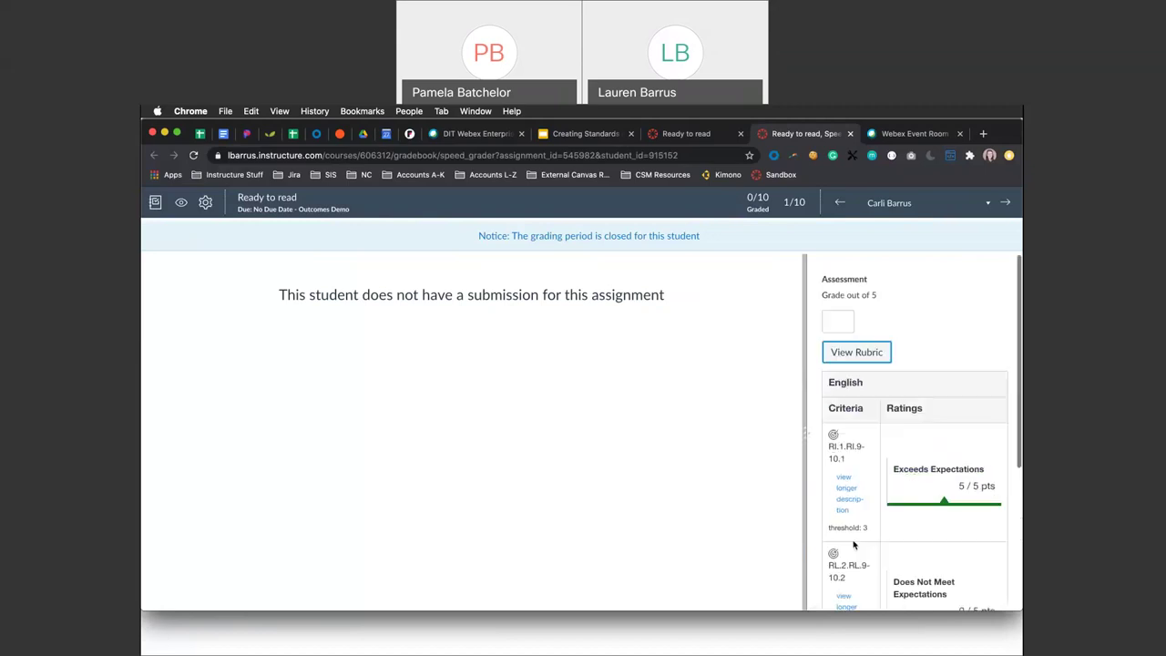
- Go to the second student, score 3 points on RI.1.RI.9-10.1 and 5 on RL.2.RL.9-10.2, and save the rubric
left_click(1007, 204)
left_click(865, 355)
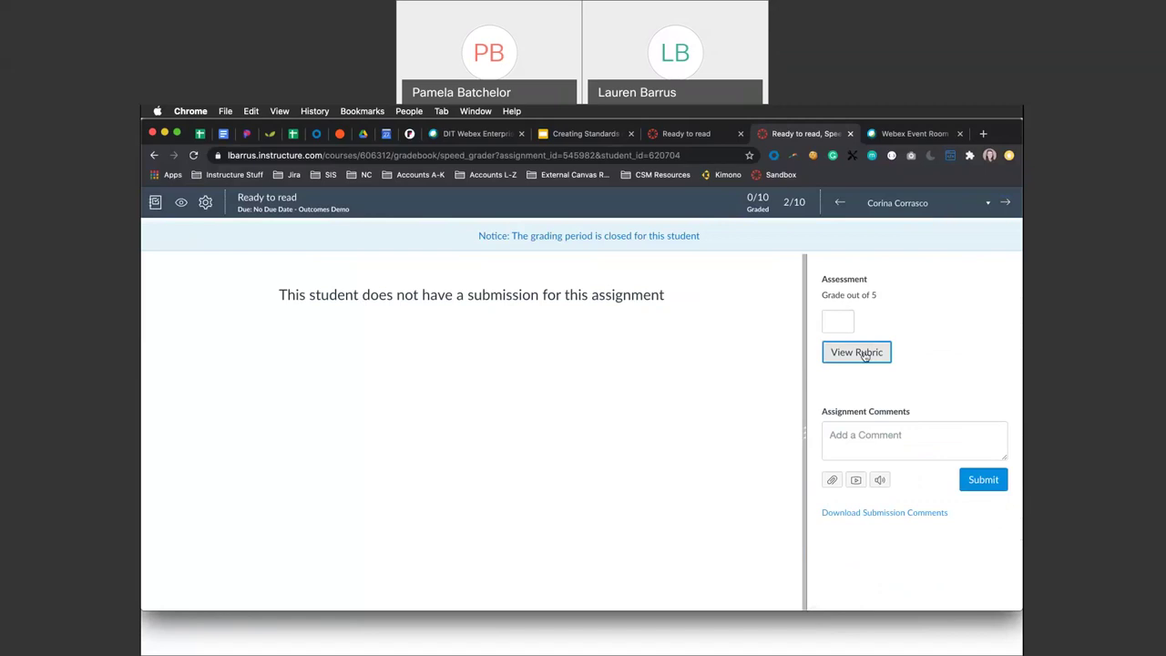
scroll(896, 431, "right", 5)
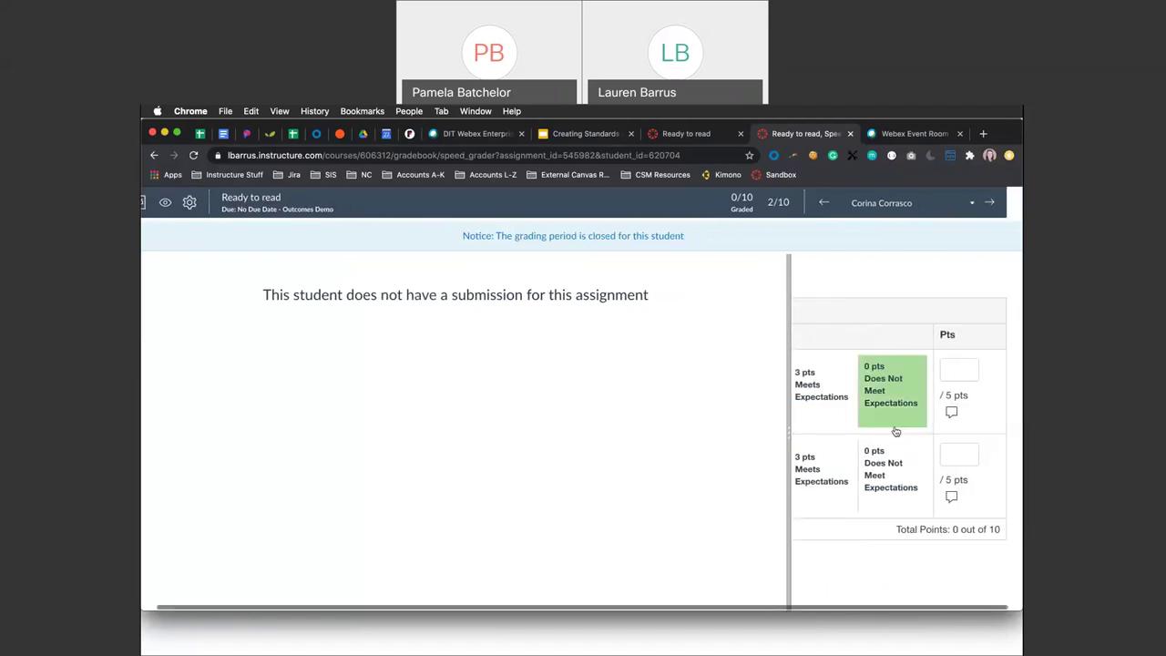
left_click(958, 375)
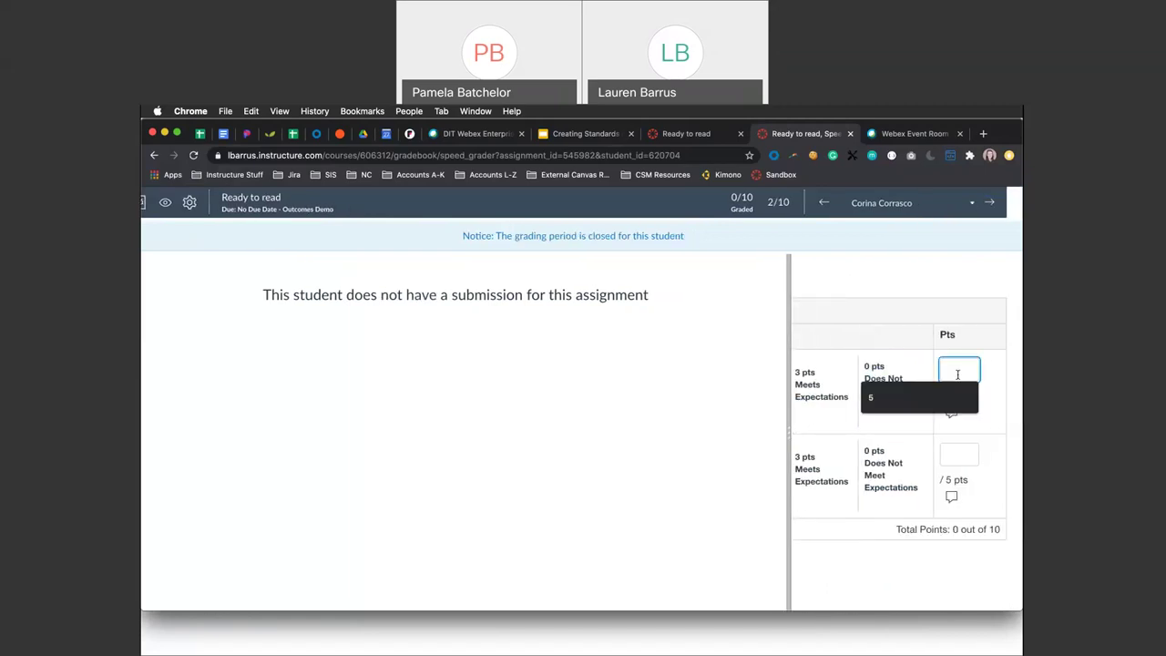
type("3")
left_click(961, 449)
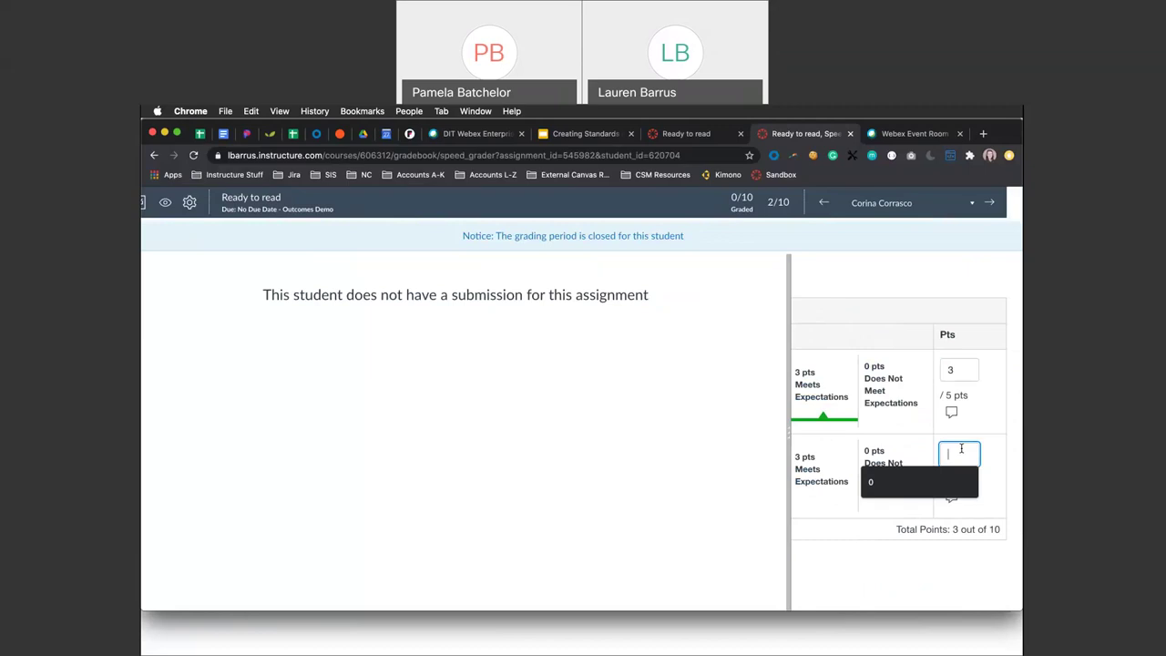
type("5")
scroll(943, 492, "down", 2)
scroll(942, 492, "down", 1)
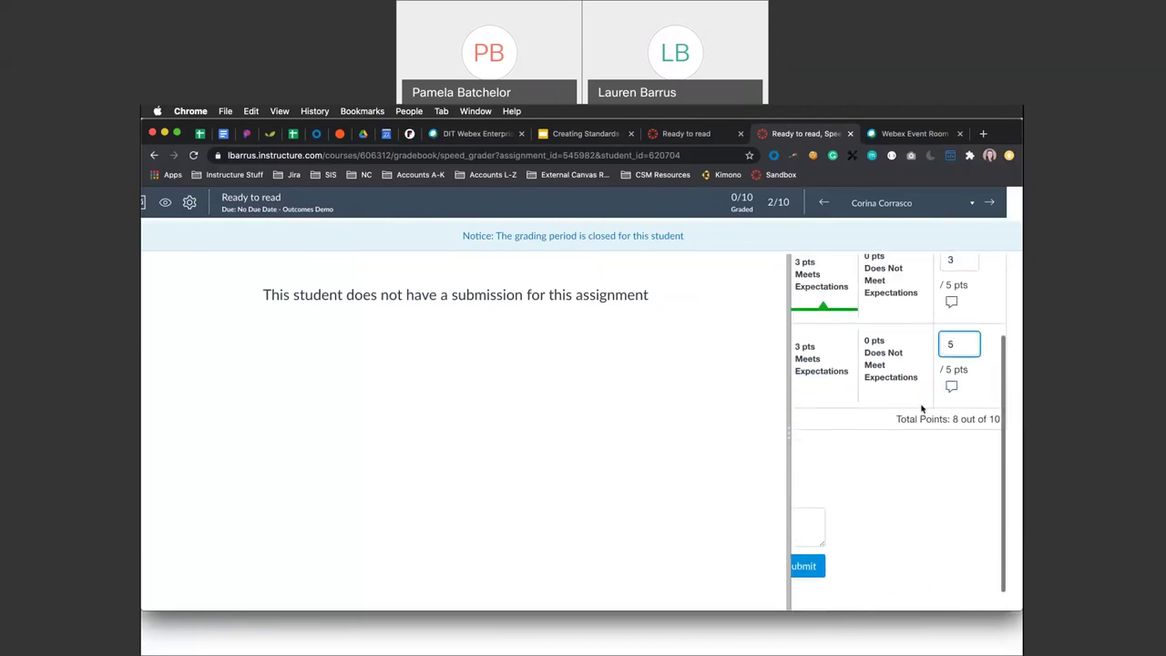
scroll(922, 409, "left", 4)
left_click(857, 445)
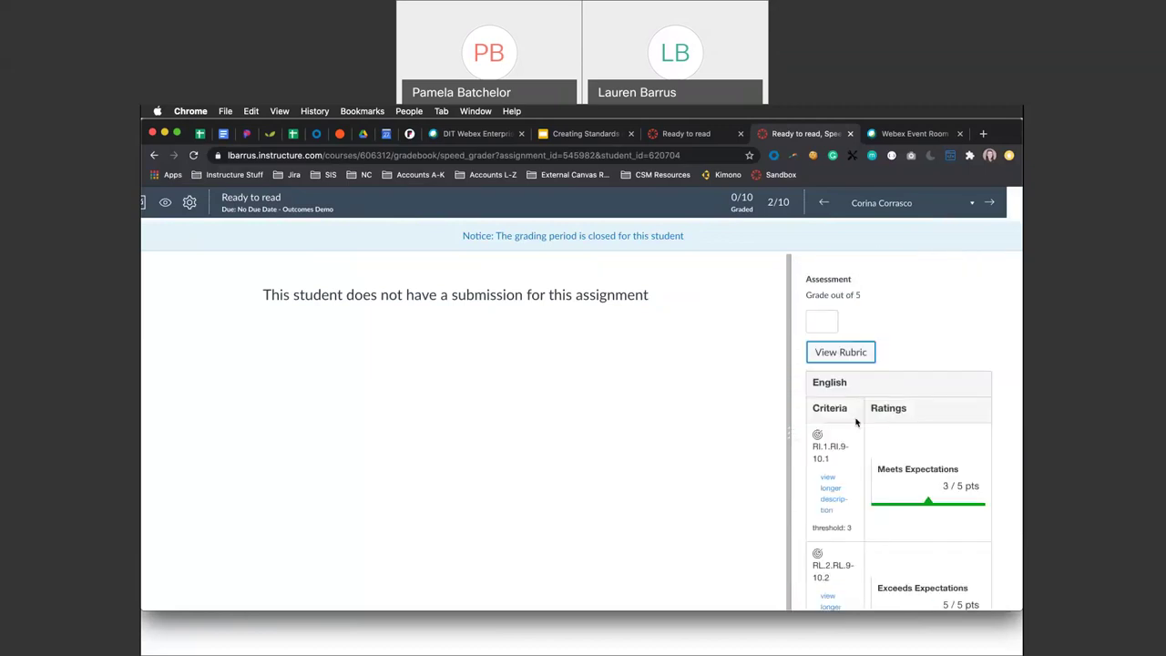
- Go to the third student, score 0 points on both RI.1.RI.9-10.1 and RL.2.RL.9-10.2, save the rubric, and review the saved ratings
left_click(991, 203)
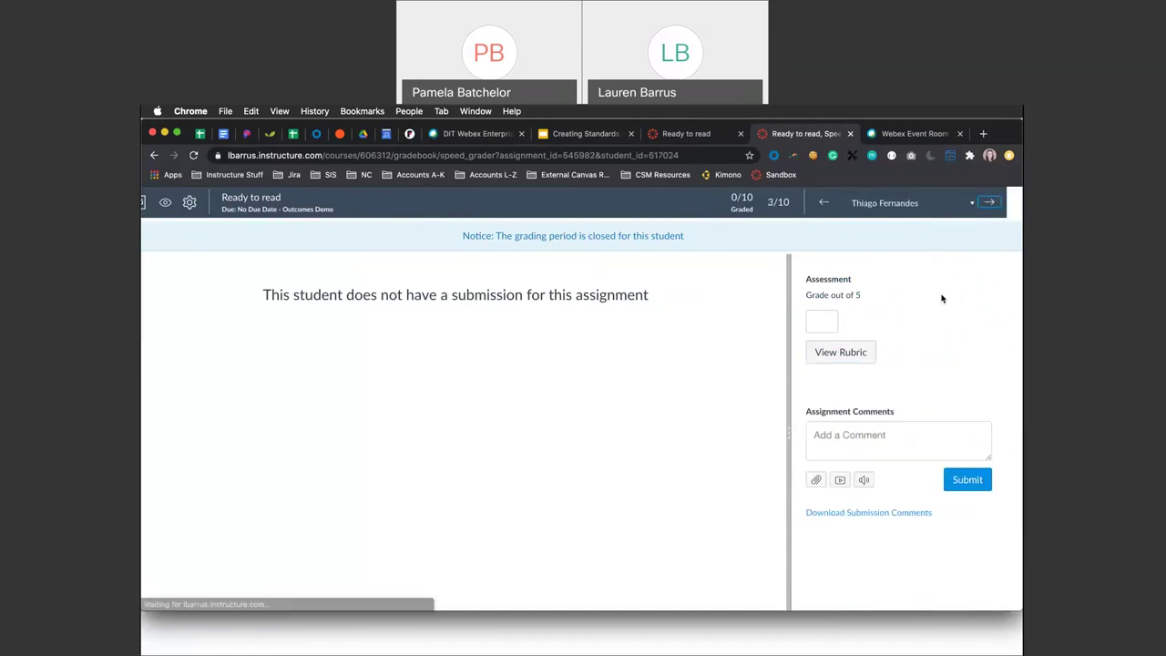
scroll(898, 416, "right", 4)
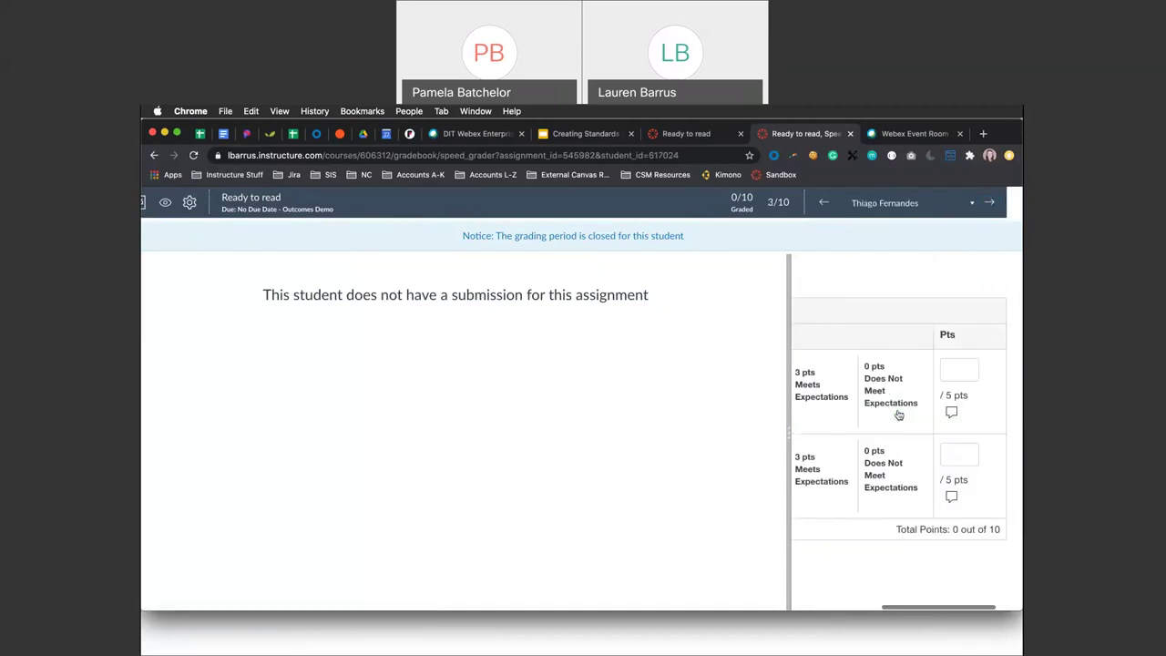
left_click(955, 374)
type("0")
left_click(954, 453)
type("0")
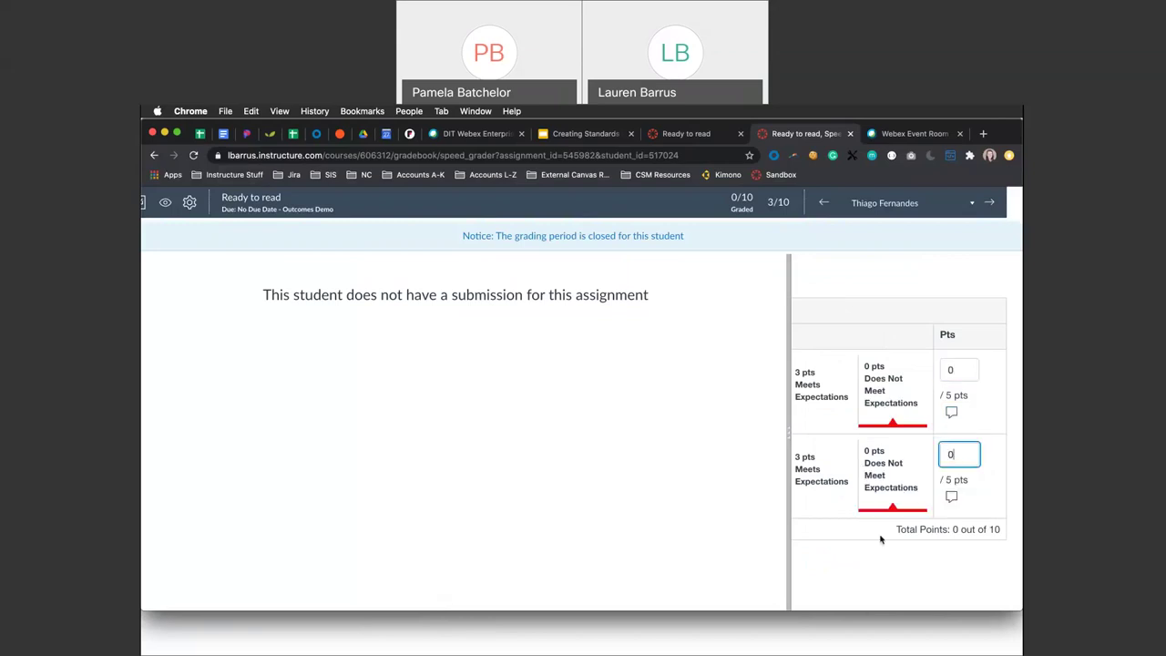
scroll(870, 533, "left", 4)
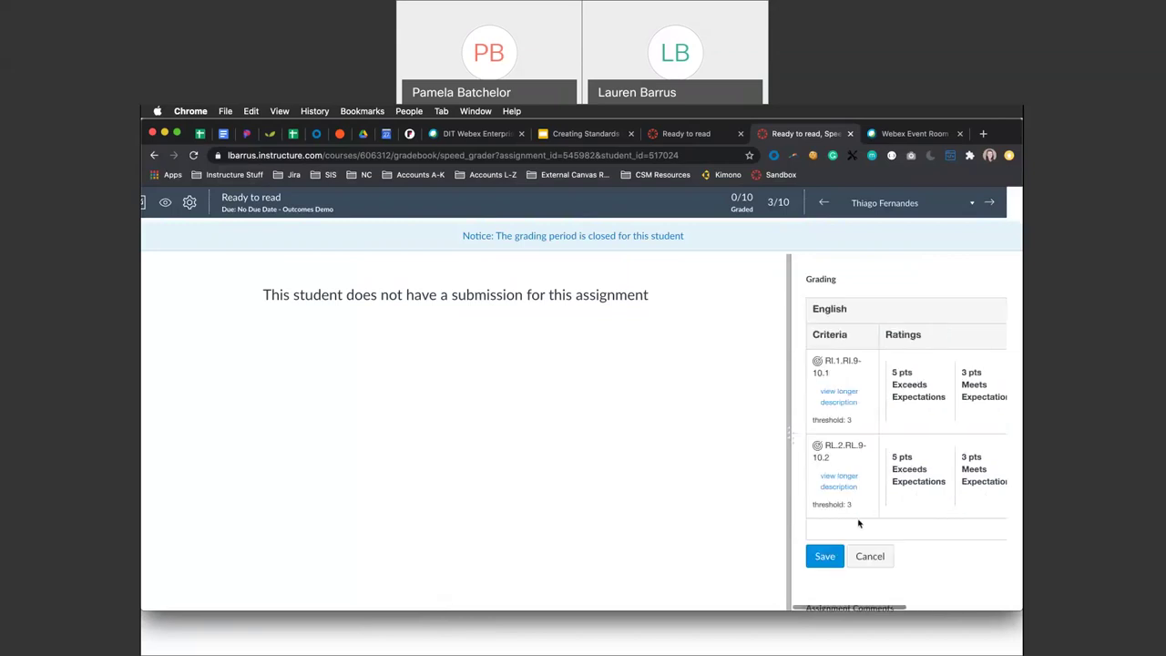
left_click(825, 556)
scroll(906, 453, "down", 1)
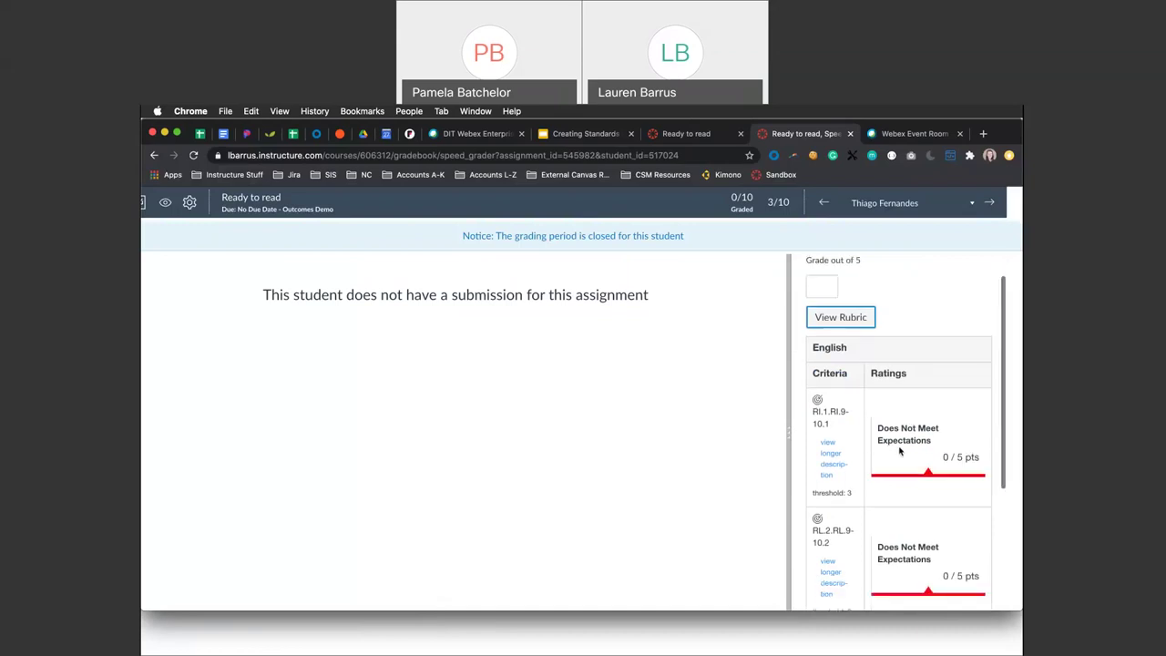
scroll(900, 451, "down", 2)
scroll(899, 451, "down", 1)
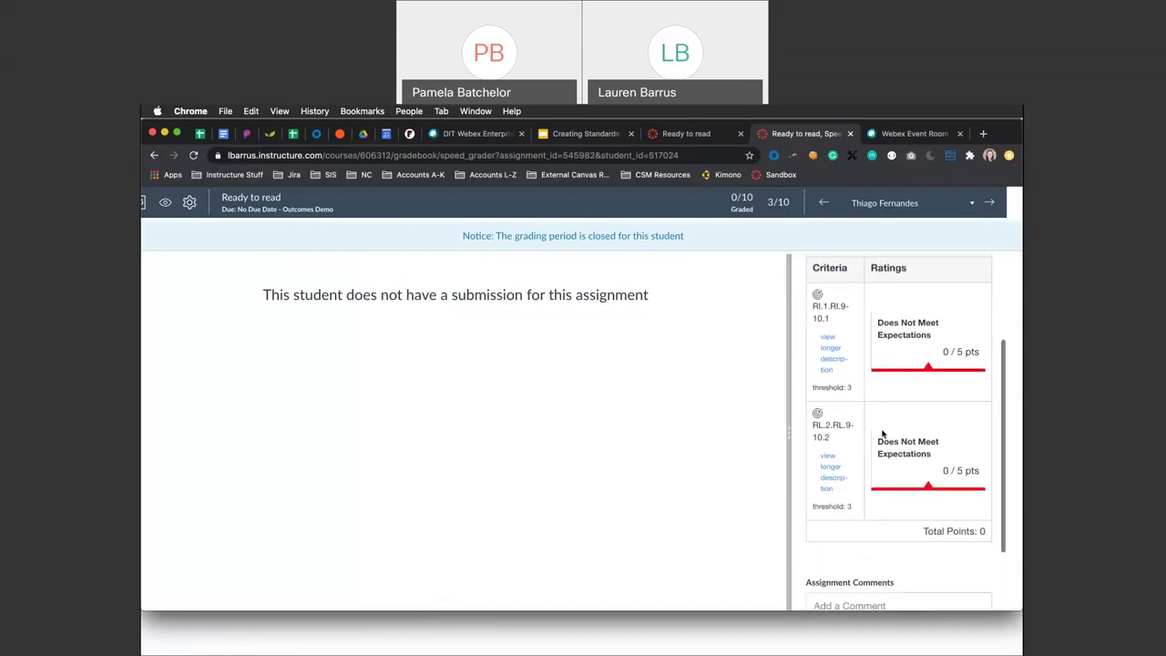
scroll(882, 435, "down", 1)
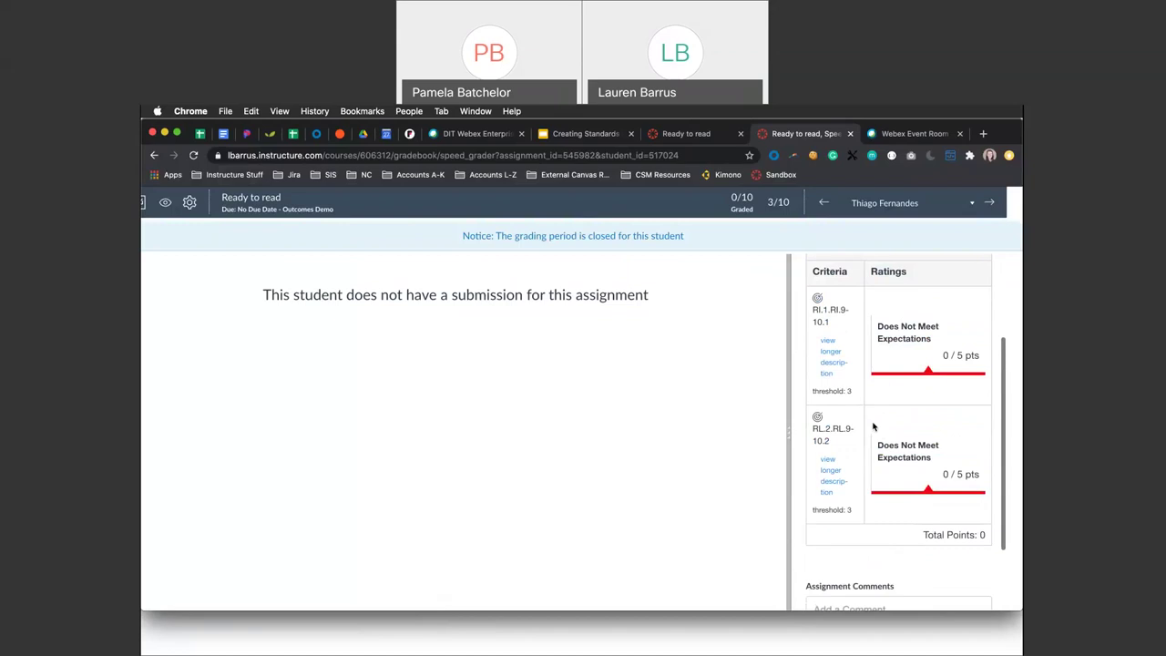
- Leave SpeedGrader for the assignment page, and switch to the Google Slides presentation to show its Question Banks slide
left_click(272, 199)
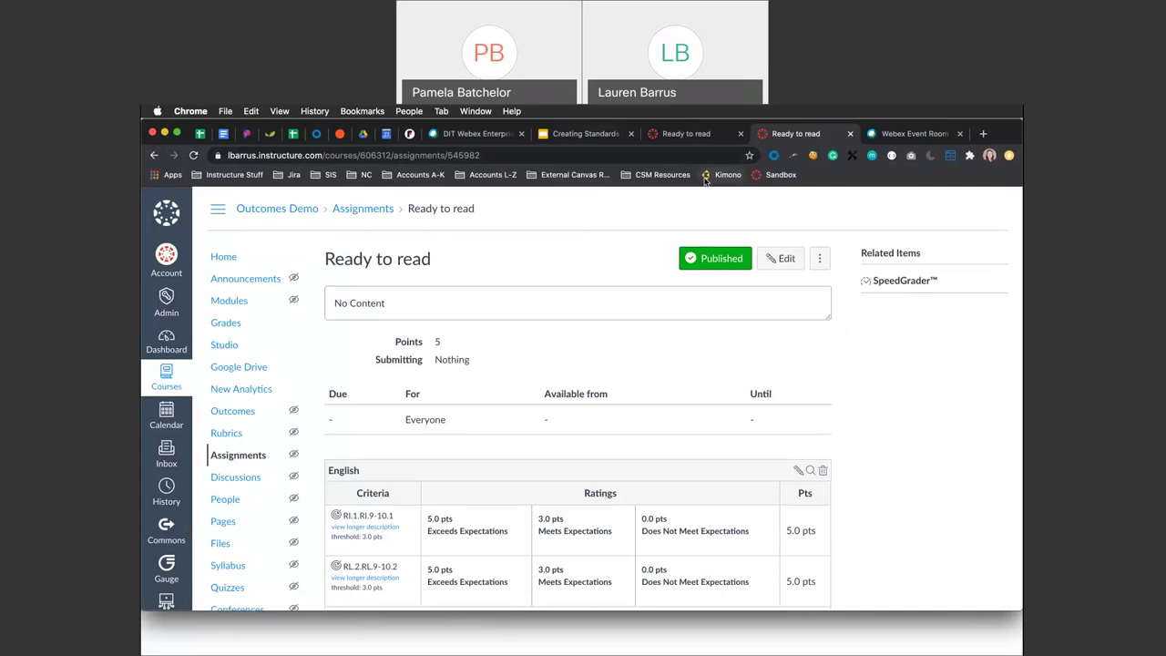
left_click(599, 137)
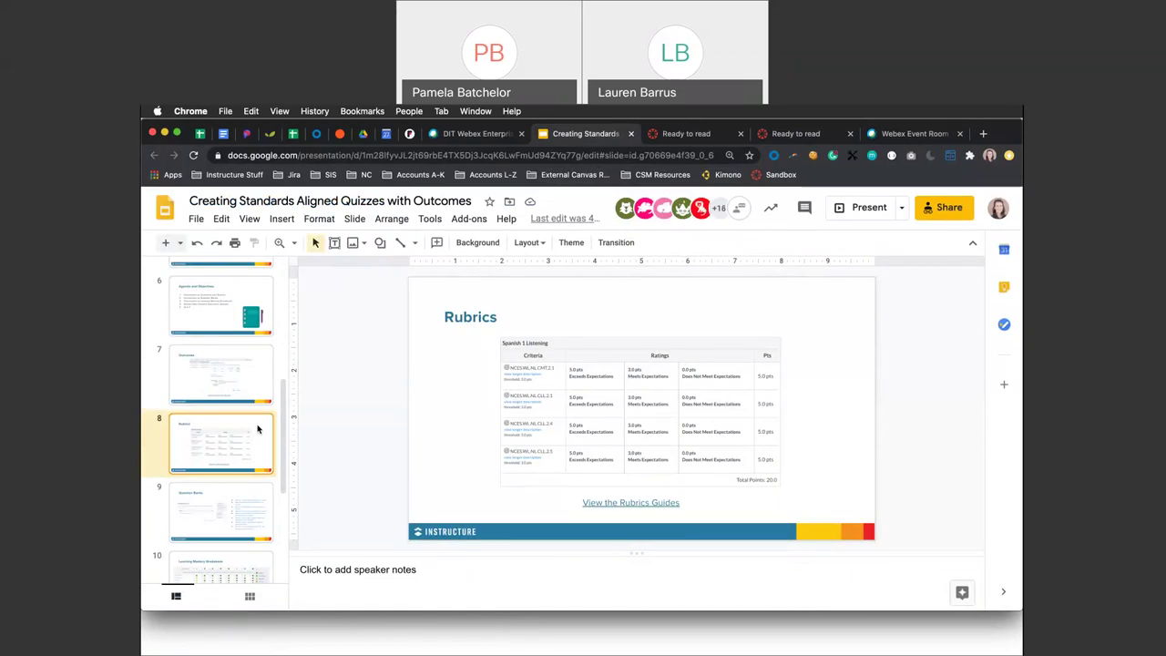
left_click(225, 492)
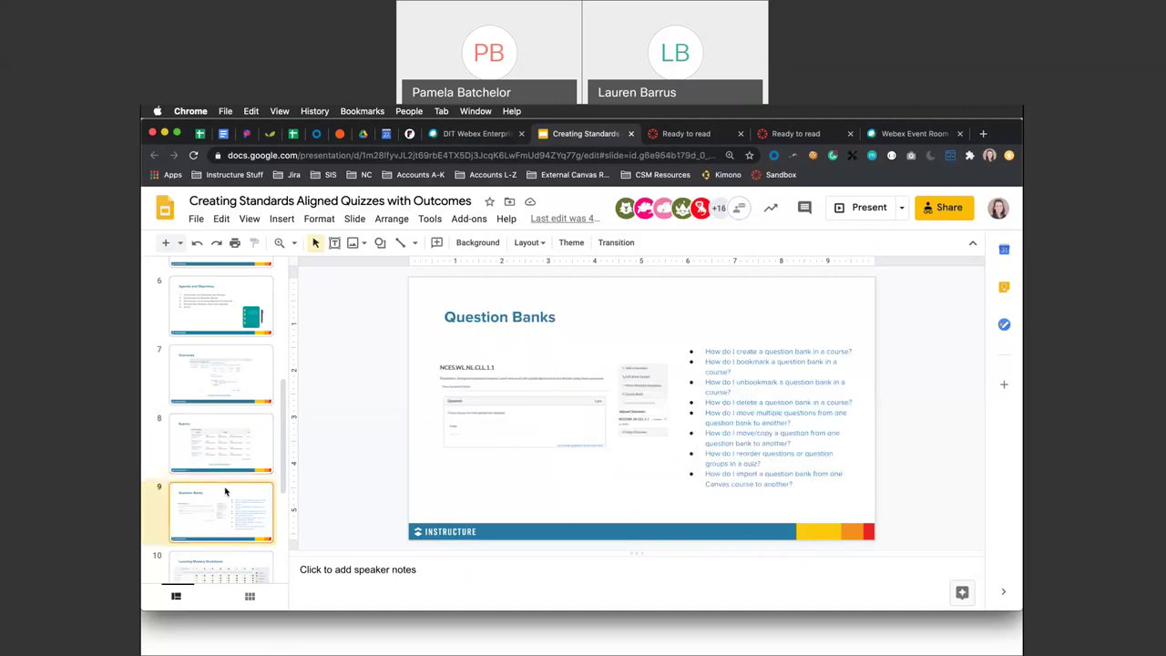
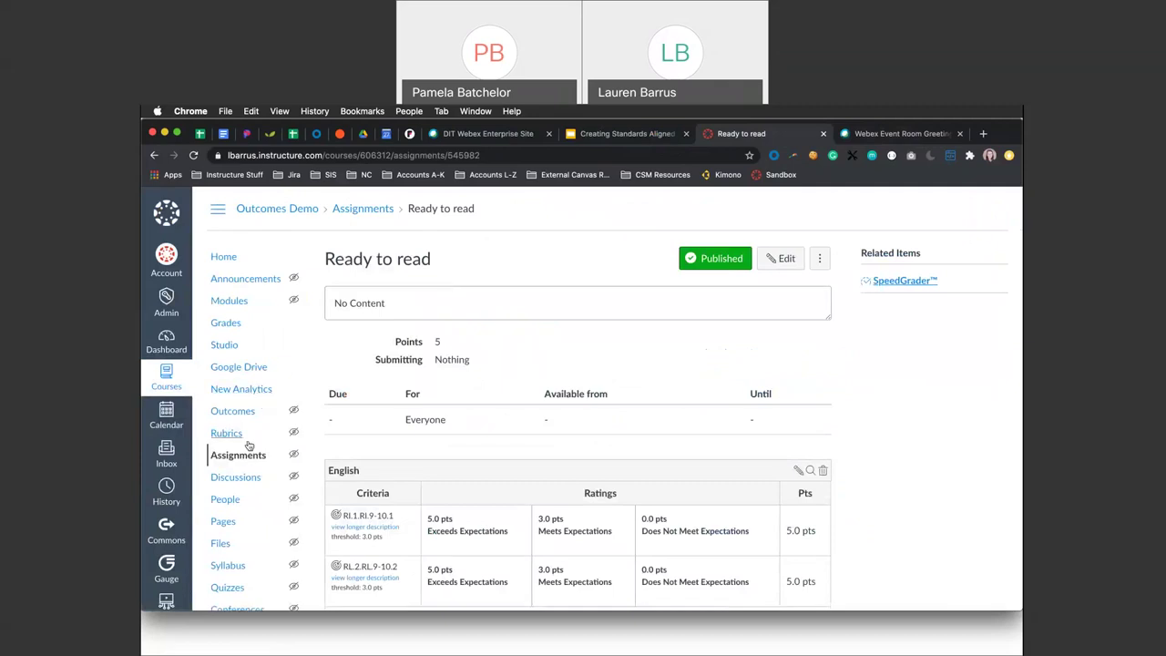
- Go to the course's Quizzes page and open the management page for its question banks
scroll(249, 444, "down", 1)
scroll(242, 464, "down", 1)
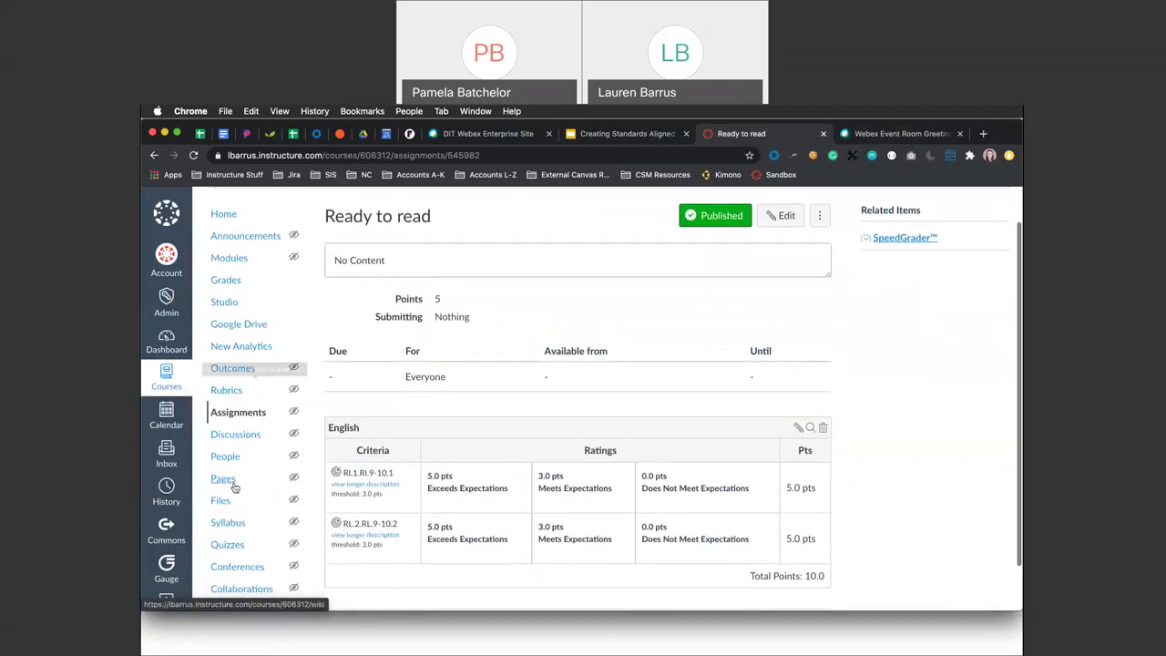
left_click(229, 546)
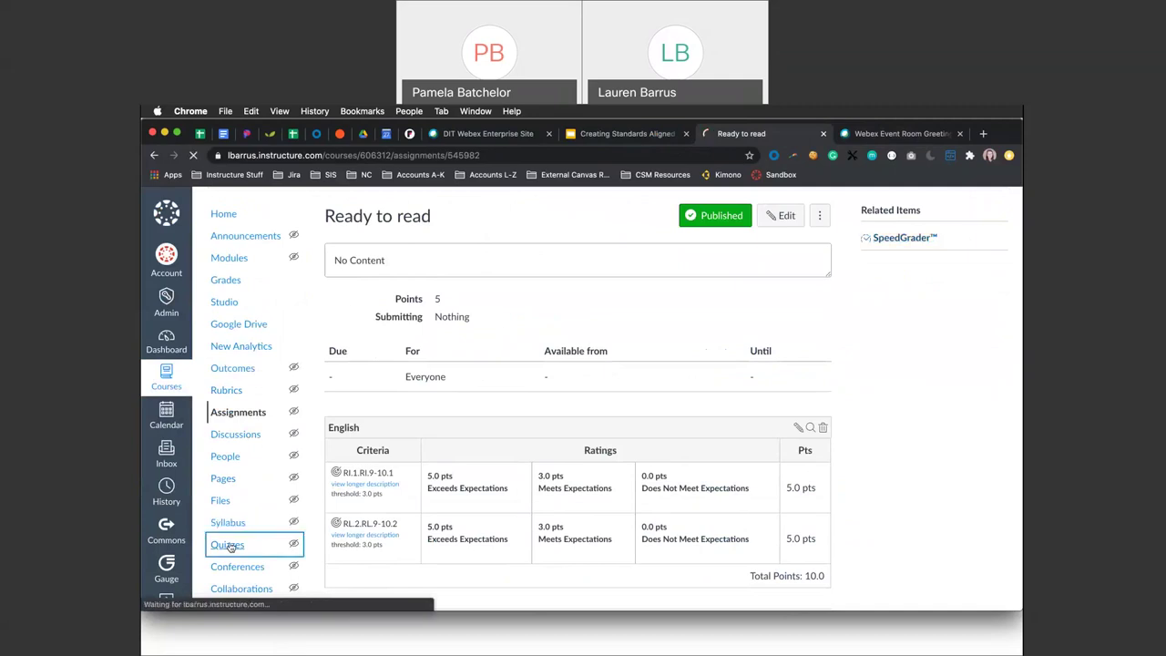
scroll(229, 591, "down", 1)
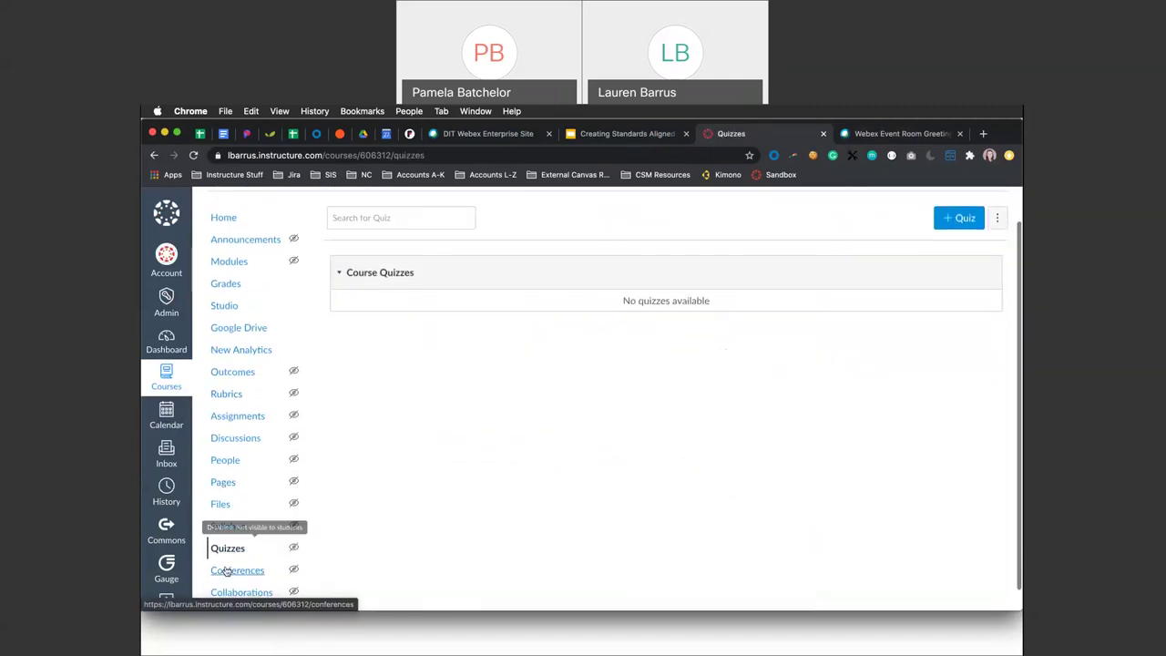
scroll(810, 314, "up", 1)
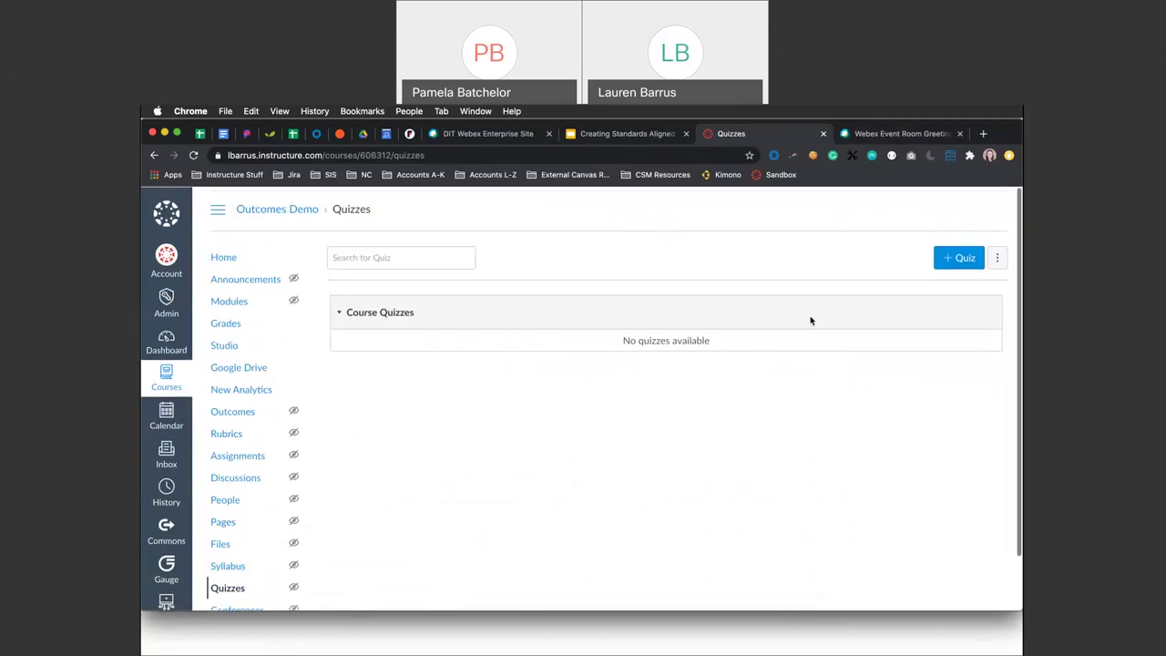
left_click(997, 259)
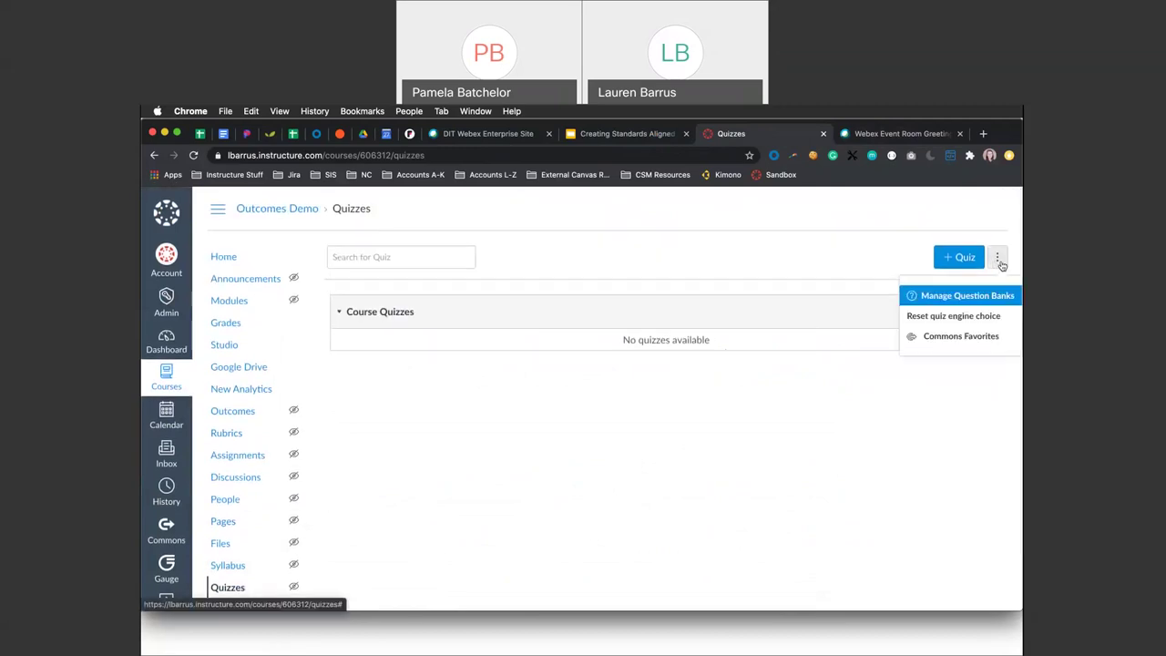
left_click(968, 296)
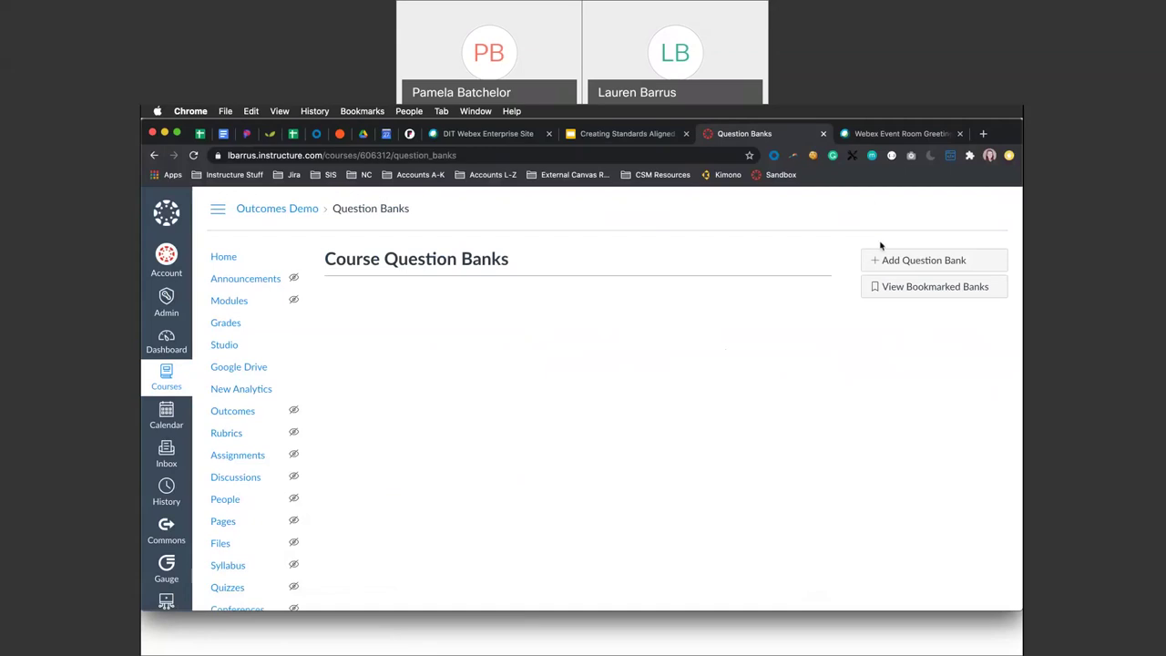
- Add a course question bank named Honors English
left_click(895, 264)
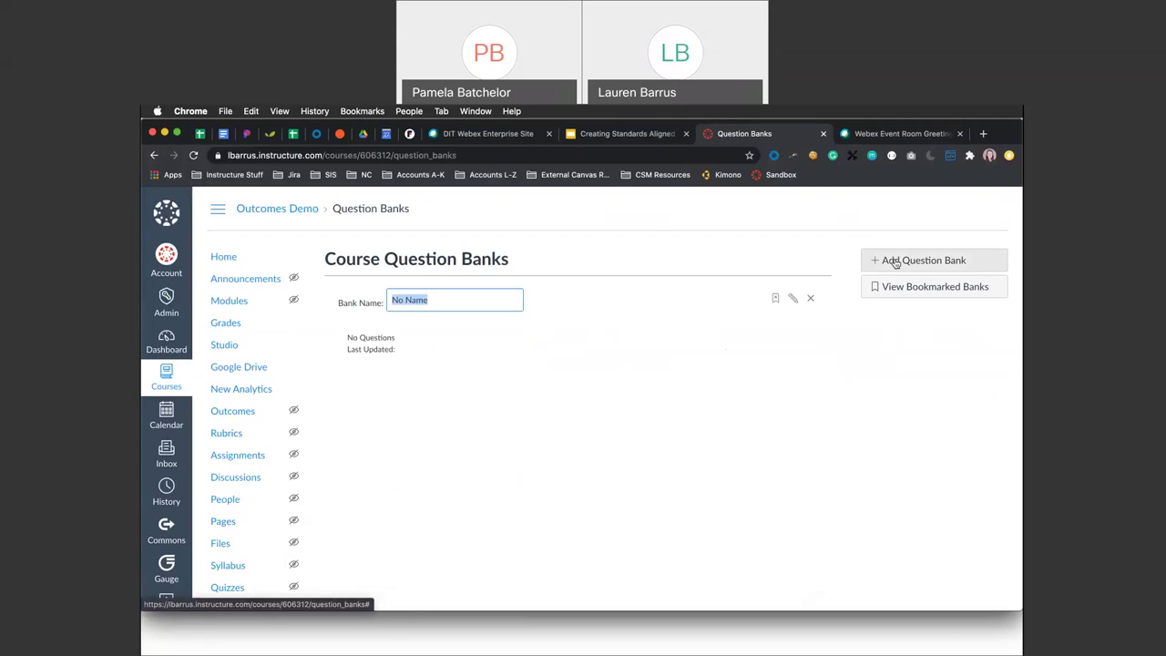
type("Honors English")
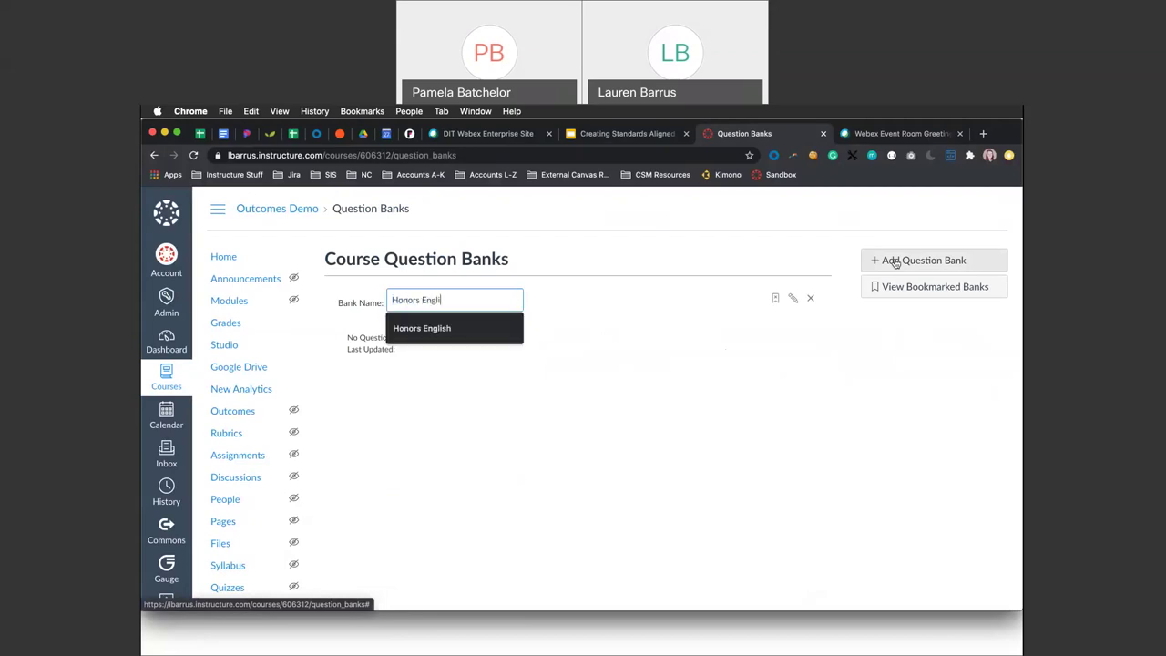
key("Return")
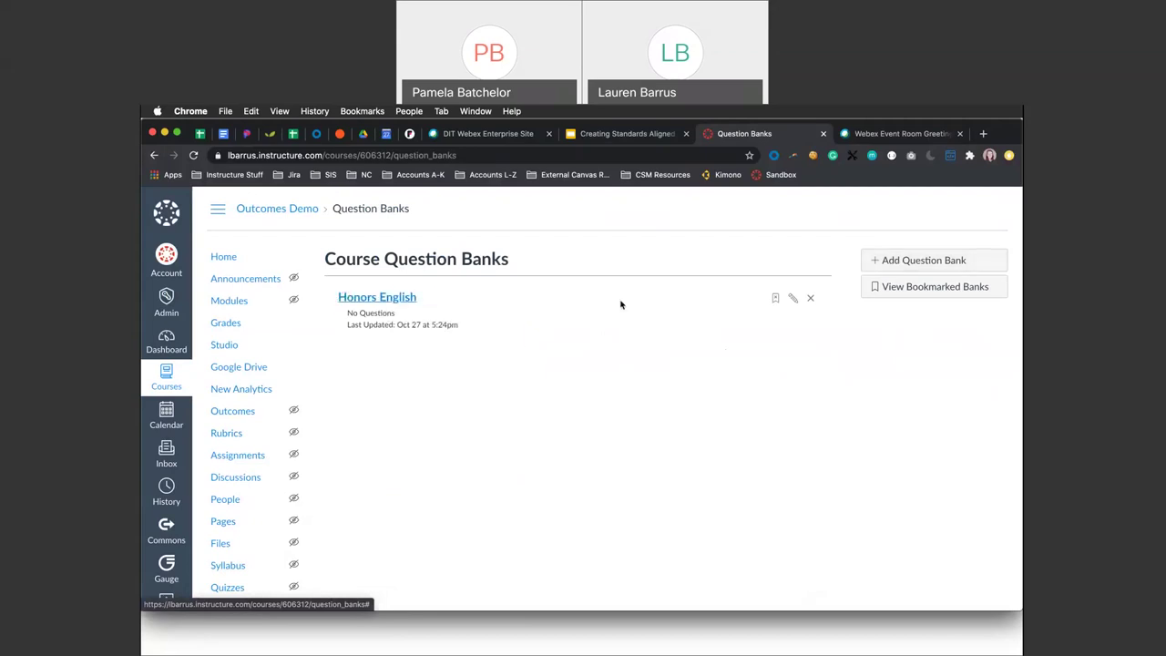
- Open the Honors English bank and align it with outcome RI.1.RI.9-10.1, keeping mastery at 60%
left_click(407, 297)
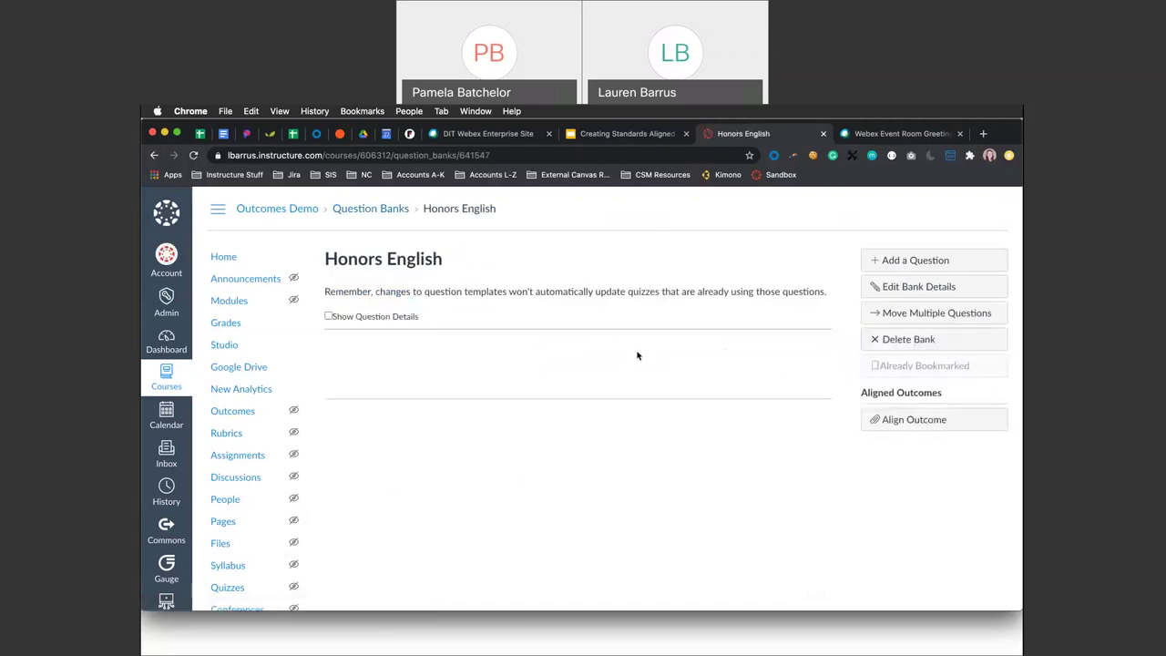
left_click(875, 422)
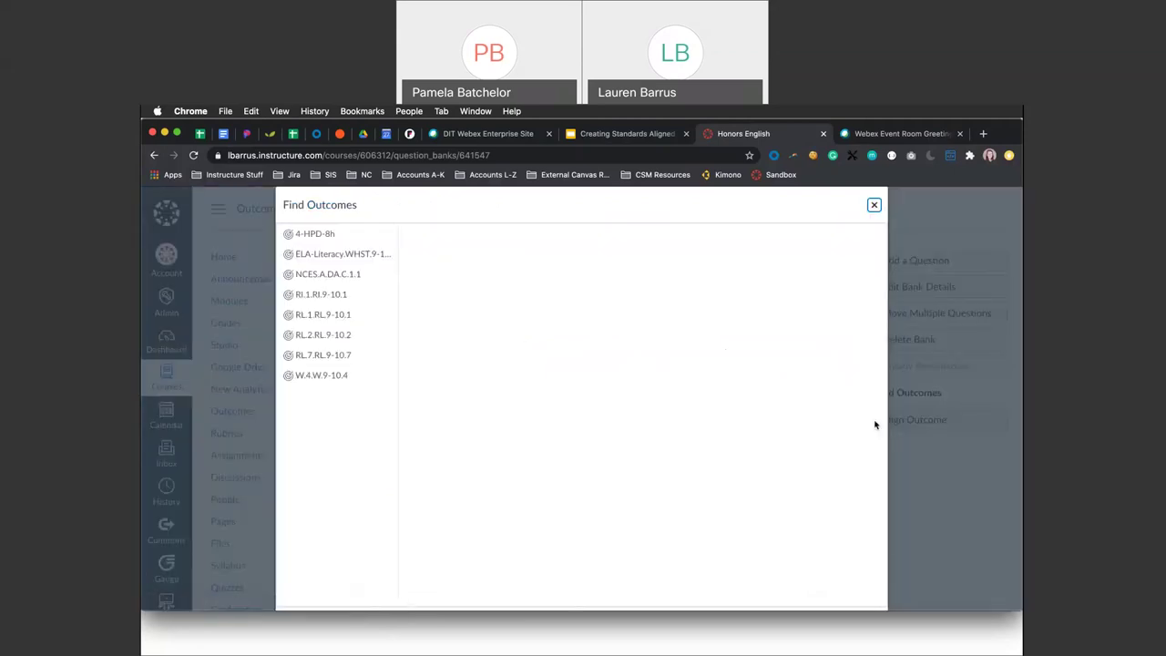
left_click(339, 297)
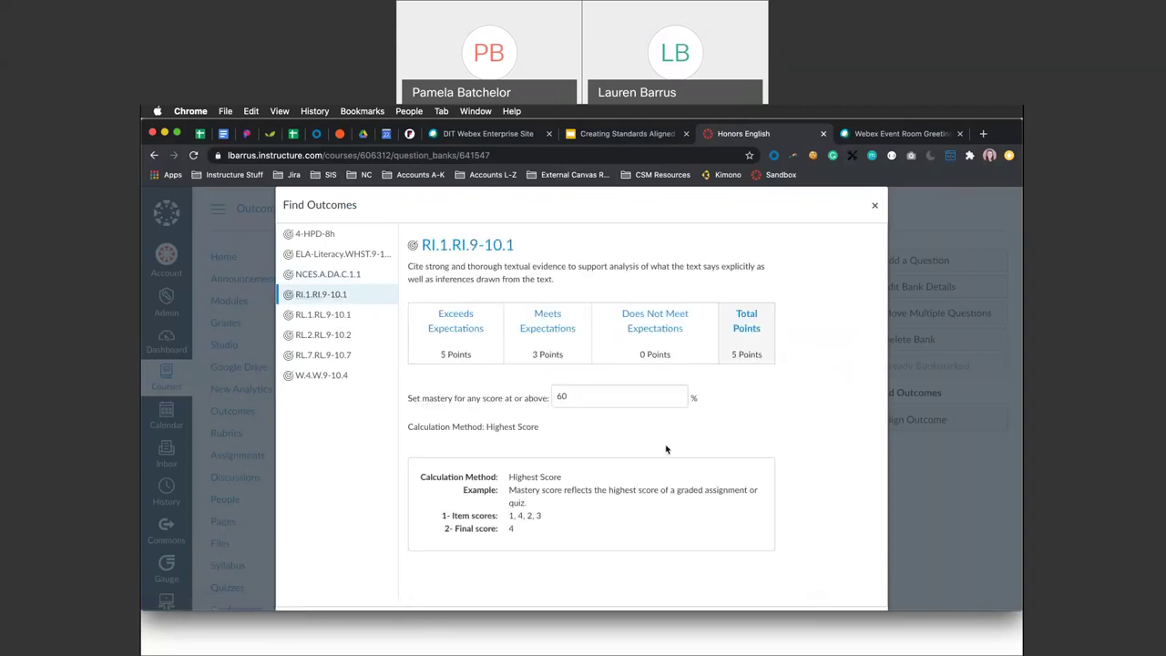
scroll(592, 437, "down", 2)
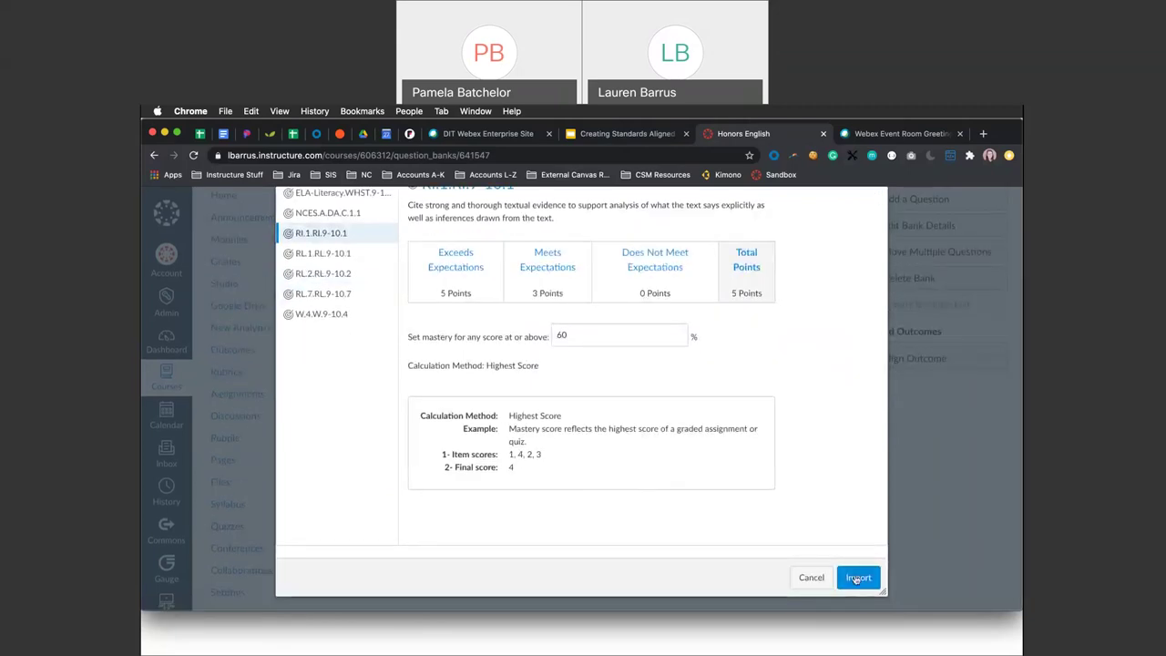
left_click(858, 578)
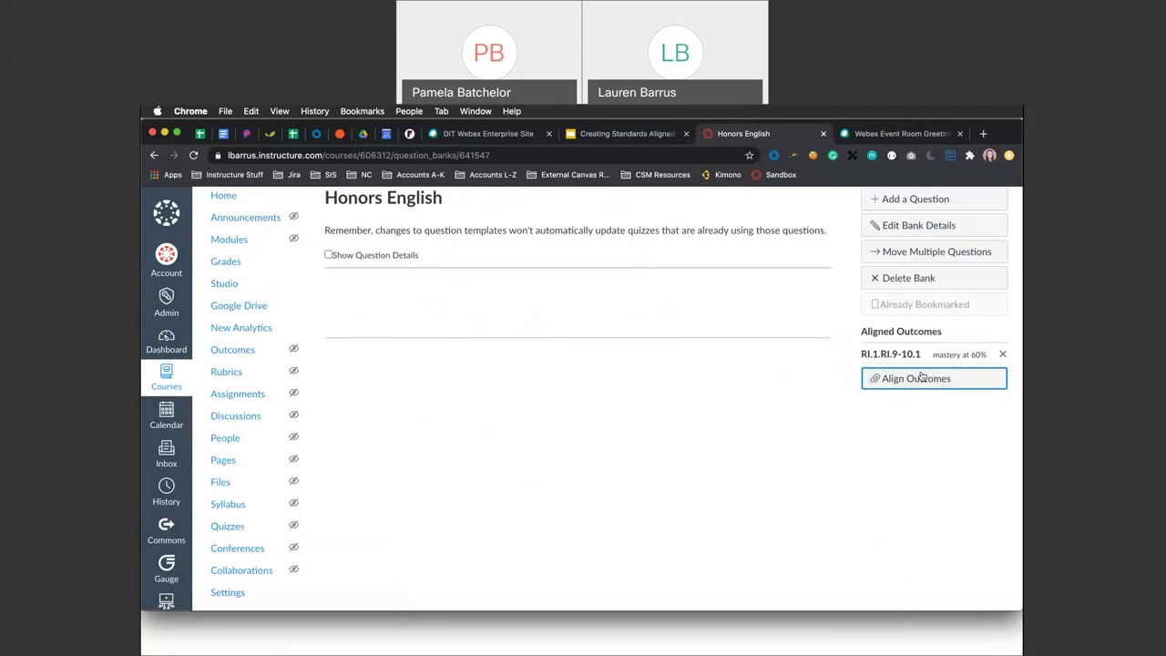
- Align the question bank with a second outcome, RL.7.RL.9-10.7, keeping mastery at 60%
left_click(920, 377)
left_click(323, 344)
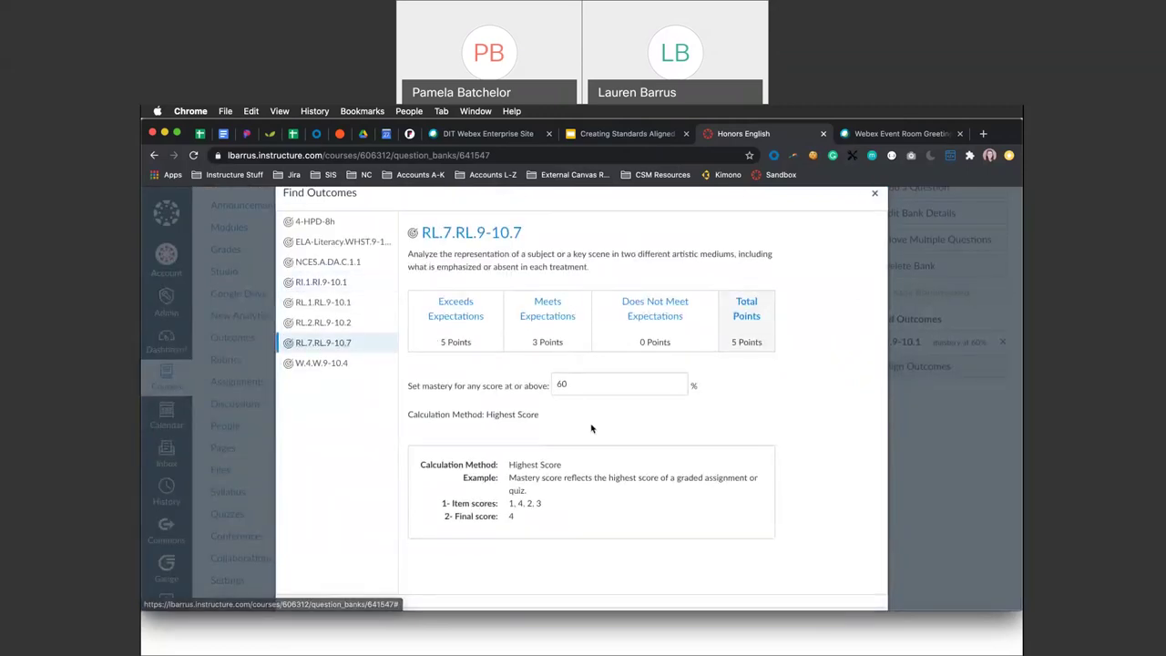
scroll(820, 529, "down", 1)
left_click(856, 592)
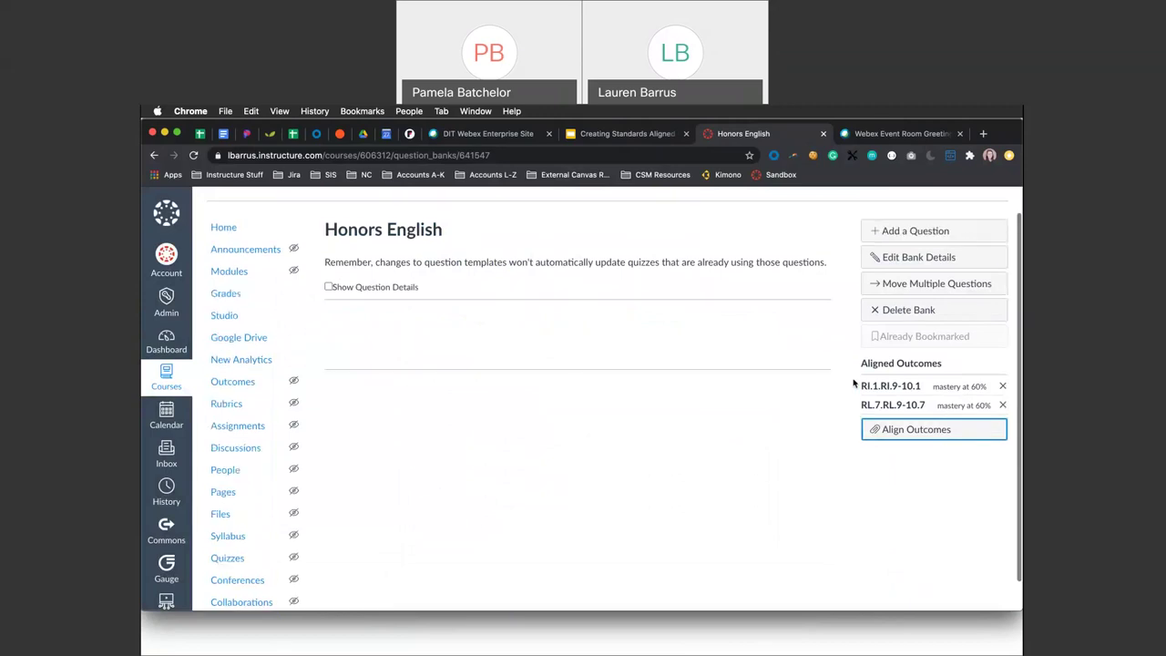
scroll(853, 383, "up", 1)
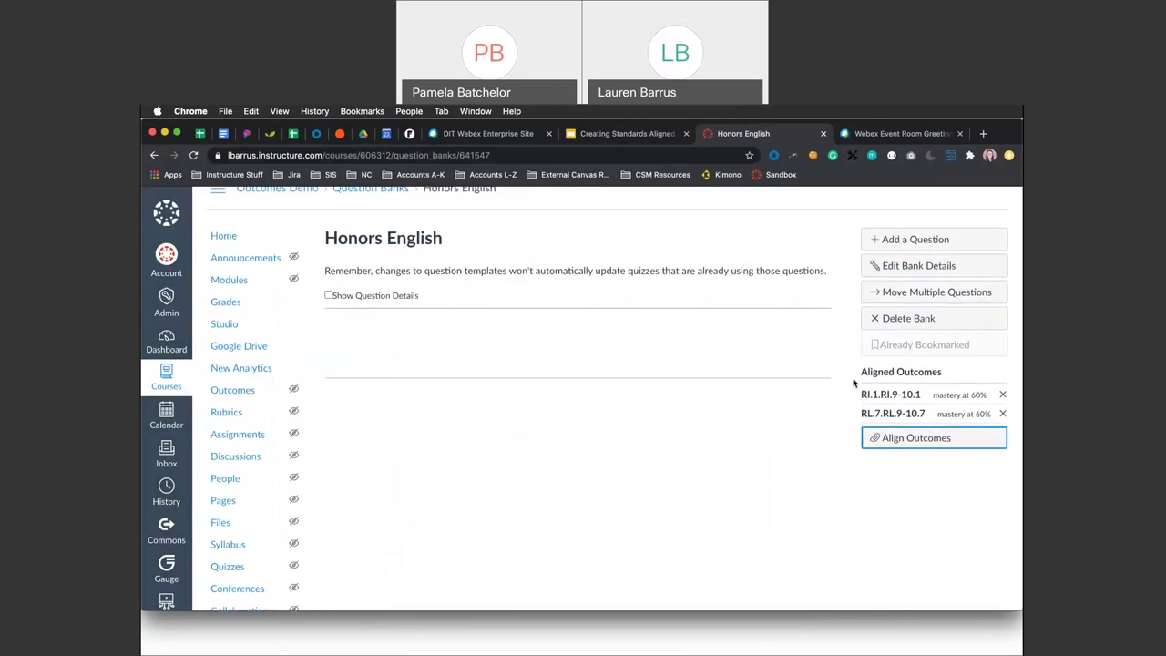
- Add a question named Compare and Contrast to the bank and set its type to Essay Question
left_click(927, 239)
left_click(927, 239)
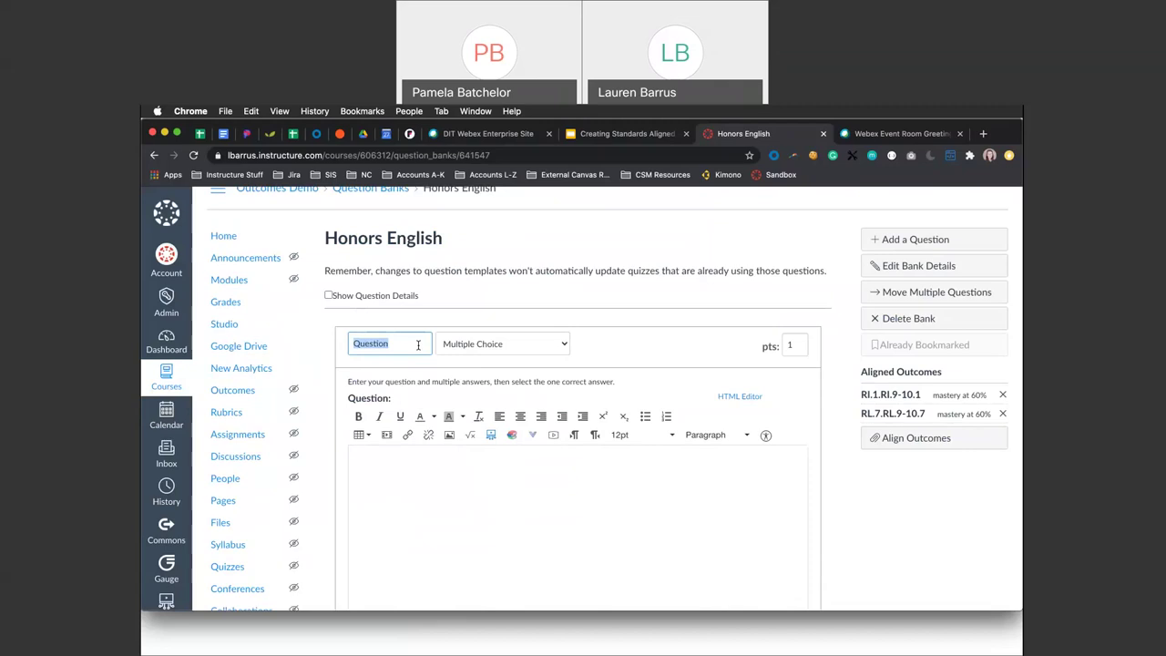
type("Compa")
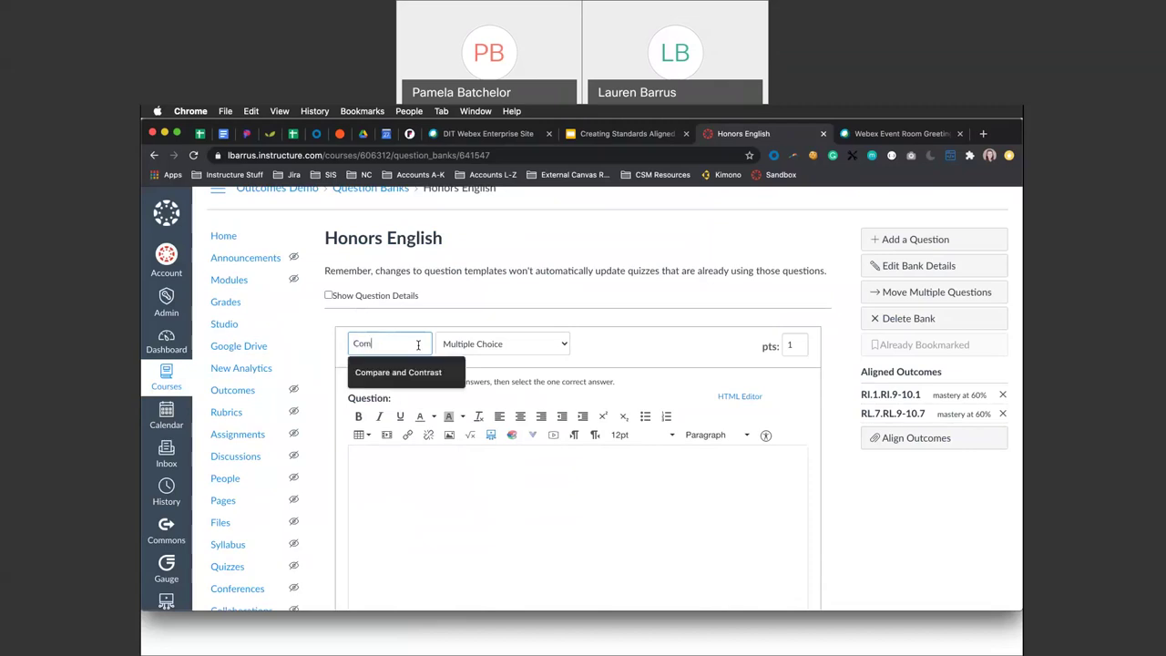
left_click(414, 377)
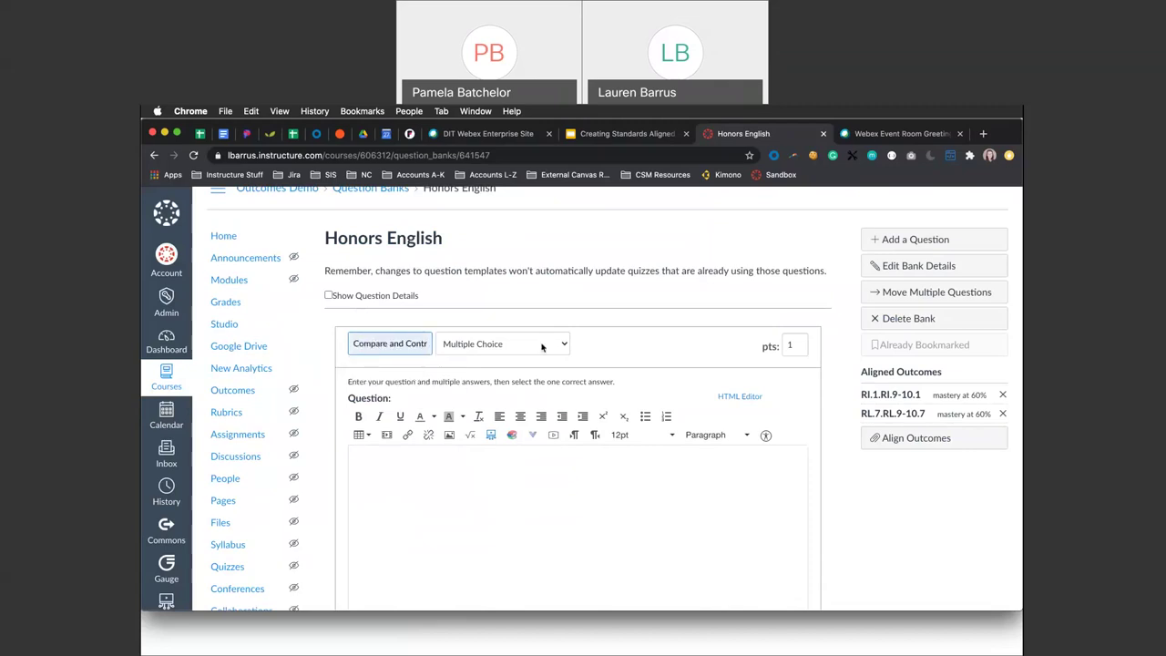
left_click(542, 348)
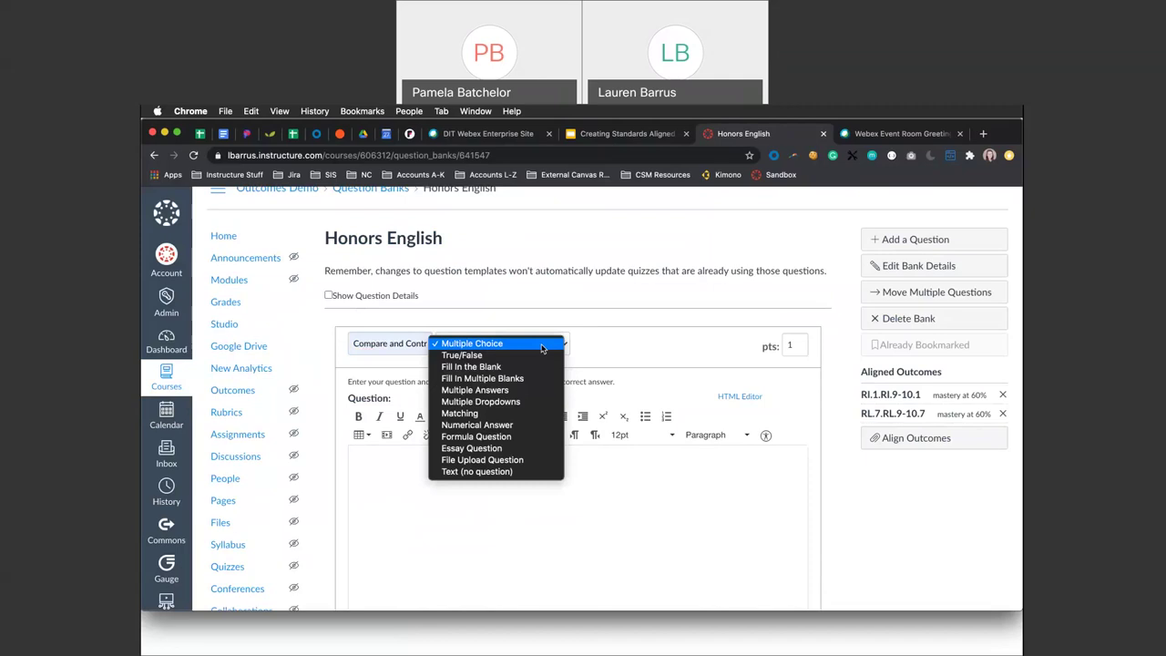
left_click(515, 447)
- Make the Compare and Contrast question an Essay Question, enter the text "Compare and contrast The Tell-Tale Heart and Dracula." and save it
left_click(460, 460)
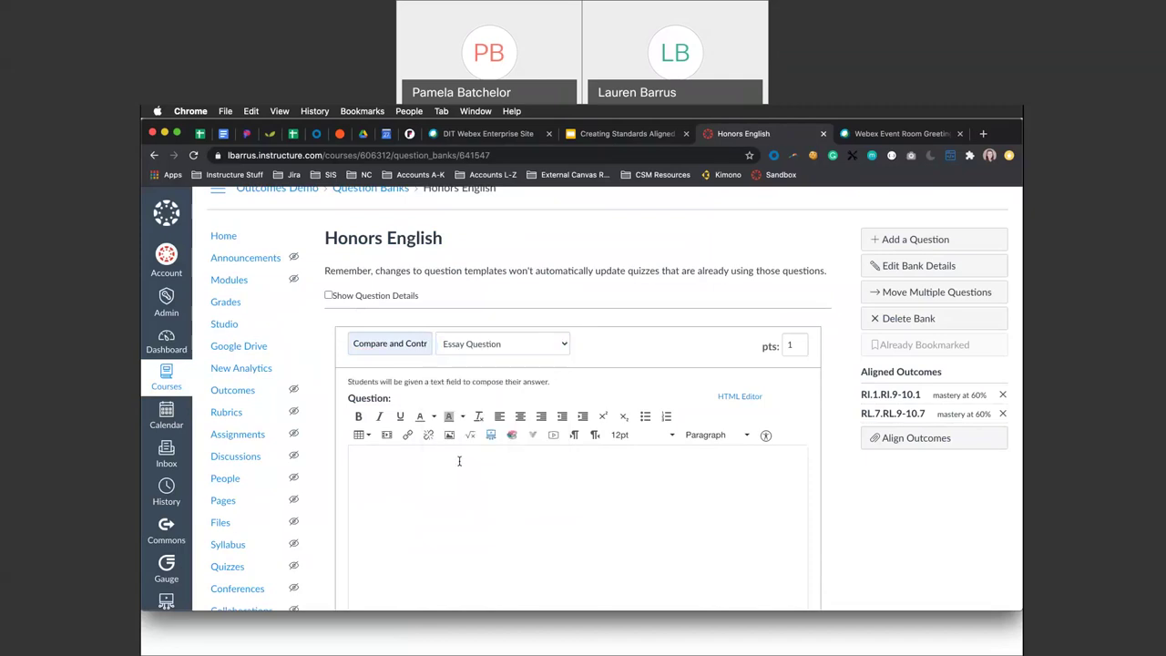
type("Comp")
scroll(433, 481, "down", 5)
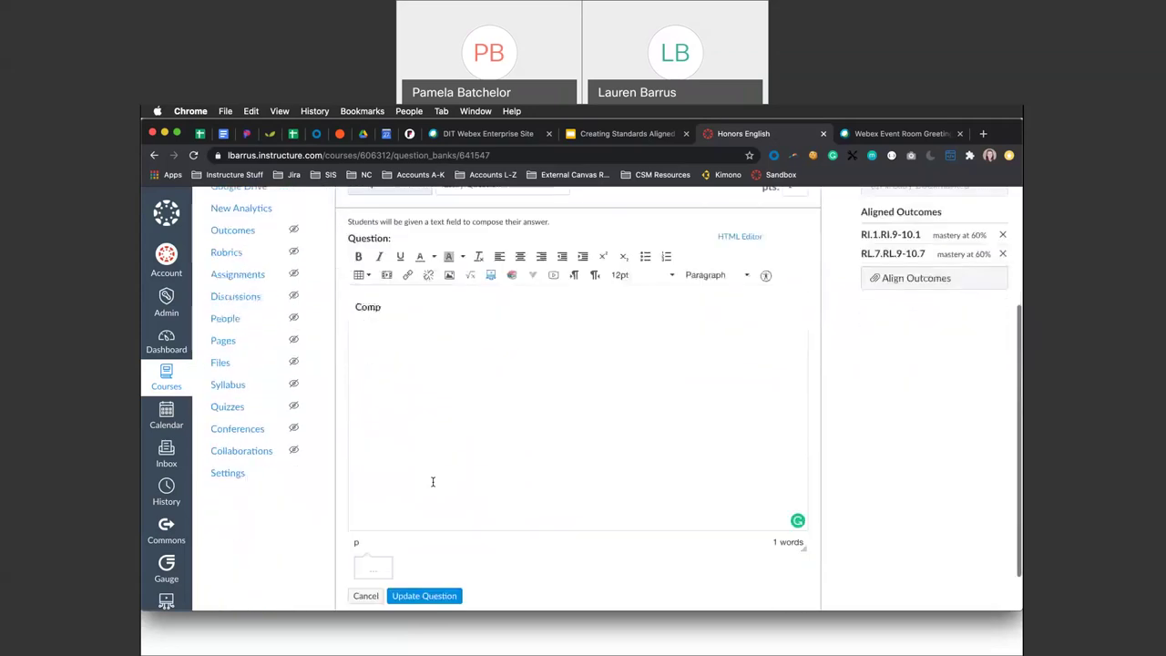
scroll(433, 481, "up", 1)
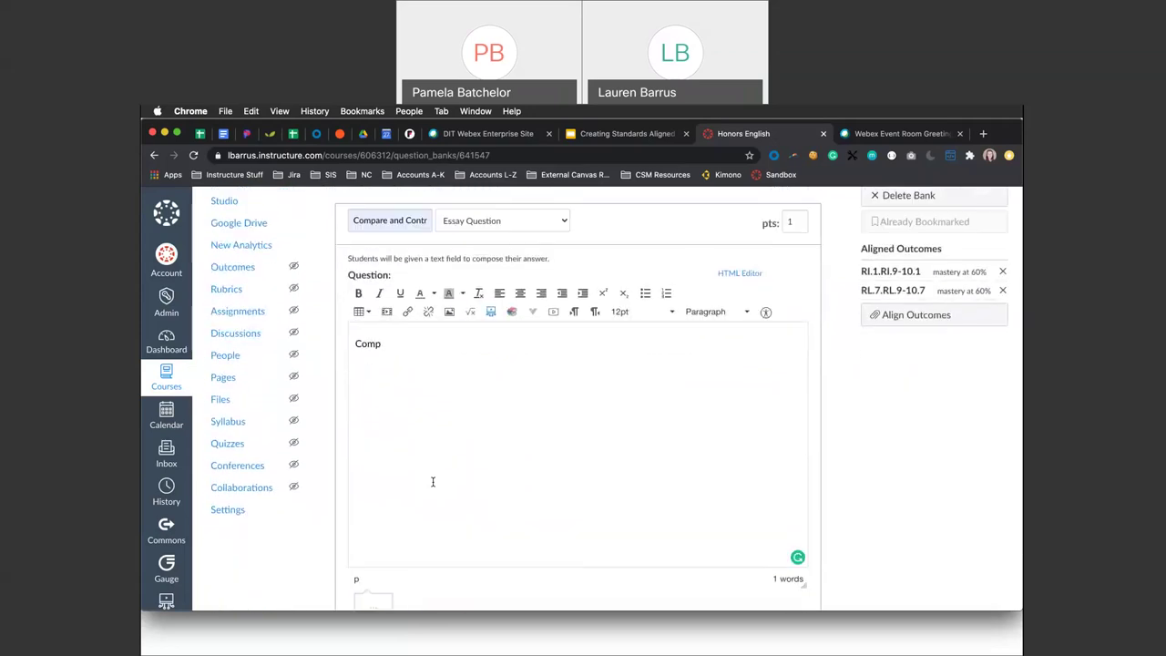
type("are and contrast The Tell-Tale Heart and ")
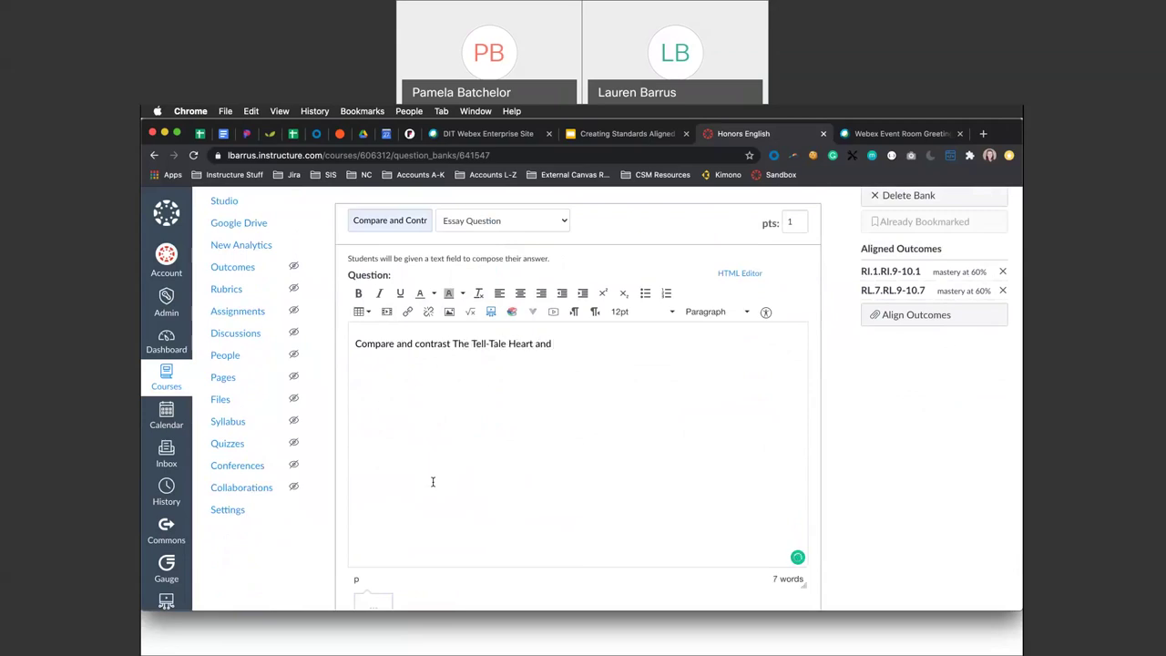
type("Dracula.")
scroll(527, 485, "down", 3)
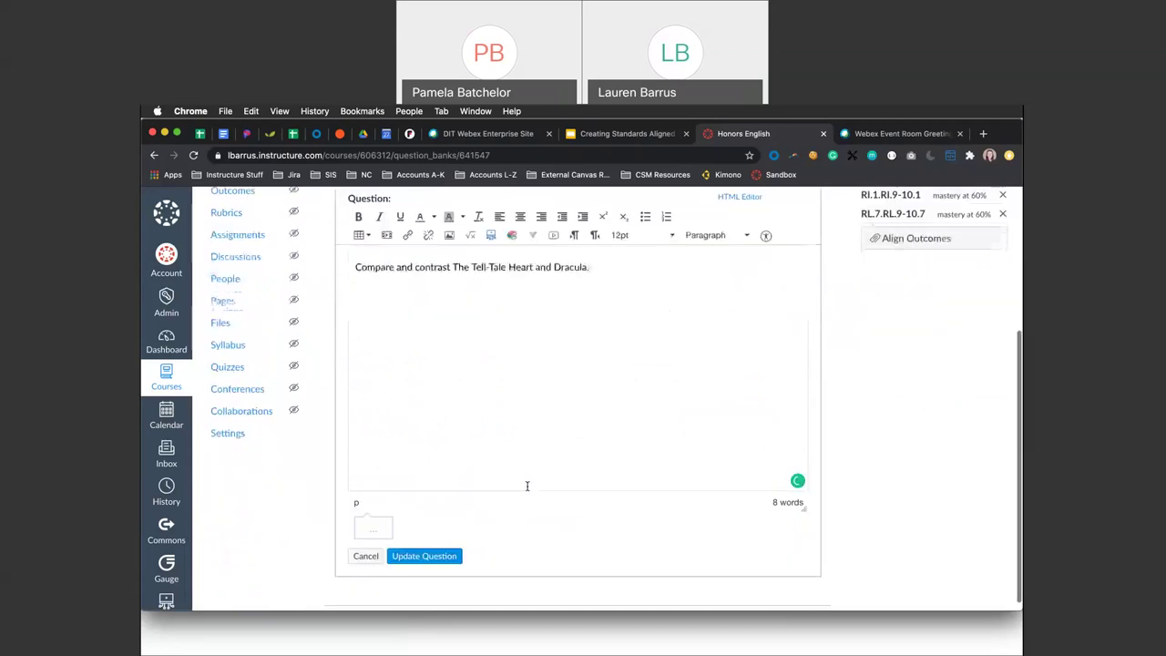
left_click(434, 546)
scroll(832, 282, "up", 1)
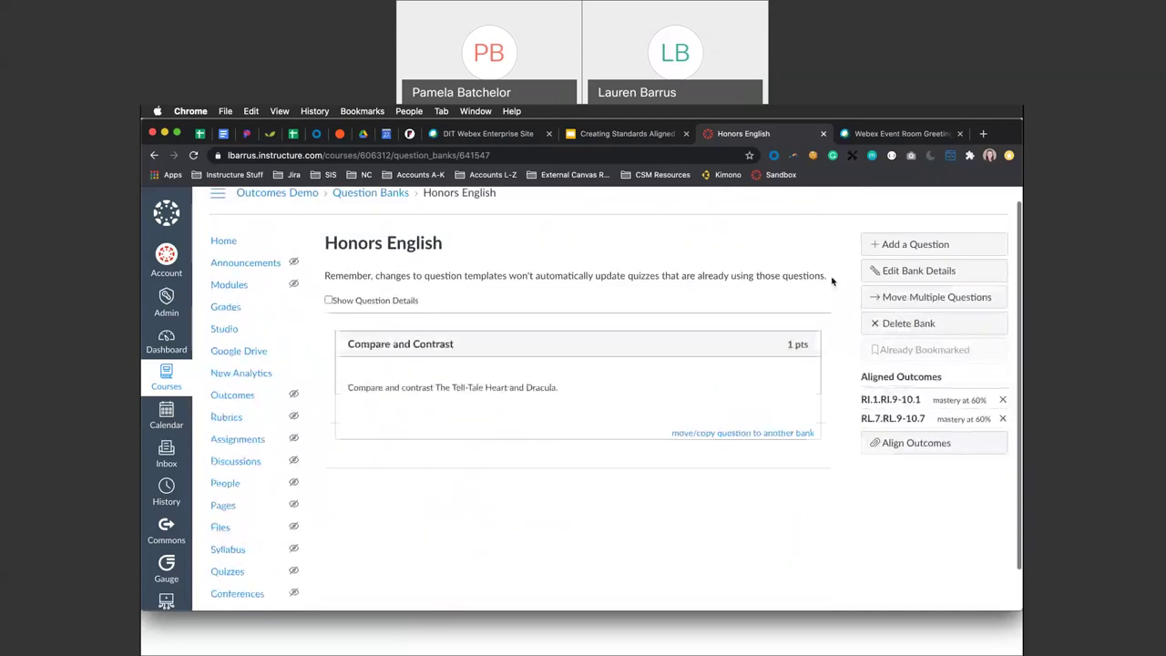
- Add a second question named T/F Honors English to the bank and set its type to True/False
left_click(914, 244)
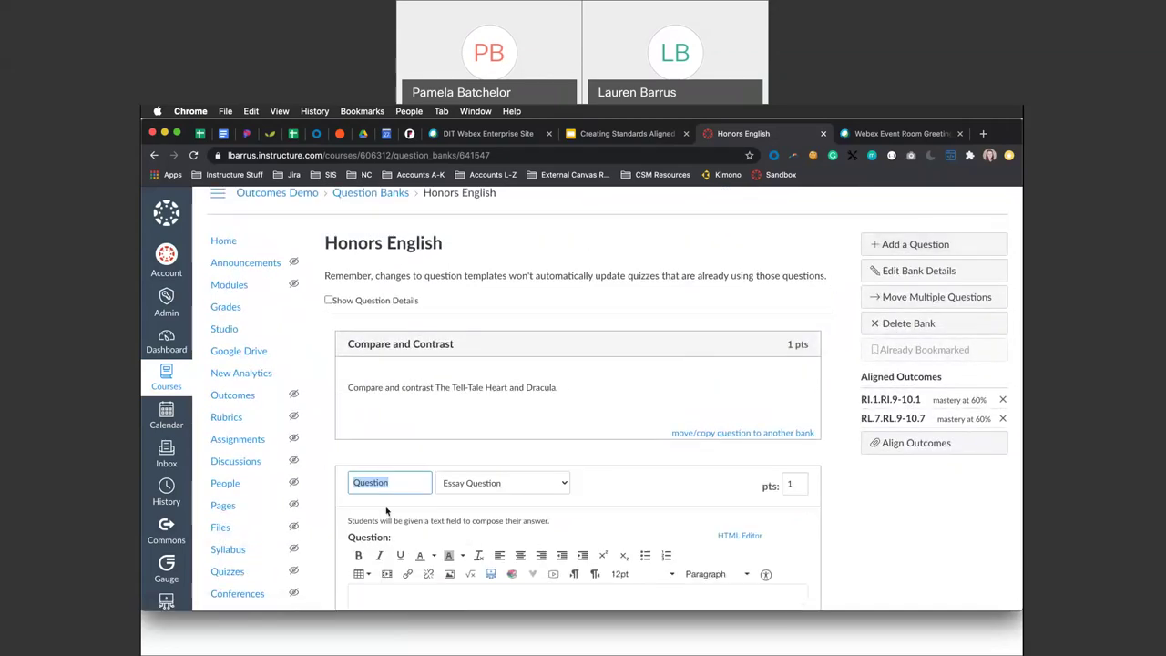
type("T/F")
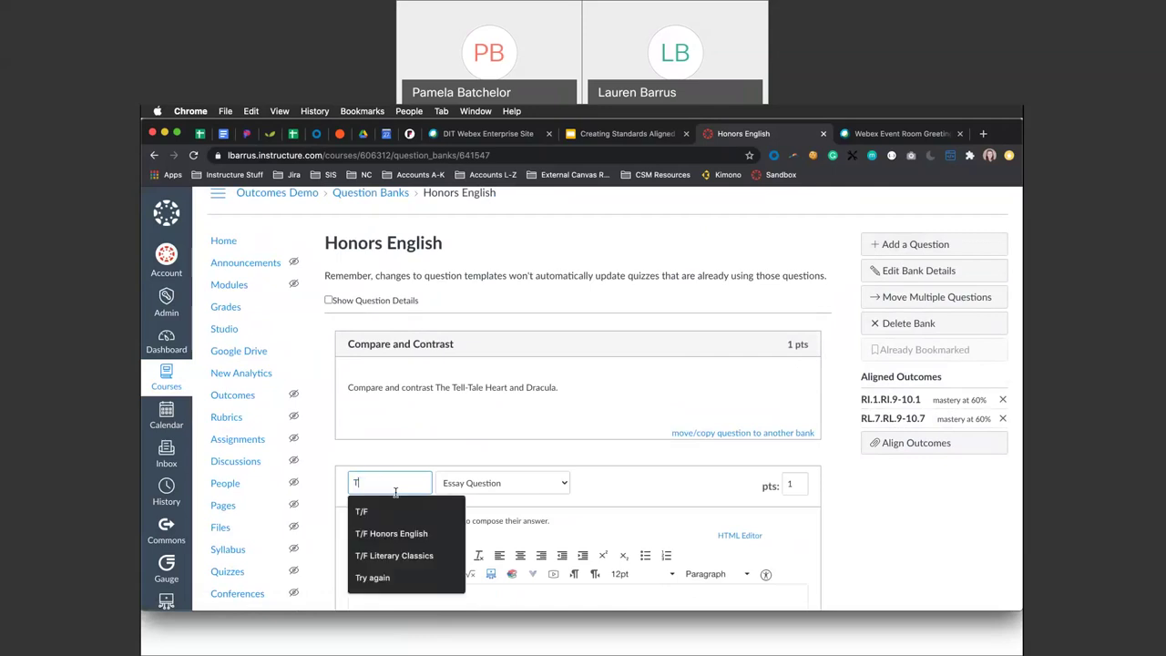
left_click(421, 544)
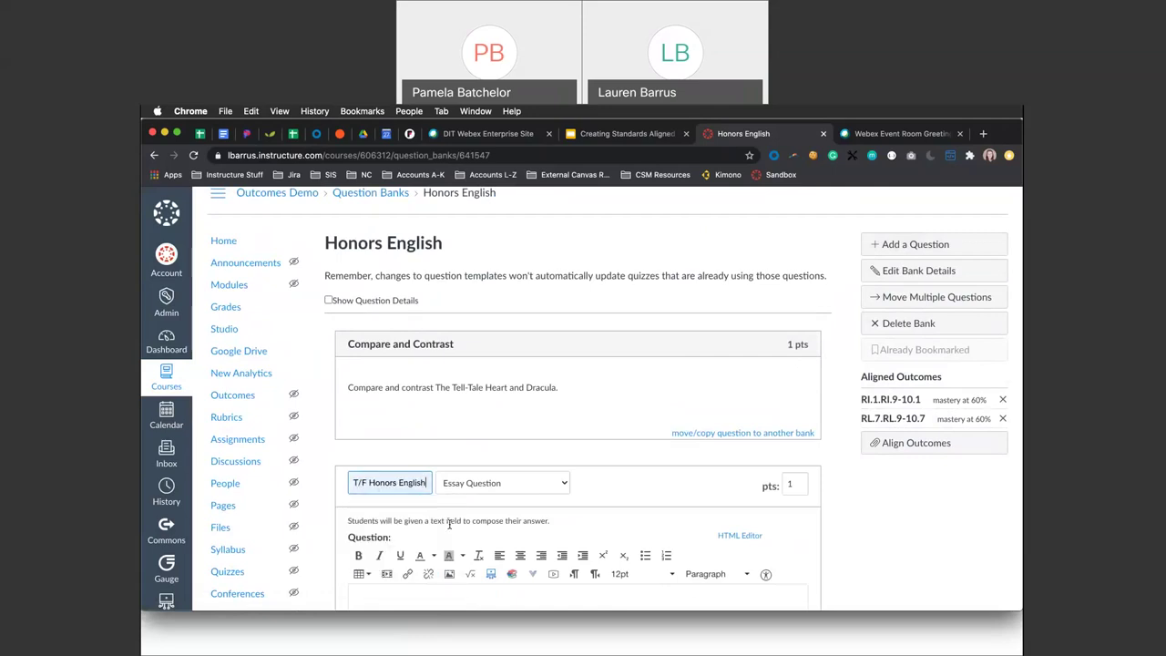
left_click(506, 483)
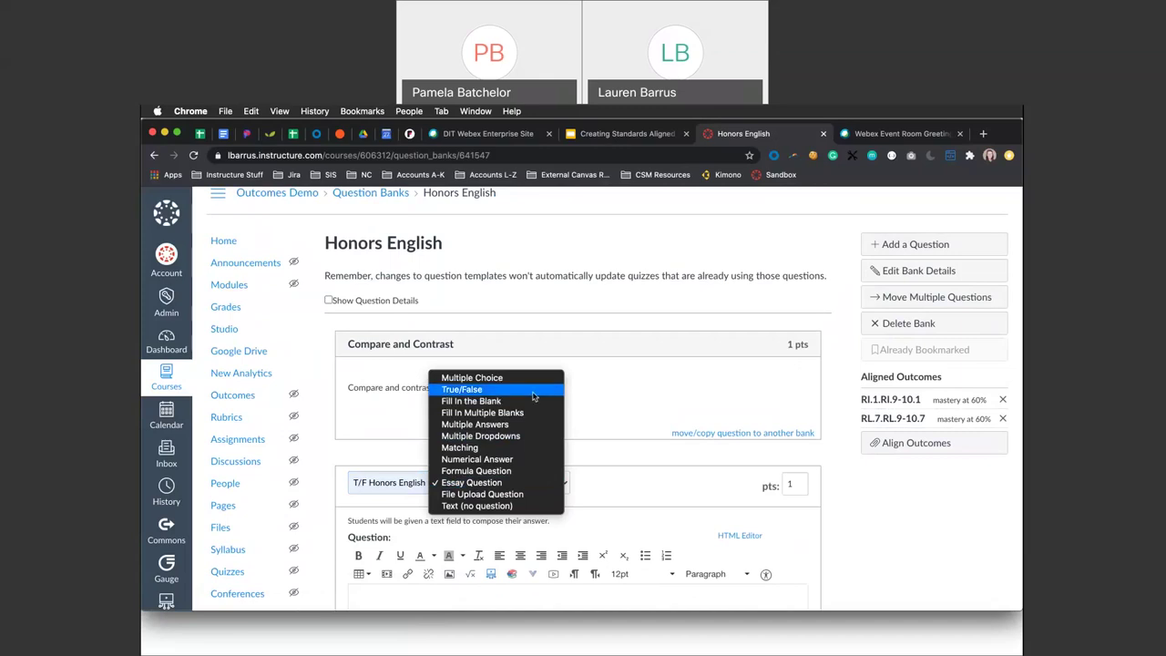
left_click(497, 389)
- Enter "Harper Lee wrote 1 book." as the question text, mark False as the correct answer and save the question
scroll(517, 481, "down", 3)
left_click(506, 484)
type("Harper L")
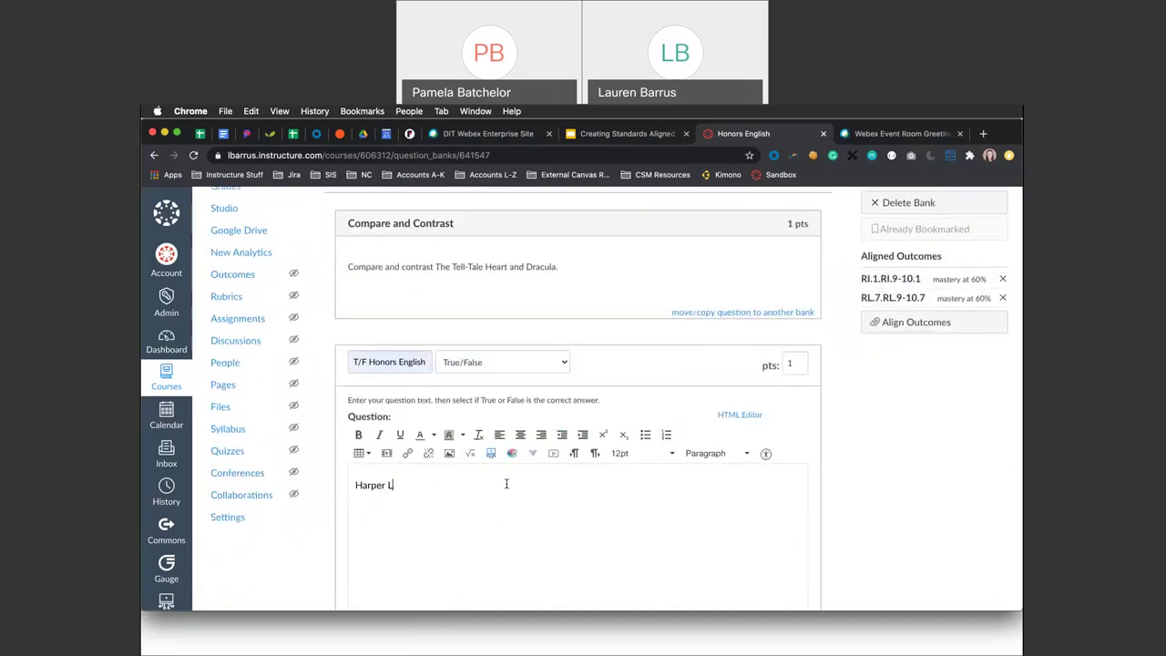
type("ee wrote 1 book.")
scroll(452, 510, "down", 5)
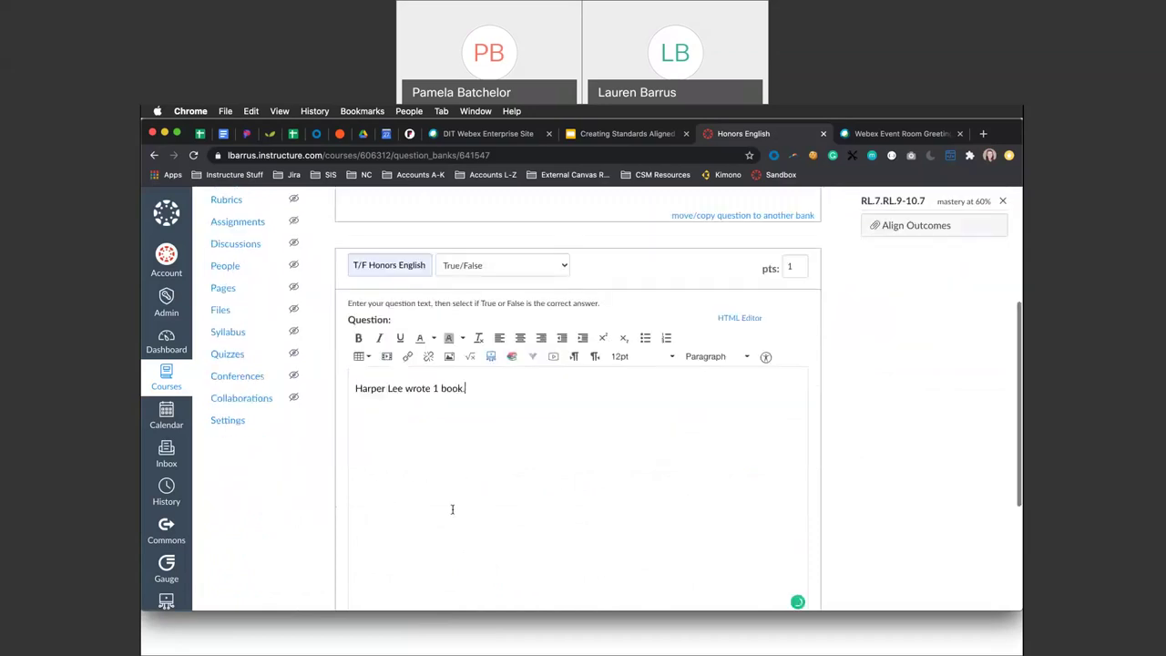
left_click(357, 562)
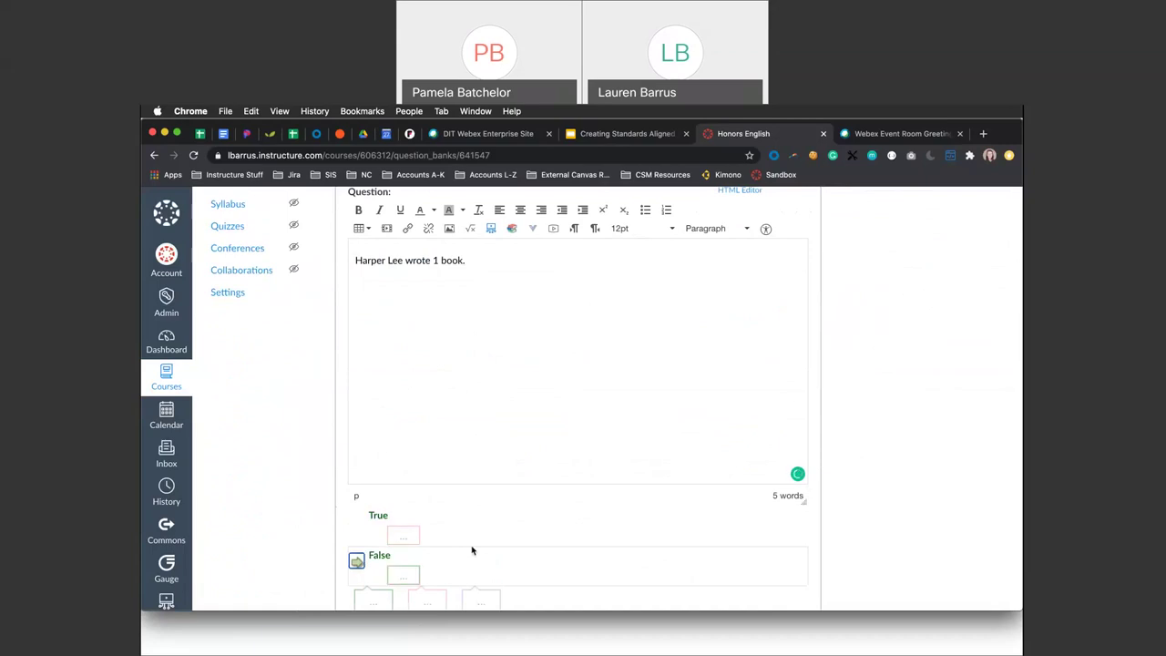
scroll(361, 563, "down", 2)
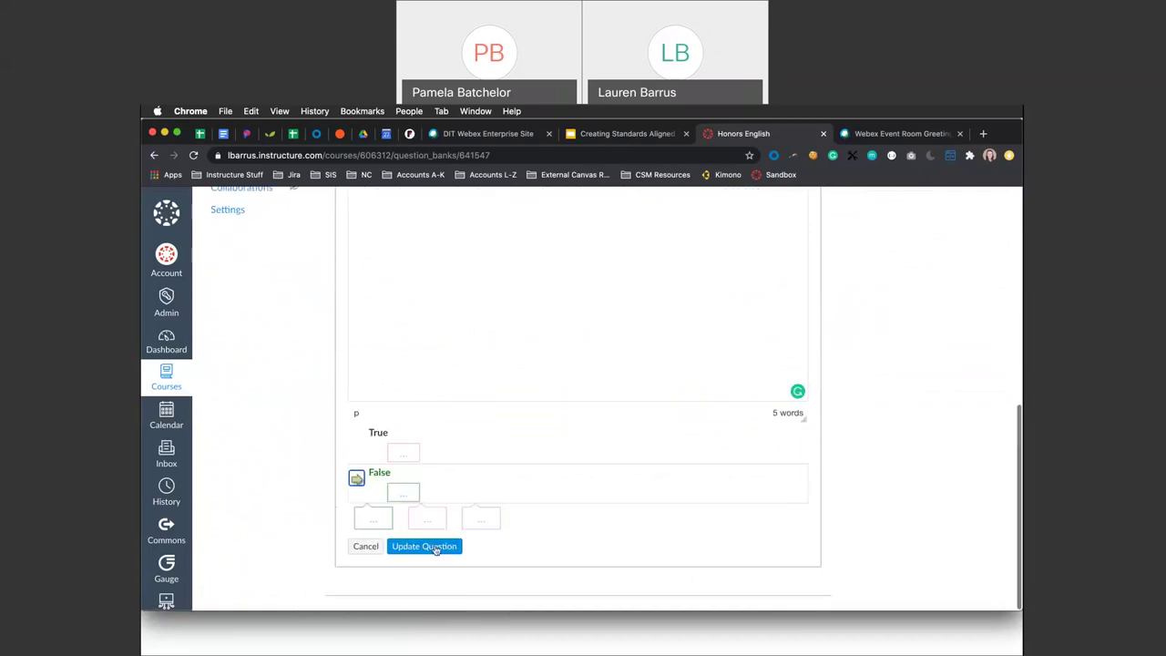
left_click(436, 547)
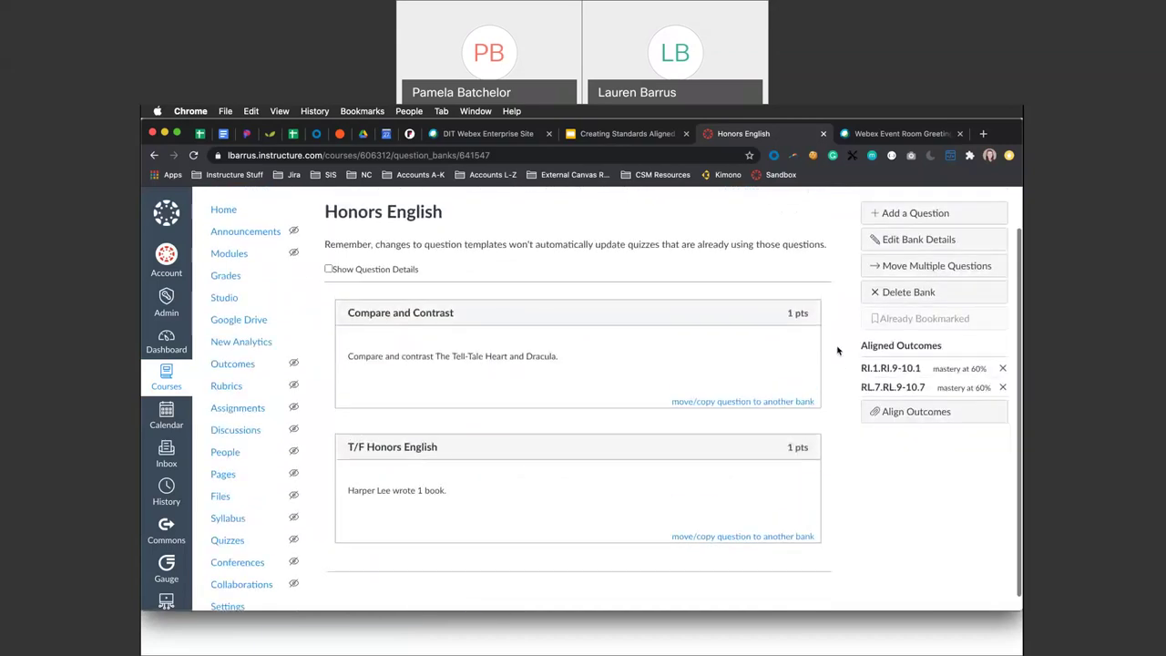
- Add a True/False question named t/f with the text "Harry Potter is real.", mark False as correct and save it
scroll(837, 351, "up", 1)
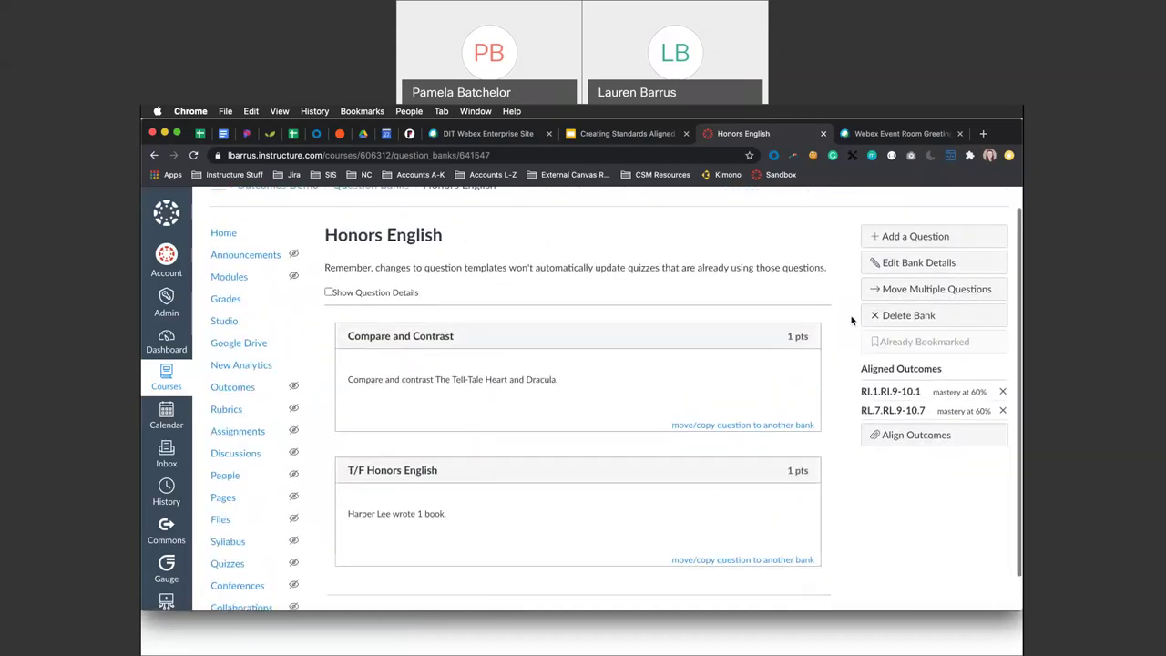
left_click(891, 239)
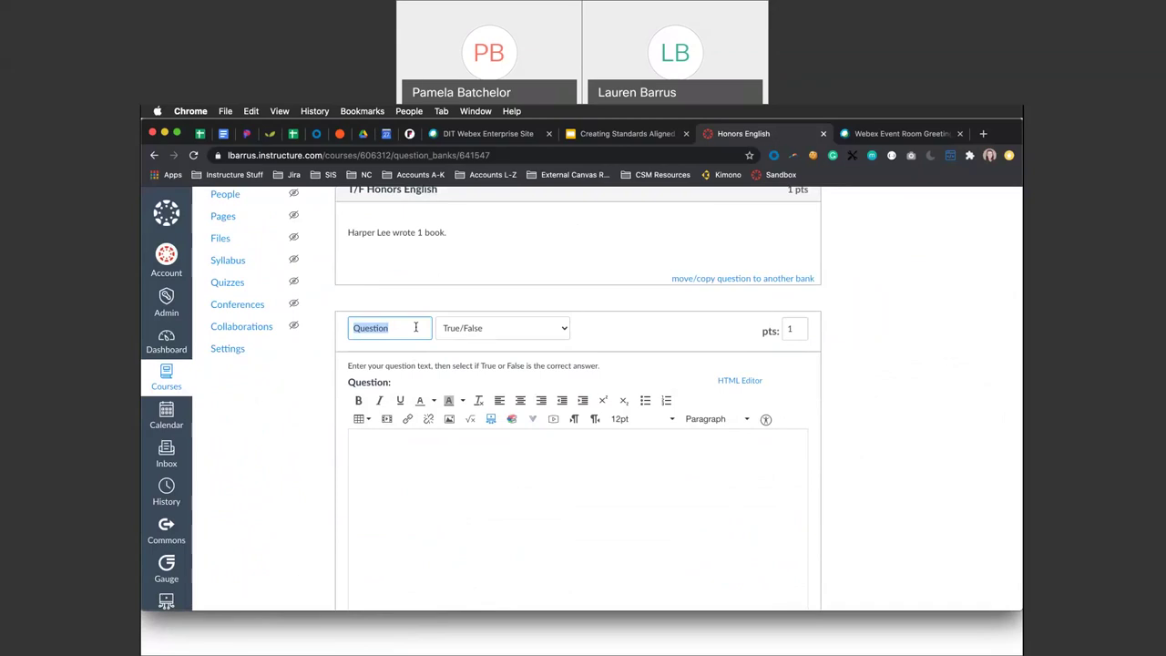
type("t/f")
left_click(433, 453)
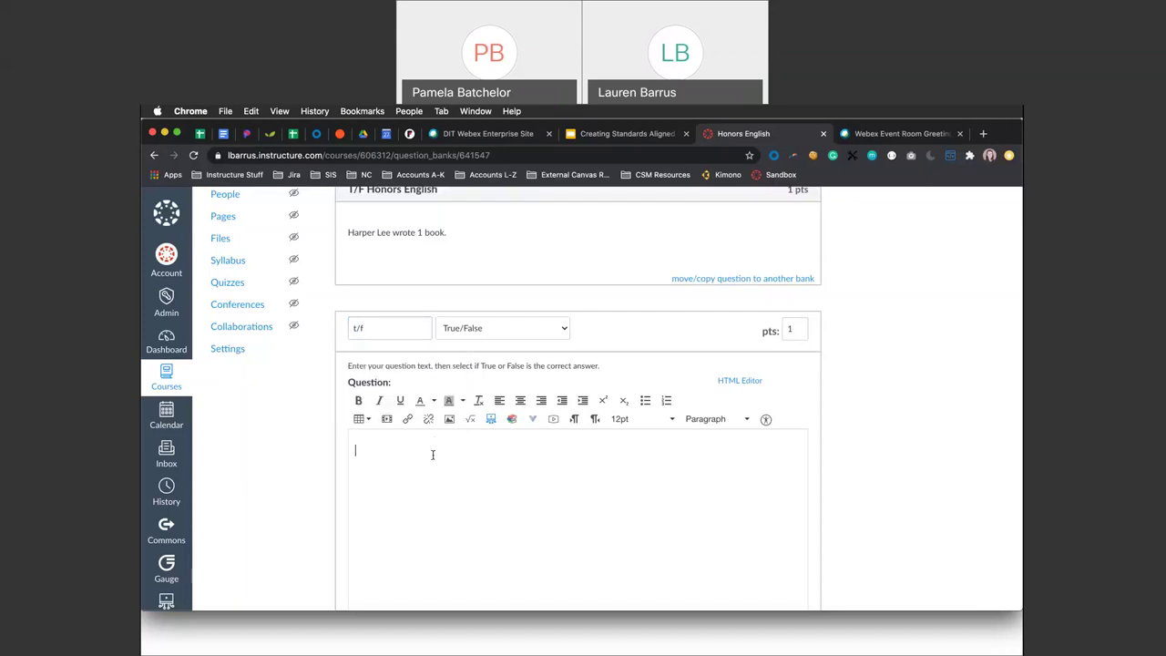
type("Harry Potter is real.")
scroll(355, 487, "down", 5)
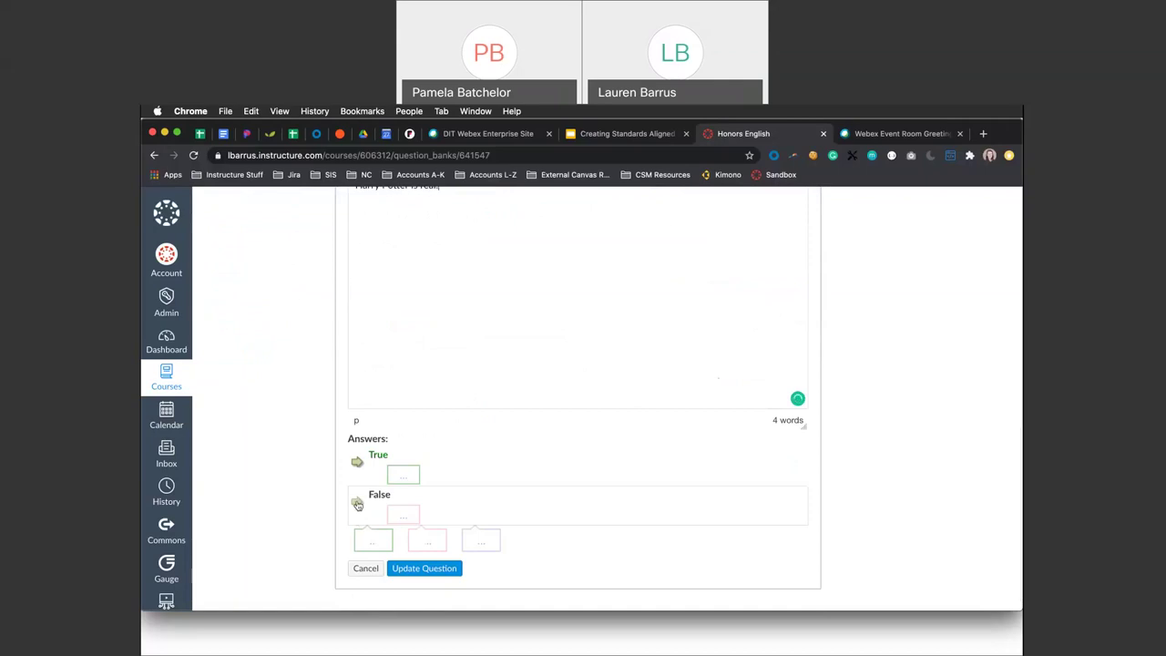
left_click(357, 503)
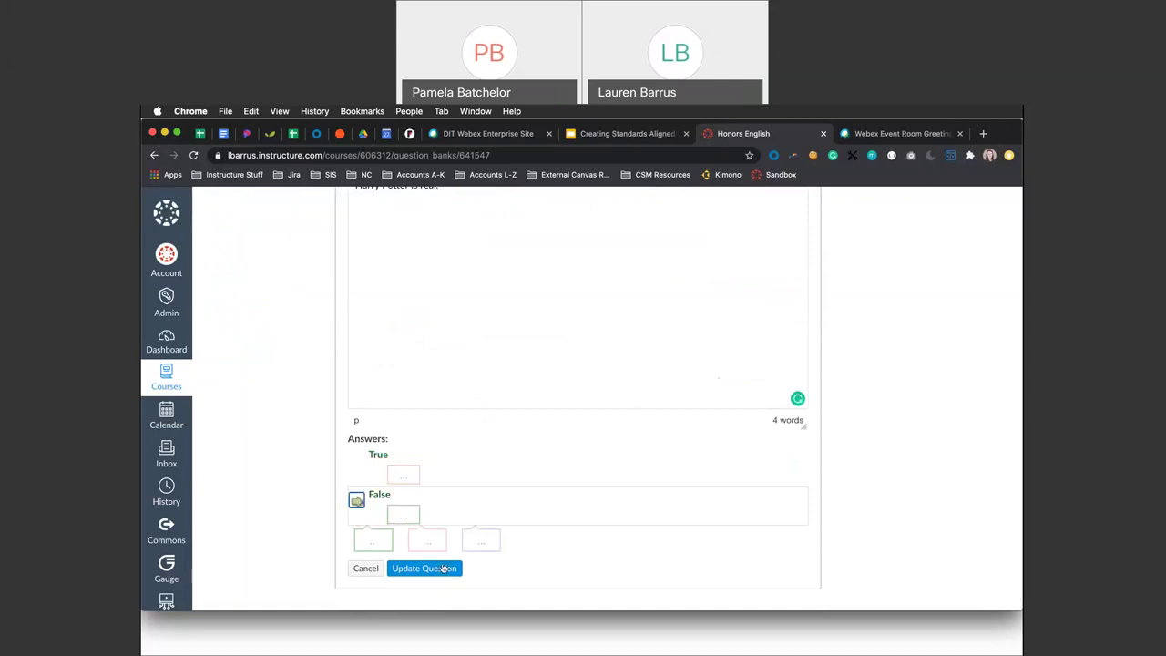
left_click(425, 569)
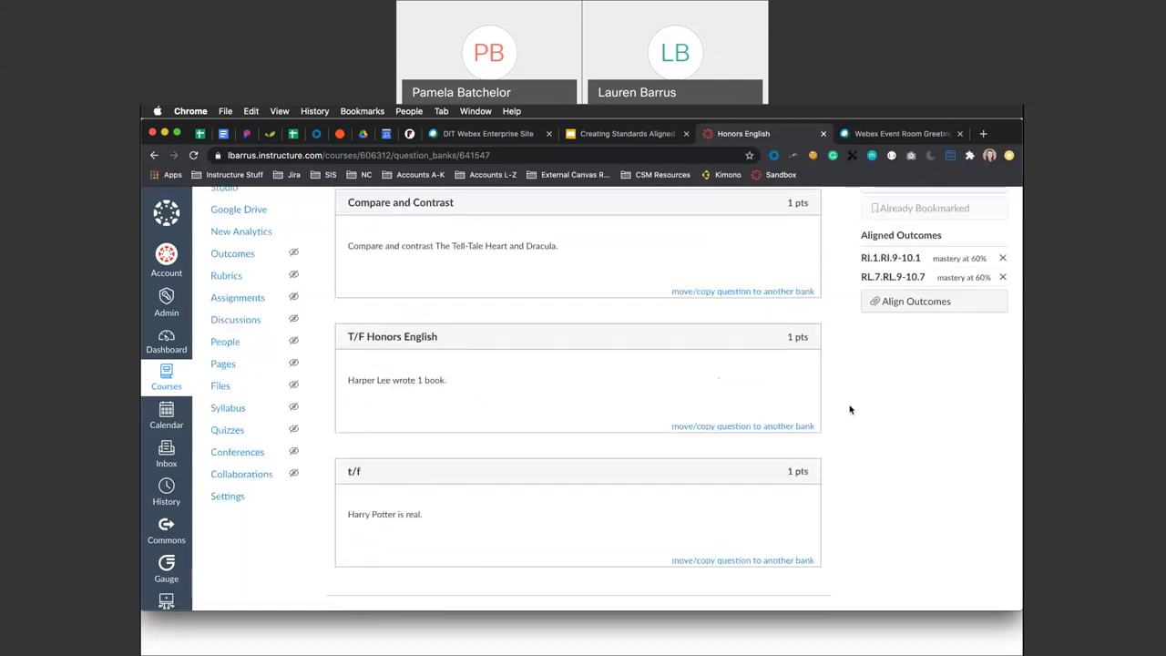
- Look over the questions in the Honors English bank and the outcomes aligned with it
scroll(800, 381, "up", 1)
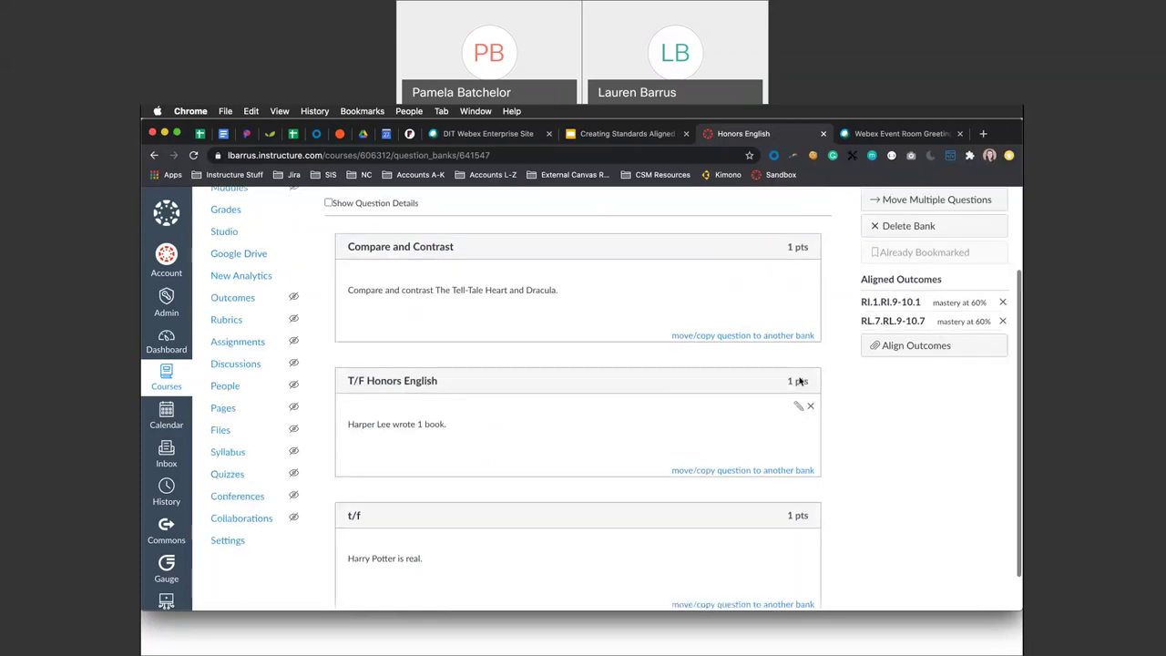
scroll(800, 381, "up", 3)
scroll(800, 381, "down", 3)
scroll(800, 381, "down", 2)
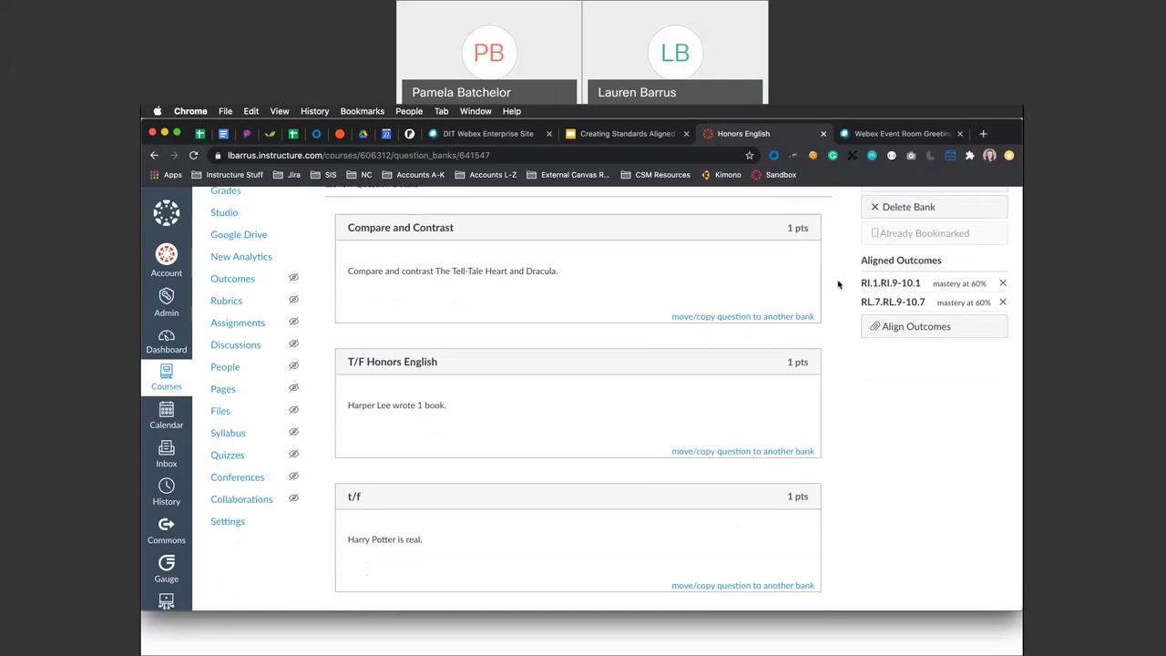
scroll(834, 286, "up", 1)
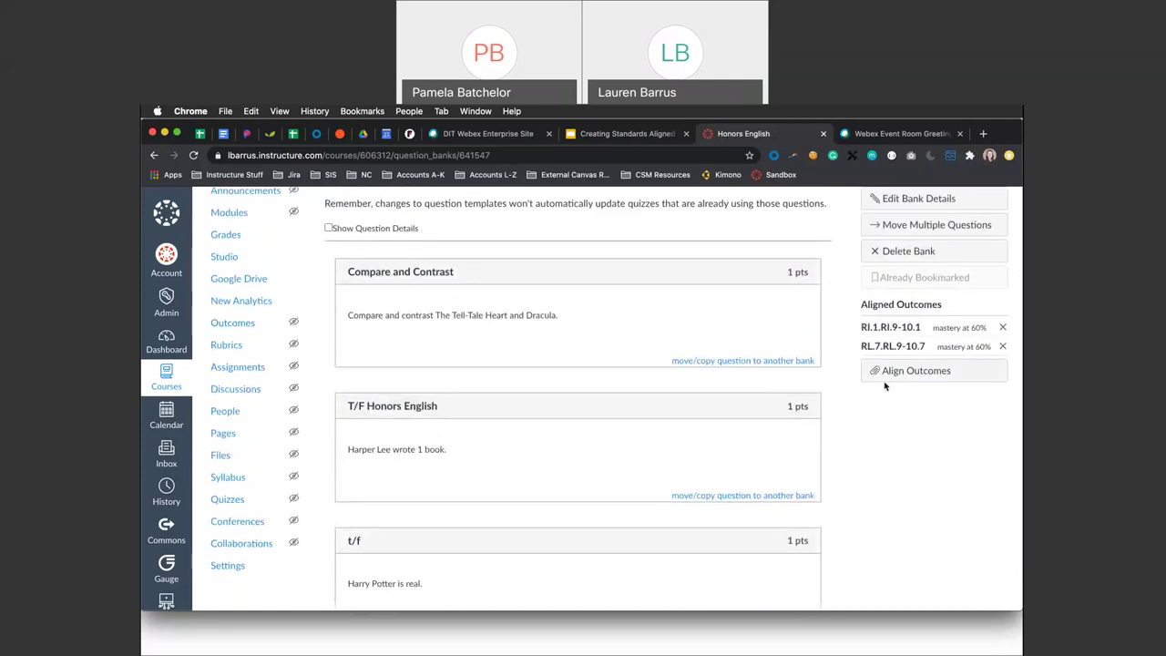
scroll(854, 368, "up", 1)
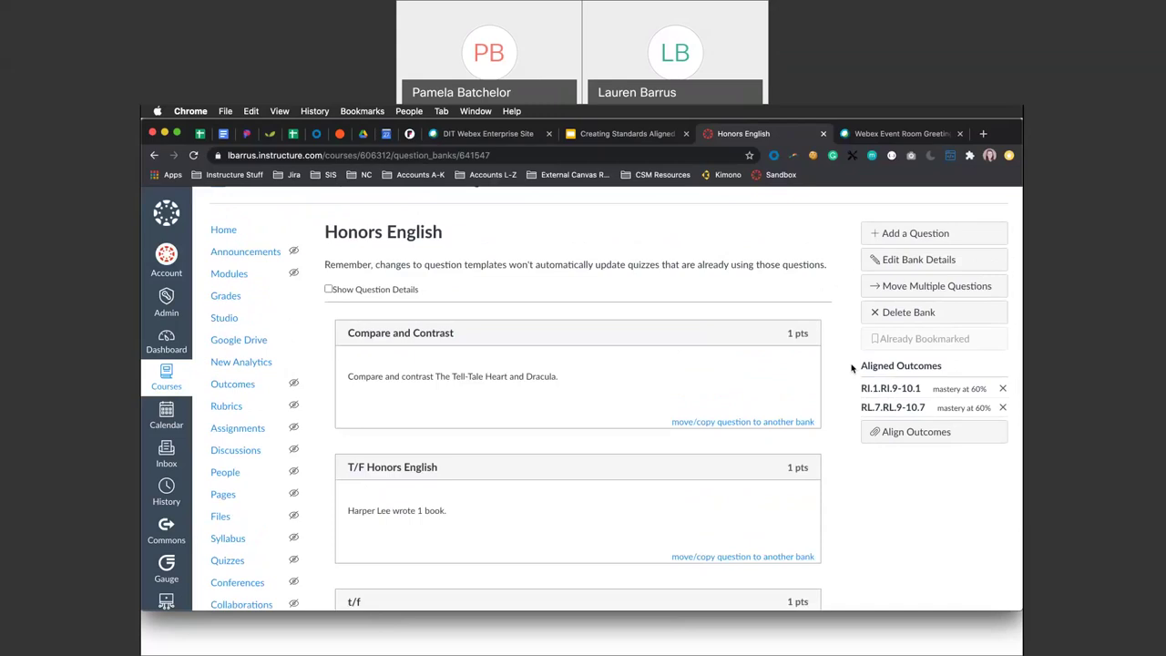
- From the course home page, add a new quiz named English Facts to the Outcomes demo module
left_click(227, 233)
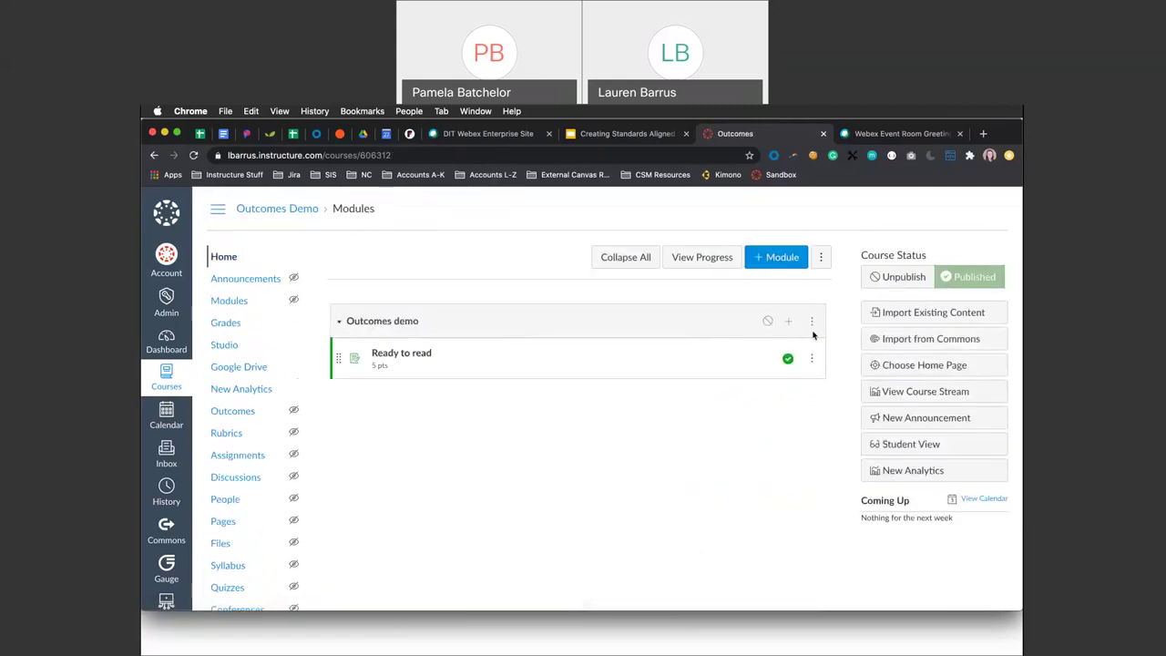
left_click(789, 323)
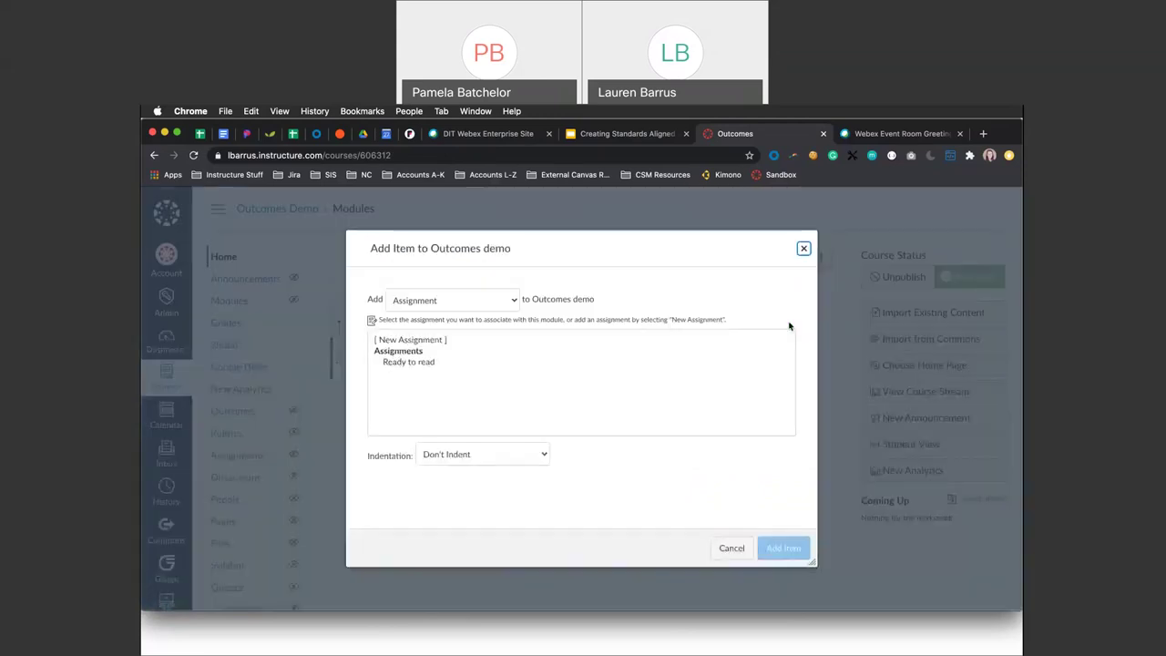
left_click(506, 304)
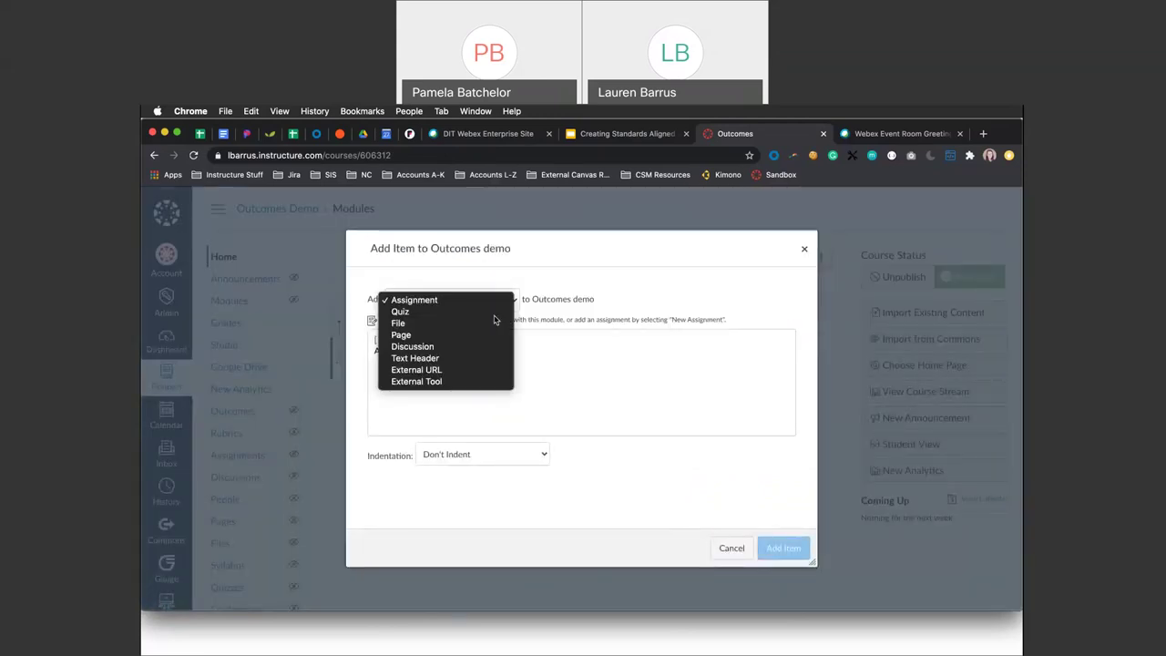
left_click(400, 312)
left_click(397, 340)
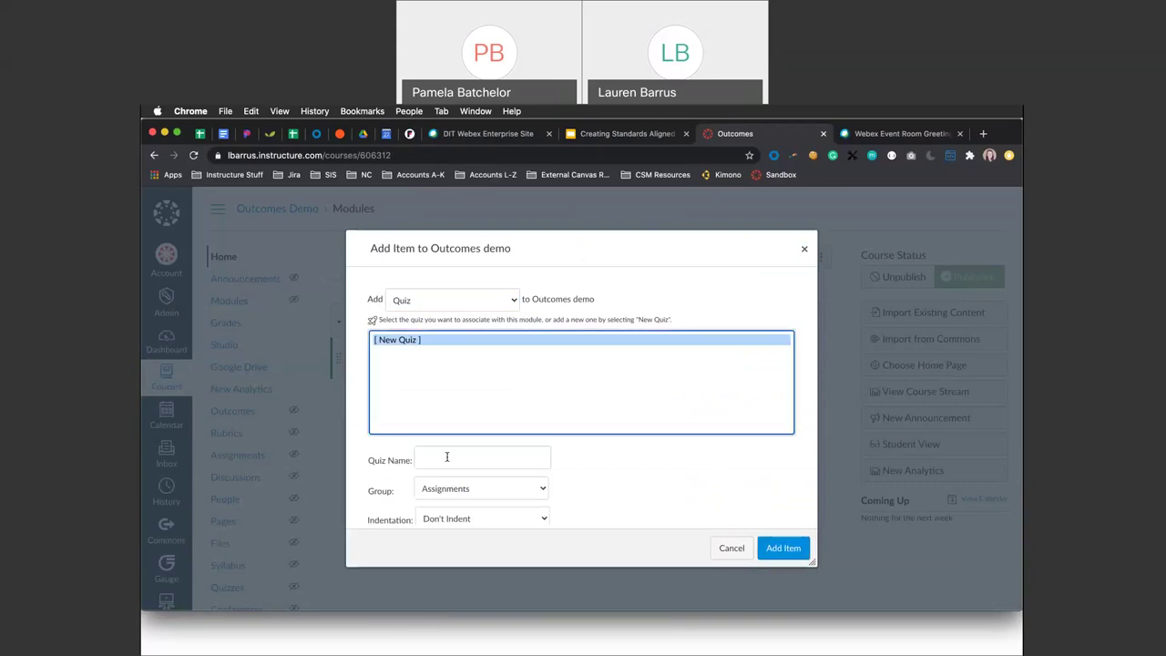
left_click(446, 456)
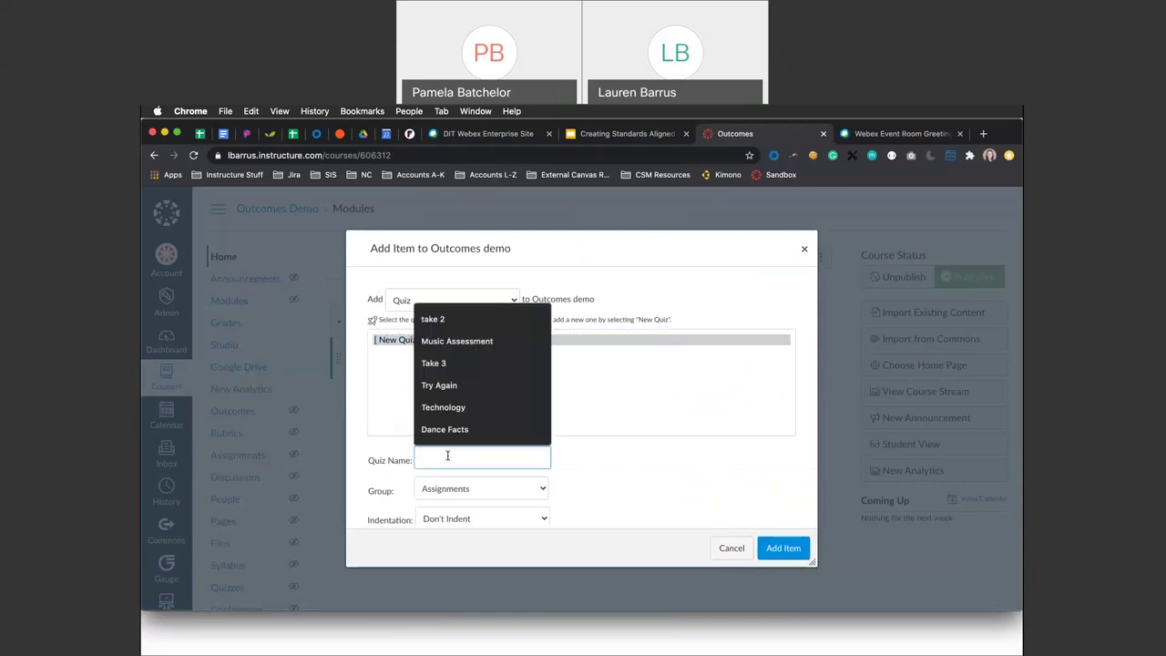
type("English Fac")
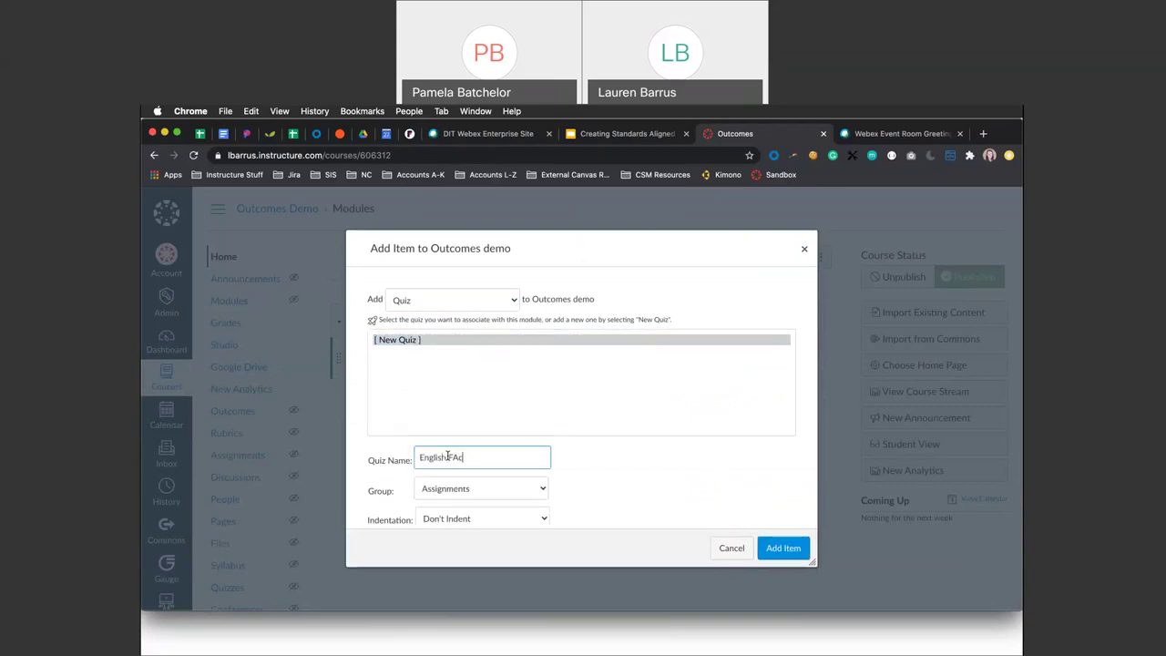
key("BackSpace")
key("BackSpace")
key("BackSpace")
key("BackSpace")
type("Facts")
left_click(768, 549)
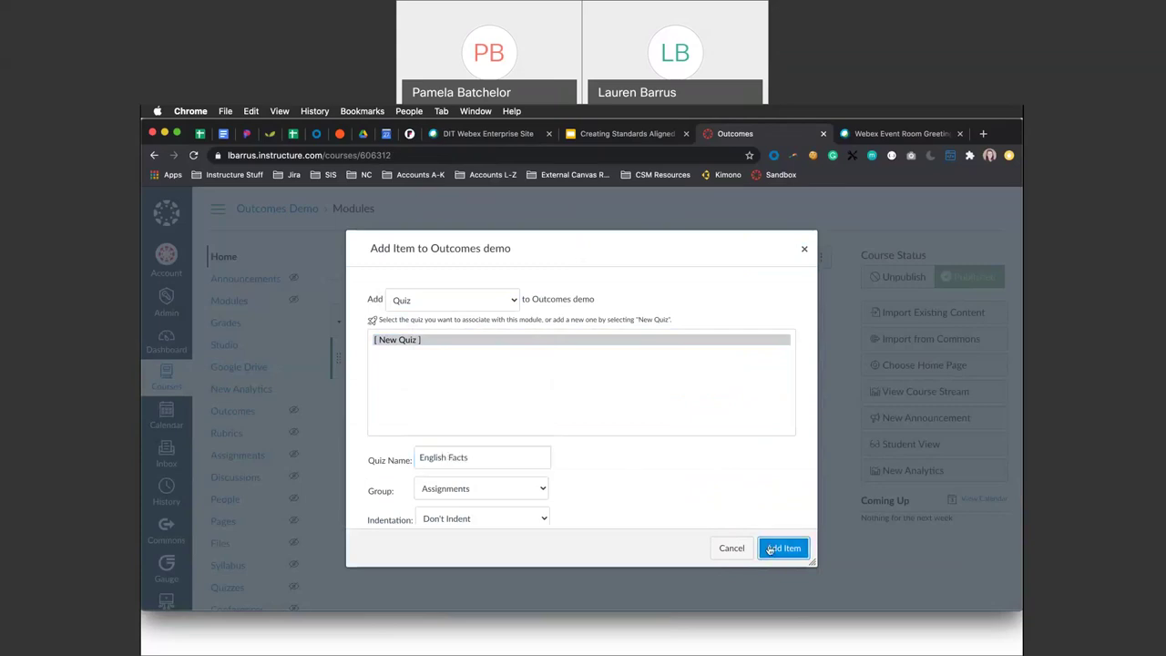
- Open the English Facts quiz from the module and review its settings
left_click(410, 395)
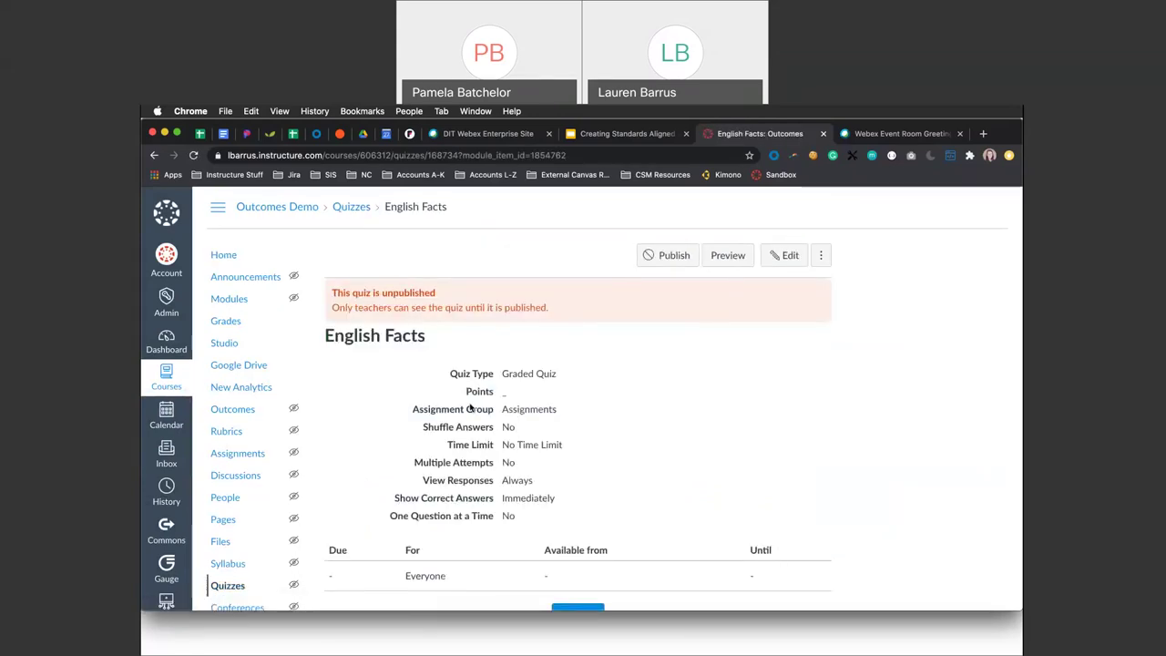
scroll(470, 410, "down", 2)
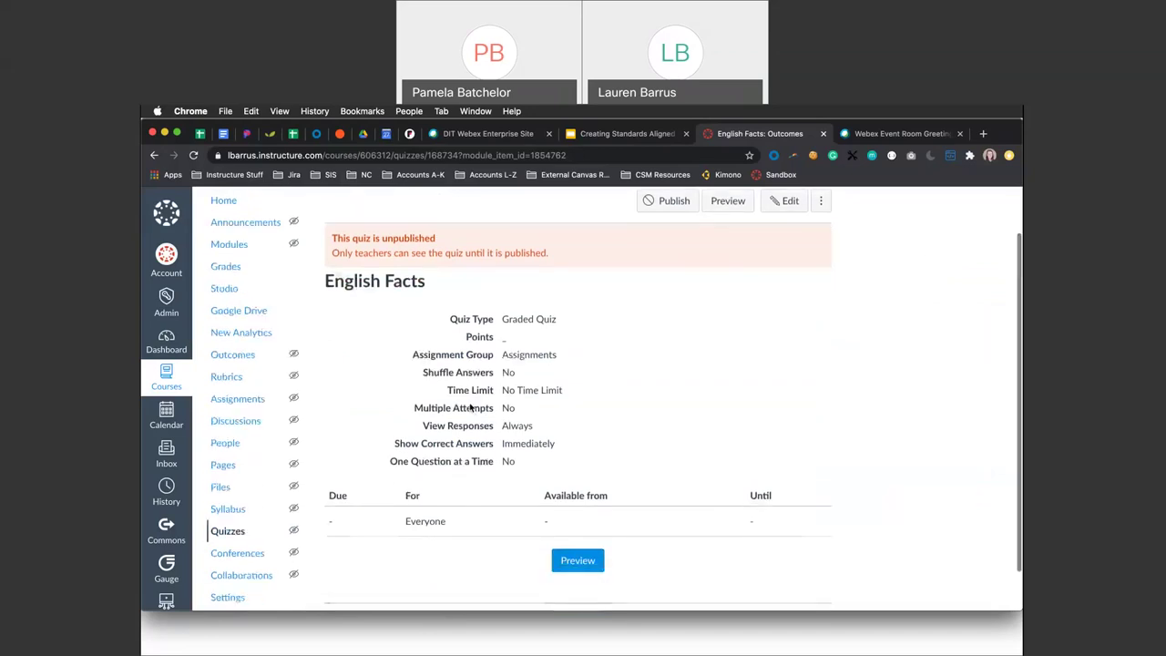
scroll(470, 409, "down", 1)
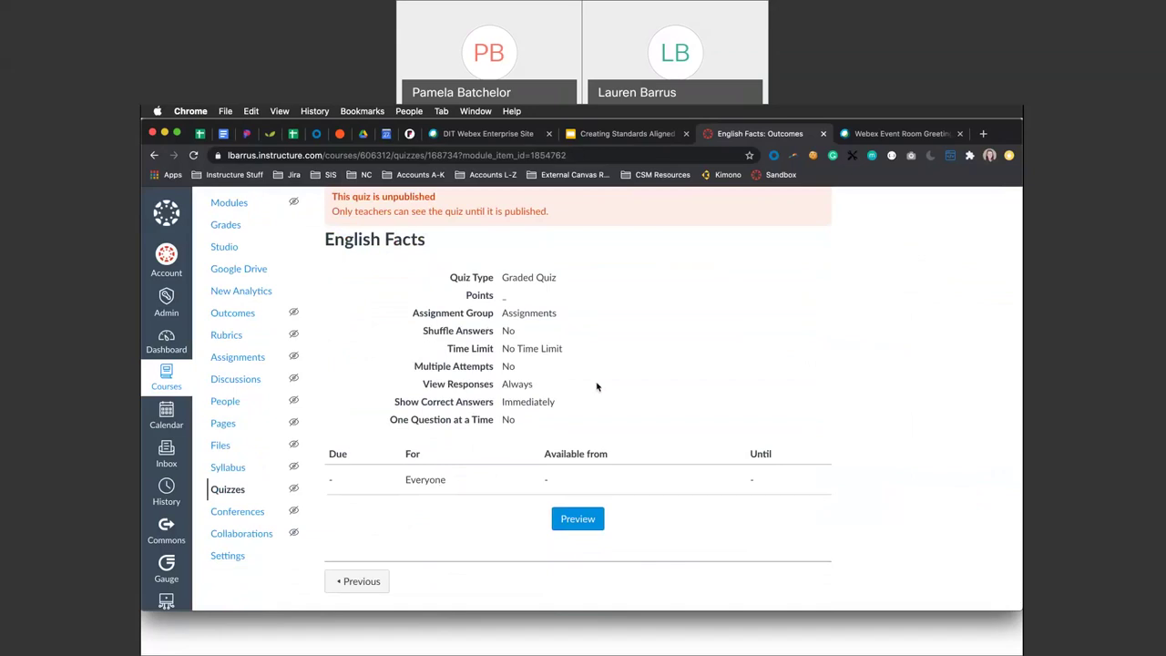
- Open the English Facts quiz for editing, enter the instructions "Do your best" and review the quiz options
scroll(629, 357, "up", 3)
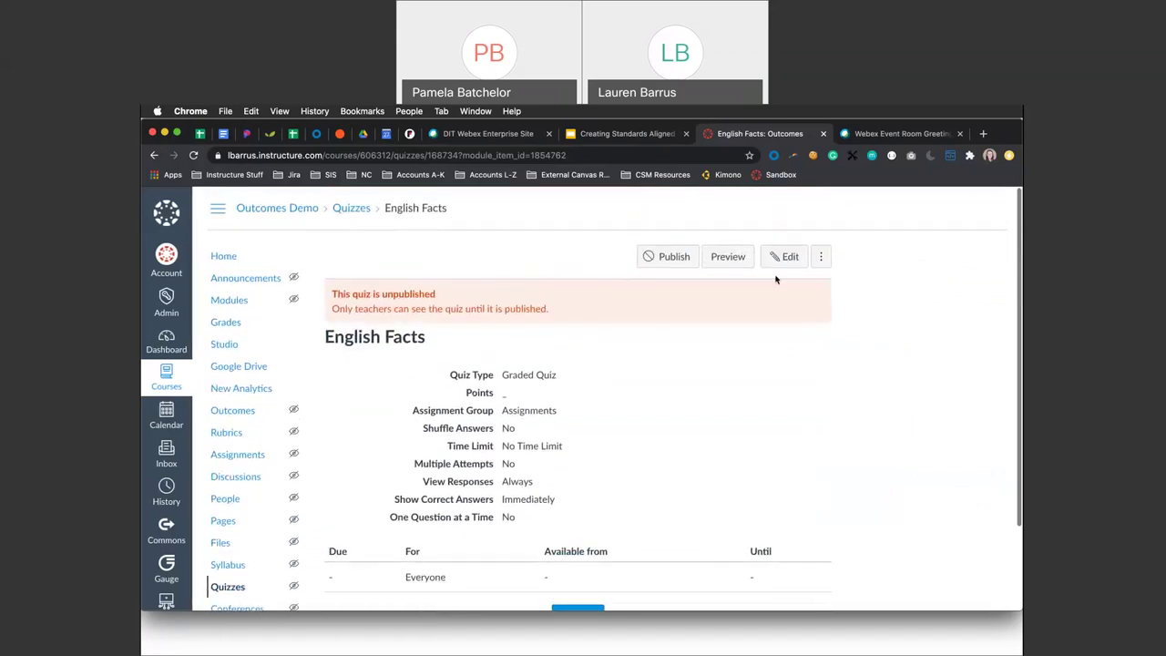
left_click(785, 259)
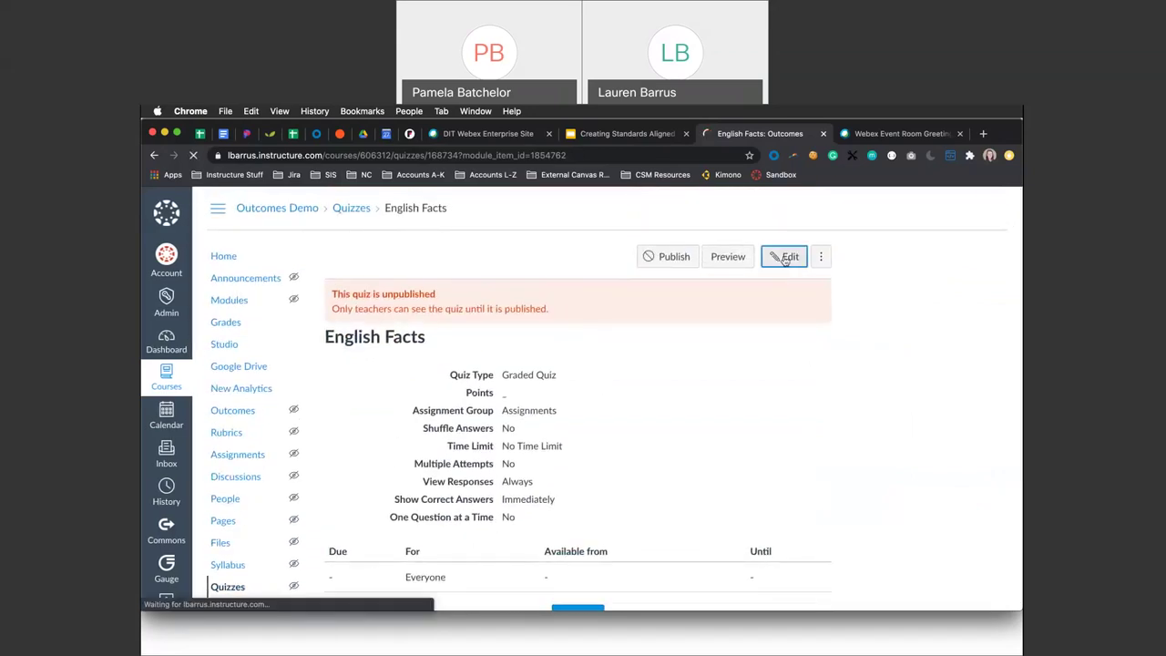
left_click(389, 459)
scroll(424, 471, "down", 2)
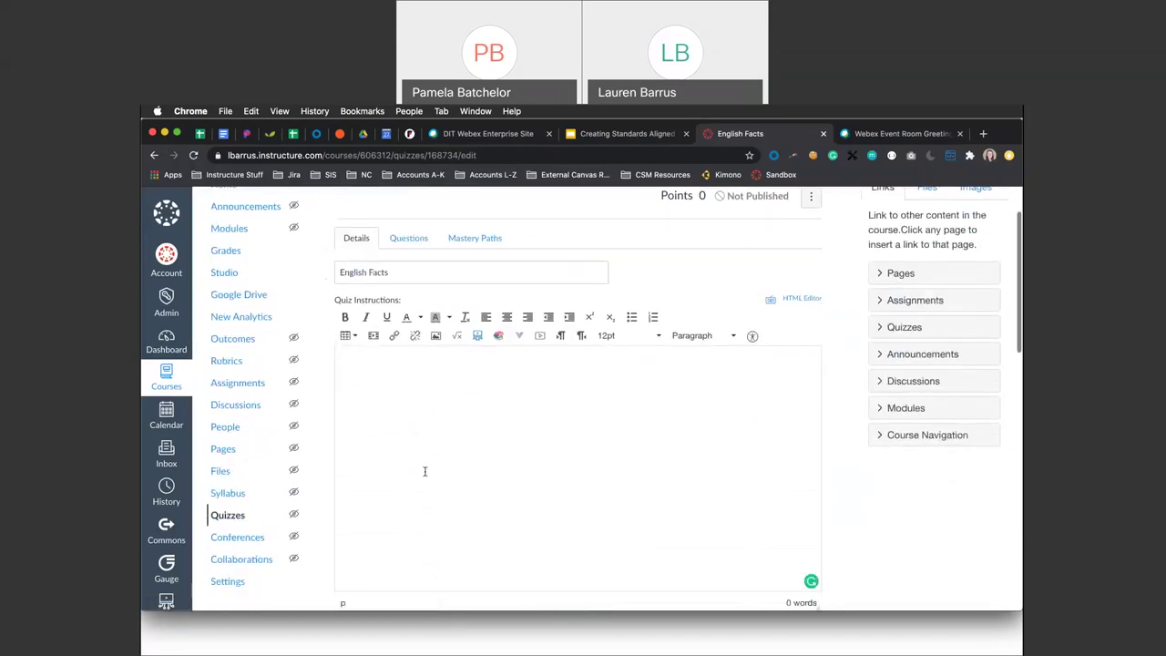
type("Do your best")
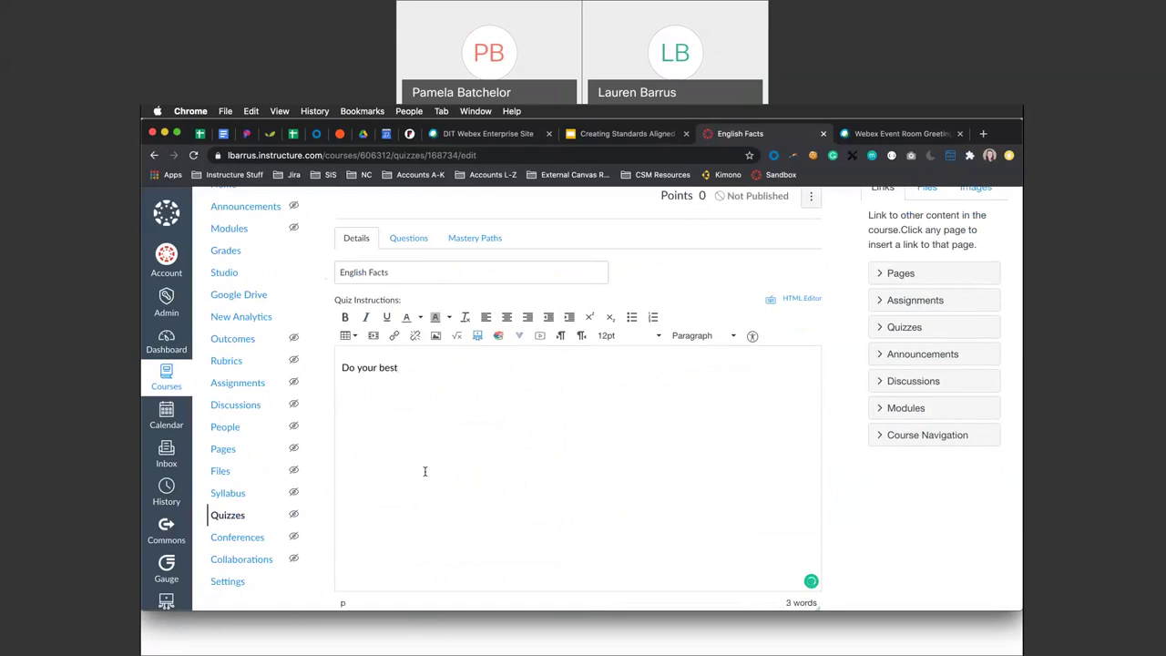
scroll(425, 471, "down", 5)
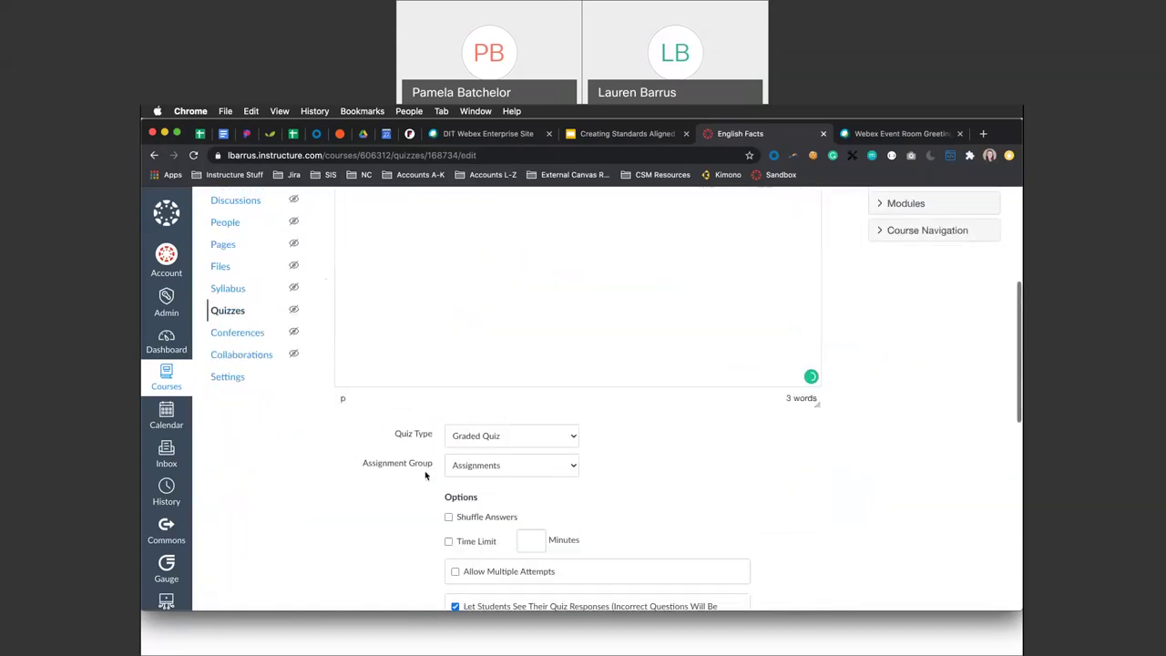
scroll(323, 507, "down", 2)
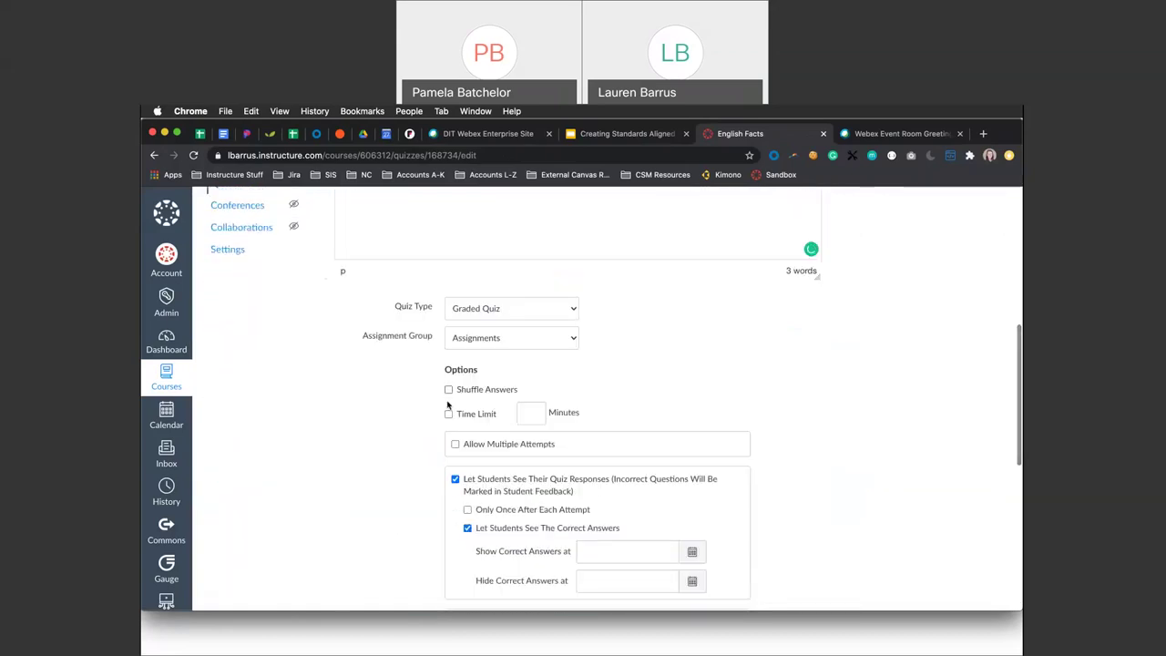
scroll(410, 493, "down", 2)
scroll(411, 493, "down", 4)
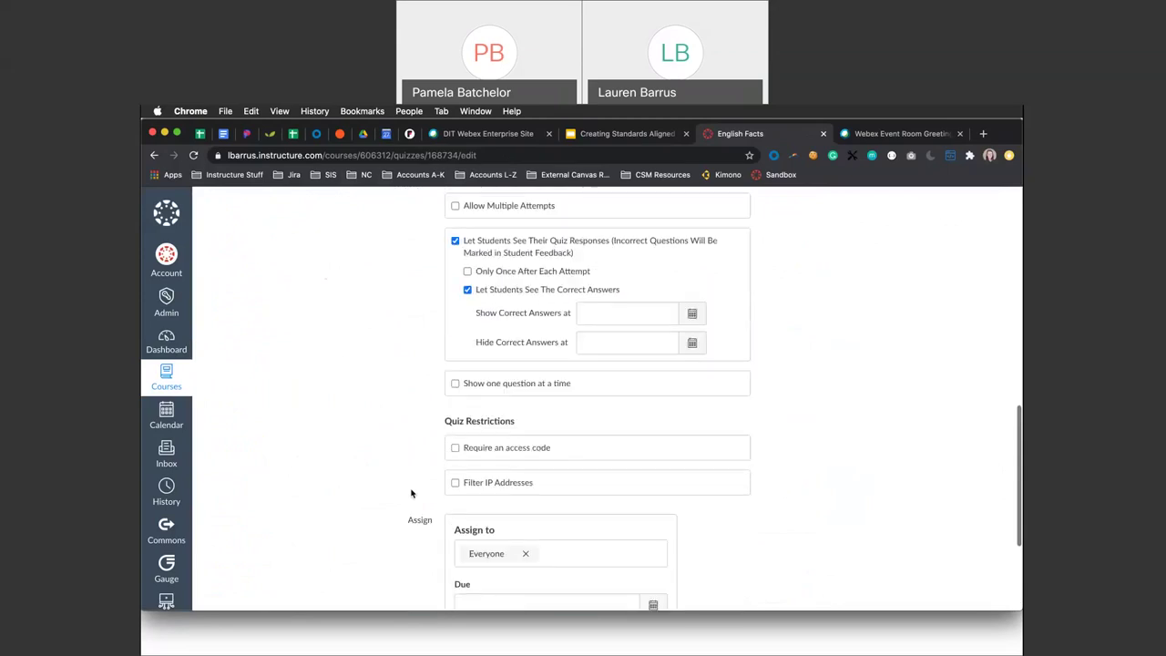
scroll(422, 516, "up", 4)
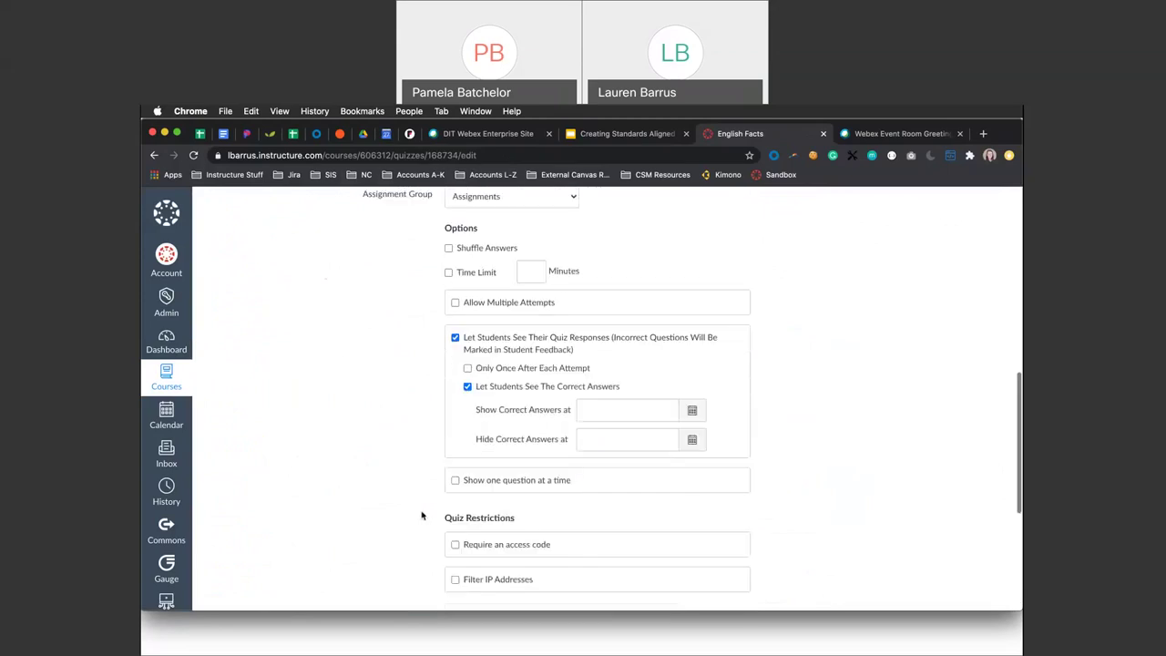
scroll(422, 515, "up", 5)
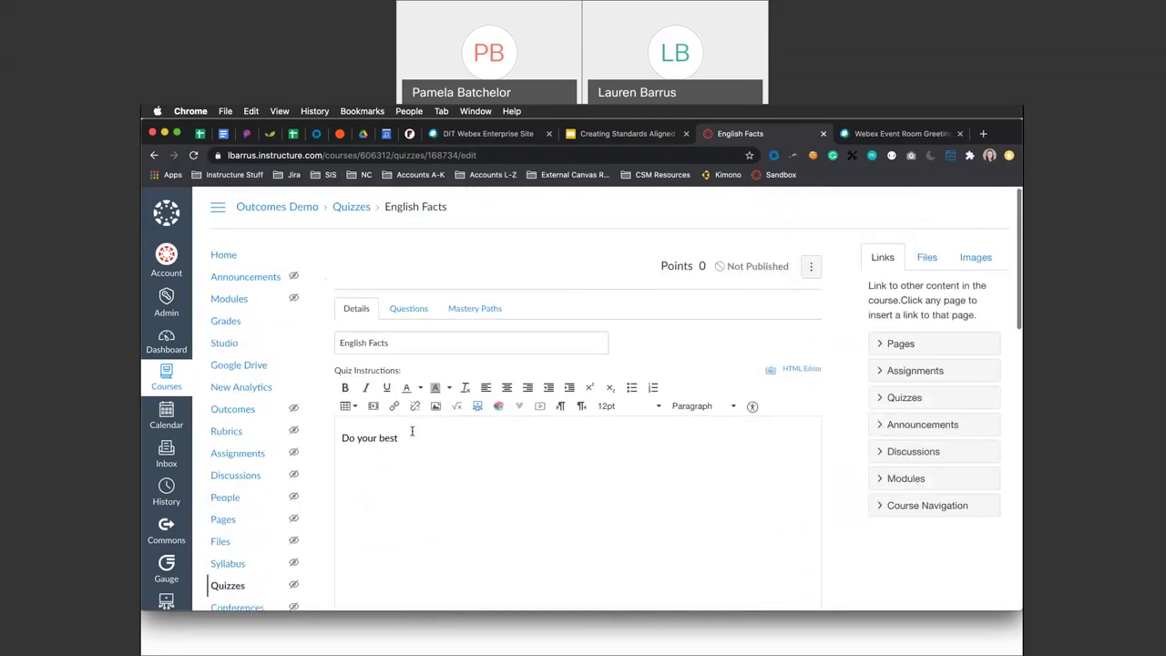
- Add the Compare and Contrast and T/F Honors English questions from the Honors English bank, and save and publish the quiz
left_click(409, 309)
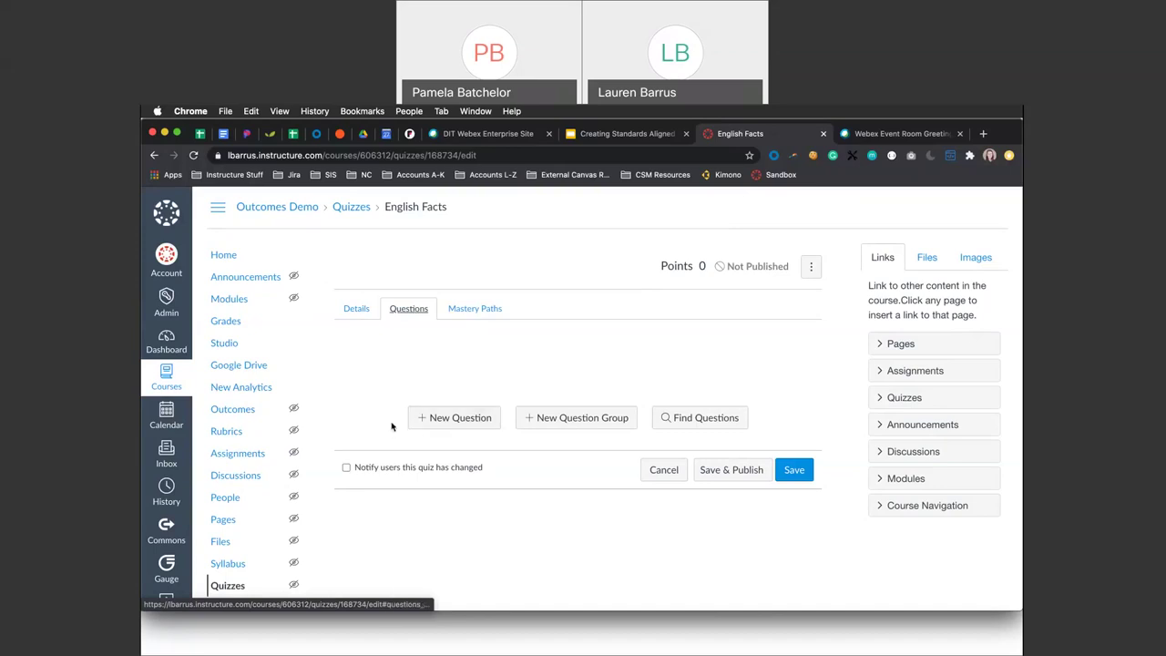
left_click(716, 422)
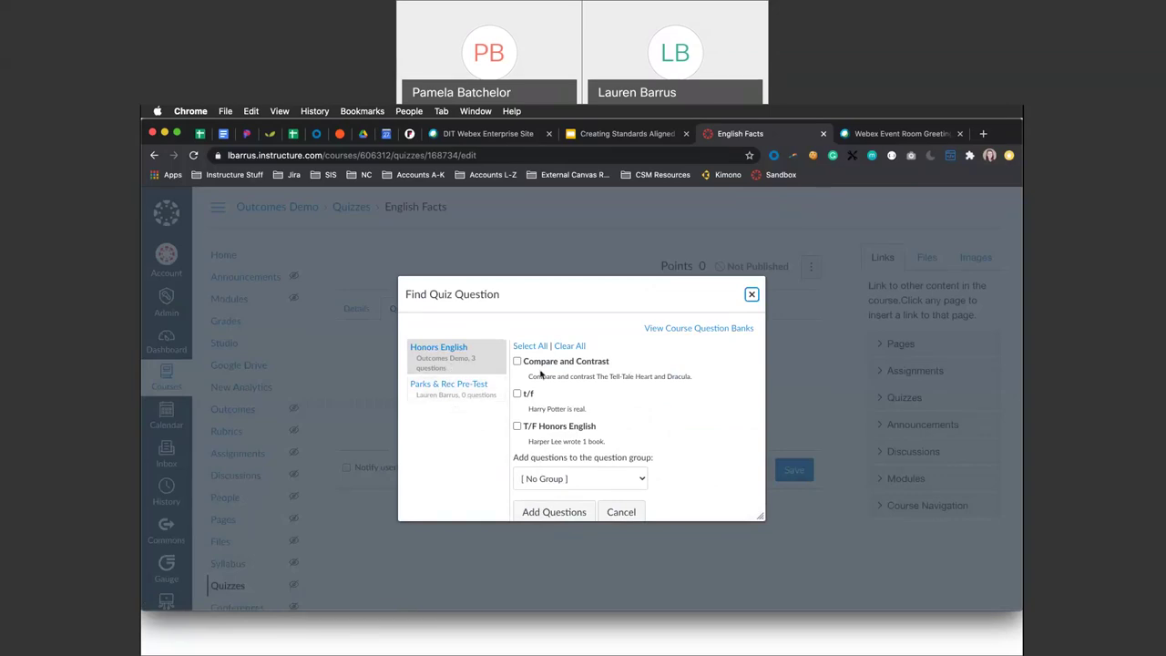
scroll(541, 374, "down", 1)
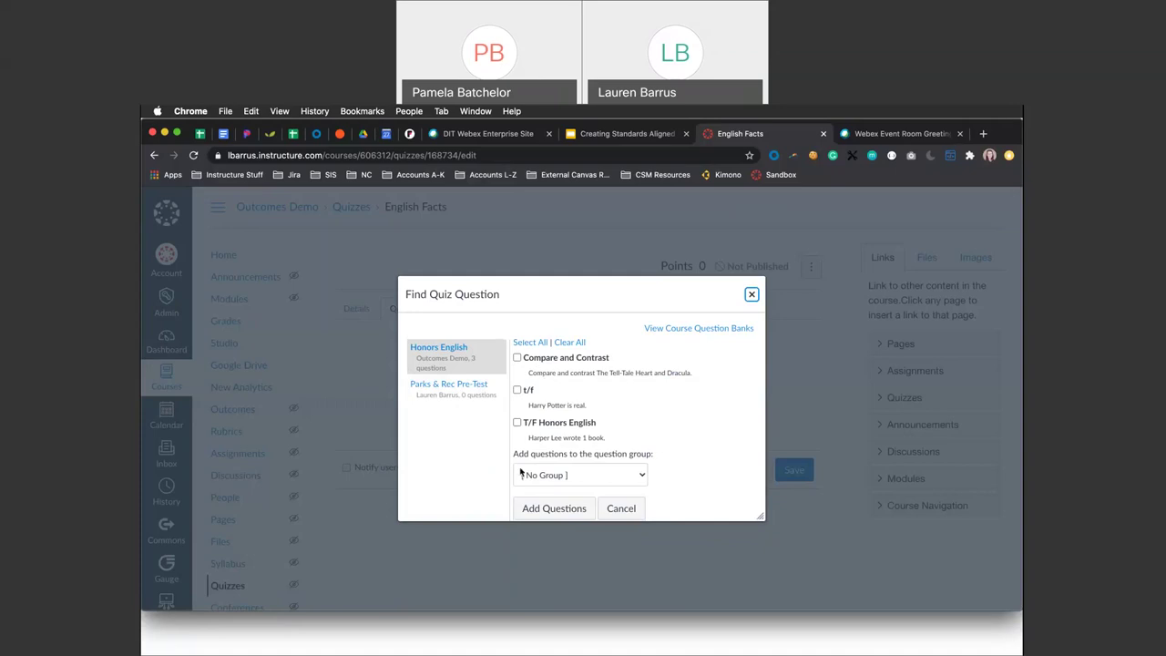
left_click(516, 357)
left_click(517, 422)
left_click(568, 507)
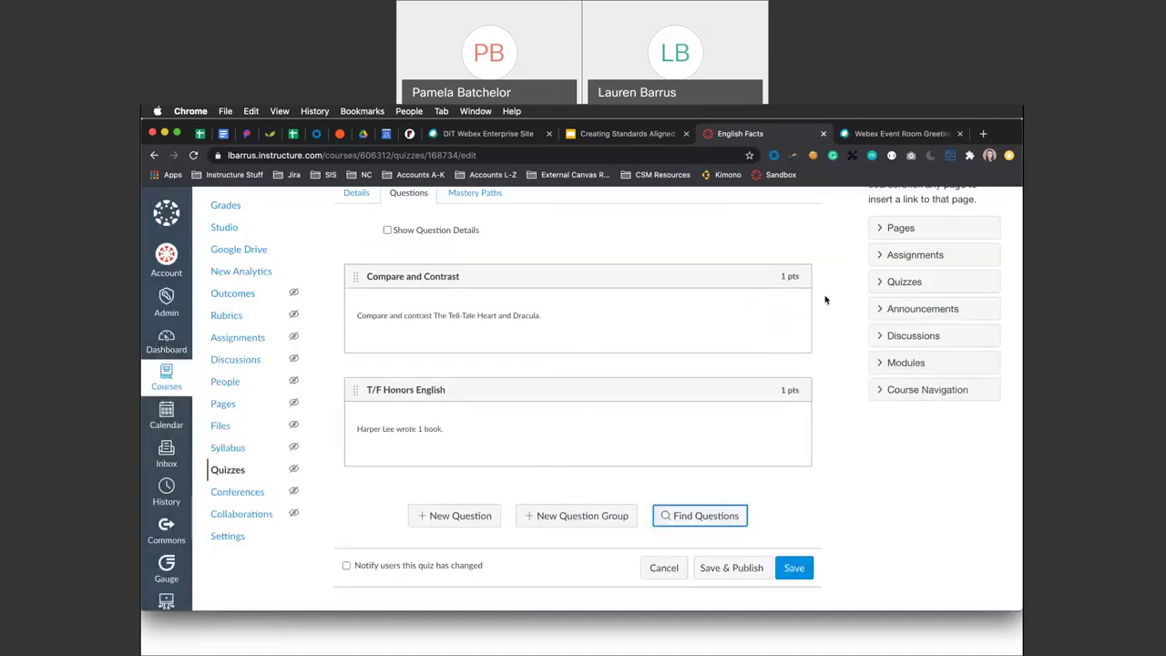
scroll(825, 300, "up", 1)
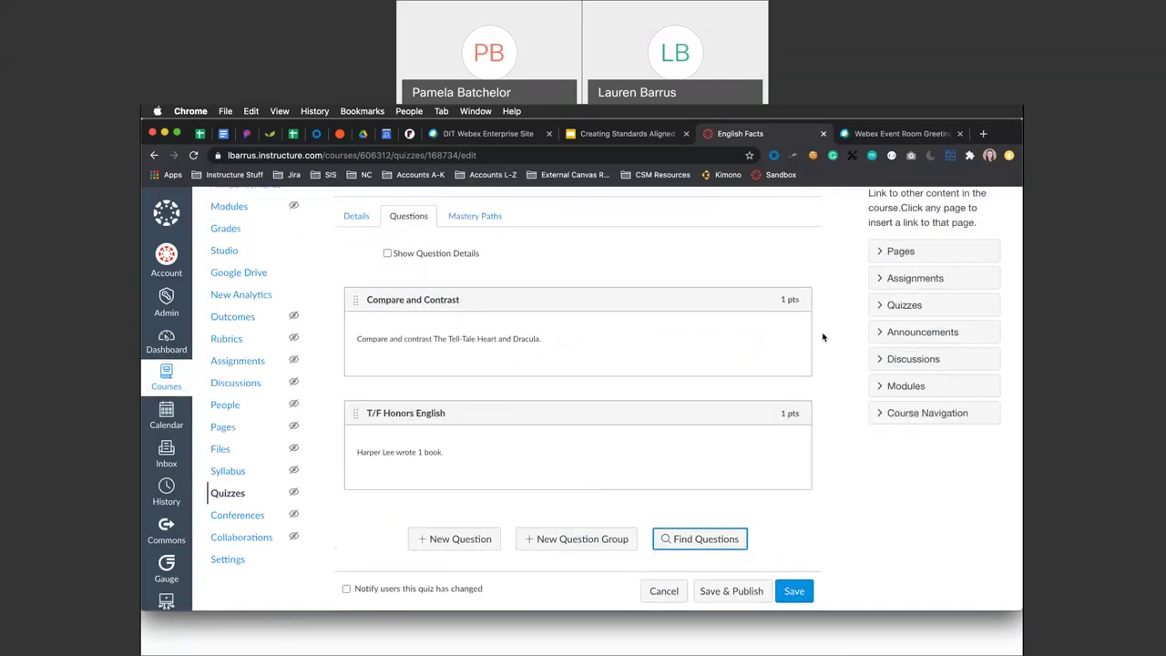
left_click(746, 592)
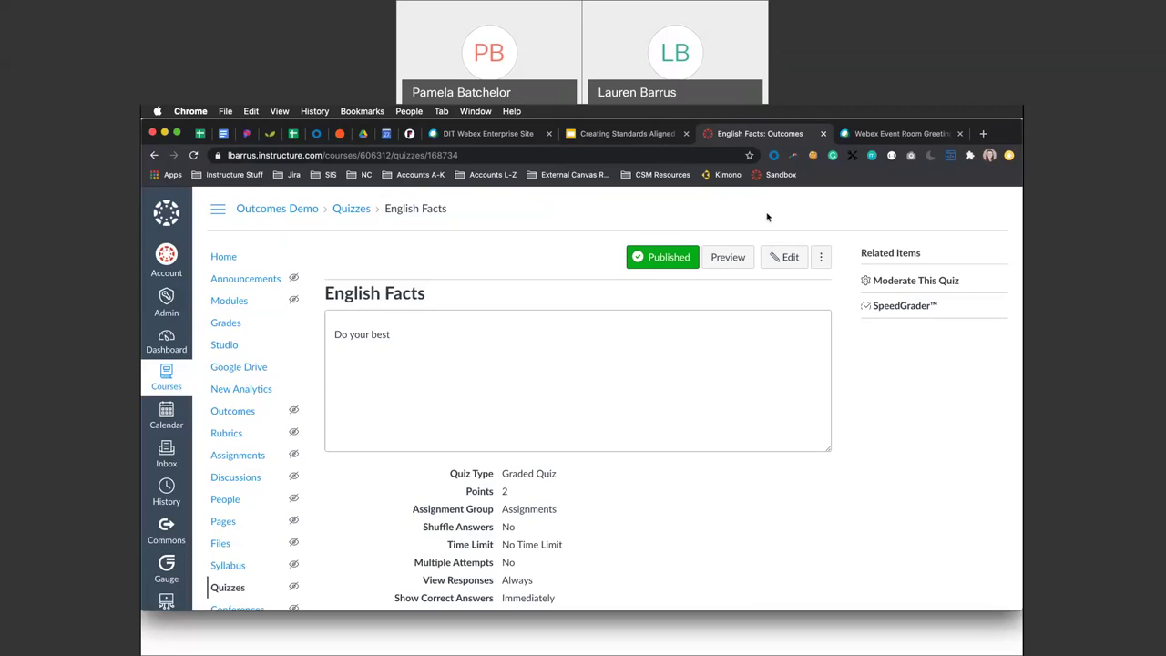
- Switch to the Creating Standards Aligned Quizzes with Outcomes presentation and show the Learning Mastery Gradebook slide
left_click(679, 136)
left_click(238, 490)
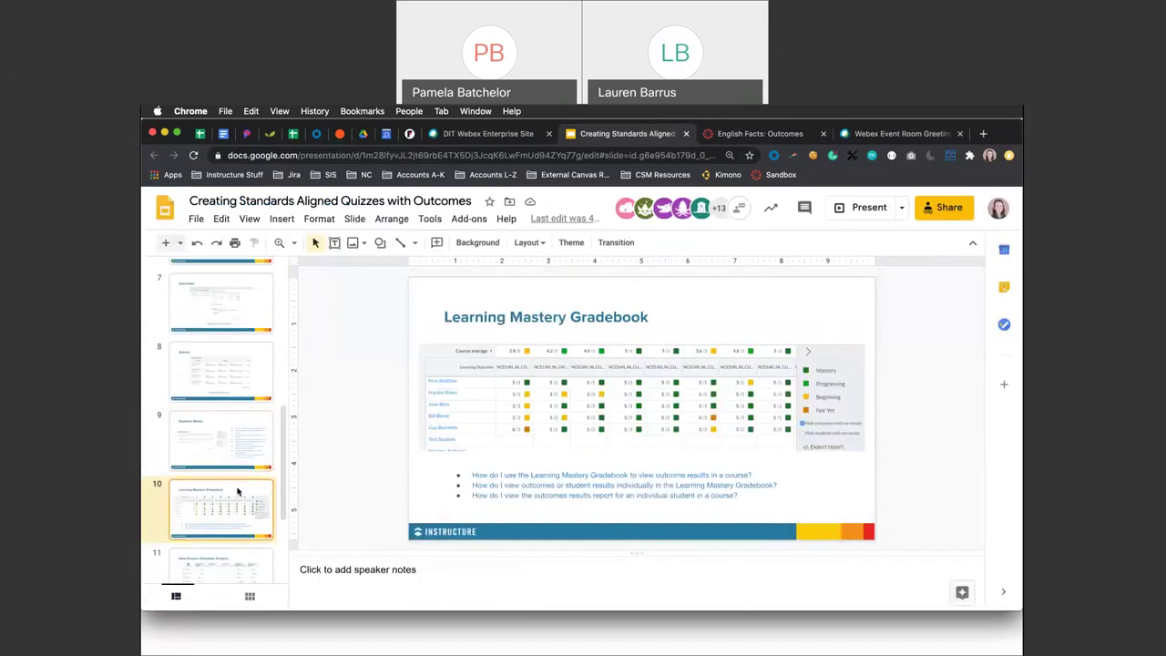
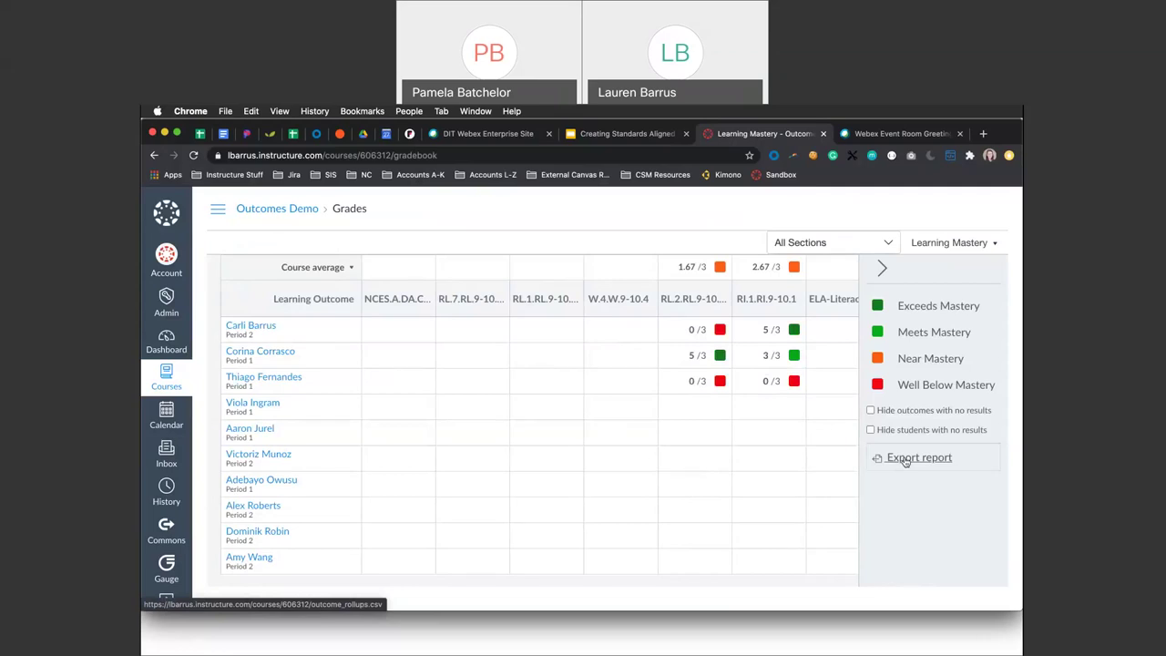
- In the Learning Mastery gradebook, hide students and outcomes with no results and show only Well Below Mastery scores
left_click(871, 432)
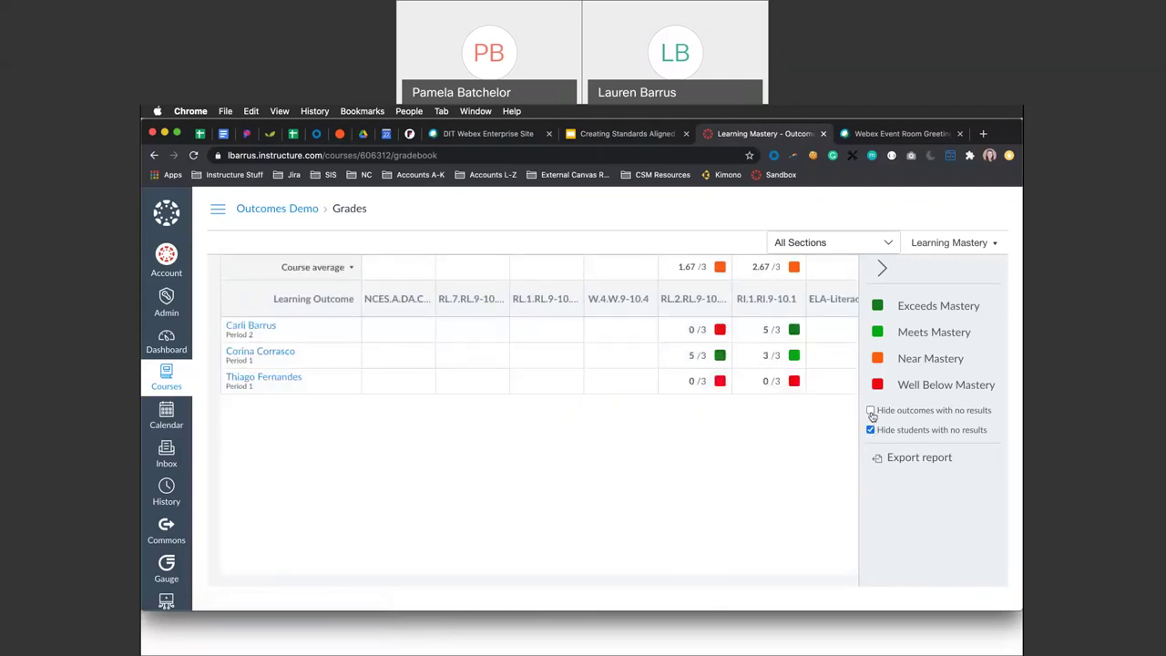
left_click(871, 410)
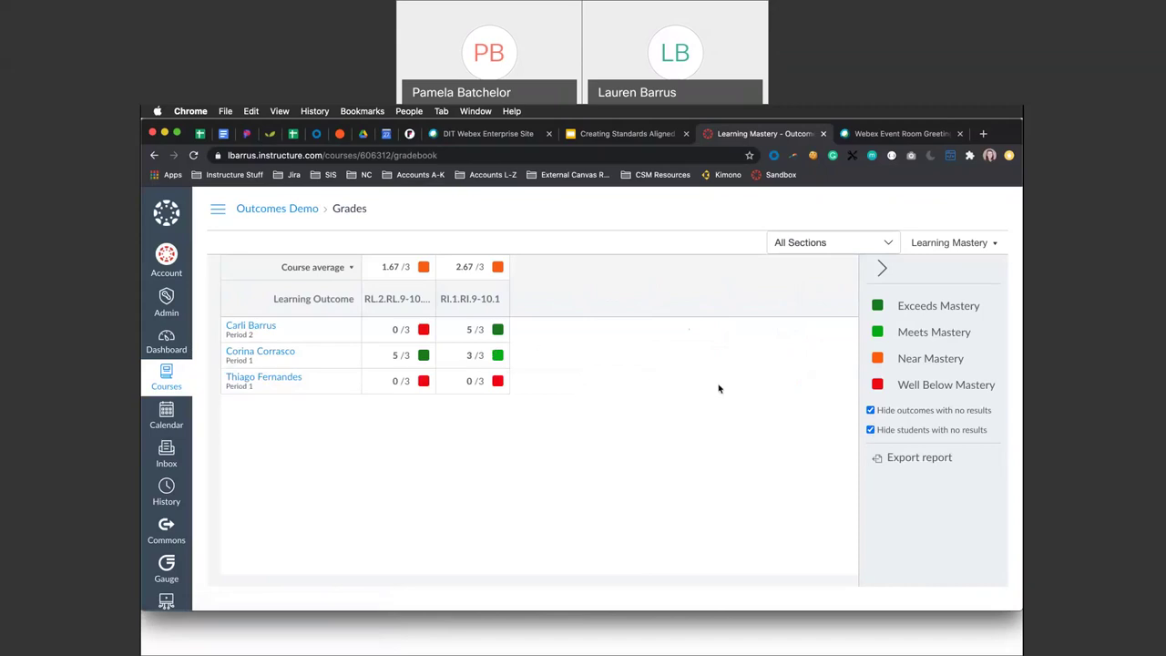
left_click(877, 333)
left_click(877, 307)
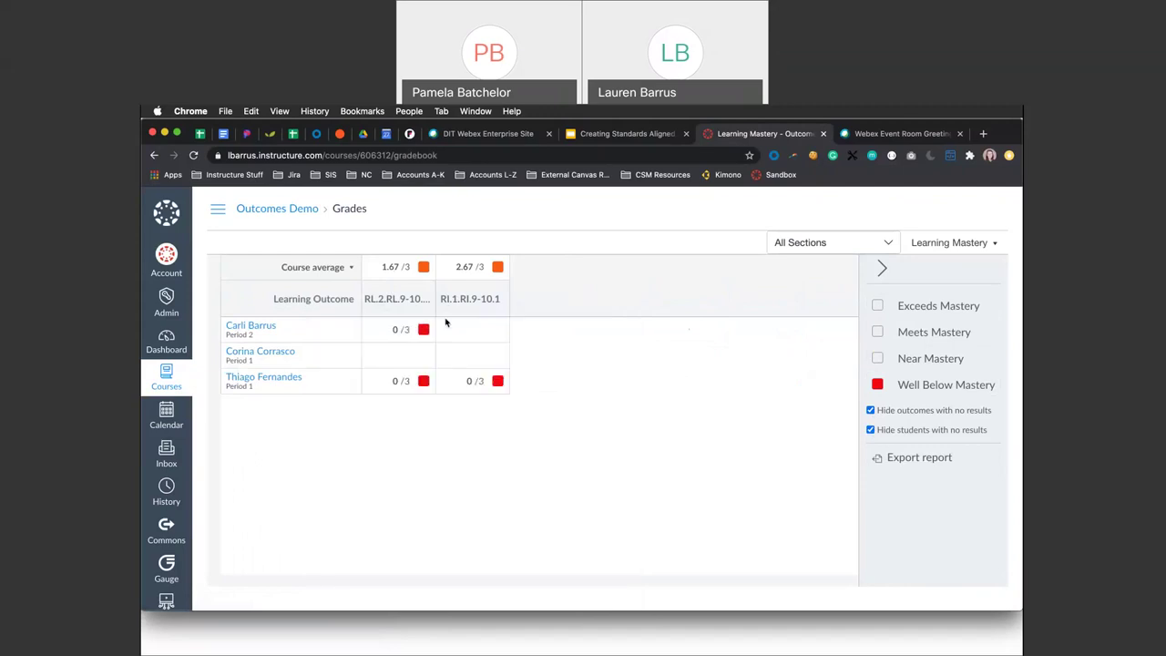
mouse_move(407, 299)
- From the Outcomes Demo home page, start copying the English Facts quiz to another course and select 8th Grade Math as the destination
left_click(302, 211)
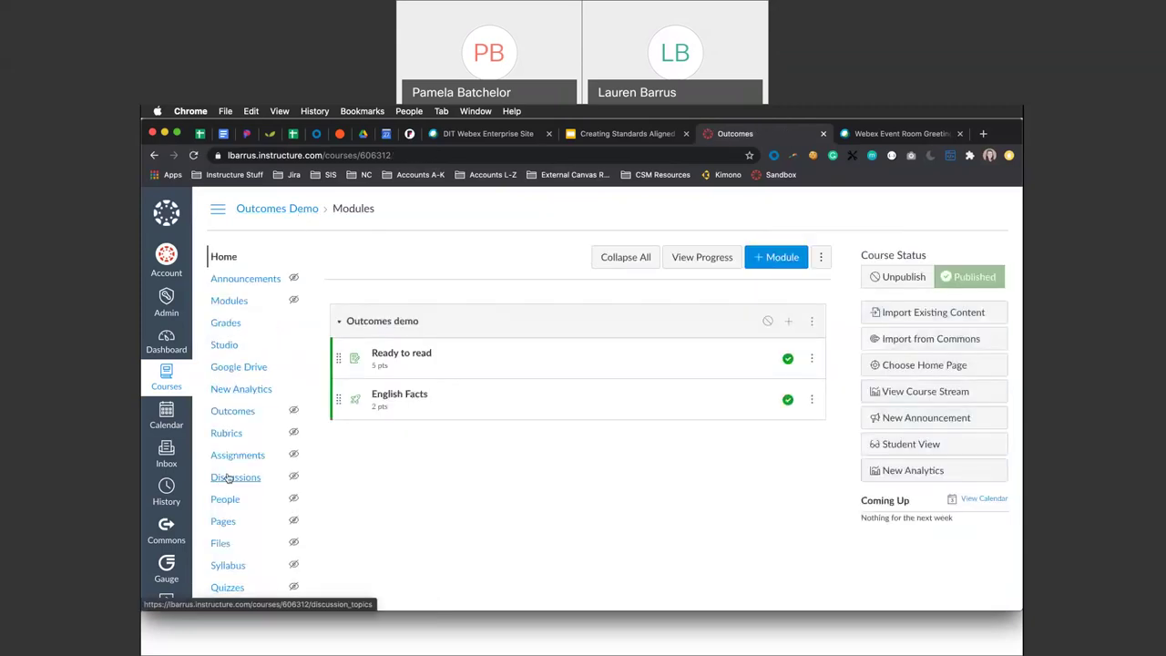
scroll(228, 479, "down", 2)
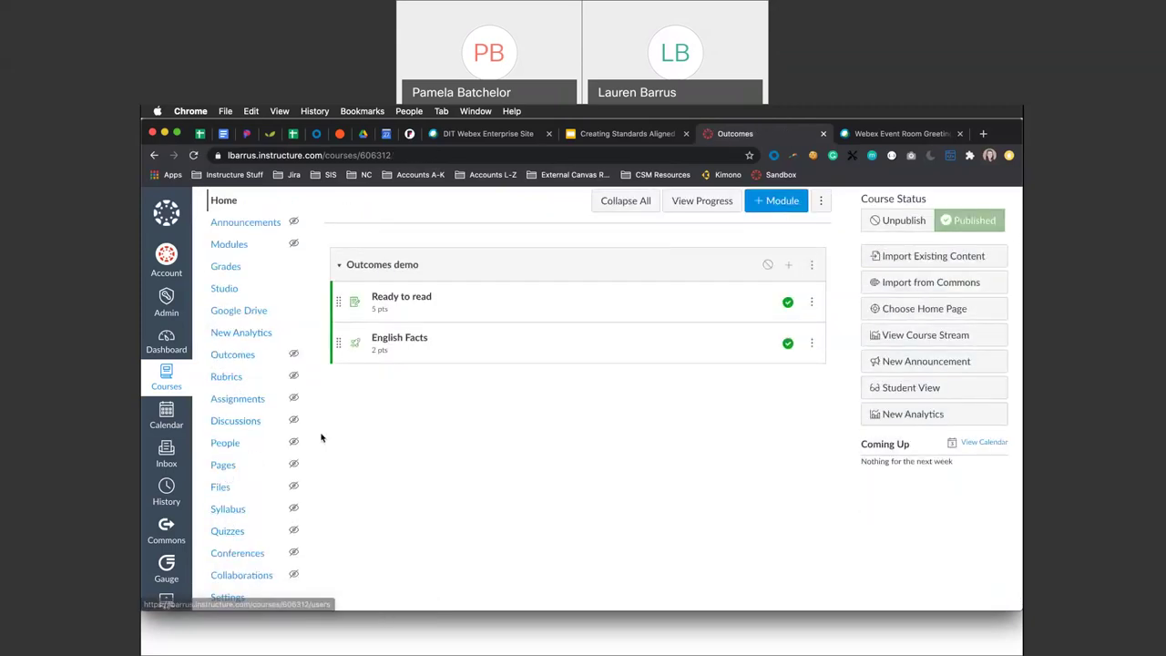
left_click(813, 344)
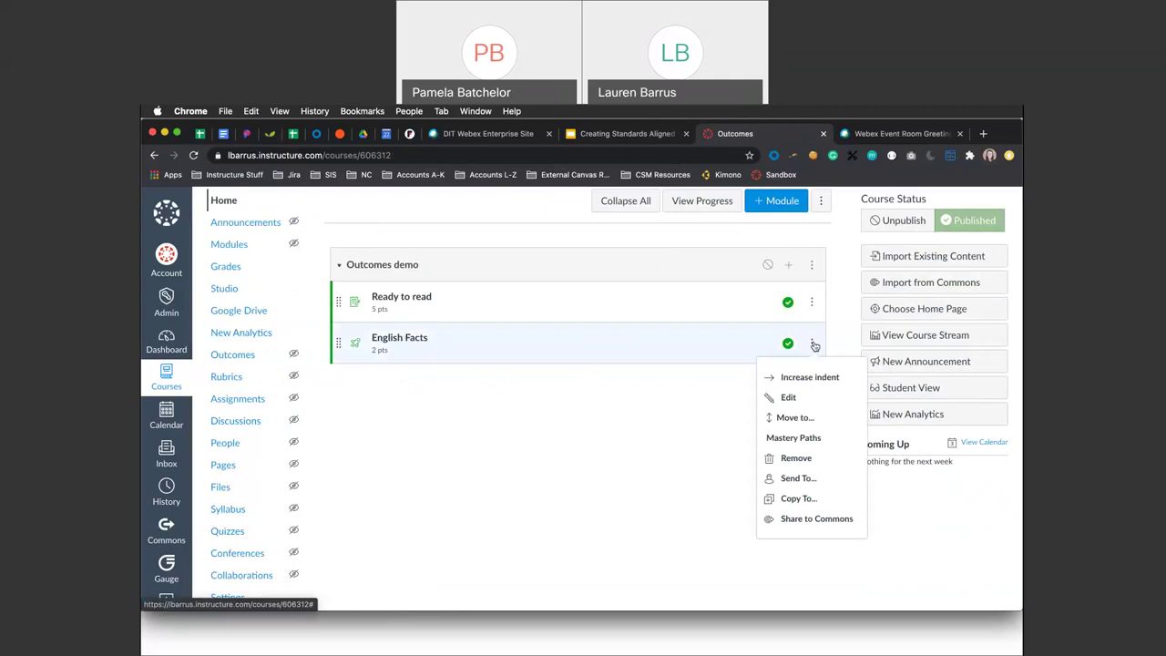
left_click(796, 503)
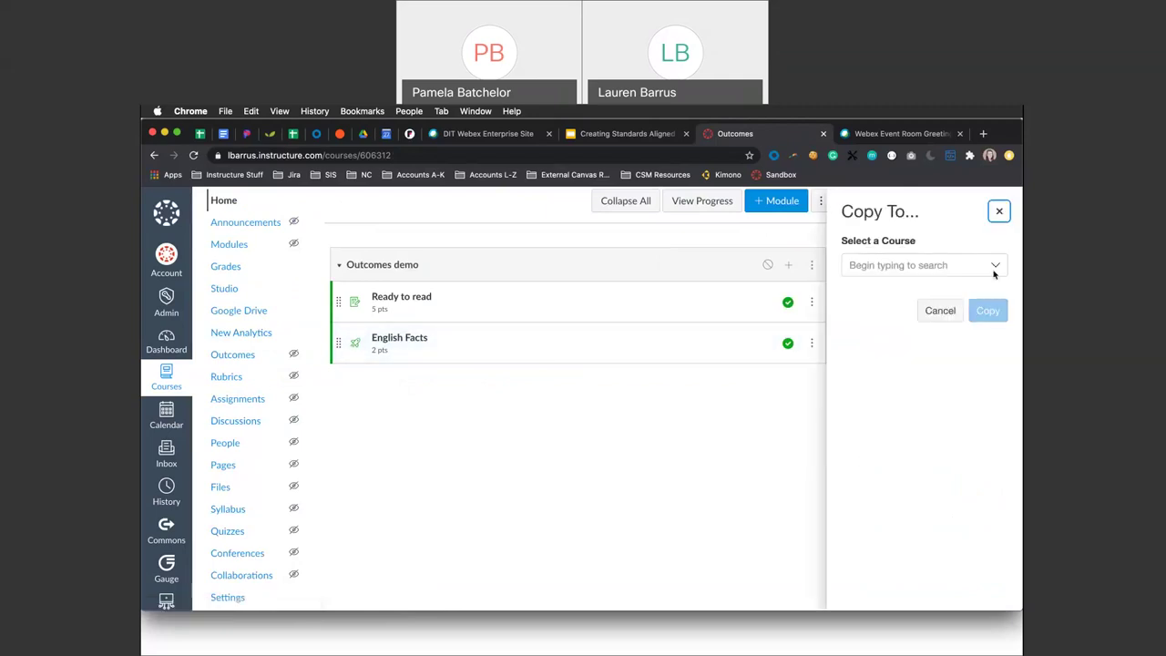
left_click(994, 272)
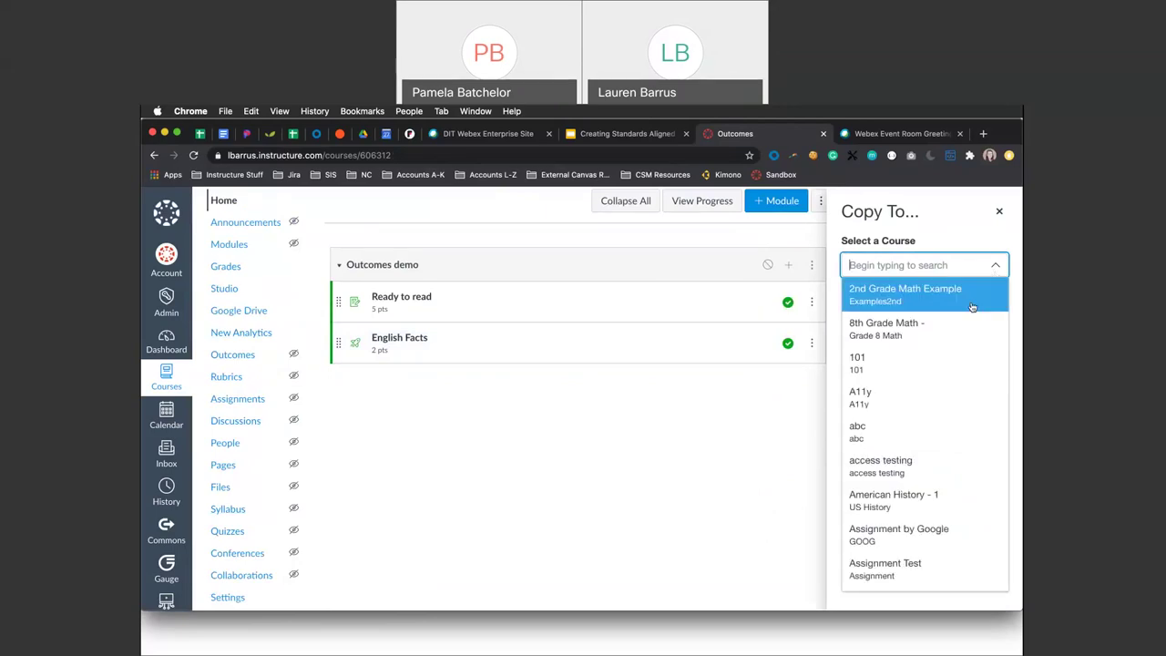
scroll(923, 387, "down", 4)
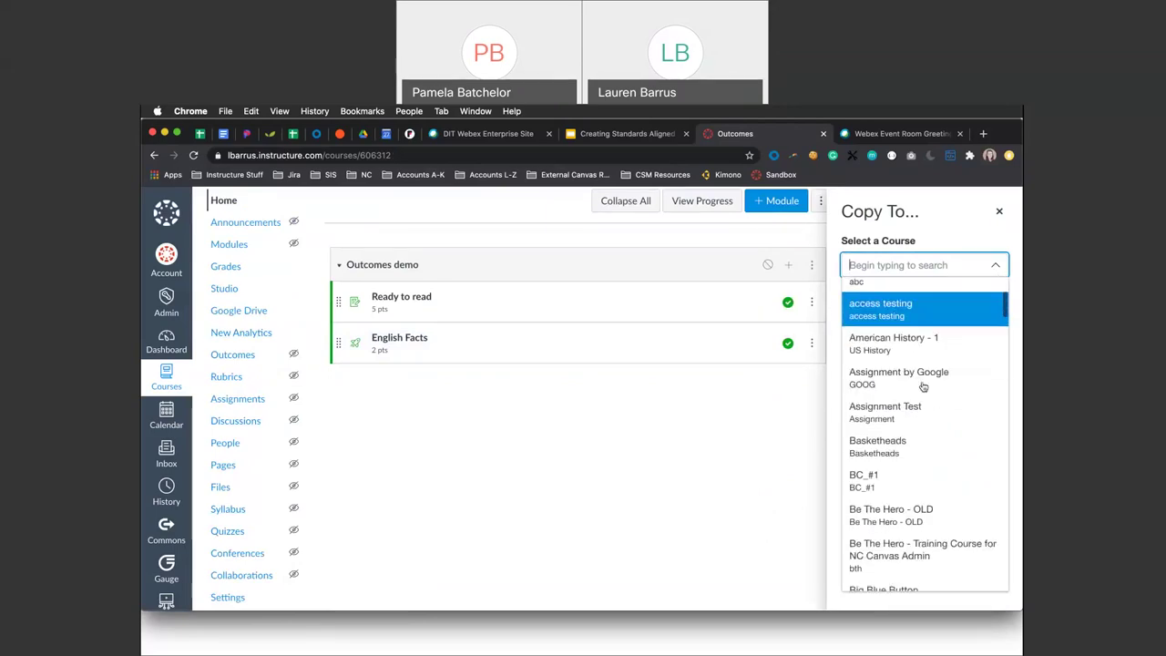
scroll(923, 388, "down", 10)
scroll(923, 387, "up", 15)
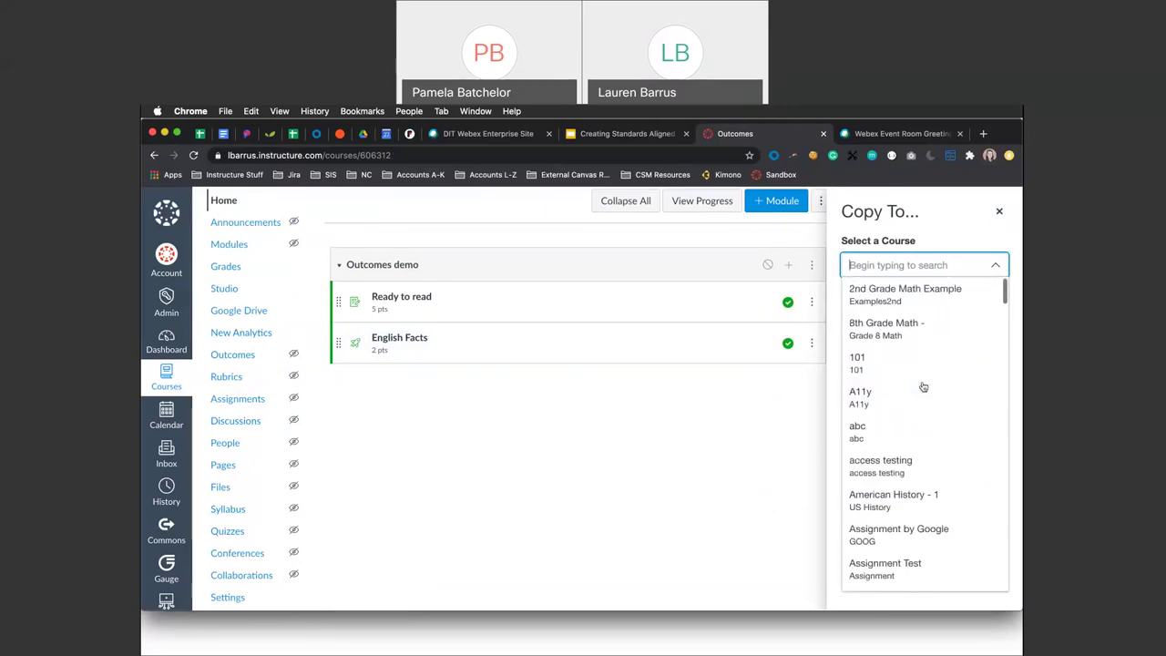
left_click(894, 334)
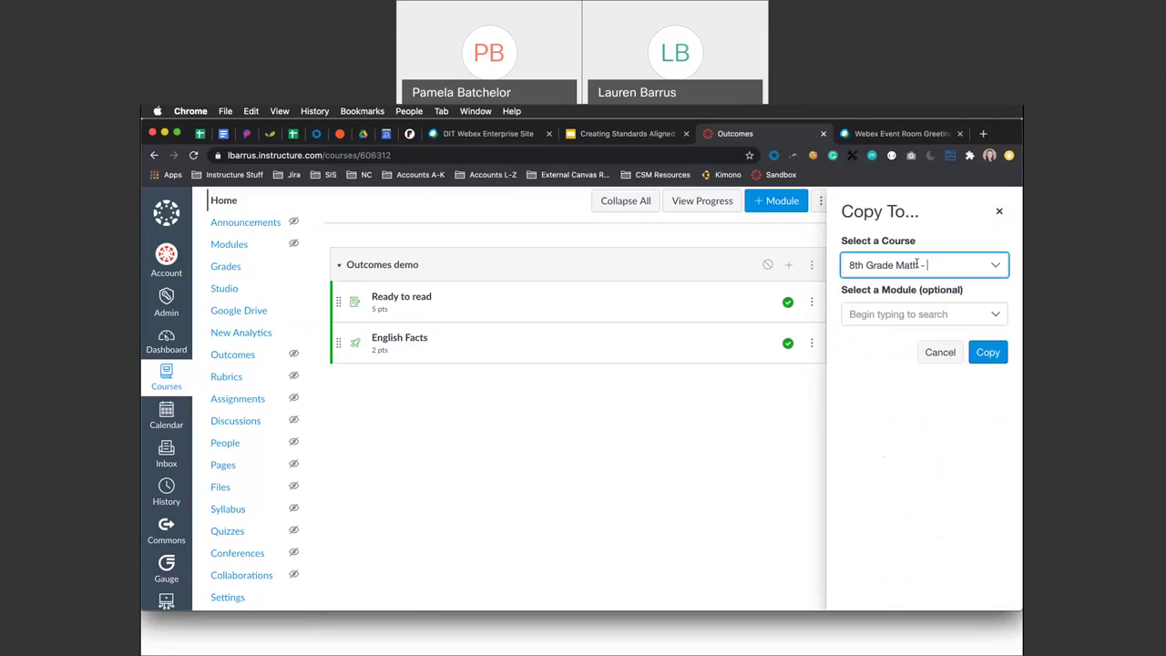
- Choose the Bestest Mench module with placement At the Top, copy the quiz there and close the copy form
left_click(957, 313)
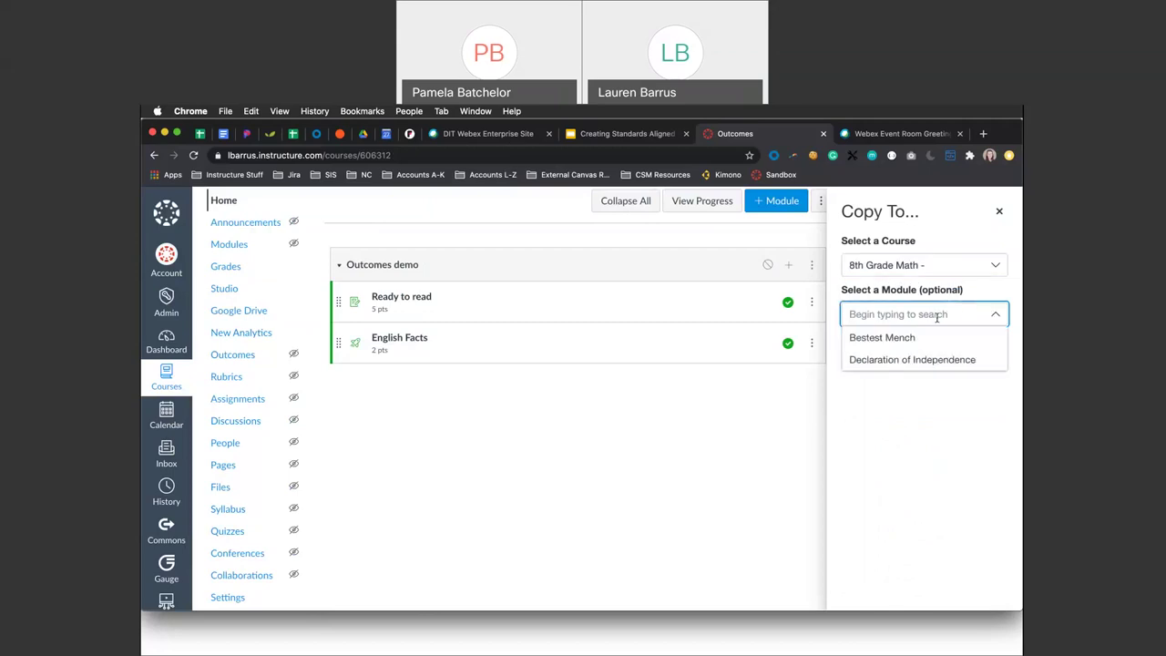
left_click(898, 339)
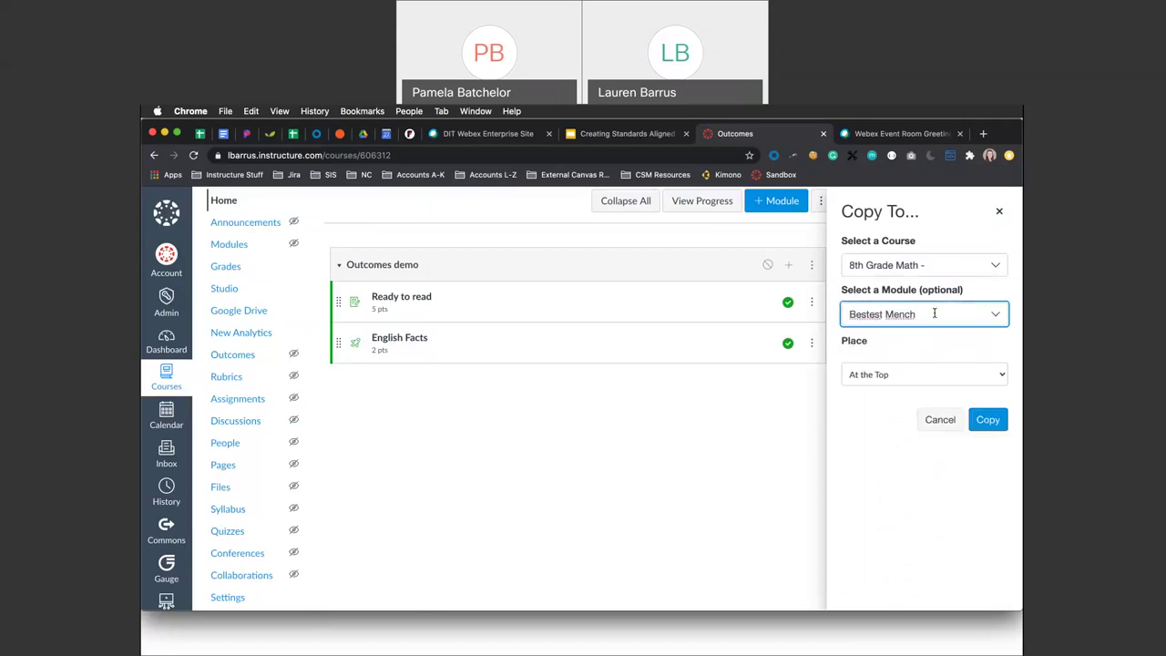
left_click(935, 375)
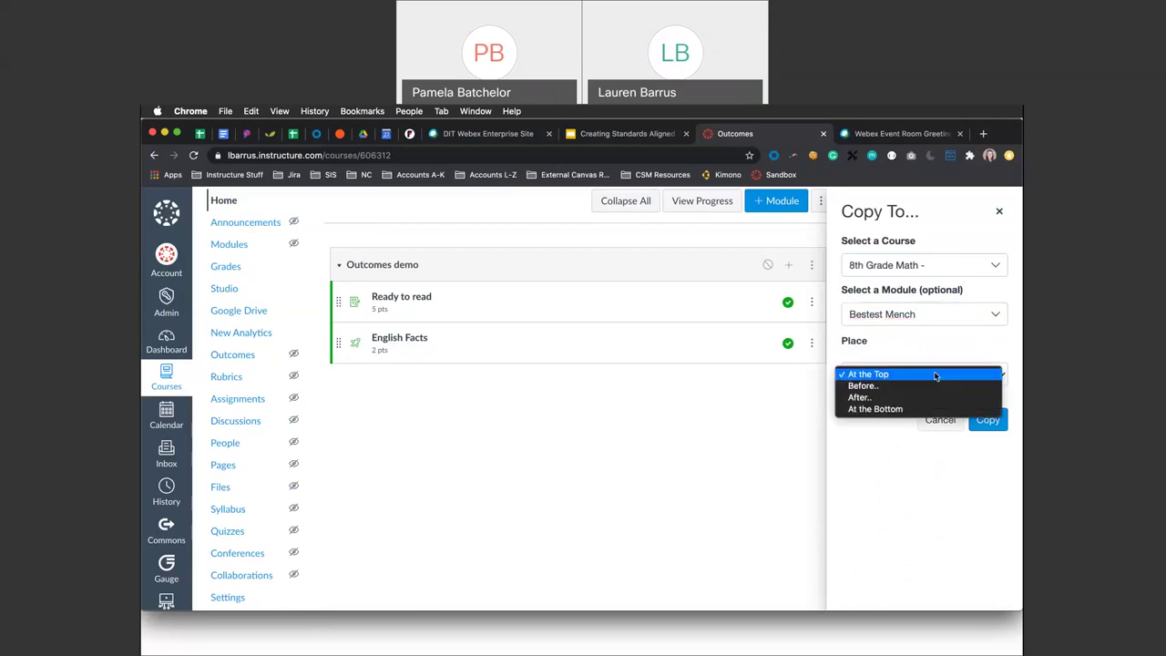
left_click(945, 358)
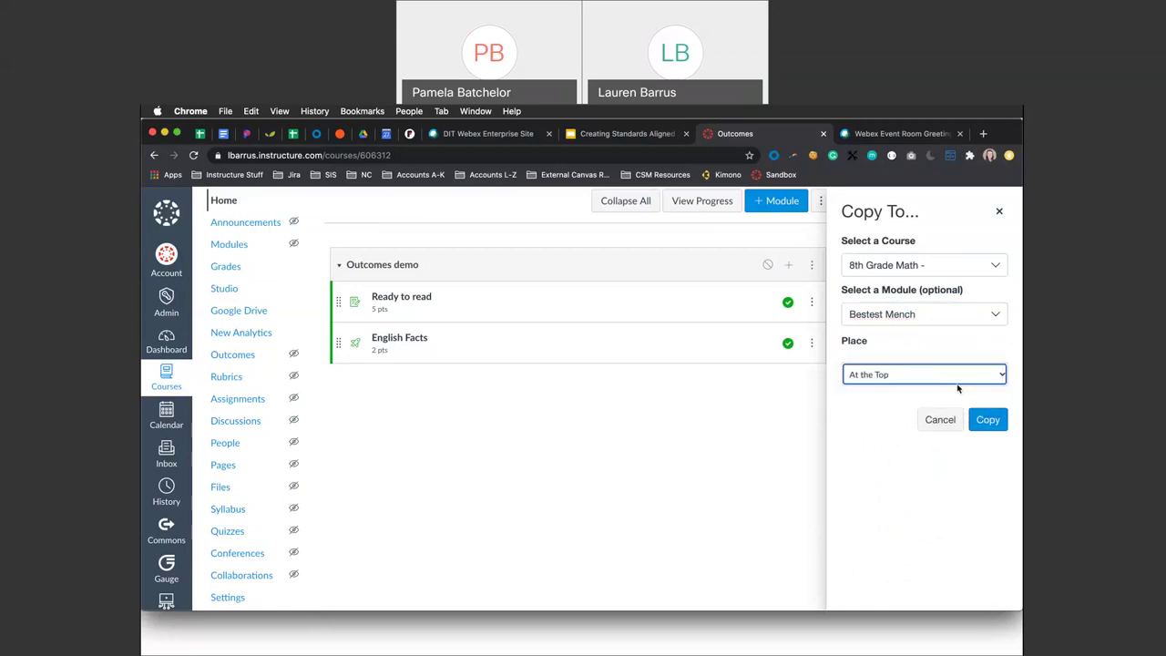
left_click(987, 420)
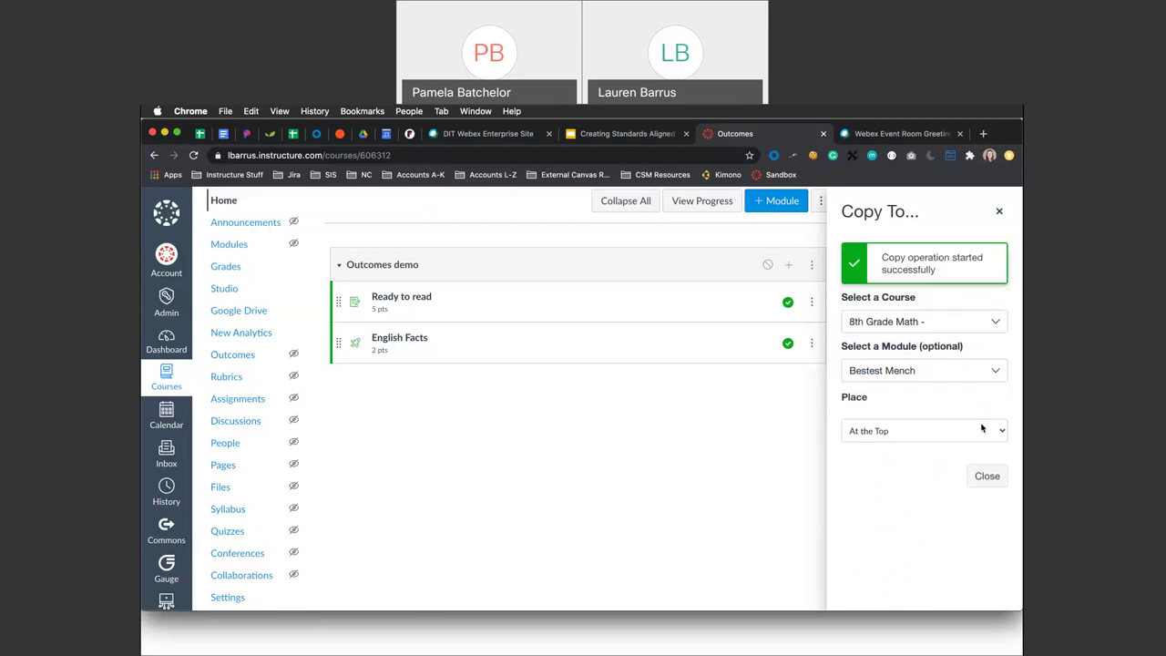
left_click(987, 476)
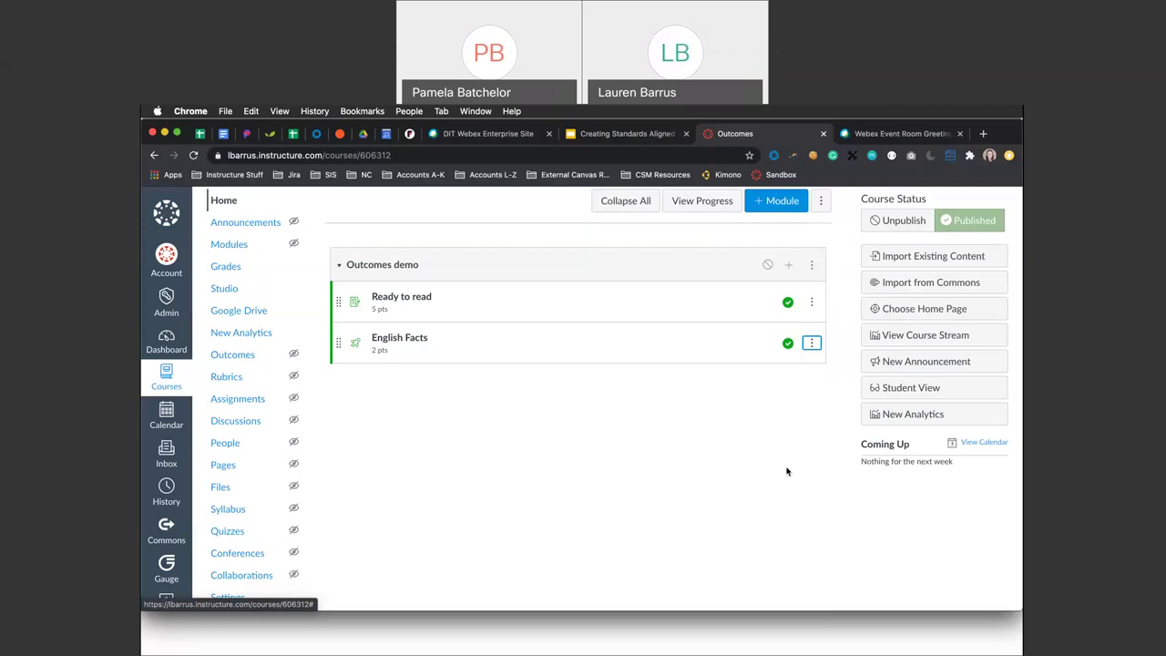
- View the Send To form for the English Facts quiz, close it without sending, and review the quiz's other sharing options
left_click(811, 342)
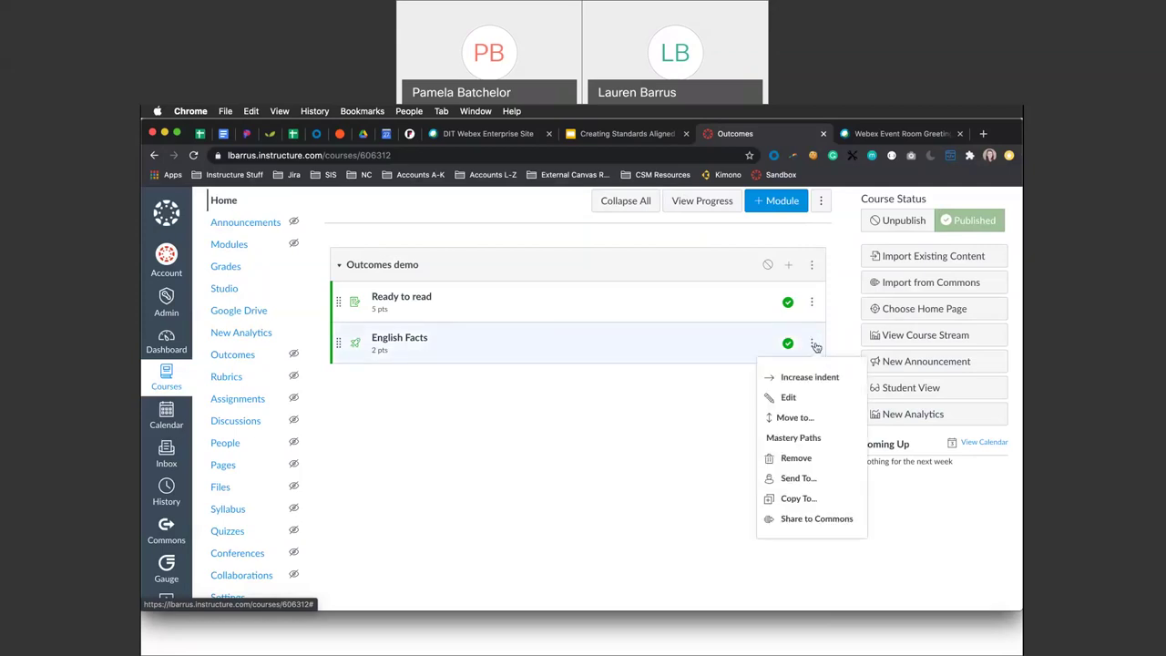
left_click(810, 480)
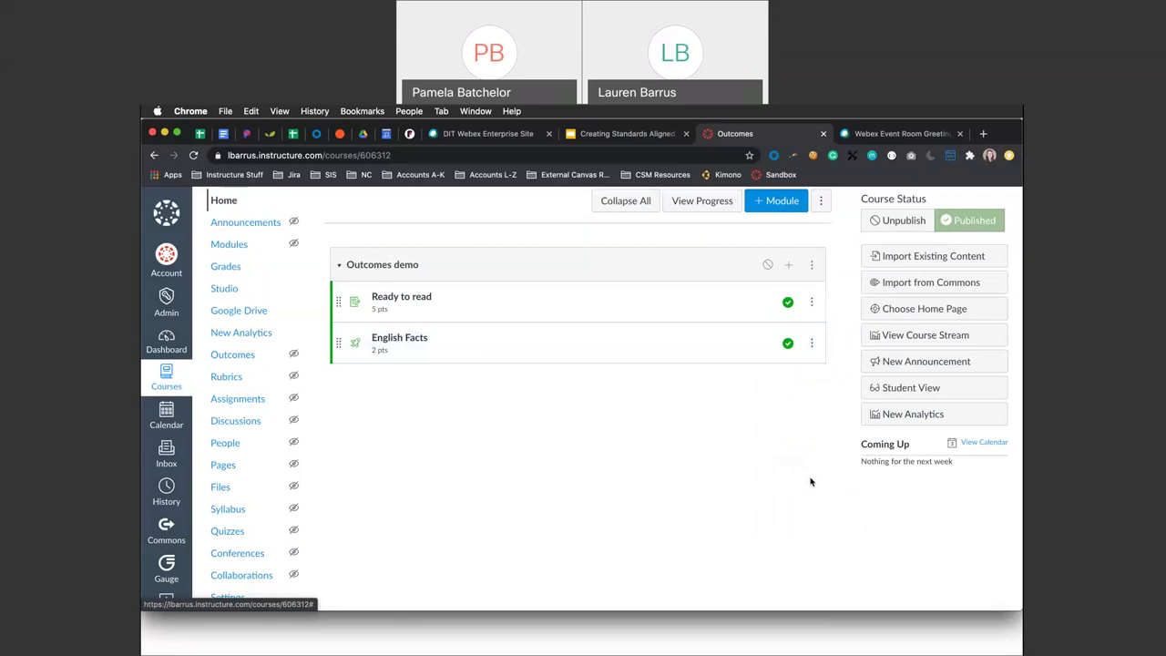
left_click(778, 418)
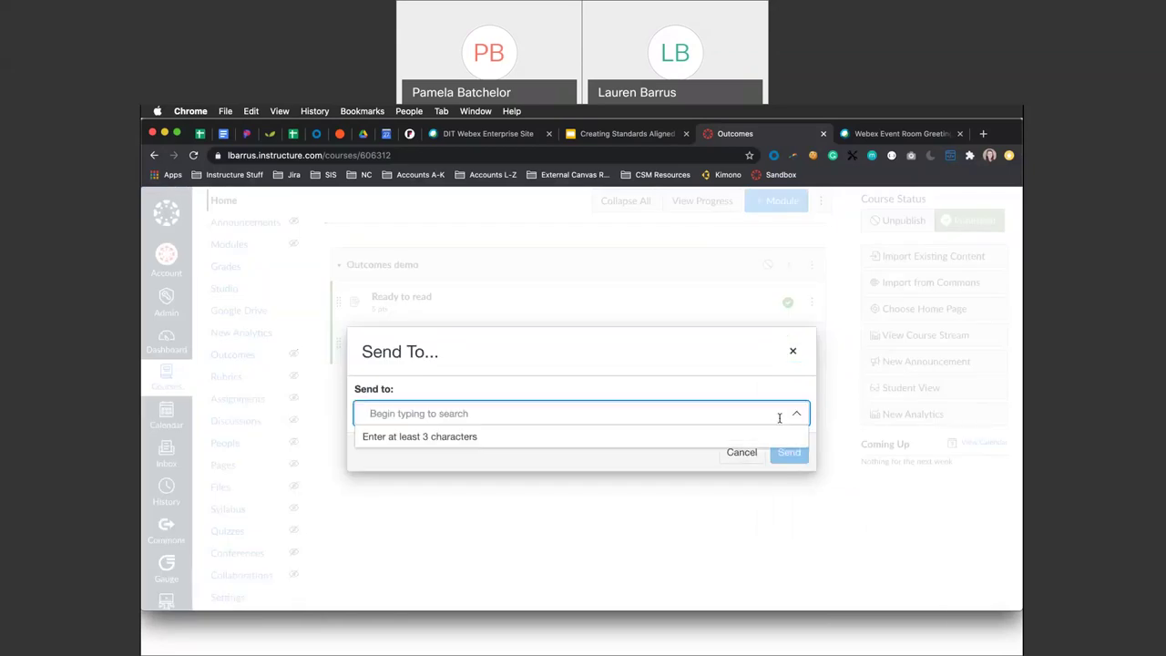
left_click(779, 417)
left_click(792, 352)
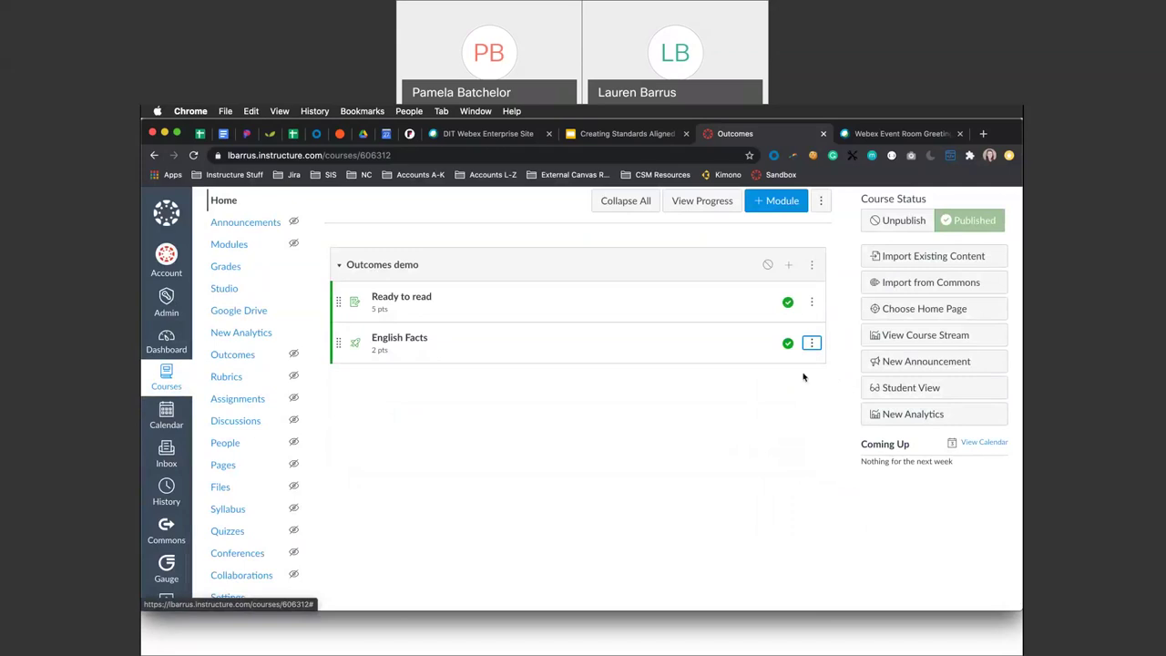
left_click(813, 344)
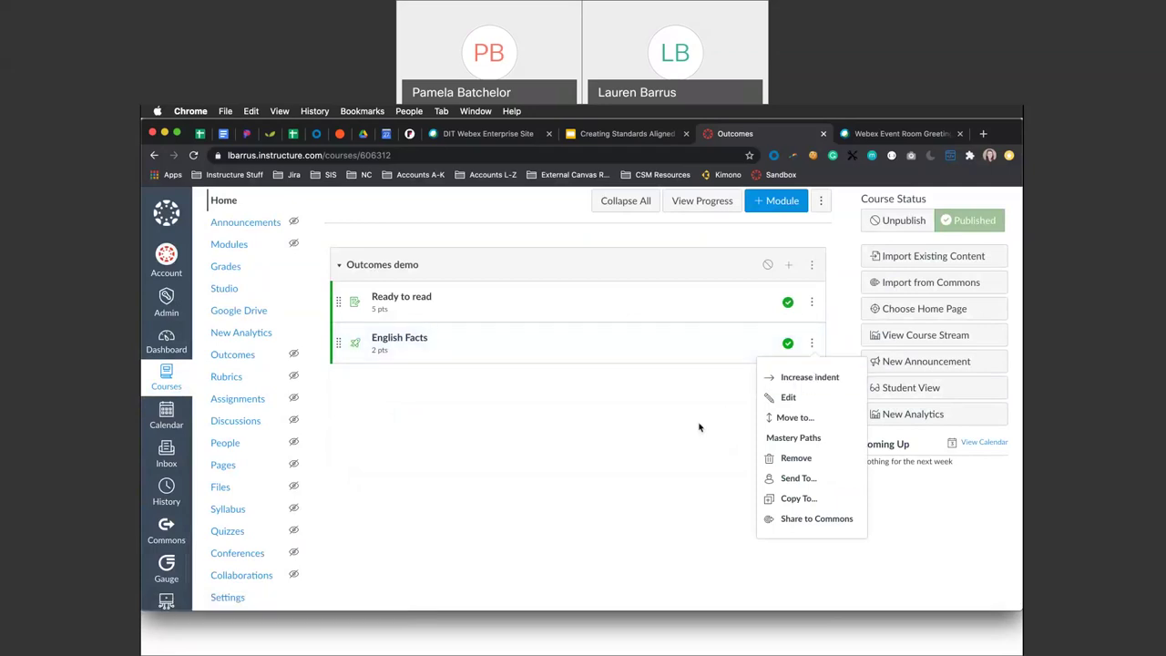
left_click(699, 427)
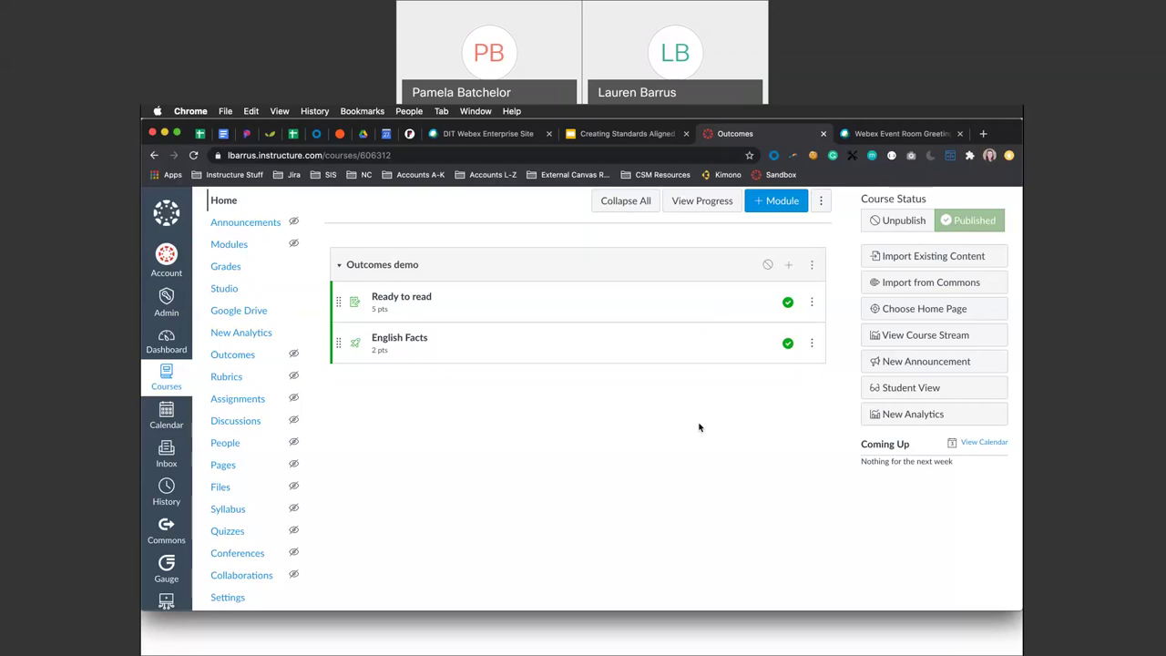
- Add a new assignment named New Quiz to the Outcomes demo module
left_click(791, 267)
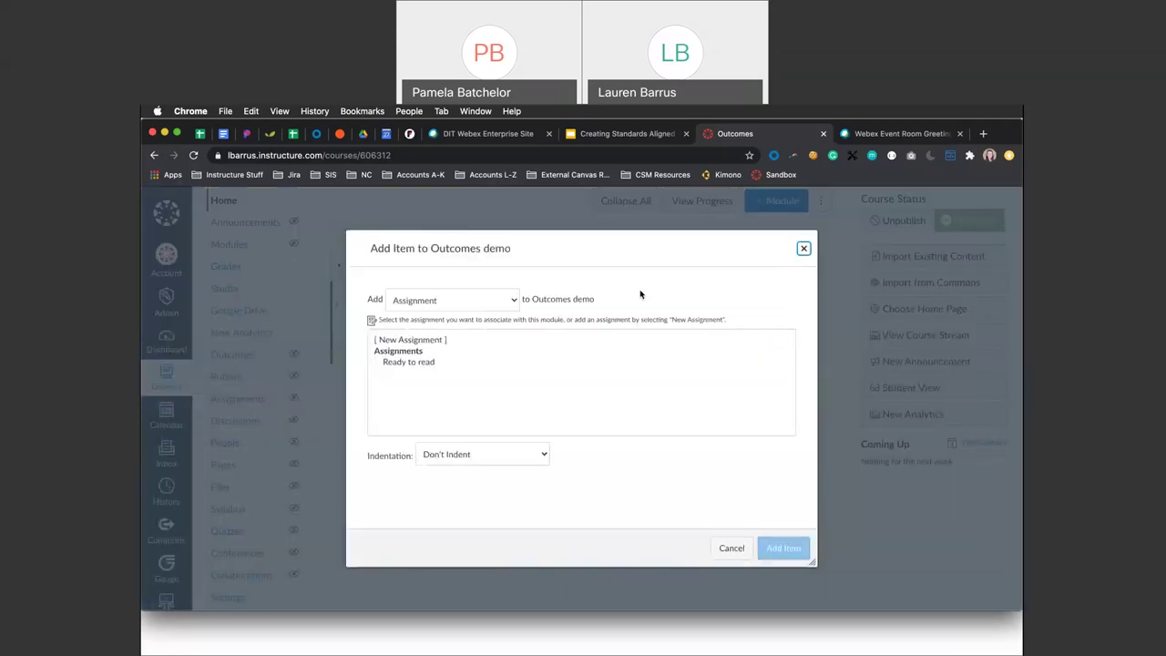
left_click(517, 304)
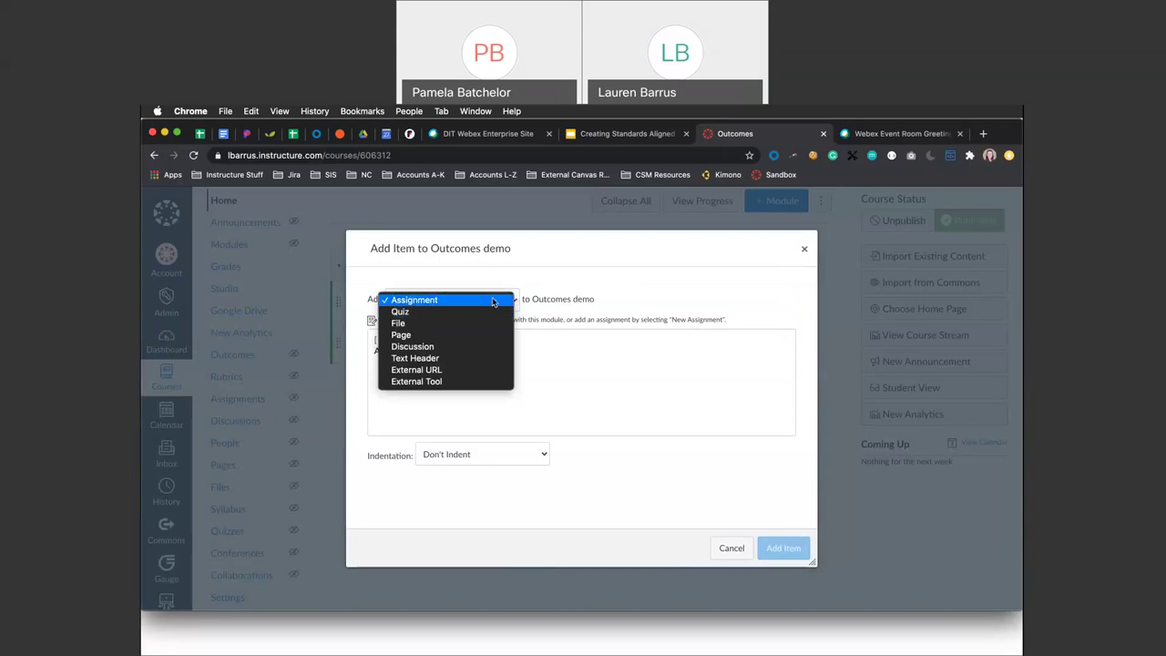
left_click(493, 302)
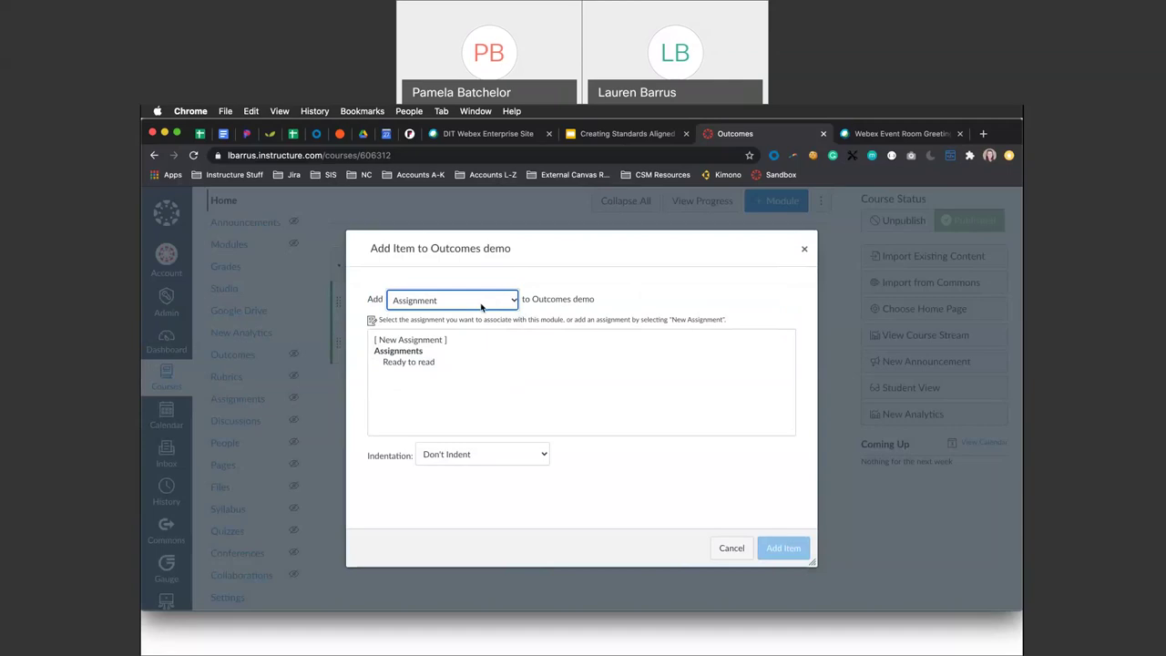
left_click(429, 341)
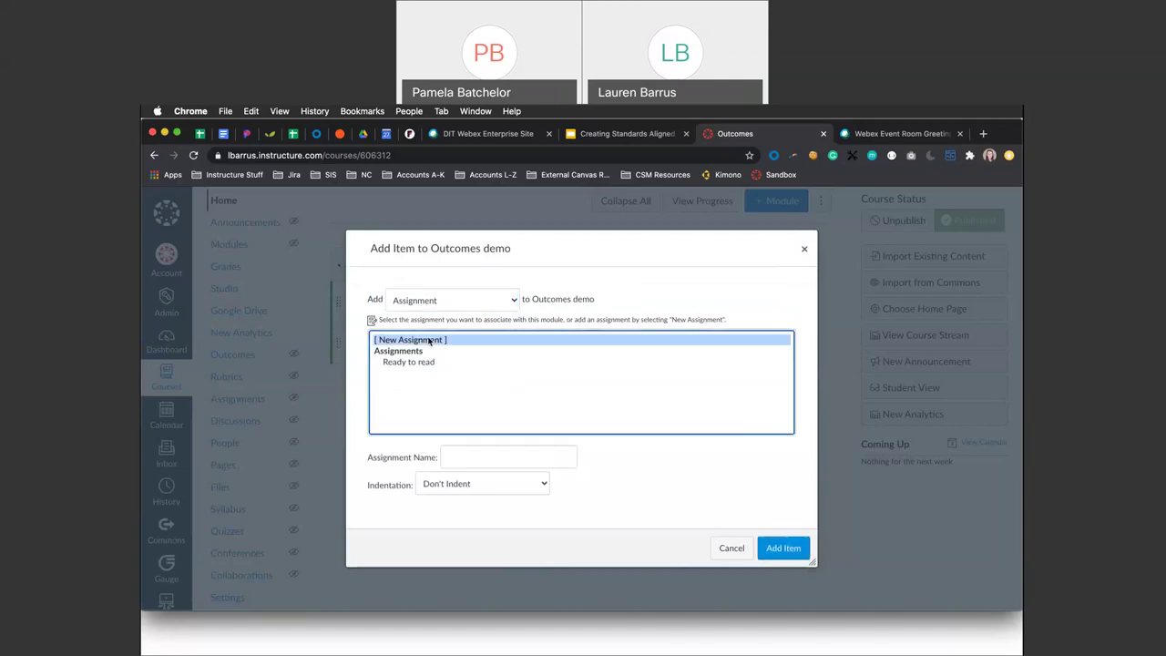
left_click(471, 462)
type("New Qui")
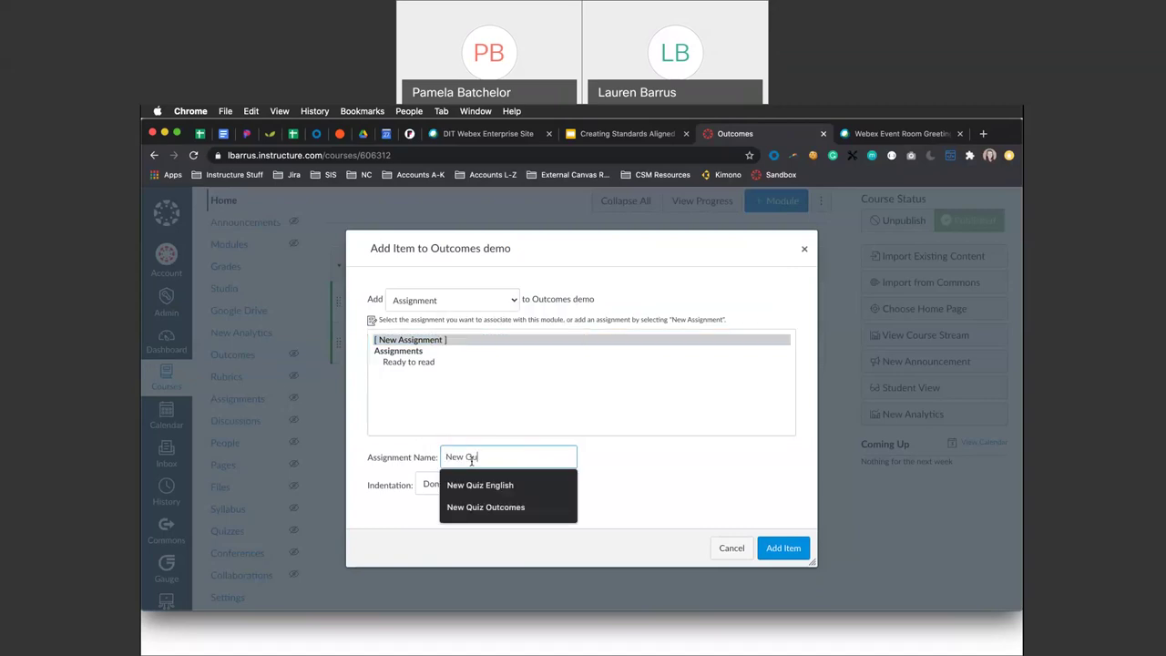
type("z")
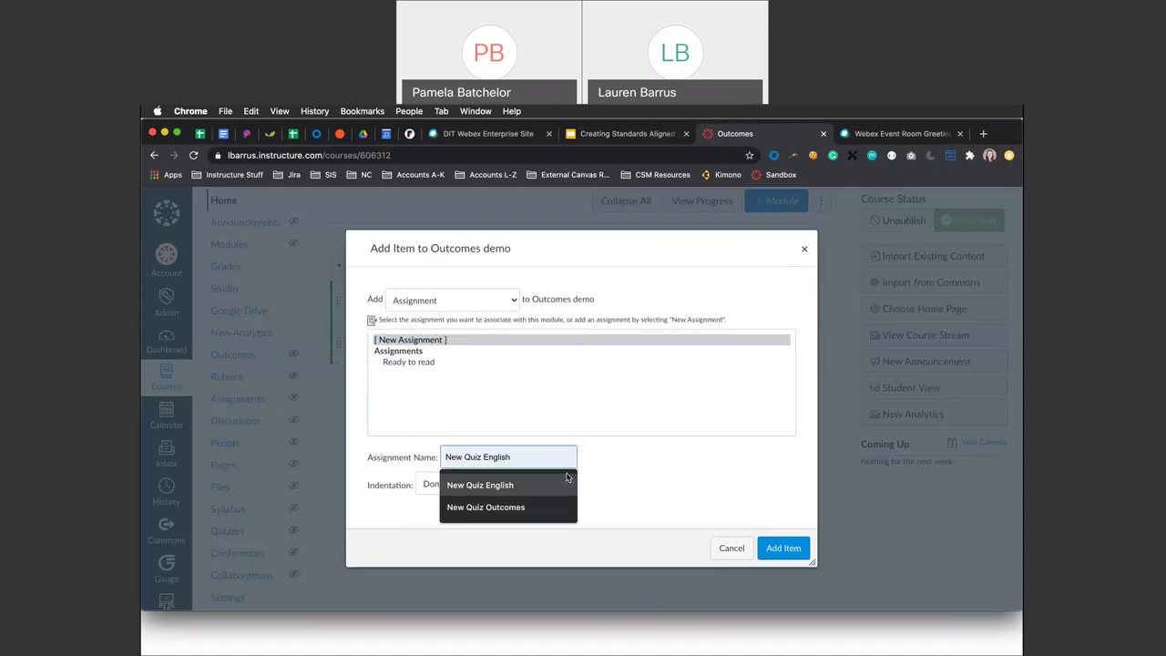
key("Escape")
left_click(605, 458)
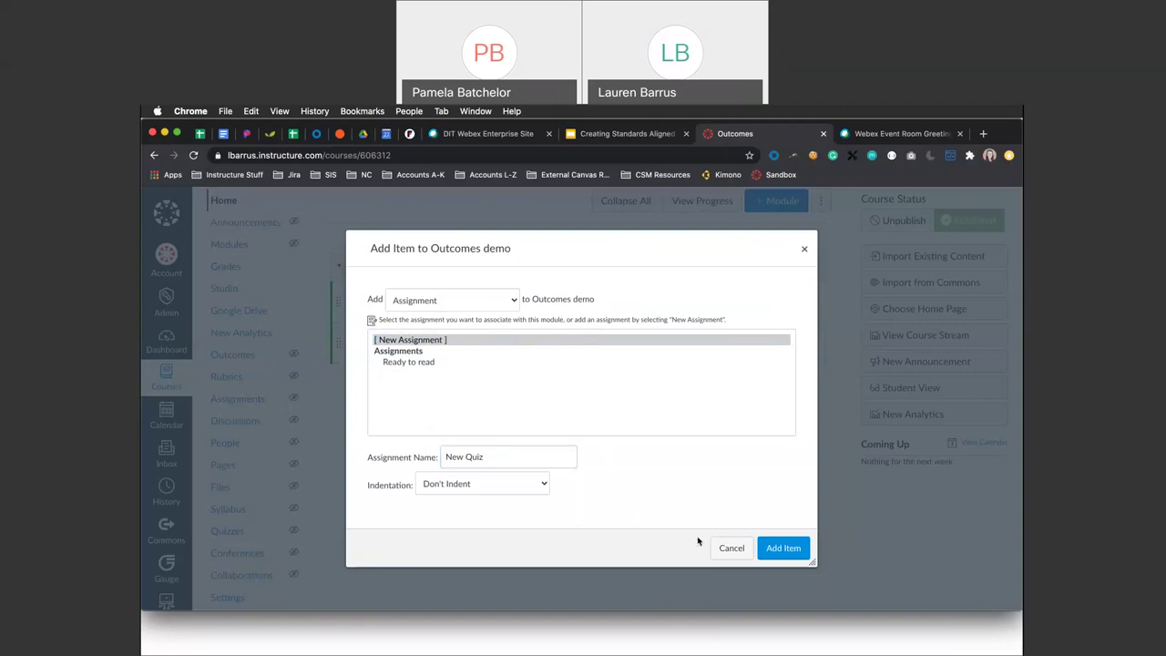
left_click(791, 548)
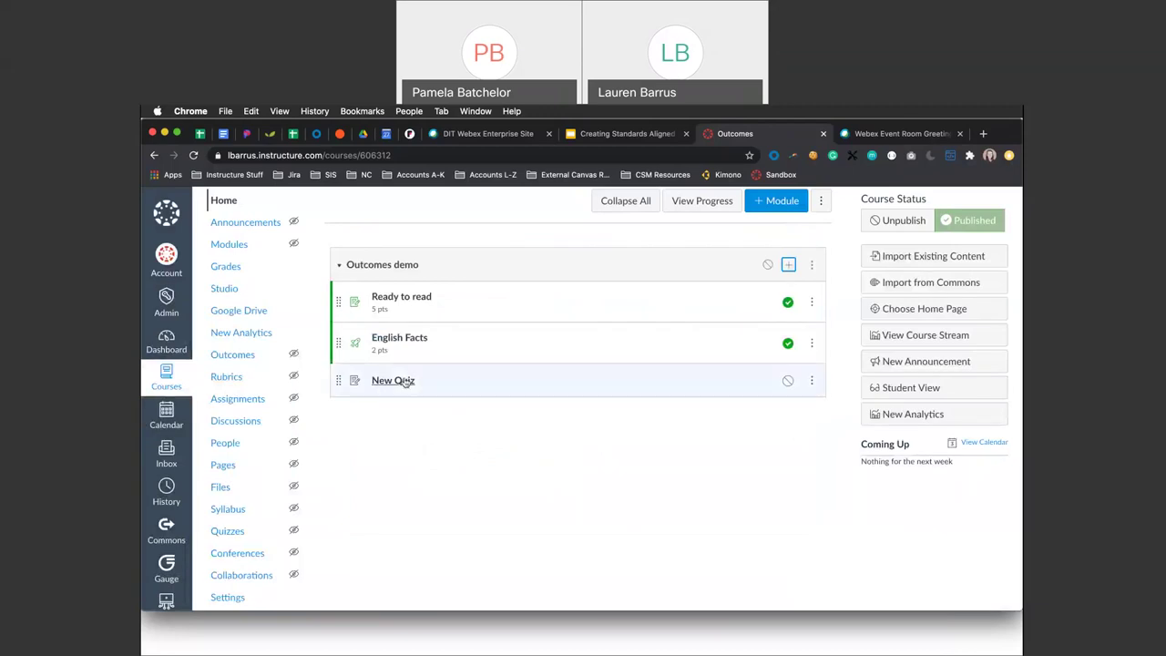
- Open the New Quiz assignment for editing and set its points to 5
left_click(405, 382)
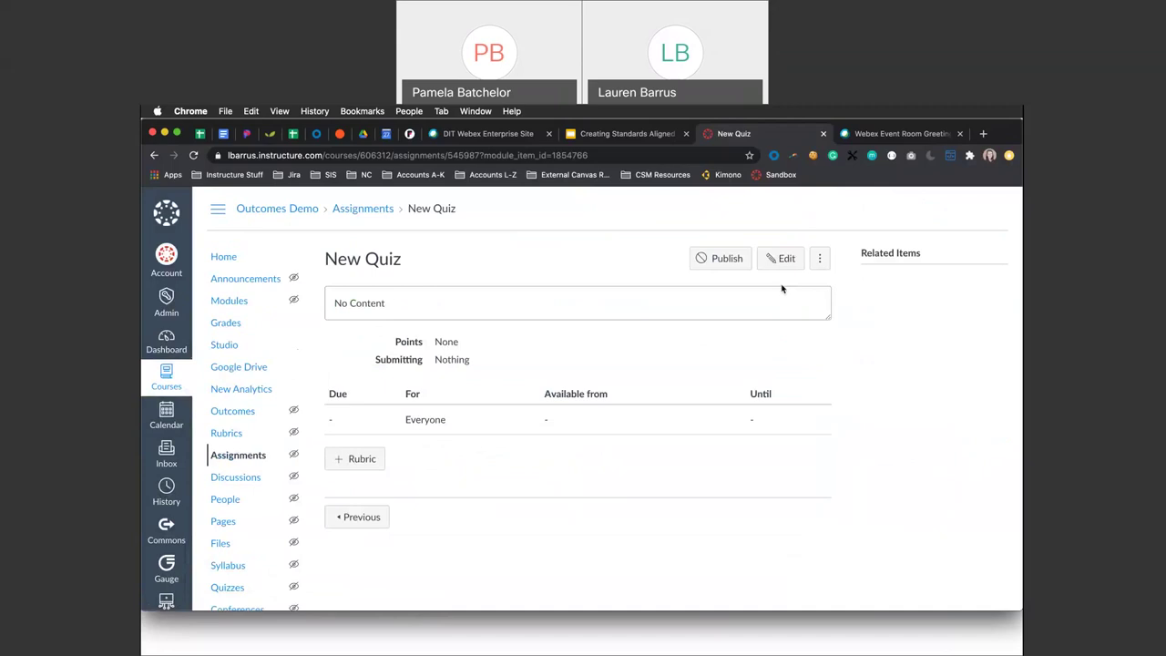
left_click(789, 260)
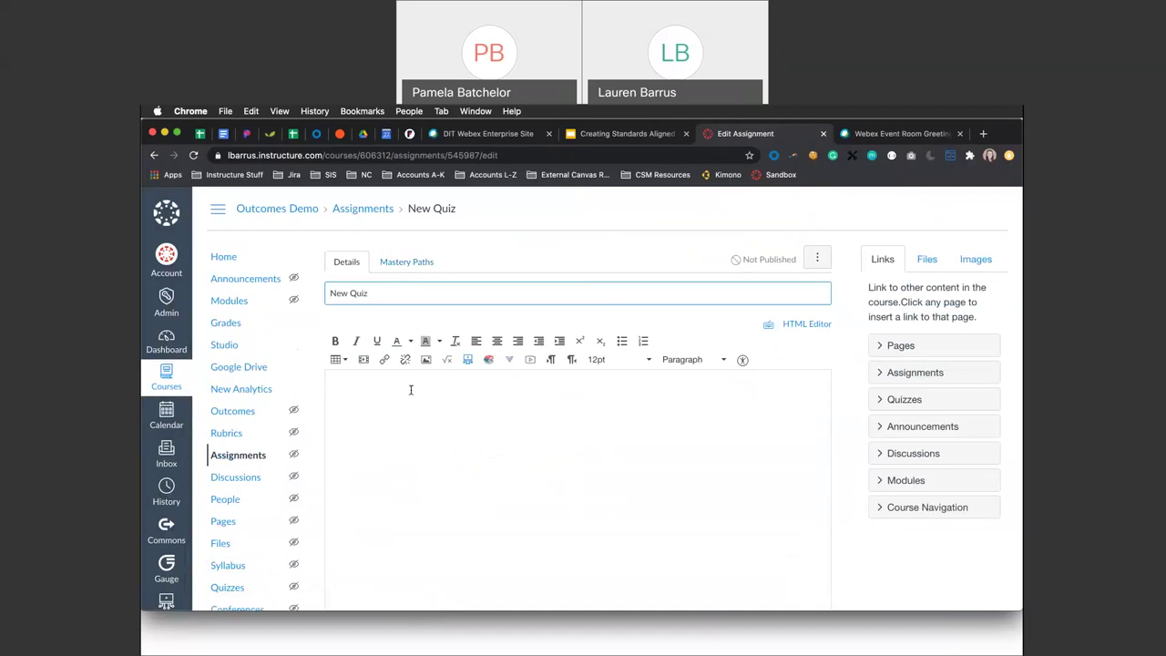
scroll(411, 417, "down", 3)
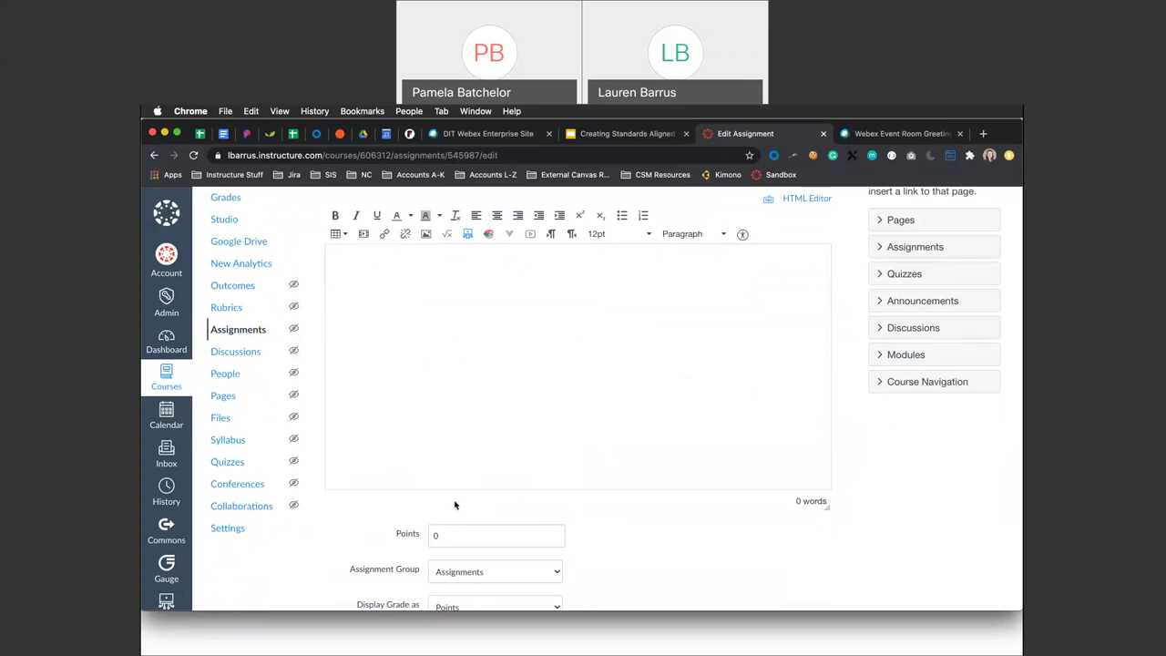
left_click(462, 533)
double_click(462, 535)
type("5")
- Set the New Quiz assignment's submission type to External Tool
scroll(386, 556, "down", 2)
scroll(386, 560, "down", 2)
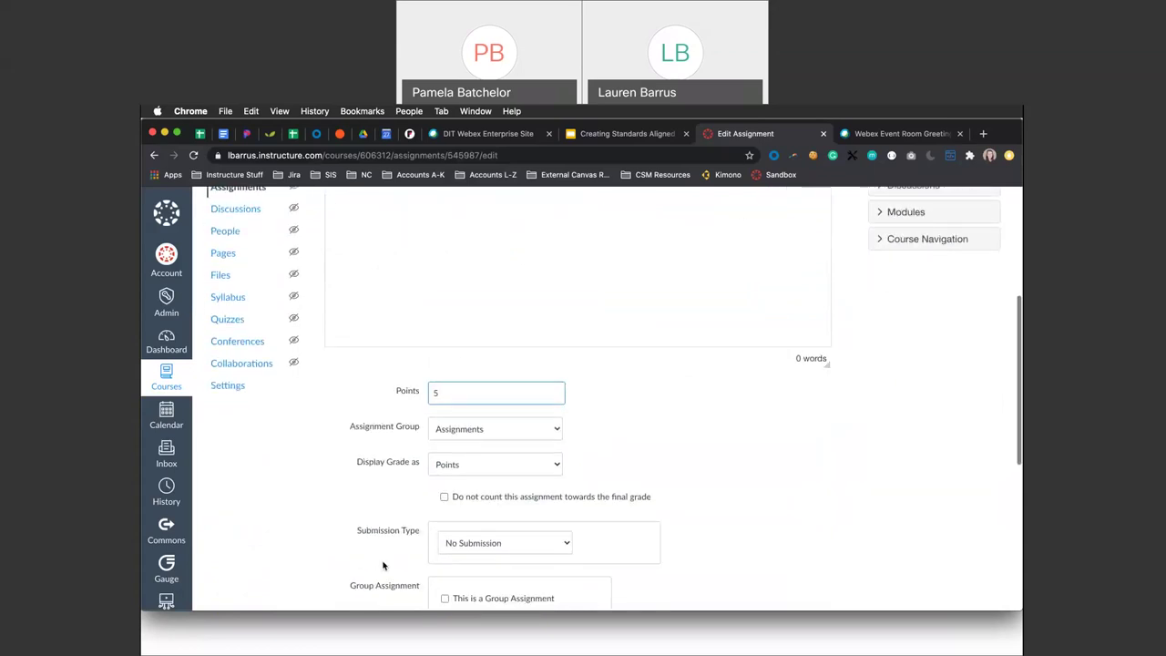
left_click(503, 513)
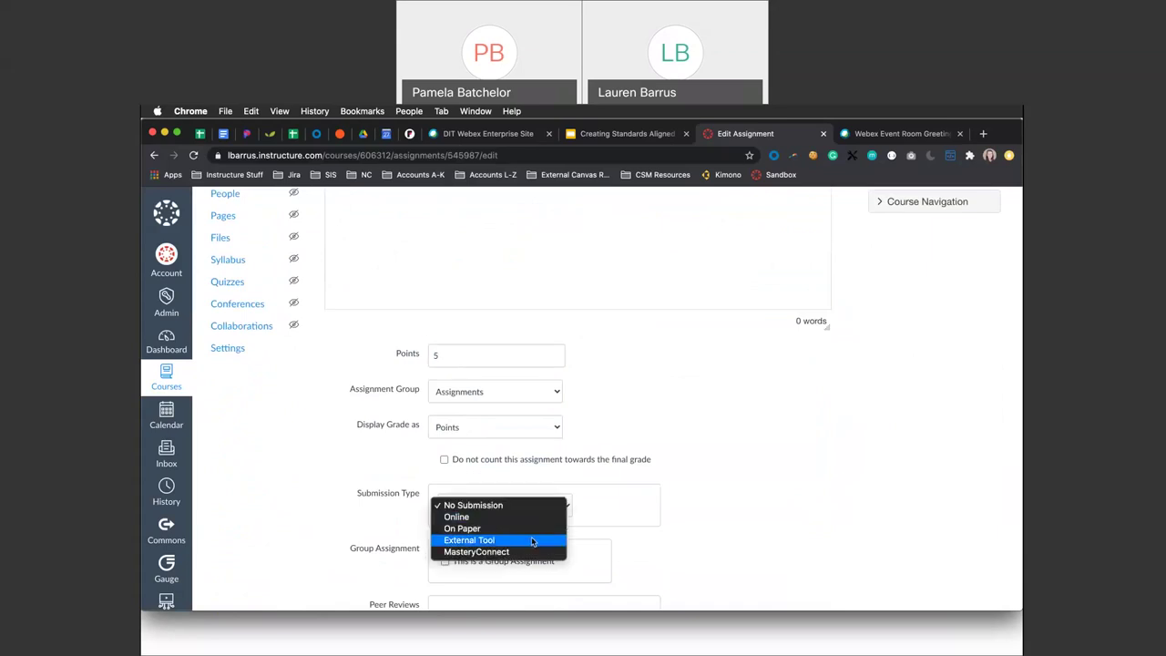
left_click(531, 537)
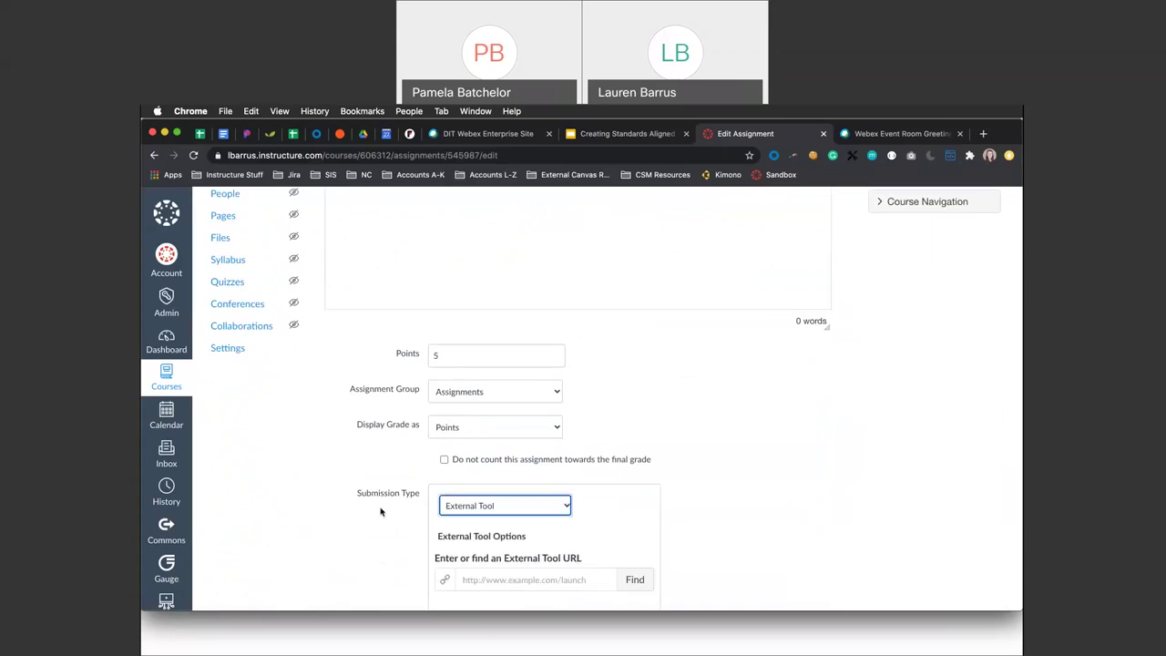
- Choose Quizzes 2 as the assignment's external tool and save the assignment to enter the quiz builder
scroll(380, 512, "down", 2)
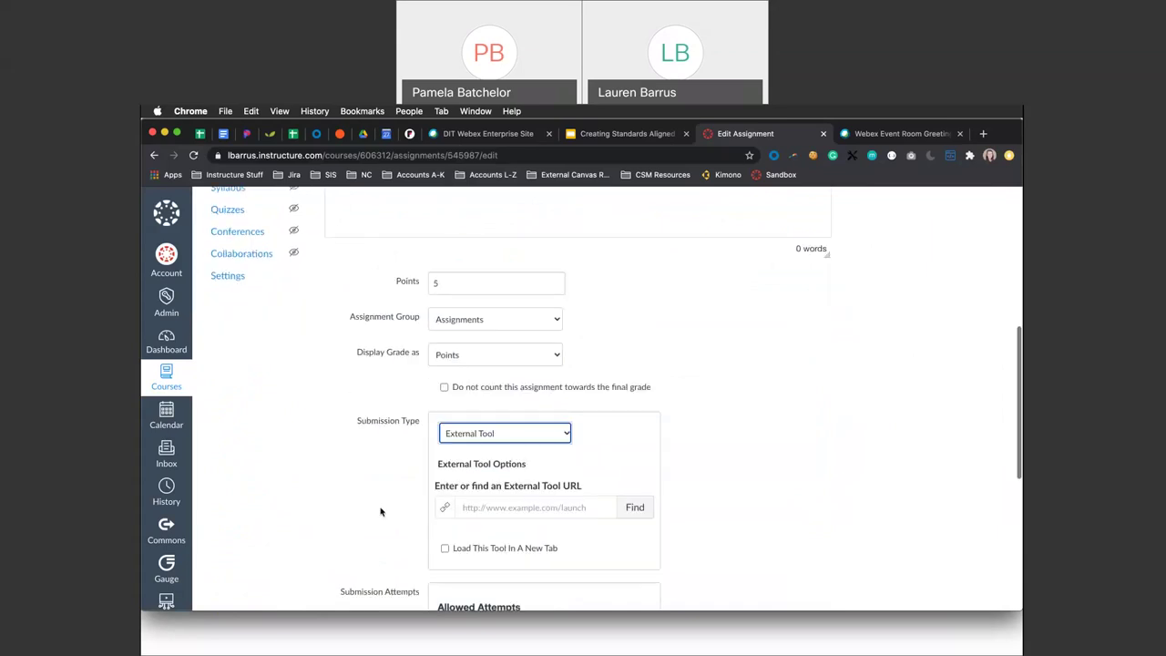
left_click(635, 511)
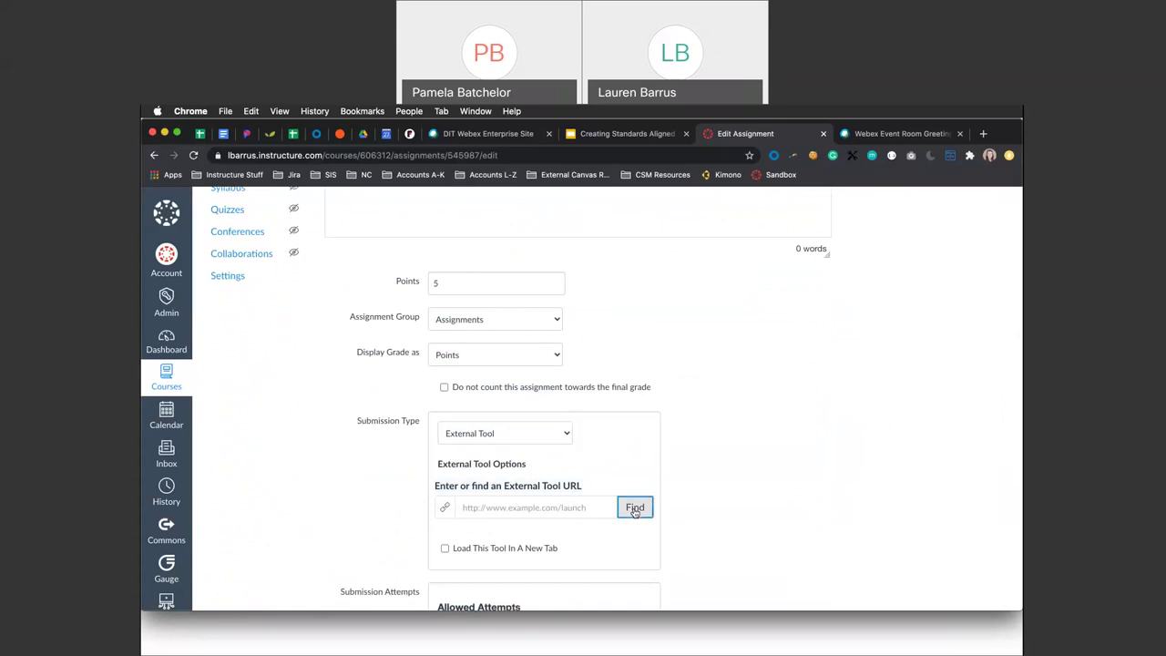
scroll(578, 424, "down", 5)
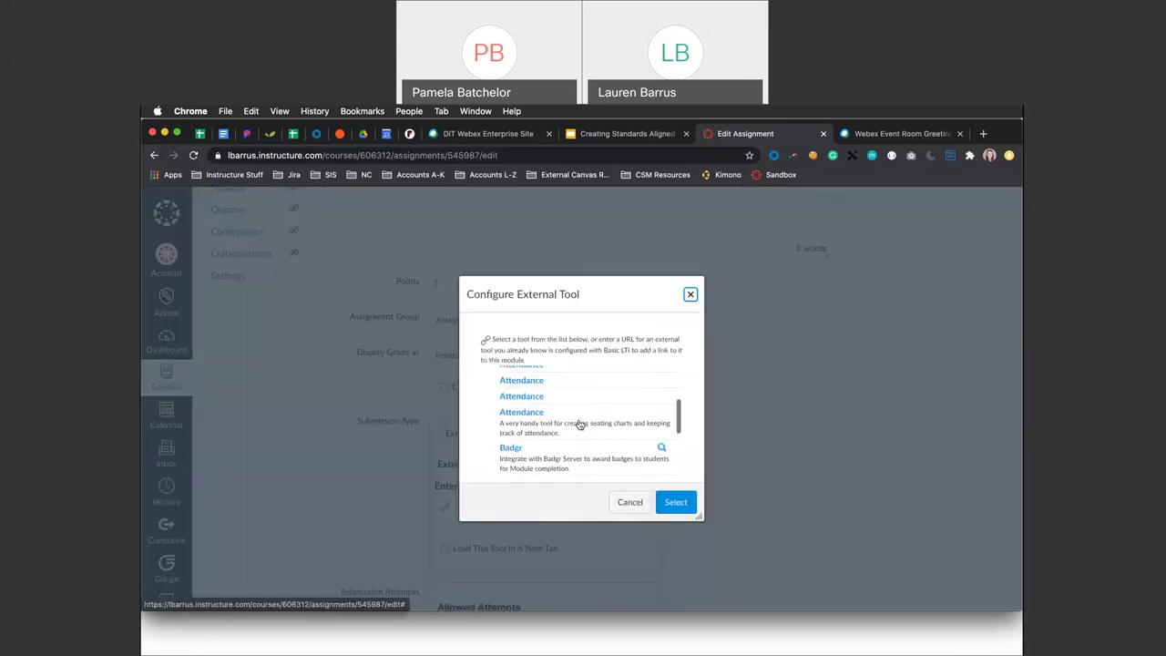
scroll(579, 425, "down", 5)
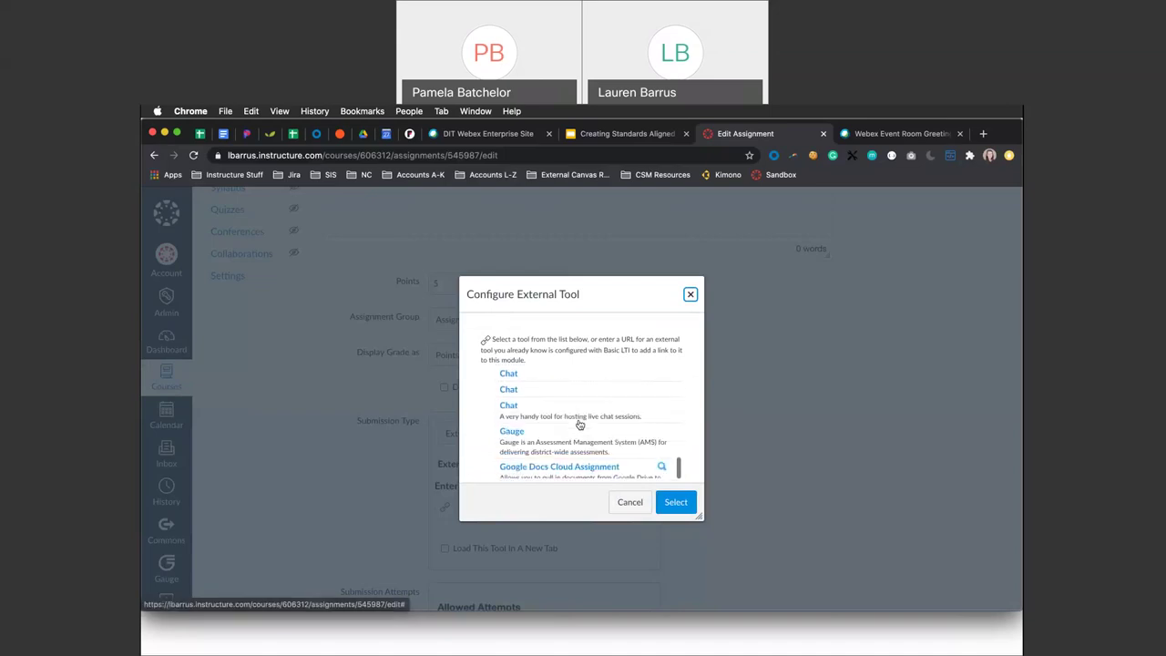
scroll(580, 424, "down", 5)
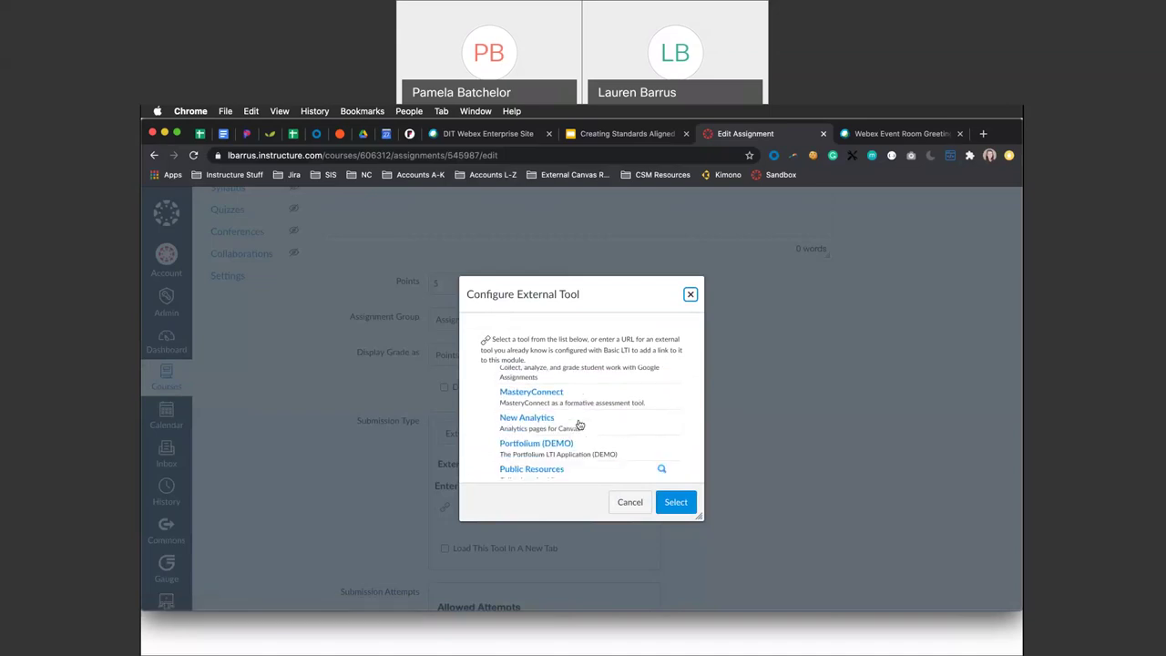
scroll(580, 425, "down", 1)
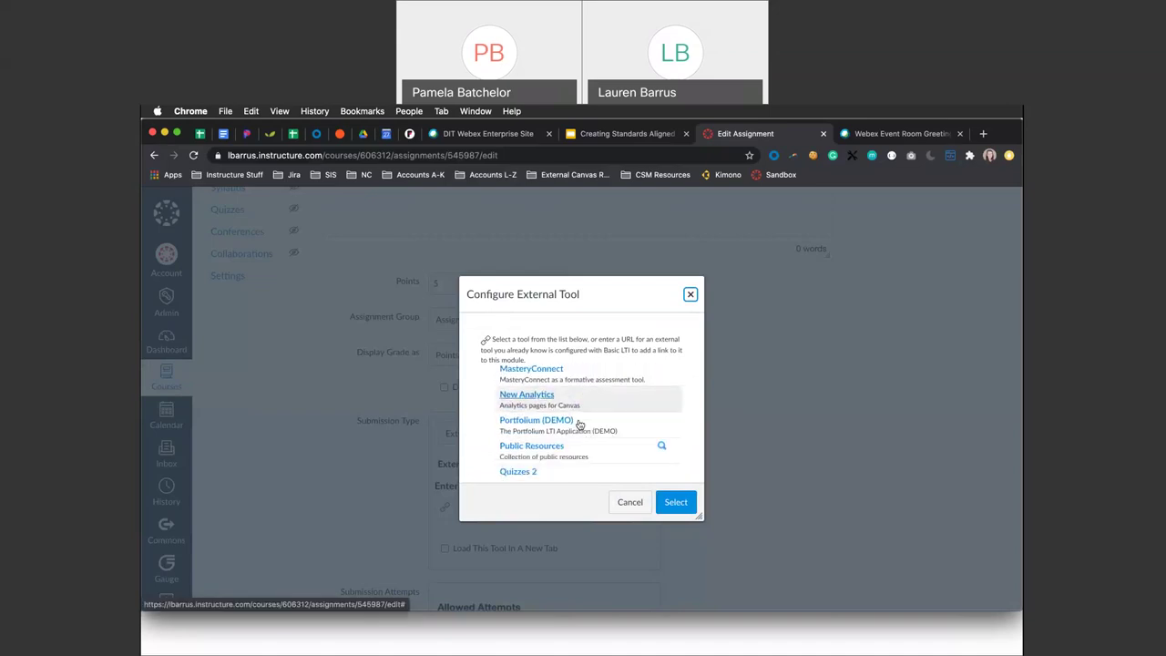
left_click(517, 473)
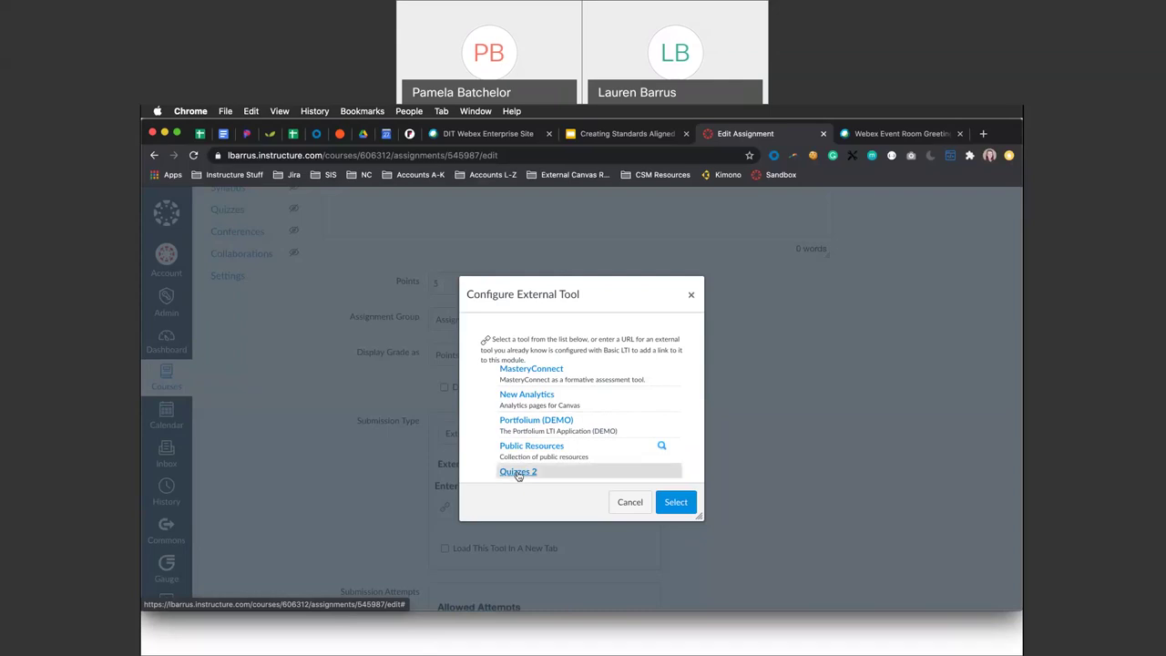
left_click(676, 502)
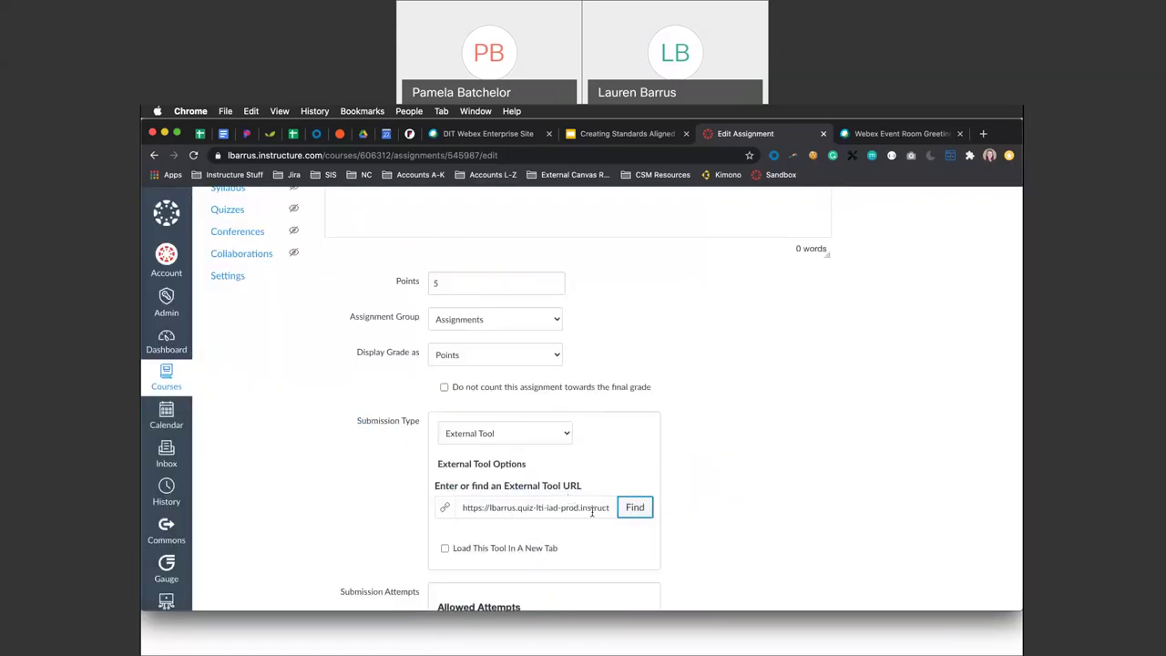
scroll(592, 513, "down", 5)
left_click(753, 566)
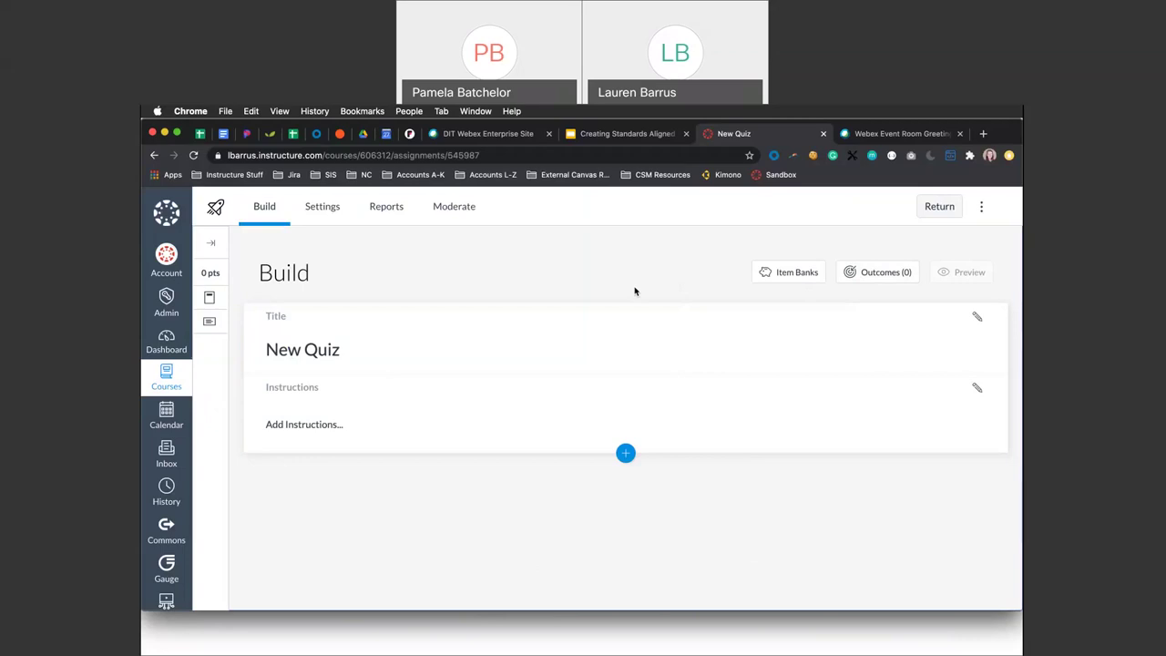
- Insert a True or False question titled T/F with the question stem "Dracula is a real person"
left_click(625, 453)
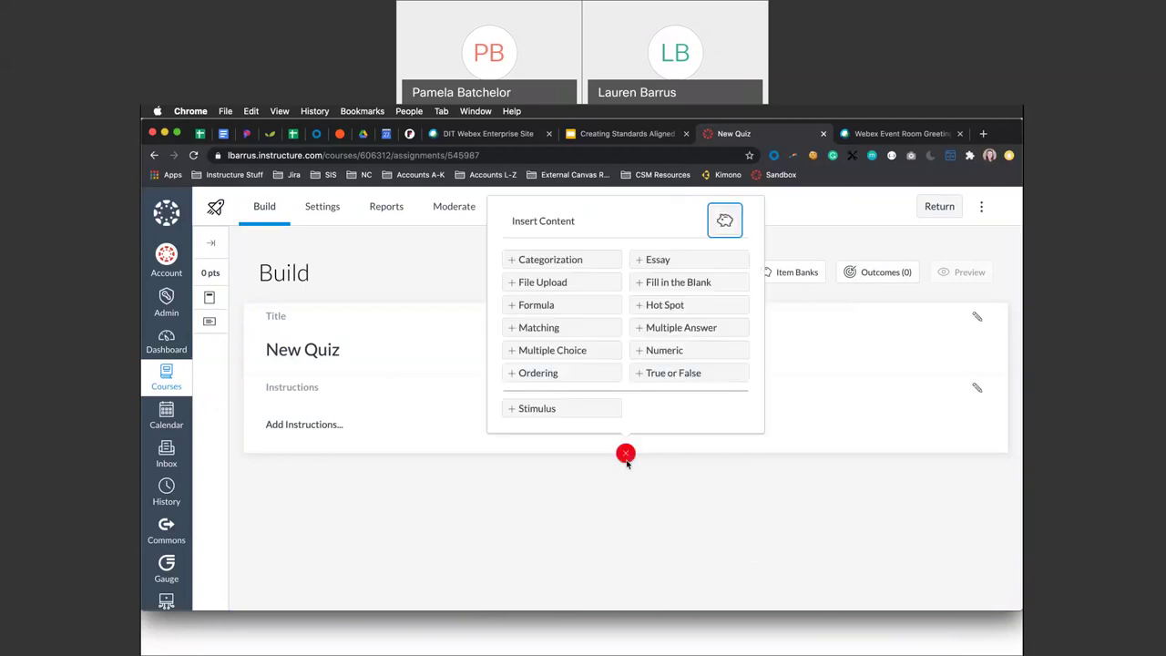
left_click(674, 377)
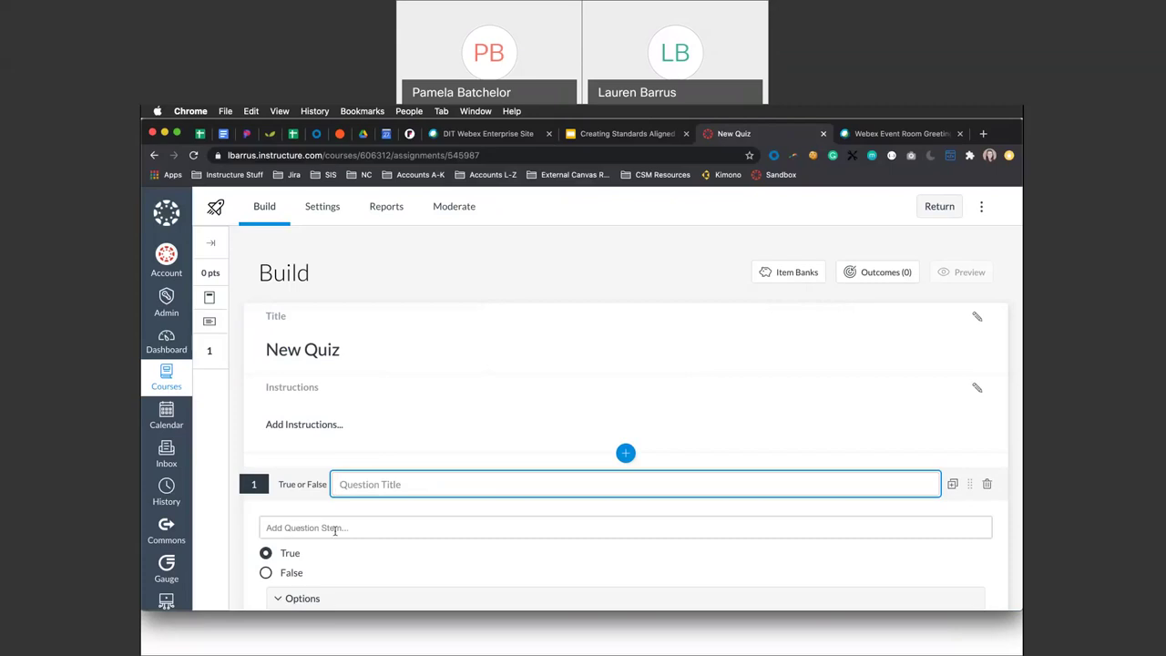
type("T/F")
left_click(334, 530)
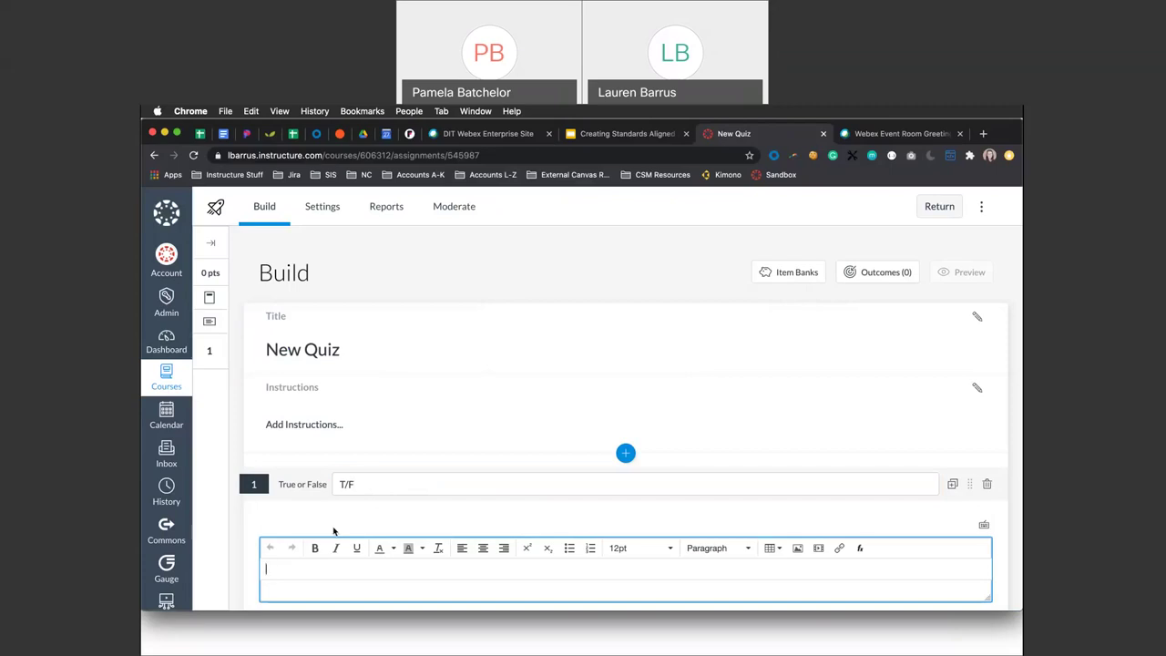
type("Drac")
type("ula is a real person")
- Mark False as the correct answer to the Dracula question
scroll(301, 530, "down", 3)
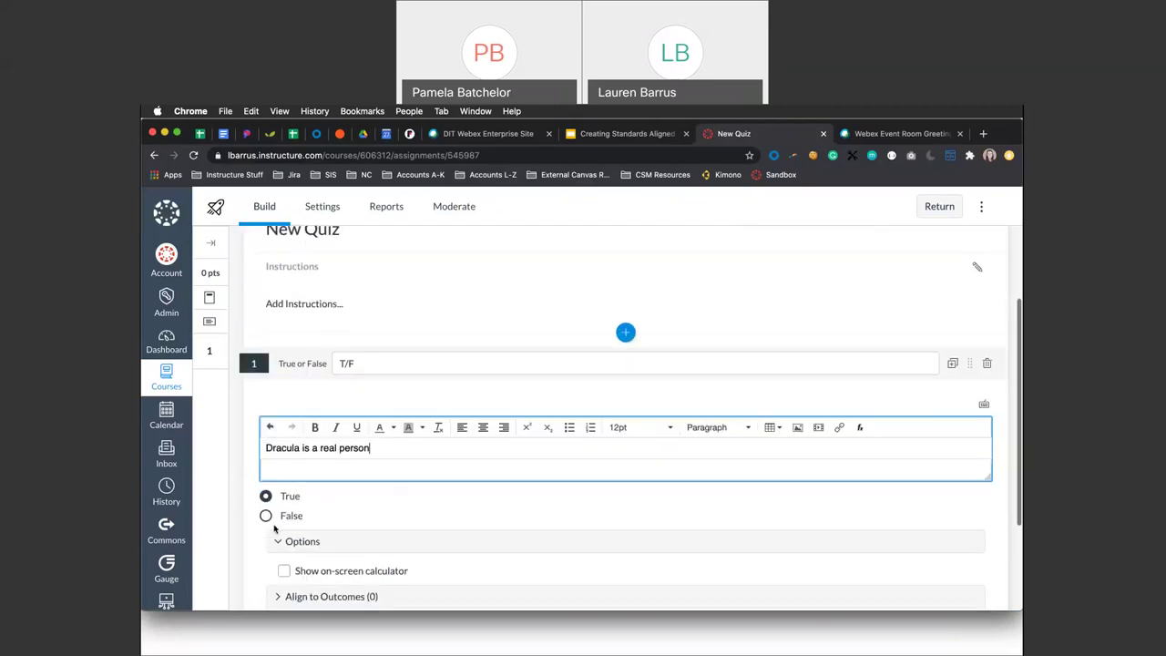
left_click(265, 516)
left_click(266, 493)
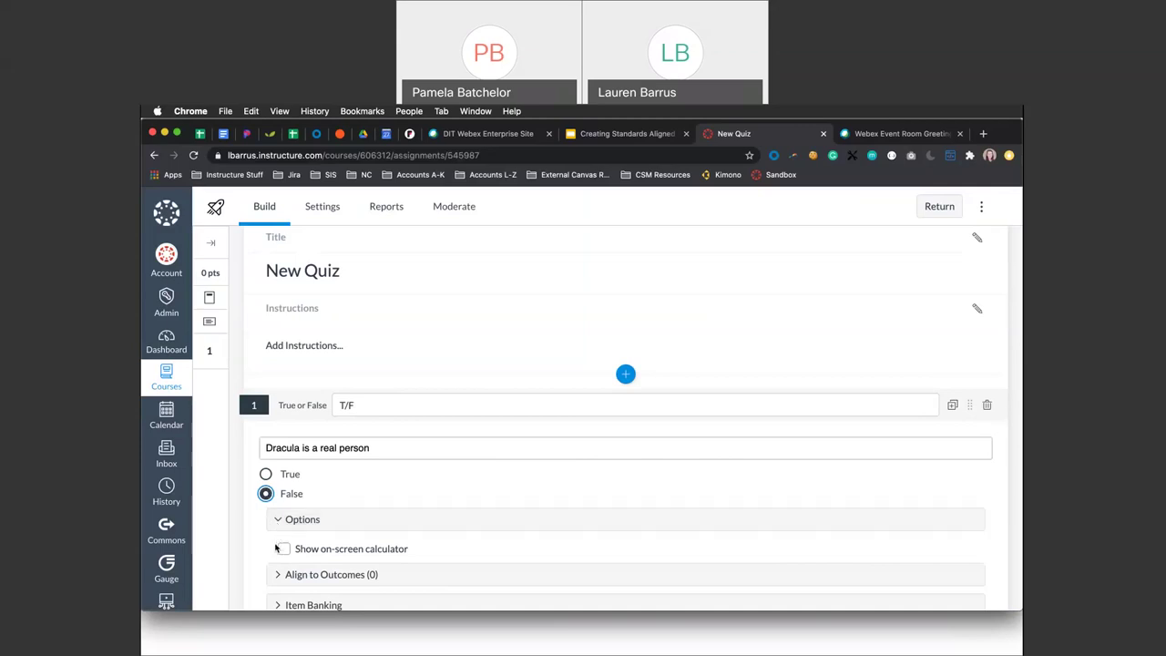
scroll(278, 548, "down", 2)
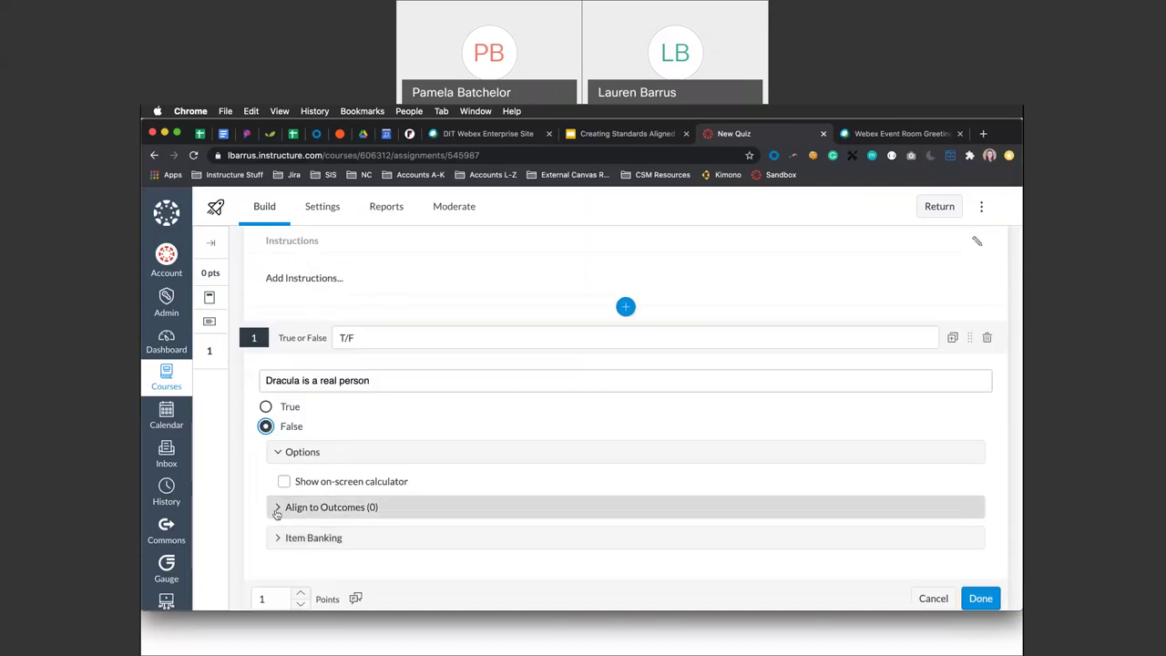
- Browse the course outcomes for aligning the Dracula question and review the details of RL.2.RL.9-10.2
left_click(277, 511)
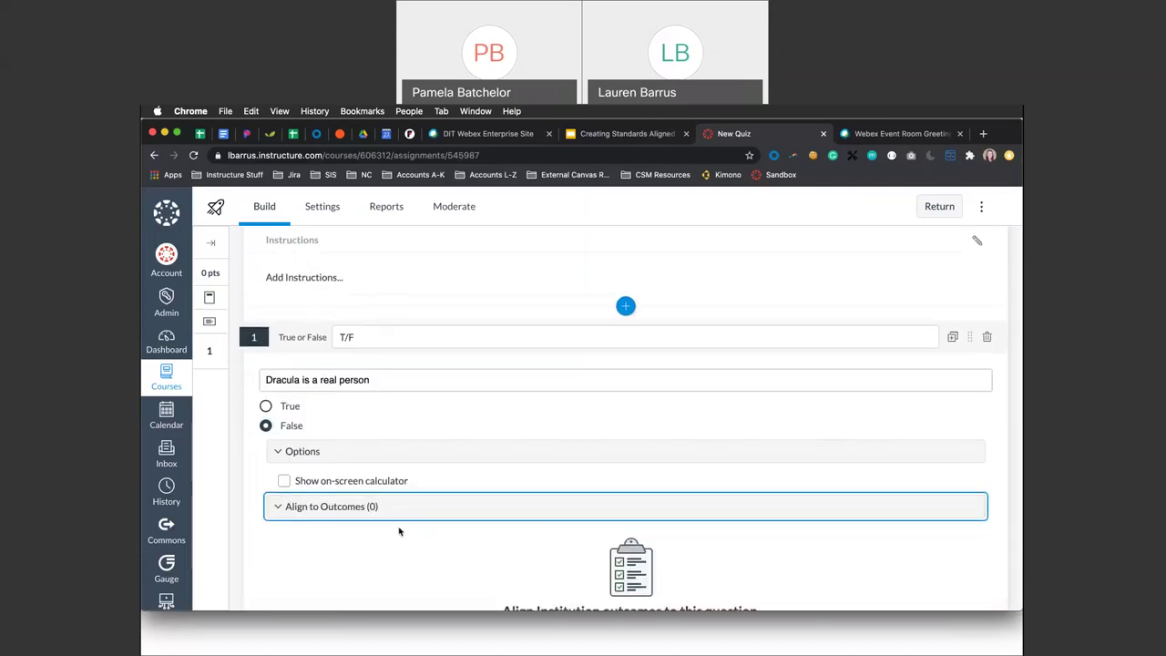
scroll(398, 531, "down", 2)
left_click(613, 558)
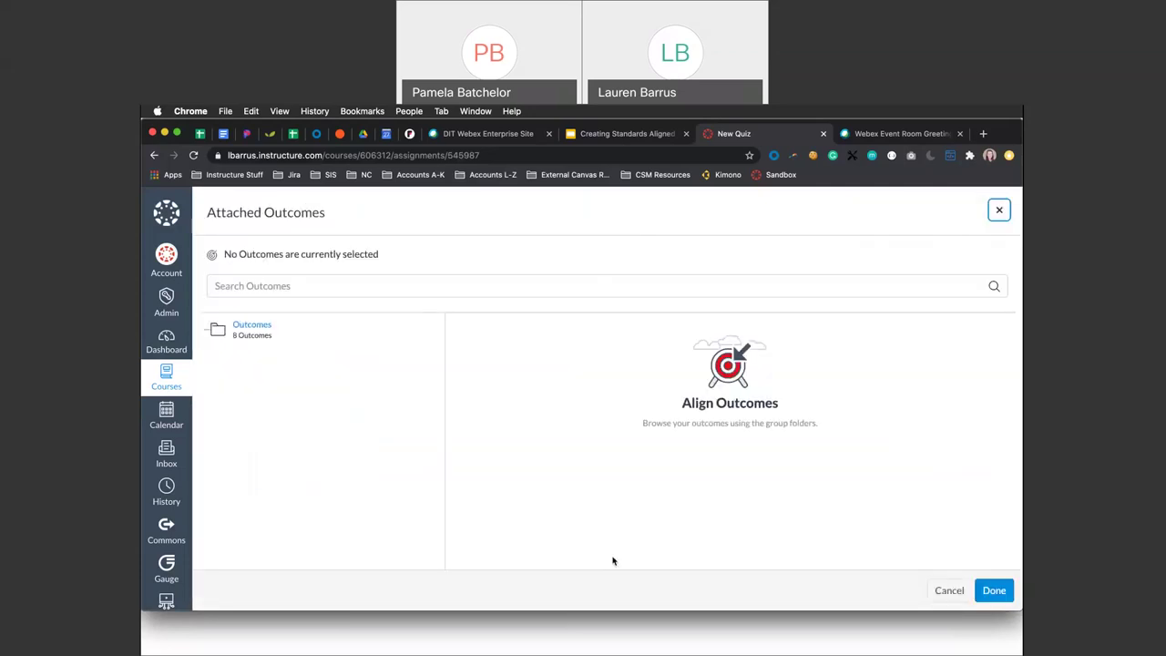
left_click(259, 329)
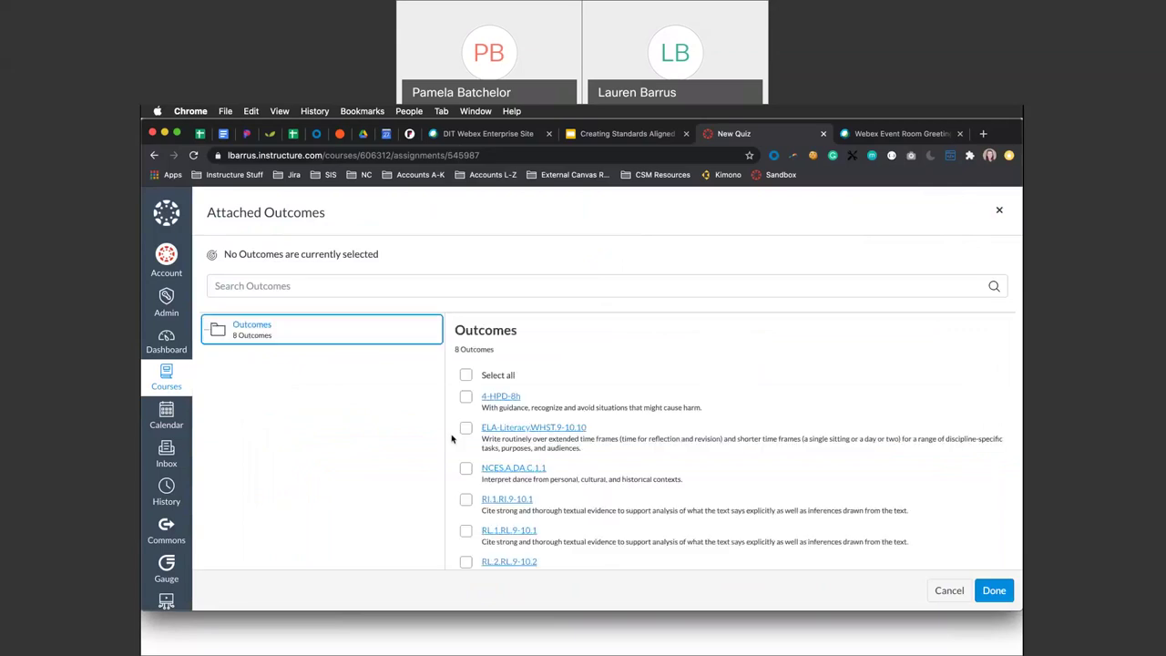
scroll(453, 440, "down", 2)
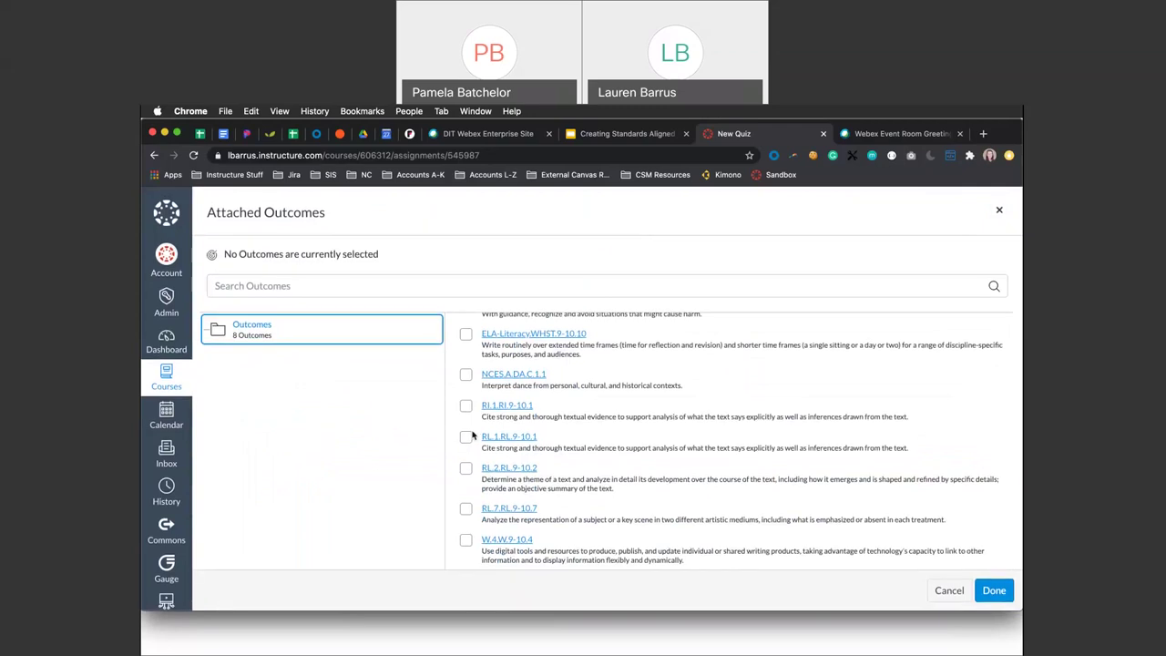
scroll(557, 434, "up", 1)
scroll(557, 434, "up", 1)
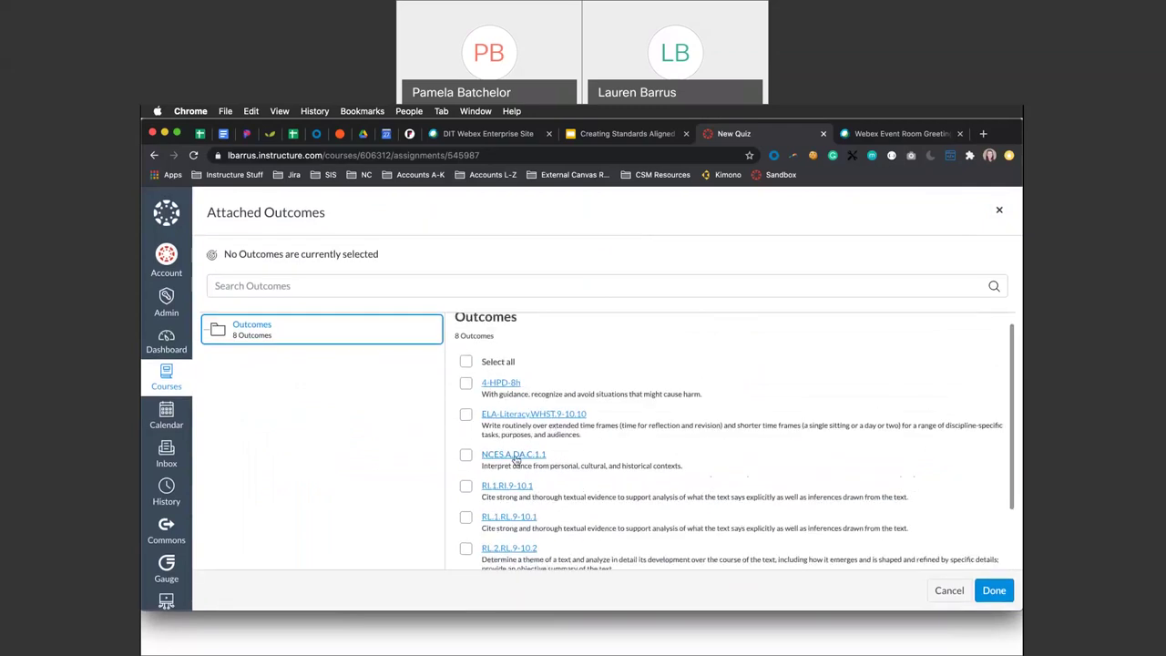
scroll(502, 492, "down", 1)
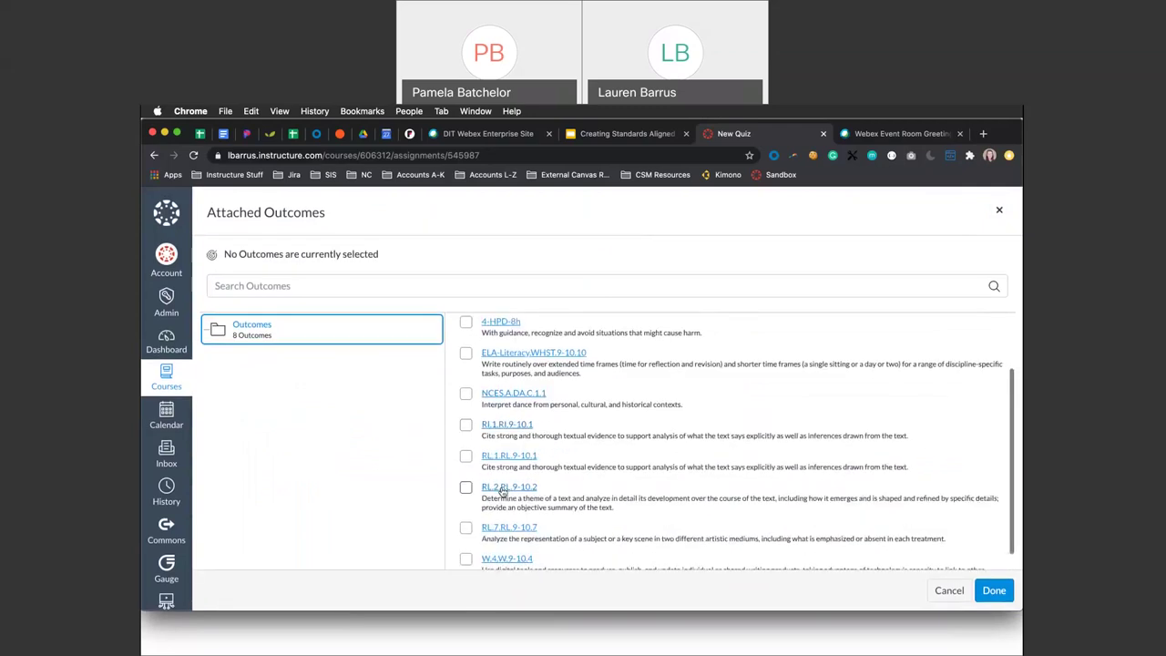
left_click(502, 492)
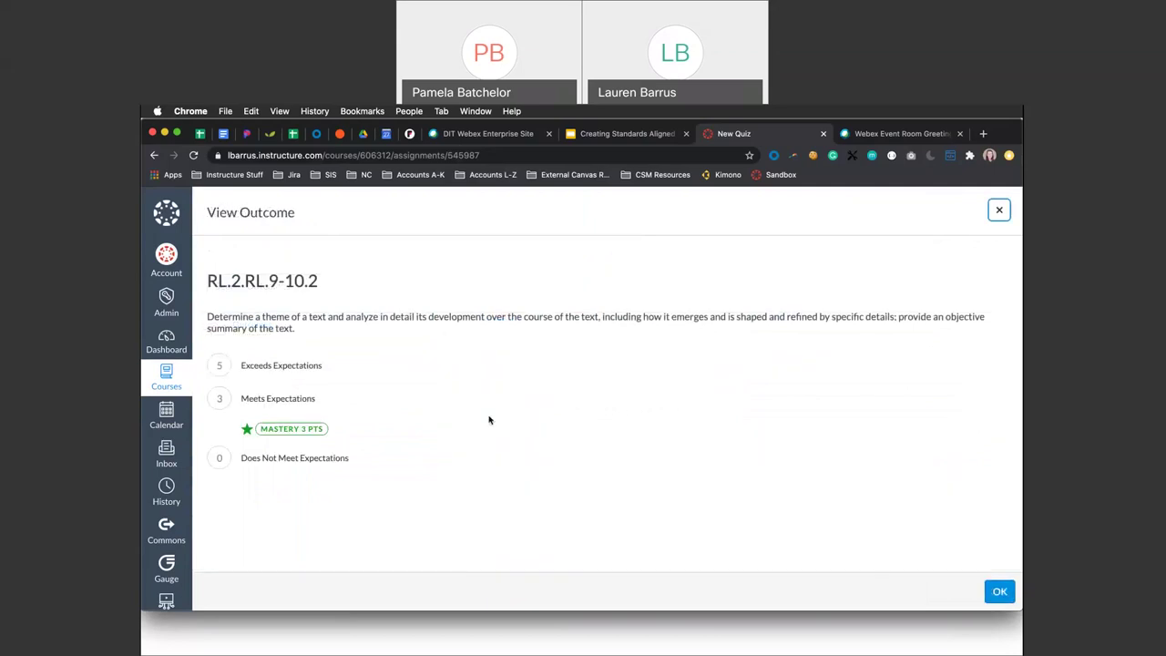
left_click(1000, 592)
- Align the Dracula question to outcomes RL.2.RL.9-10.2, NCES.A.DA.C.1.1 and RI.1.RI.9-10.1, then save the question
left_click(465, 488)
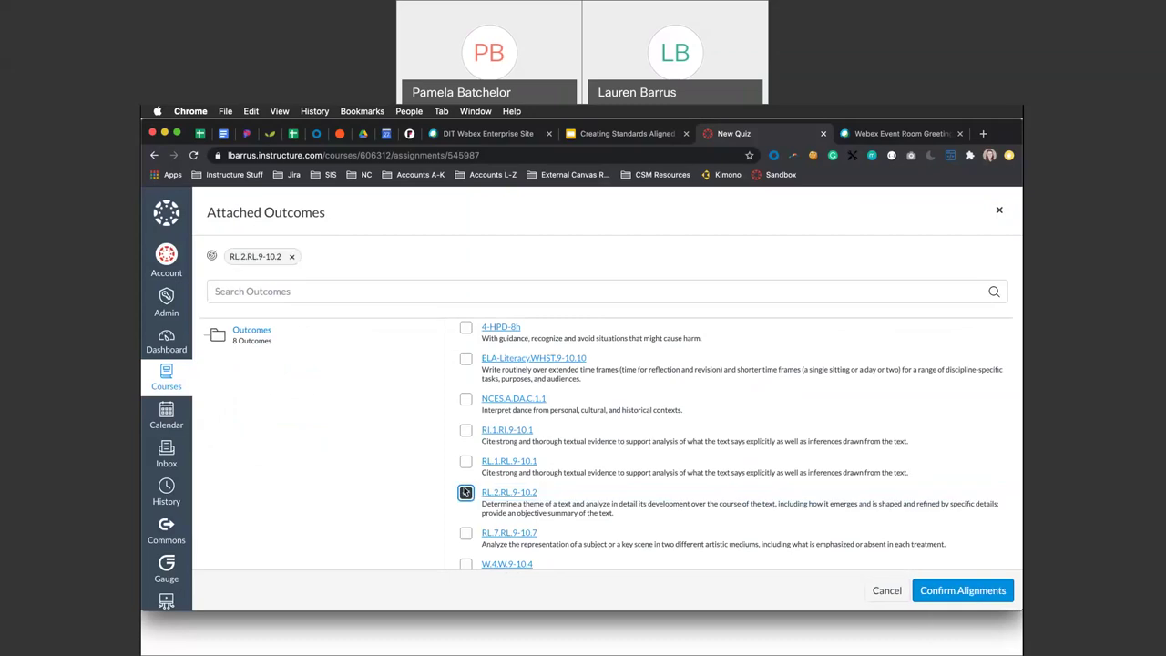
left_click(465, 401)
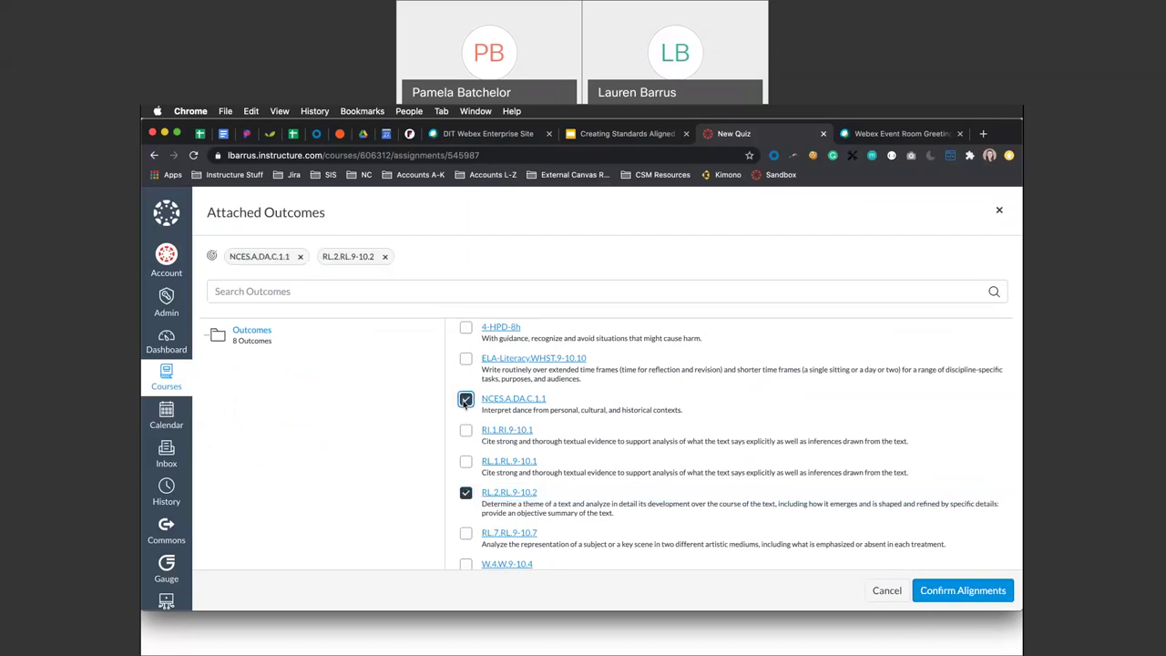
left_click(465, 431)
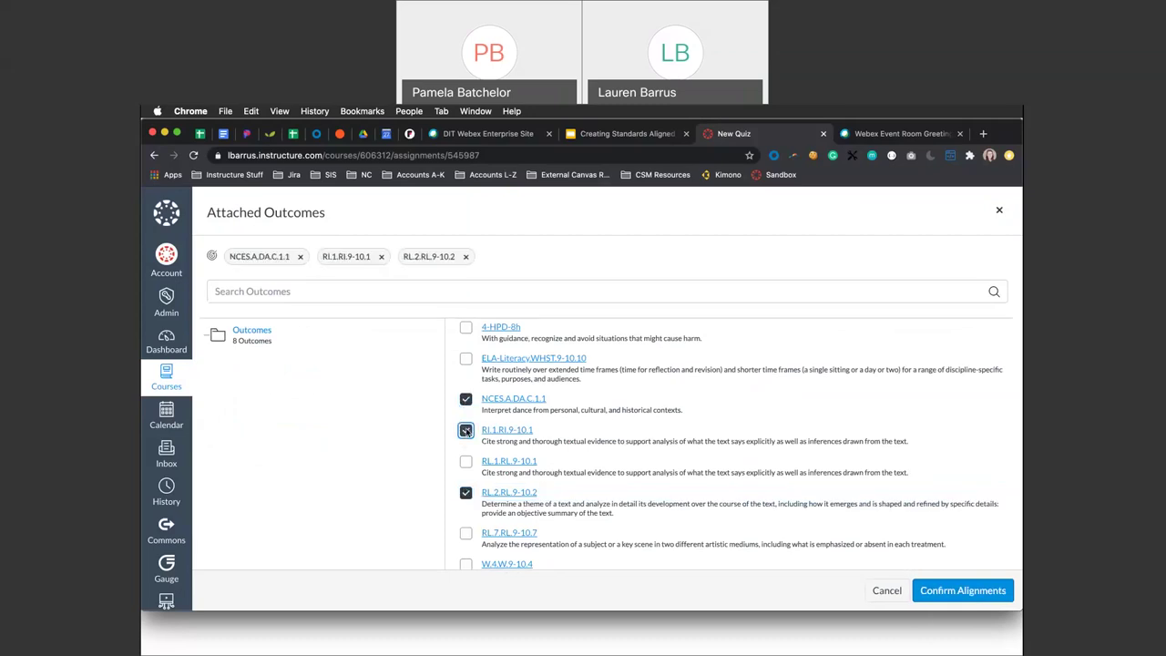
left_click(936, 591)
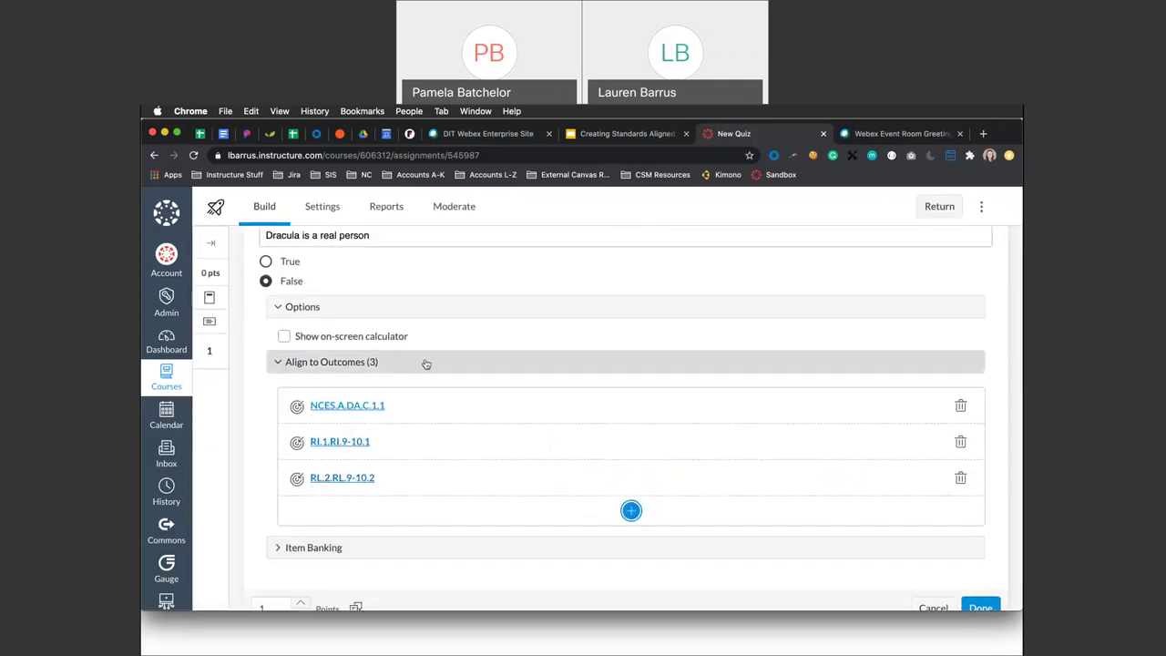
scroll(953, 518, "down", 2)
left_click(983, 547)
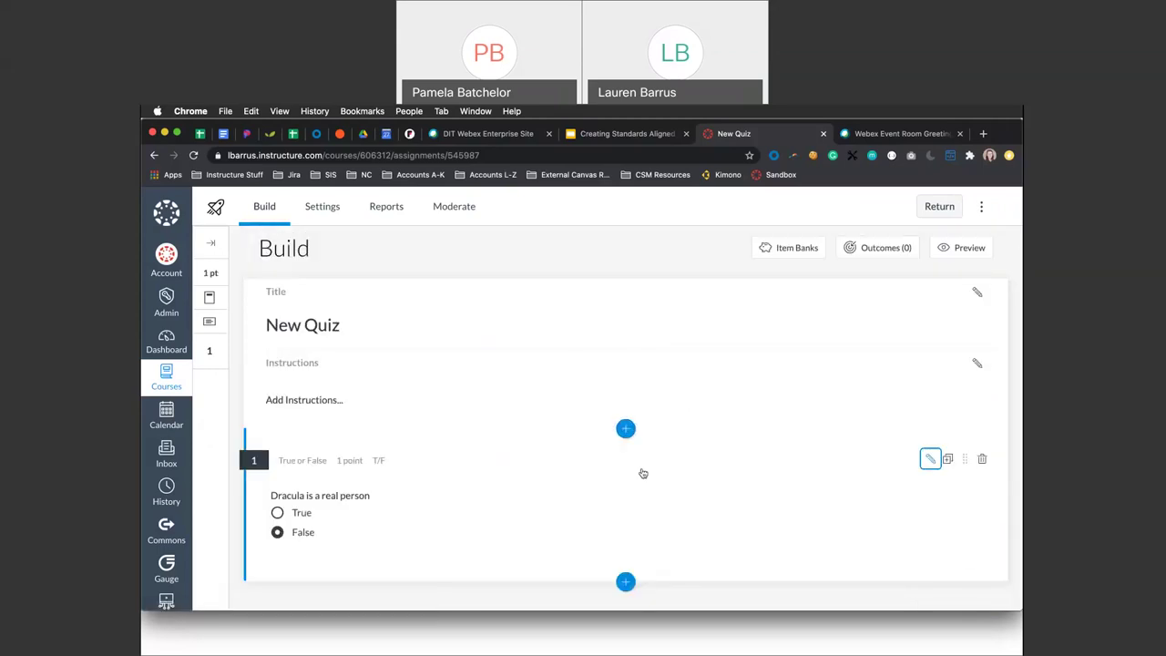
- Add a True or False question titled T/F English with the stem "A Place for Us is also This Is Us" and False as the answer
left_click(625, 579)
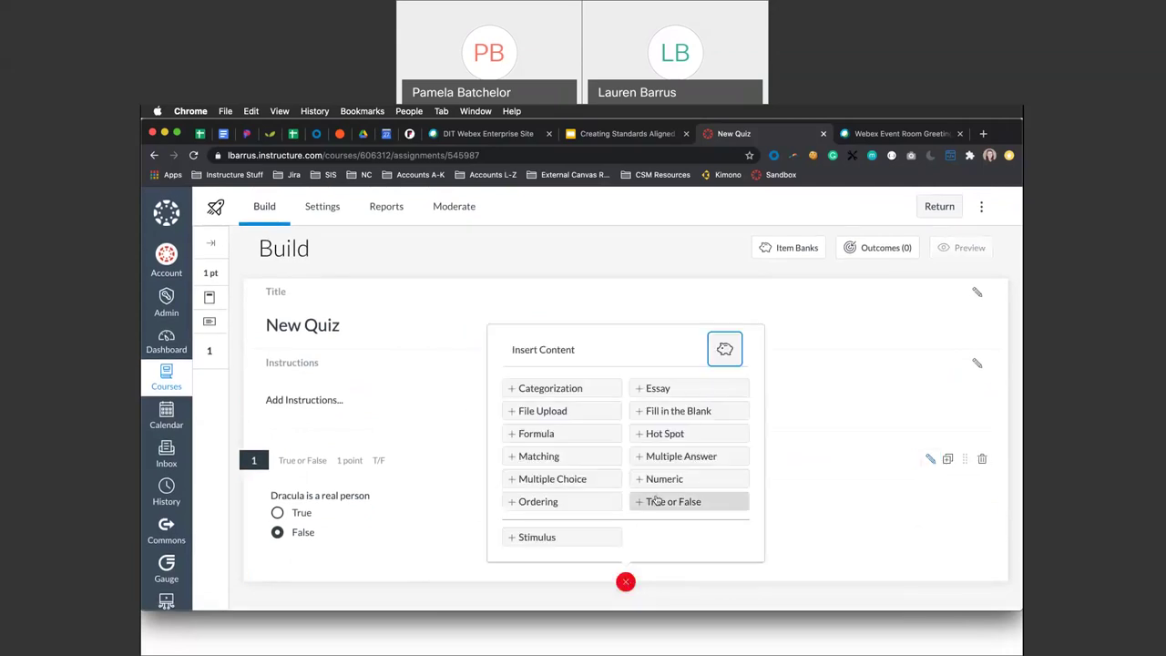
left_click(656, 500)
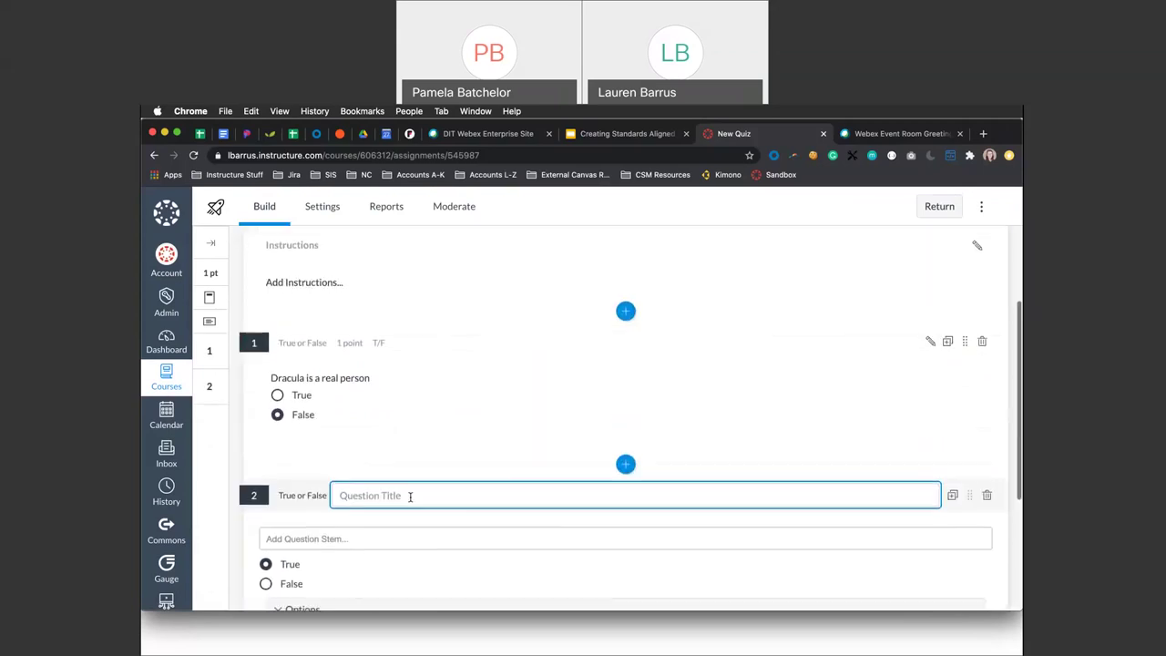
type("T/f")
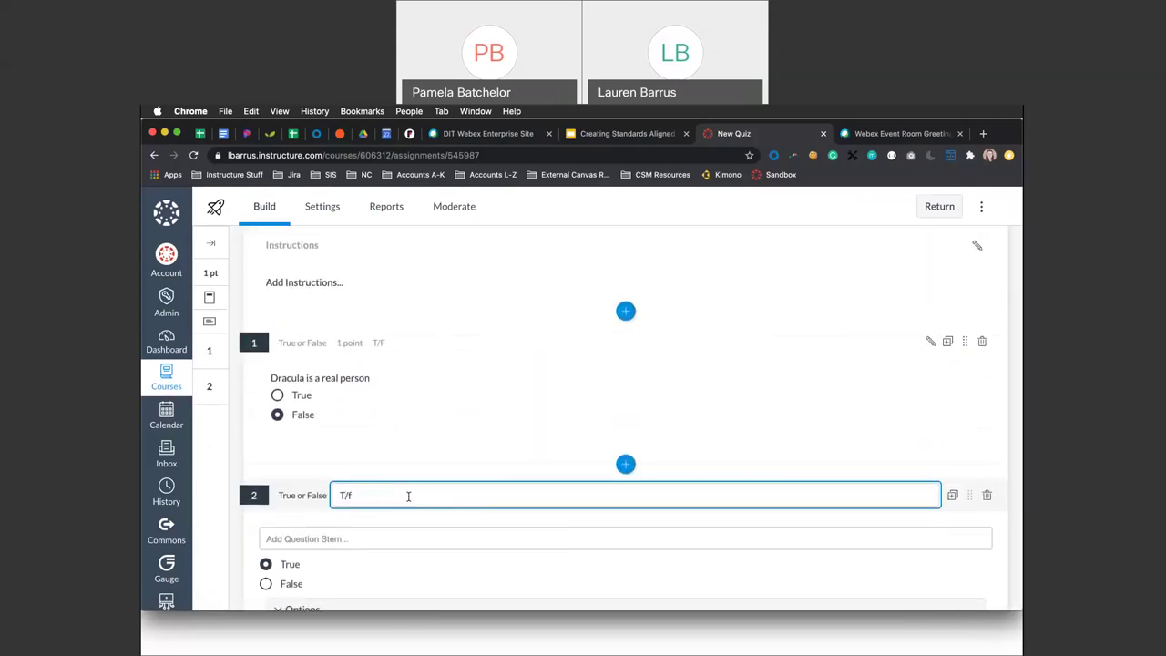
key("BackSpace")
type("F English")
left_click(352, 542)
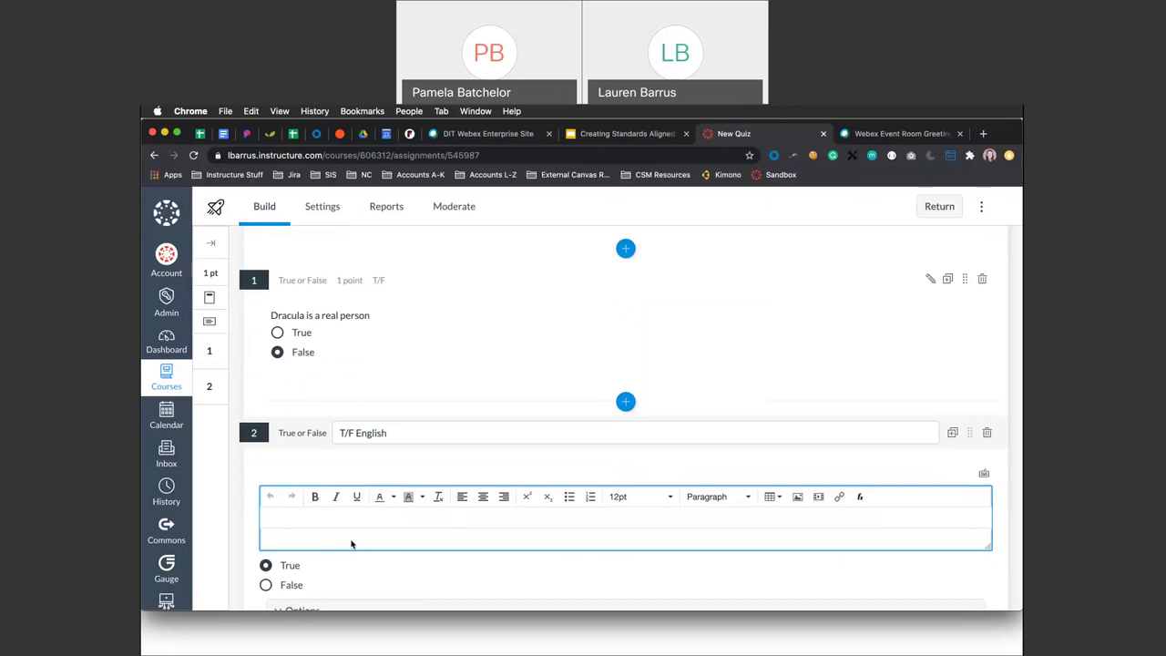
type("A Place for Us is also This Is Us")
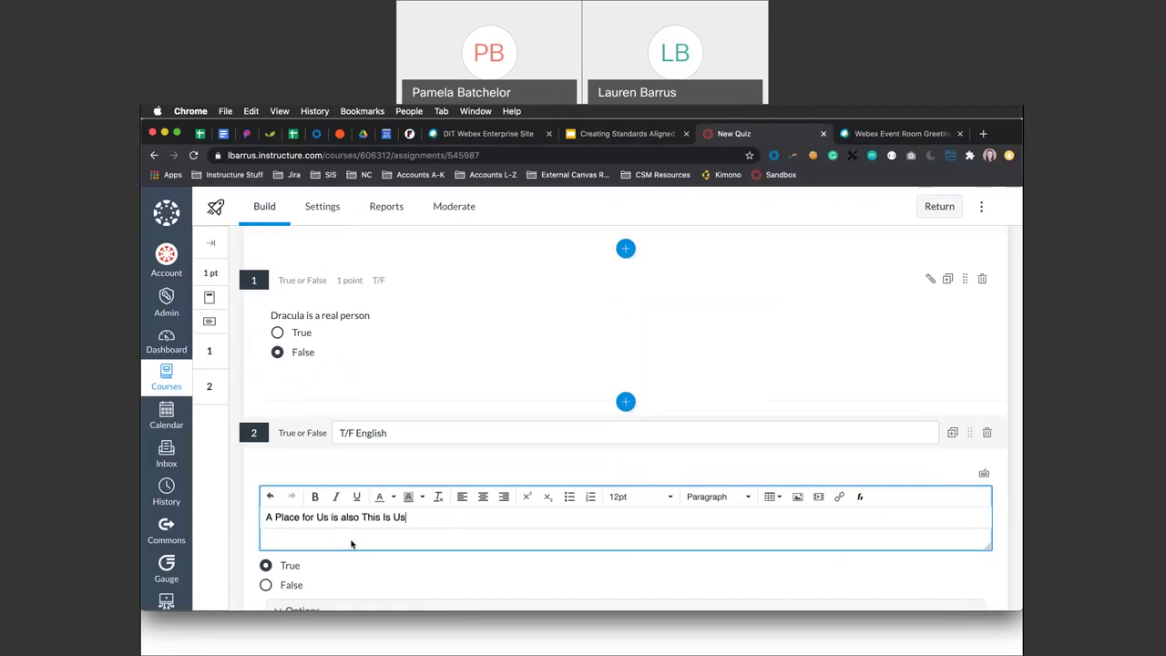
left_click(266, 585)
- Review outcome 4-HPD-8h, align the T/F English question to it, and save the question
left_click(273, 556)
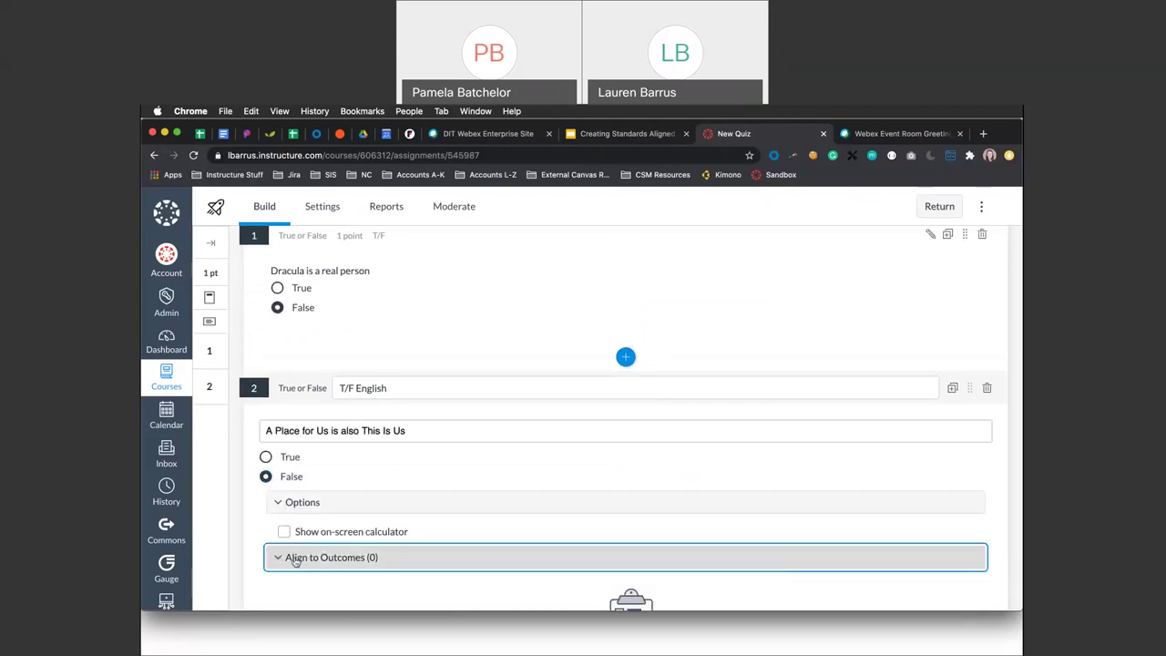
left_click(556, 597)
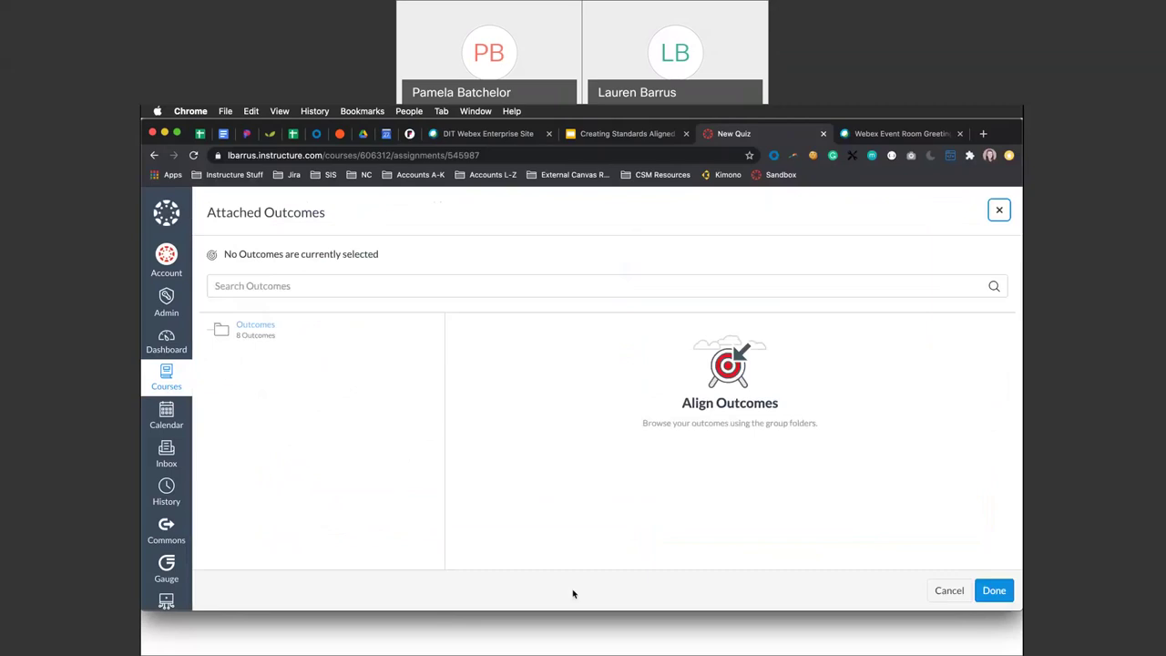
left_click(221, 329)
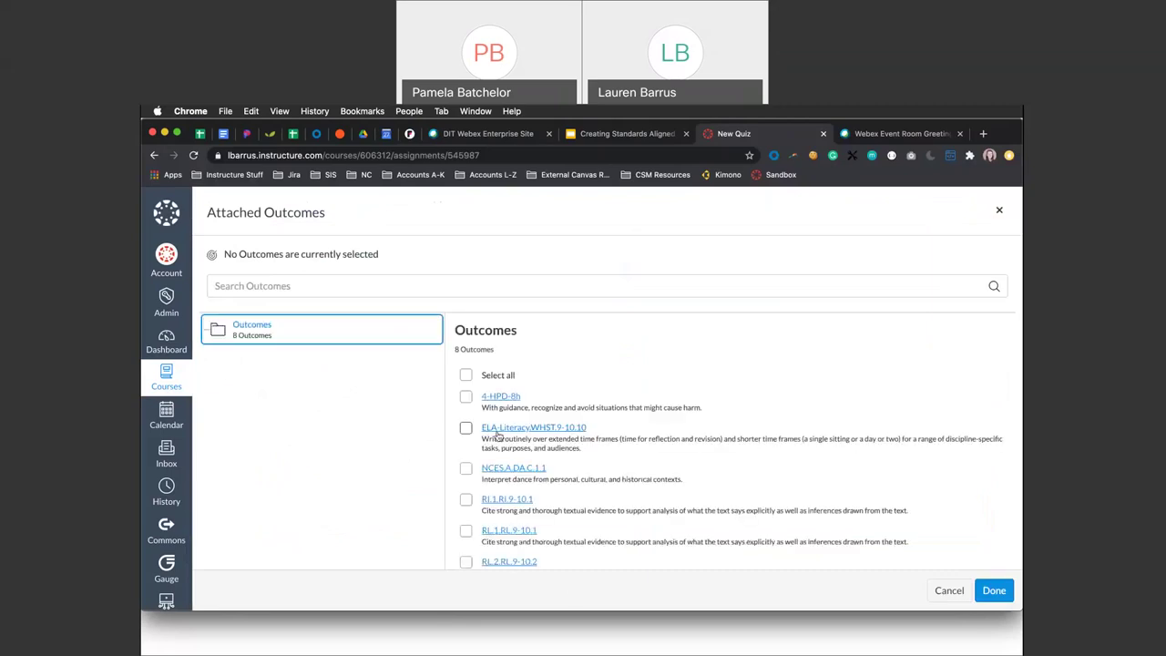
left_click(495, 394)
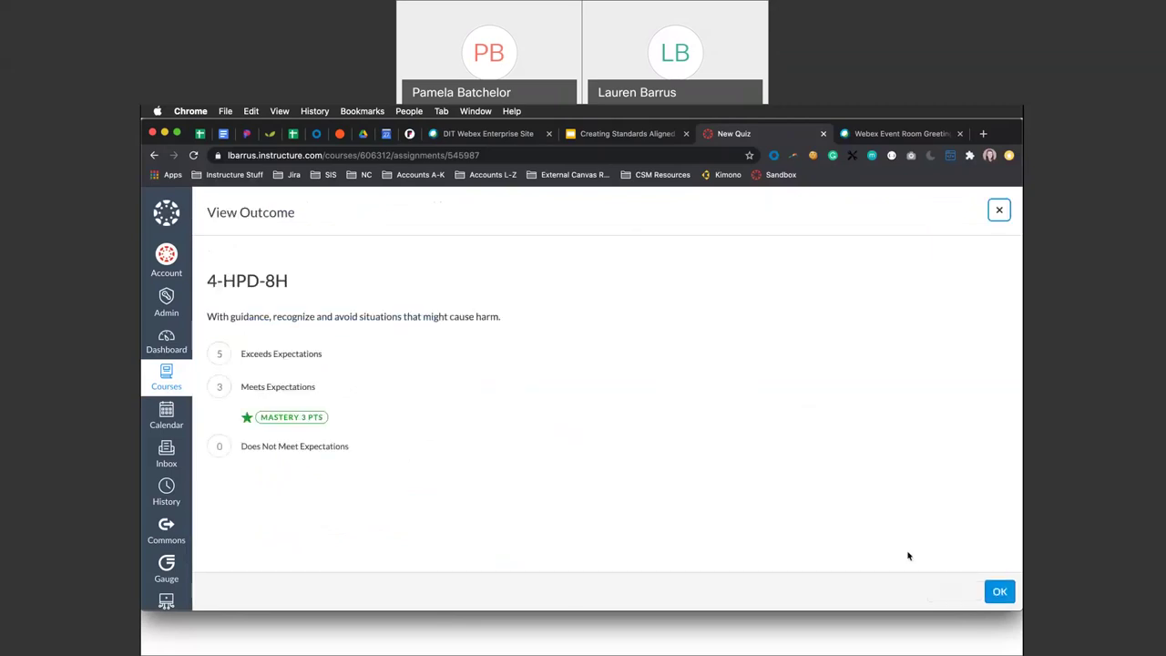
left_click(1000, 593)
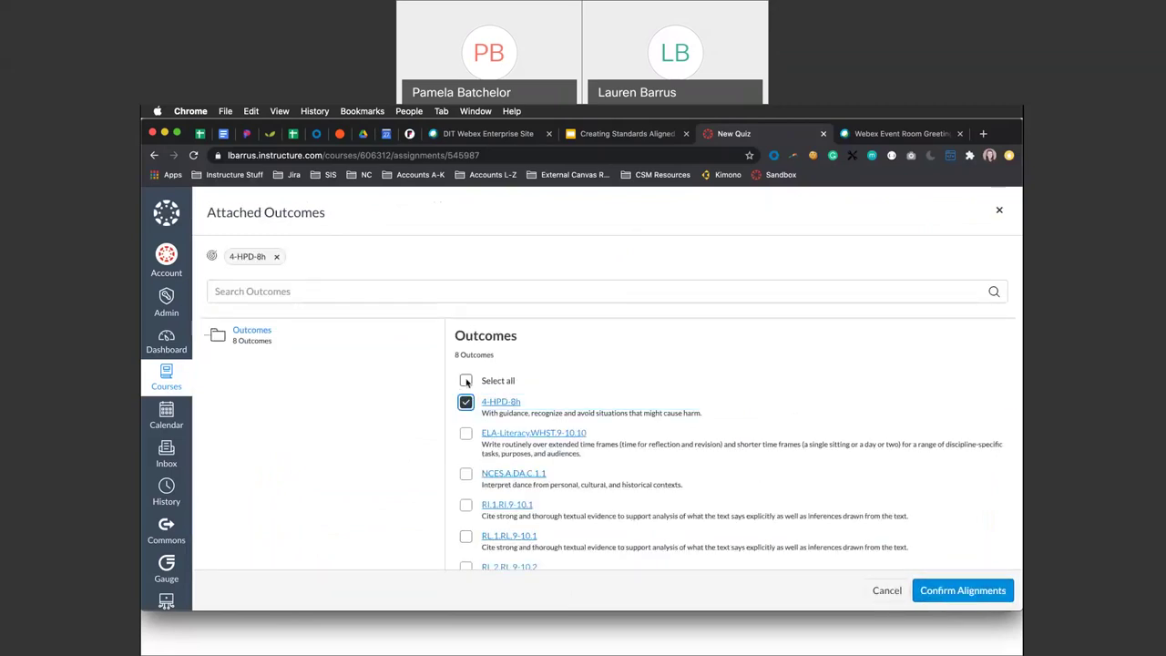
left_click(957, 591)
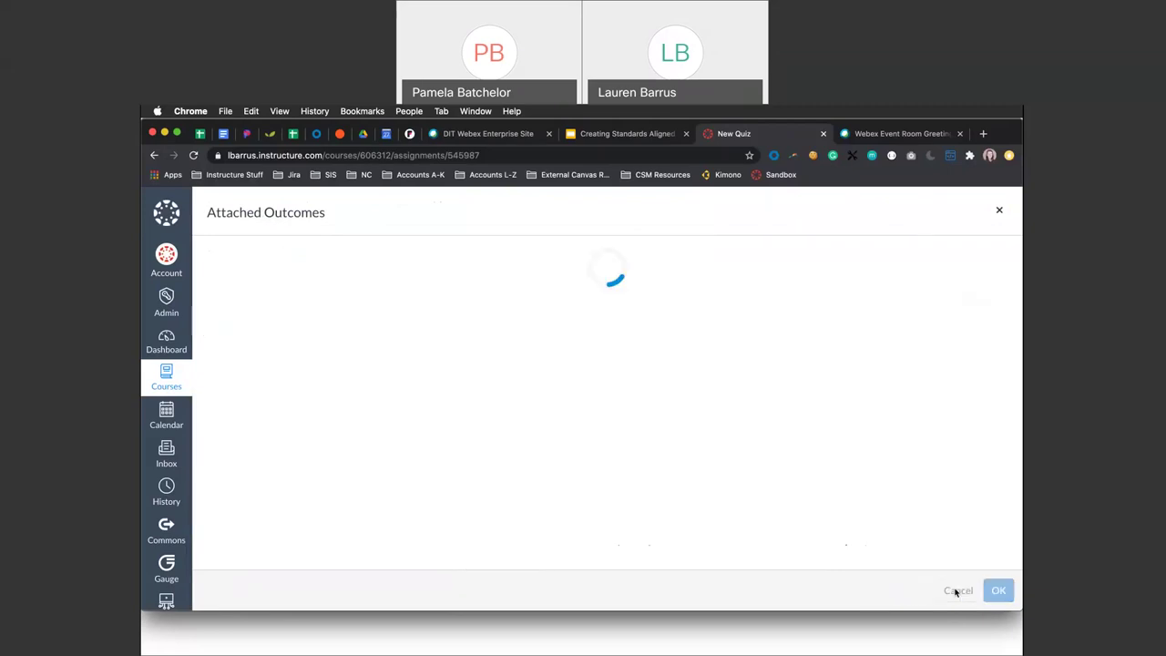
scroll(757, 513, "down", 2)
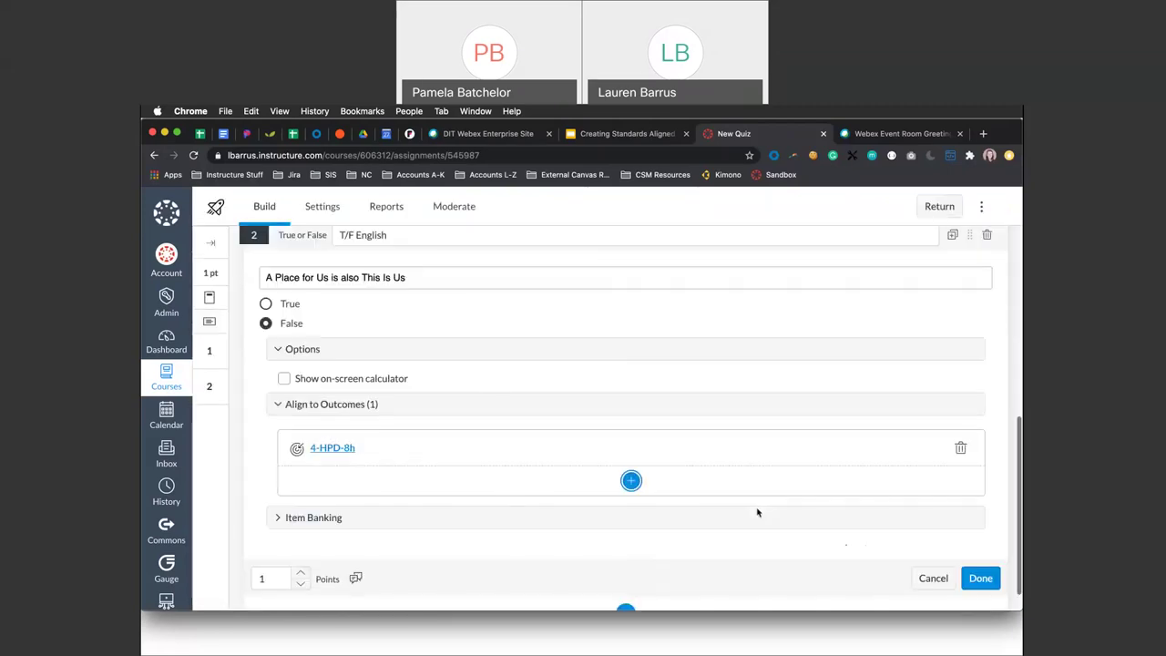
scroll(757, 513, "down", 1)
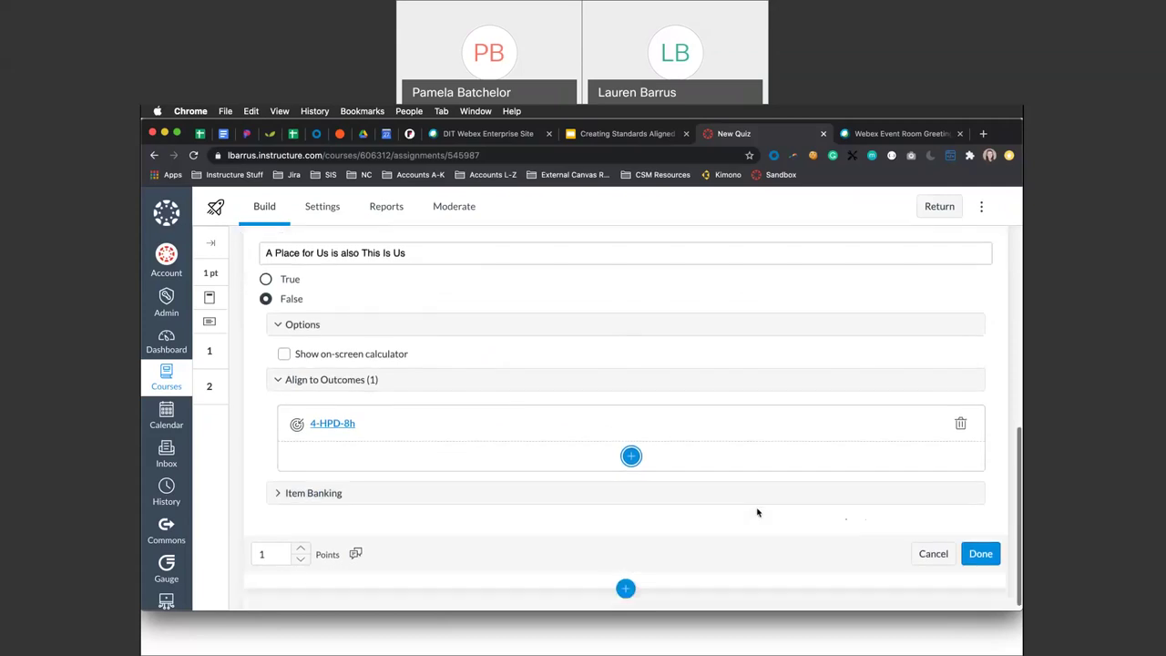
left_click(978, 554)
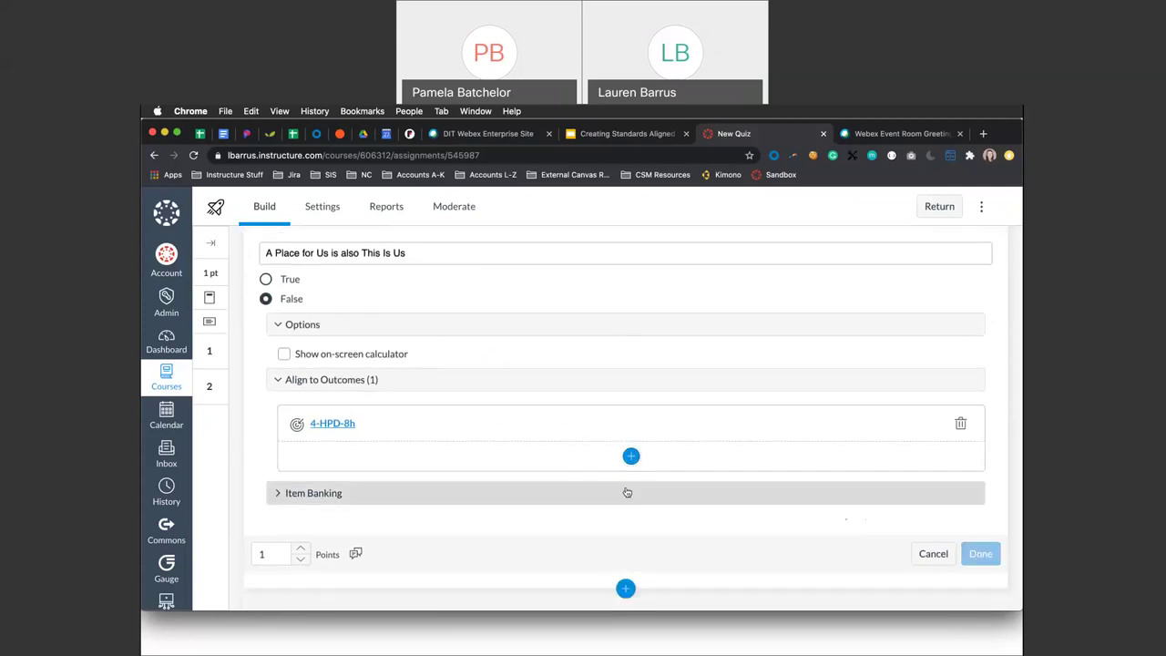
- Insert an Essay question titled Compare and Contrast below the T/F English question
left_click(628, 583)
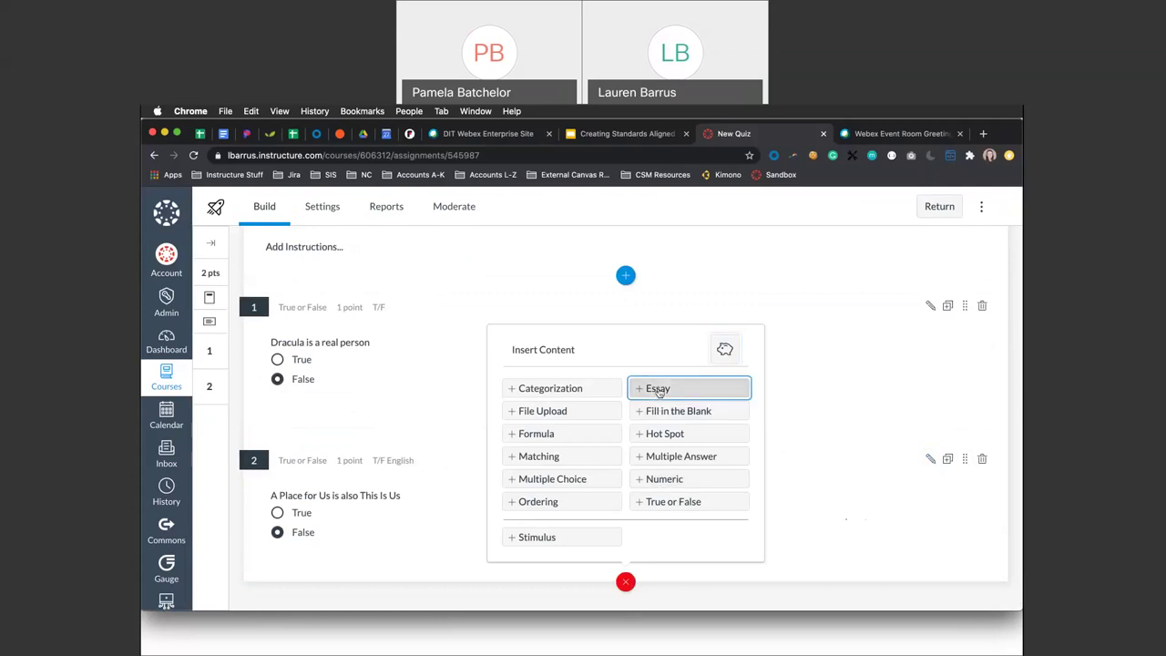
left_click(659, 390)
type("Compare and Co")
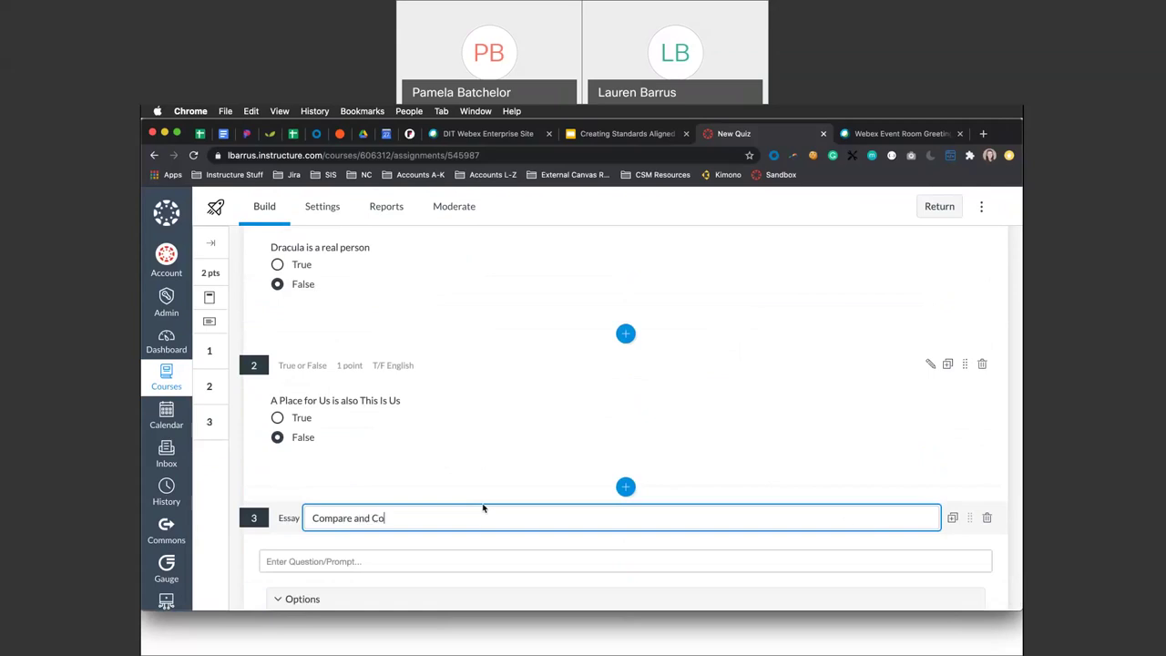
type("ntrast")
- Enter the essay prompt "Compare and Contrast Just Mercy with I Am Malala in 300 words or less."
left_click(401, 559)
type("Compare and C")
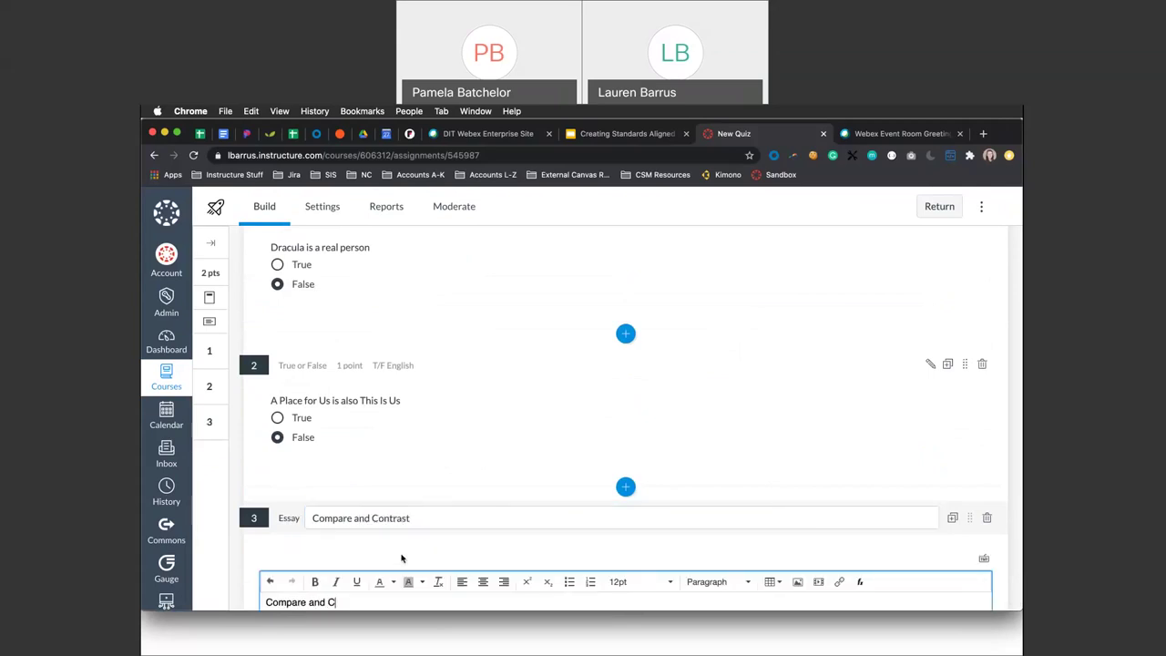
type("ontrast")
scroll(406, 554, "down", 2)
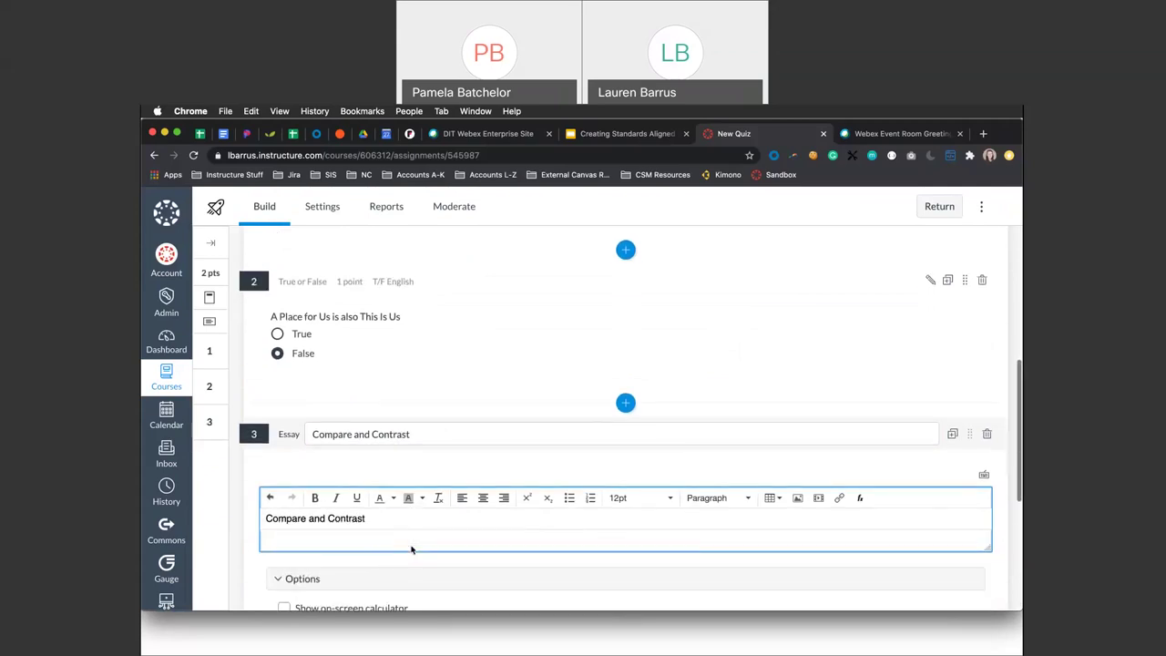
type("Jus ")
type(" Mer")
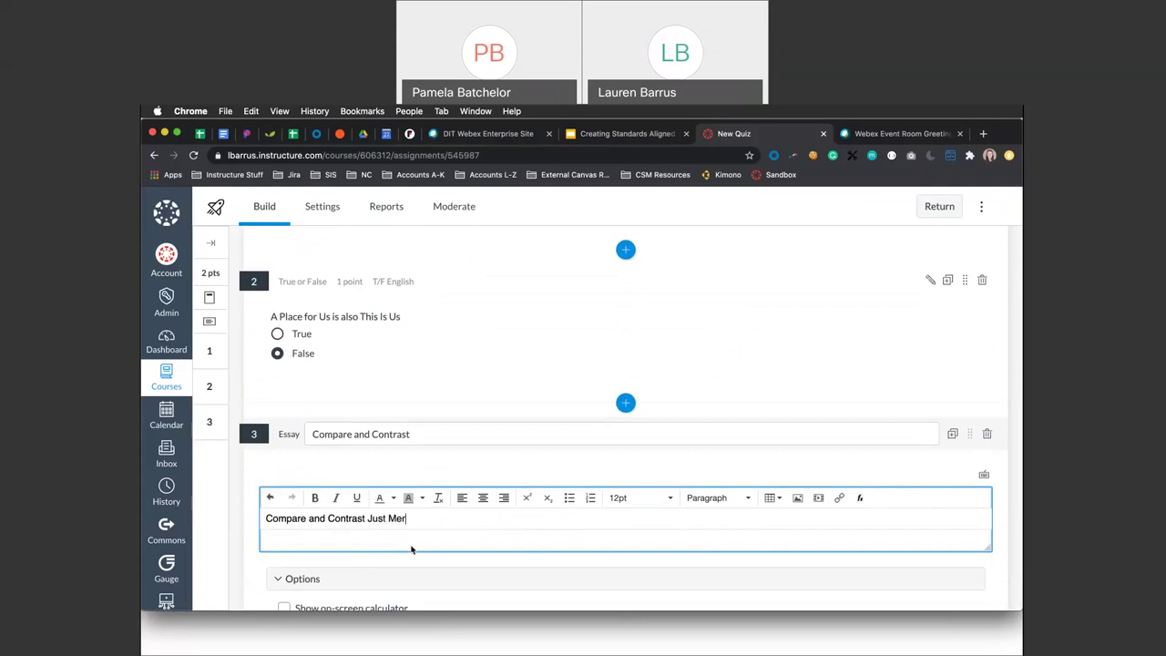
type("cy with I Am Malala in 300 words ")
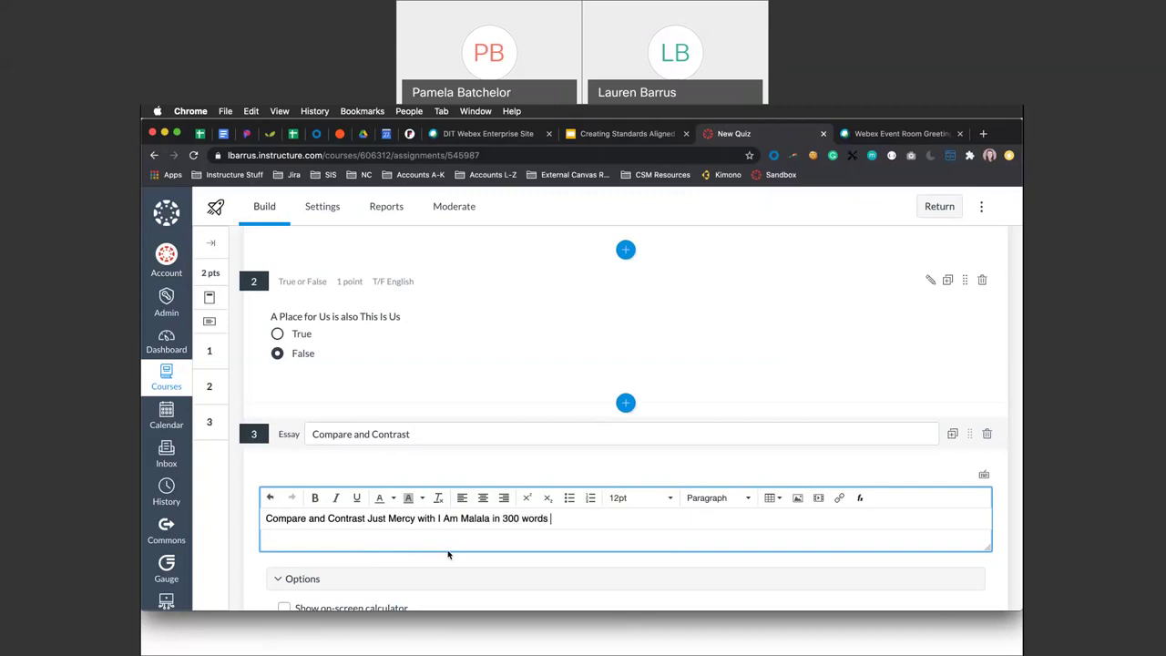
type("or less.")
- Set a maximum word limit of 300 for the Compare and Contrast essay question and enable Show Word Count
scroll(376, 556, "down", 2)
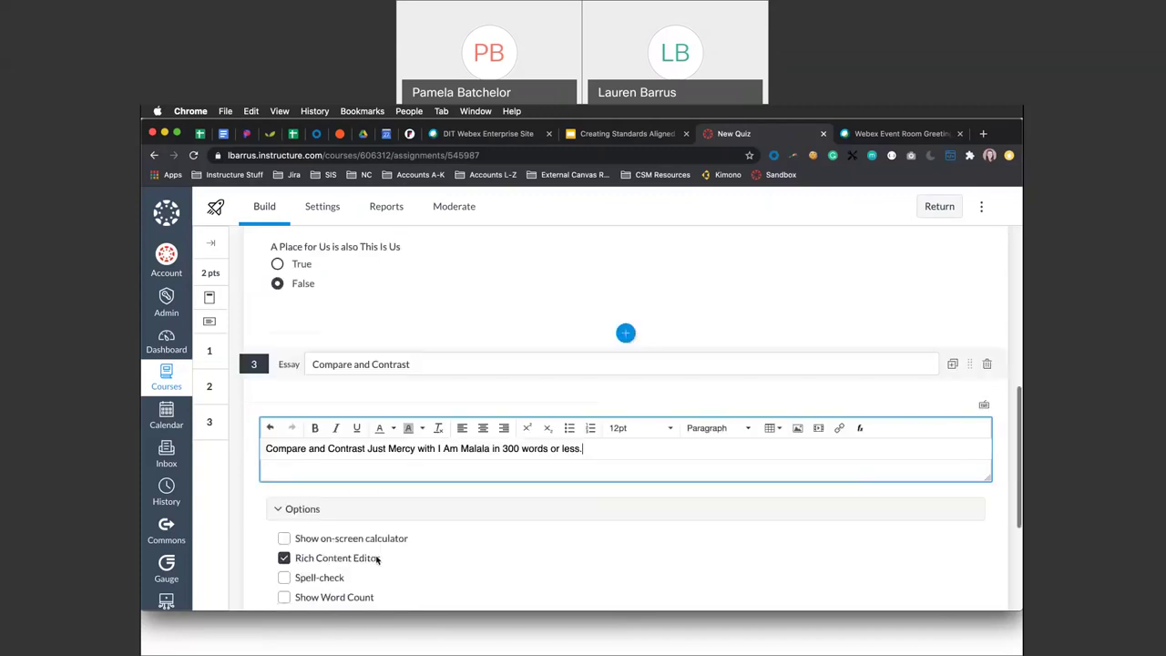
scroll(376, 556, "down", 1)
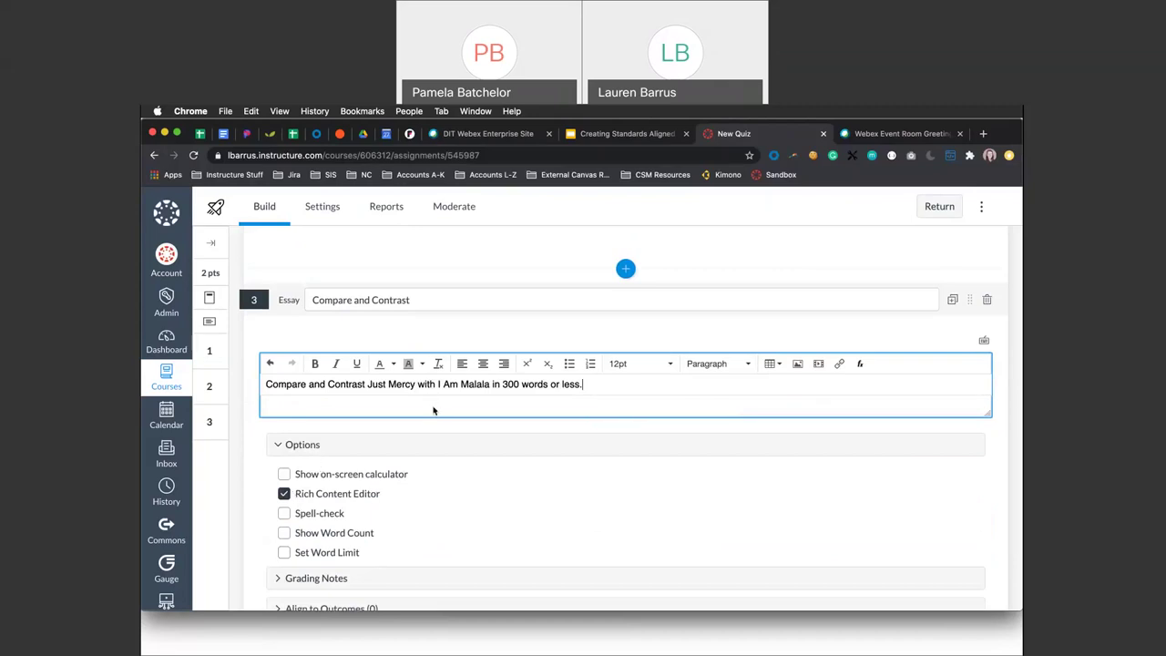
left_click(285, 552)
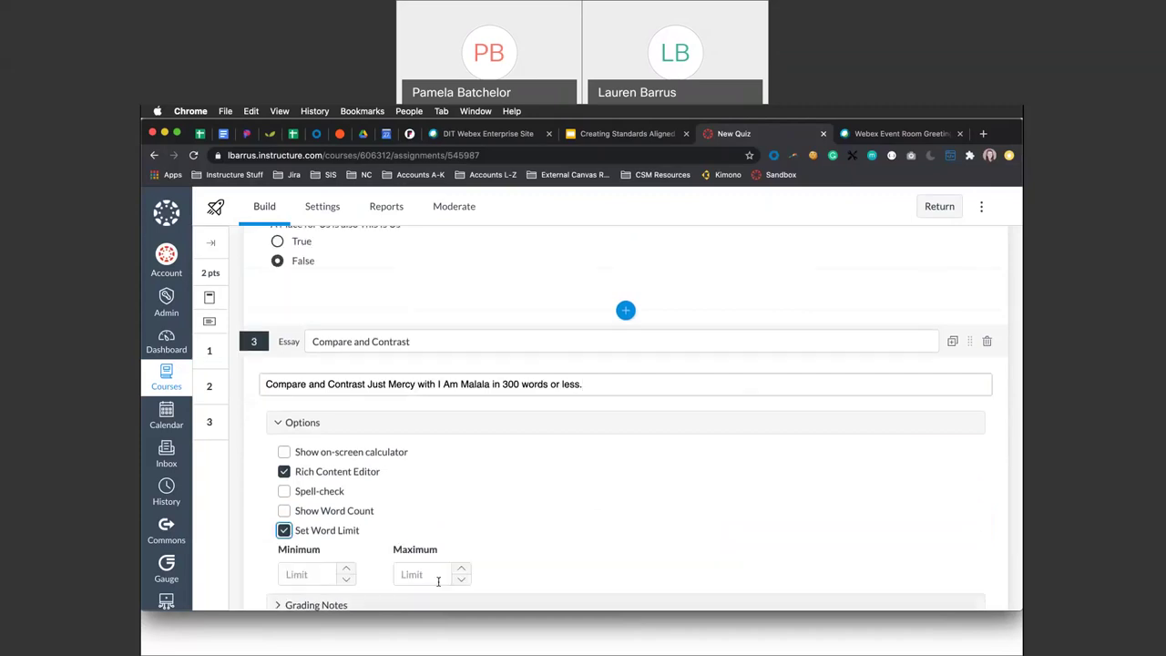
left_click(432, 576)
type("300")
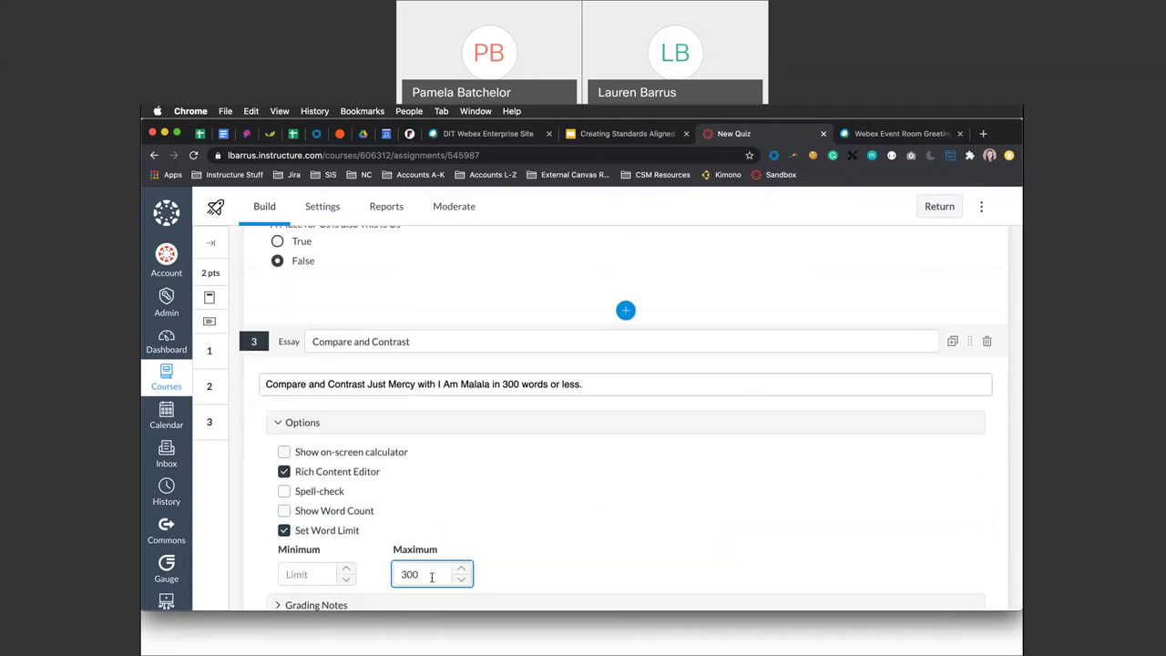
left_click(285, 511)
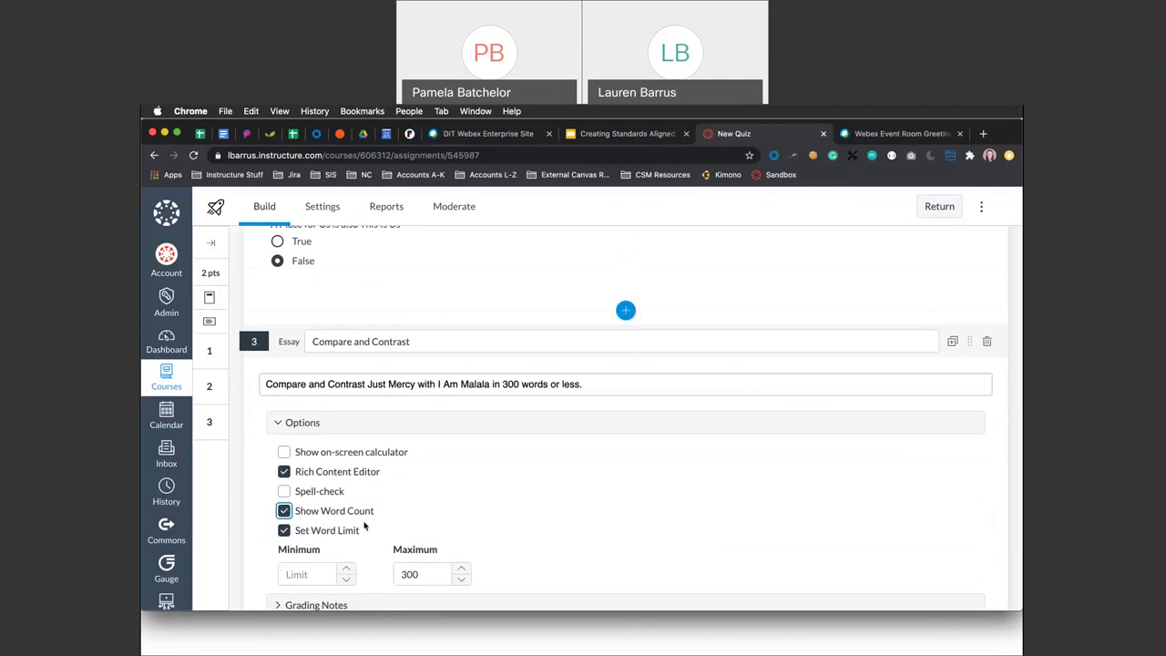
- Review outcome RL.2.RL.9-10.2, align the Compare and Contrast essay question to it, and save the question
scroll(390, 512, "down", 3)
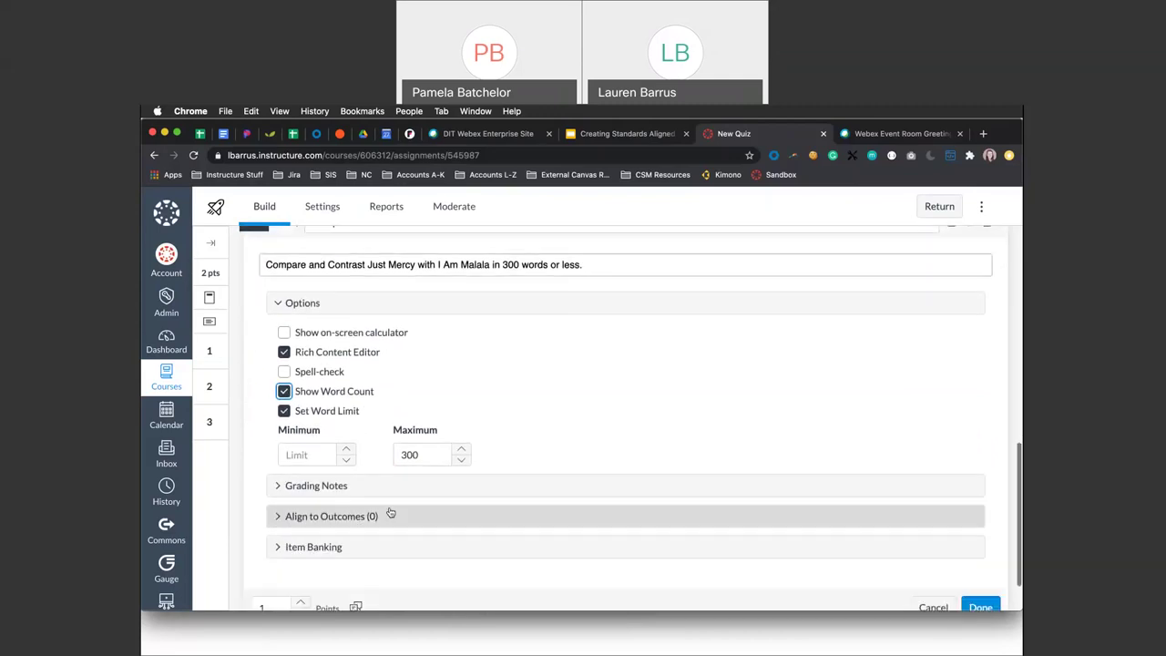
left_click(290, 516)
scroll(574, 525, "down", 3)
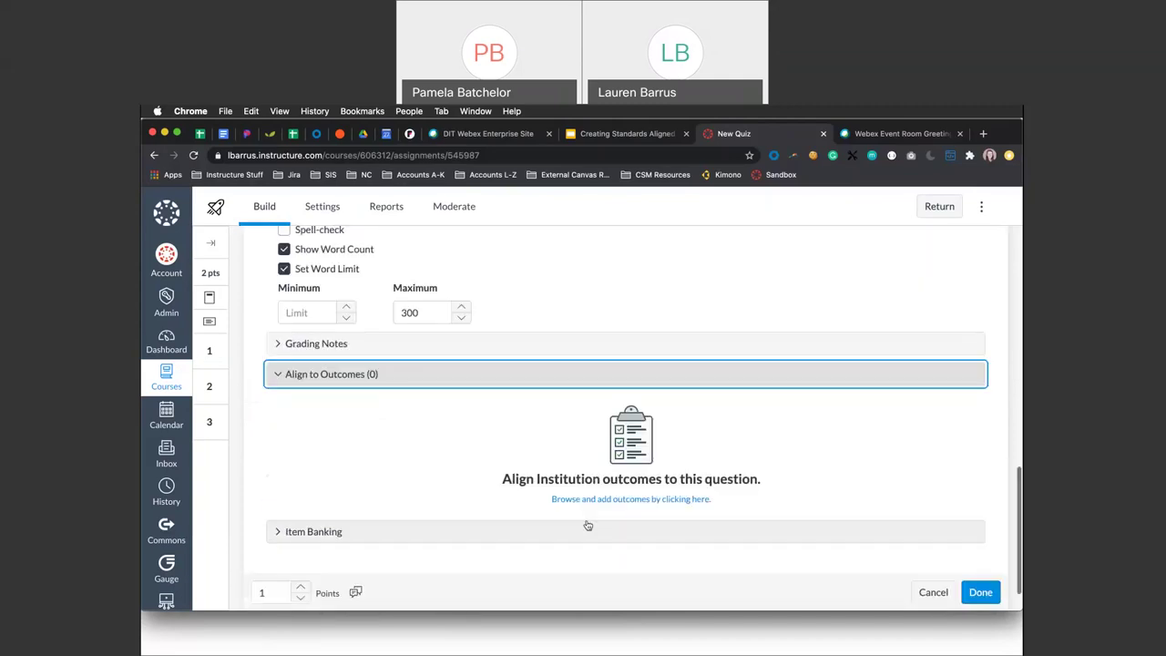
left_click(613, 500)
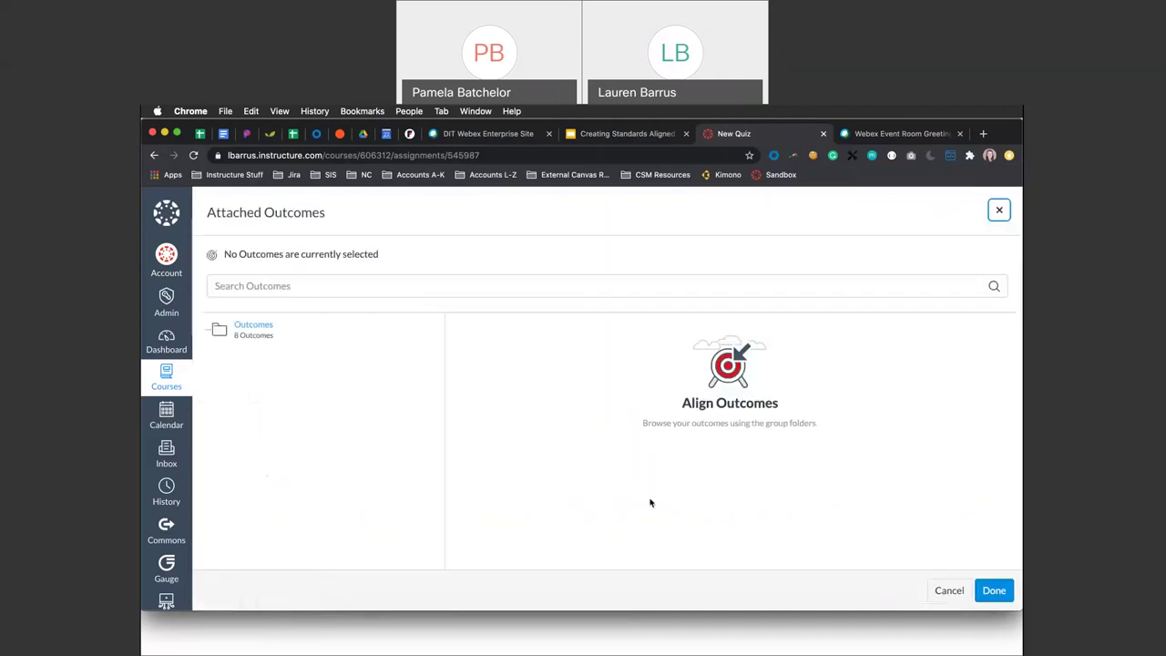
left_click(257, 333)
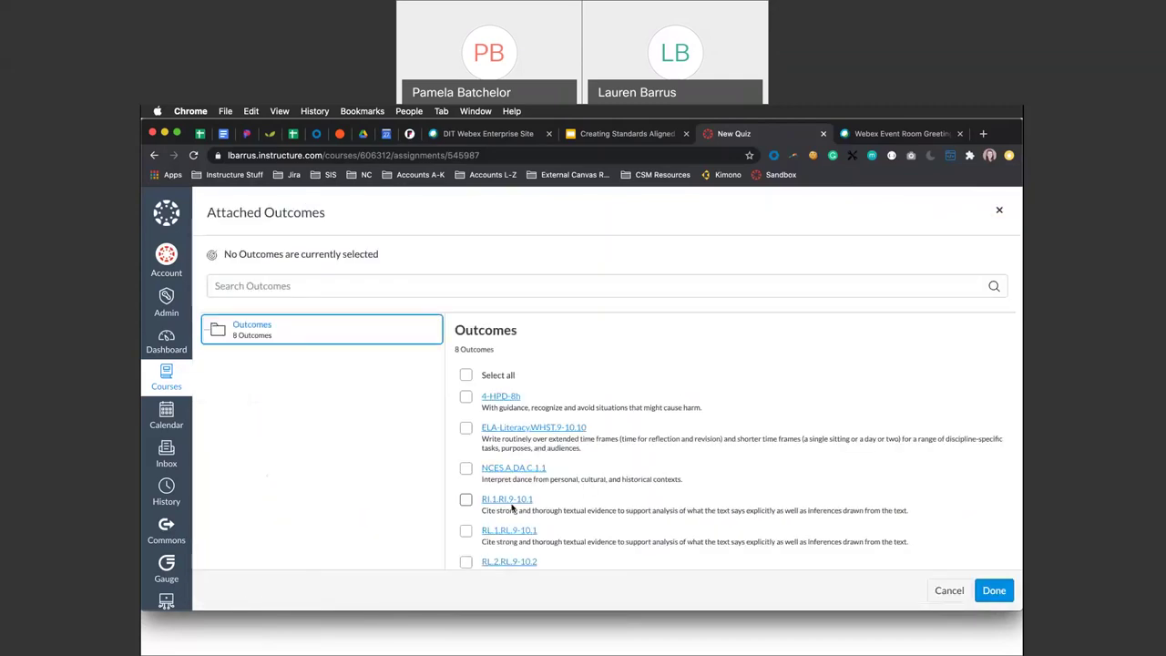
left_click(500, 562)
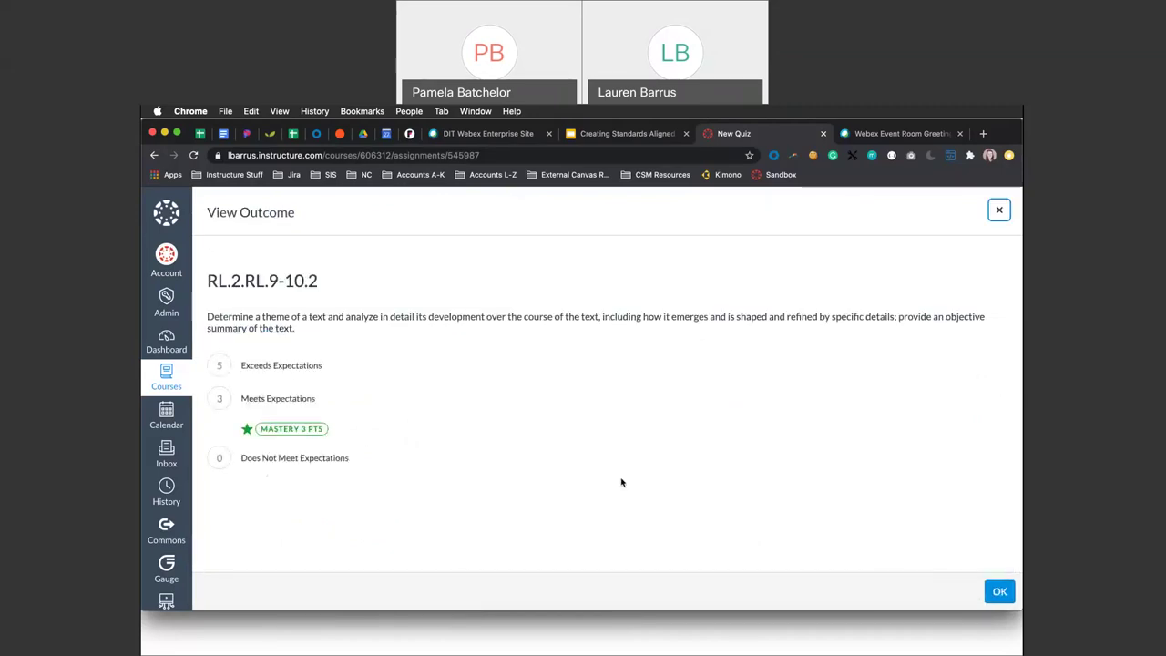
left_click(1001, 593)
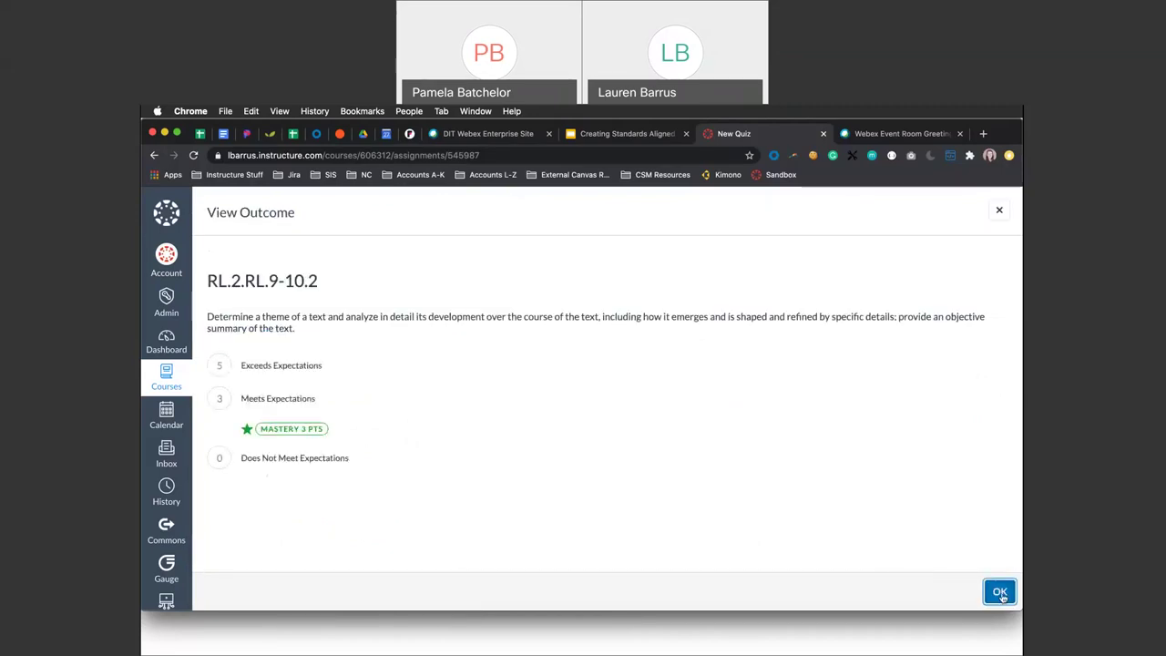
left_click(900, 540)
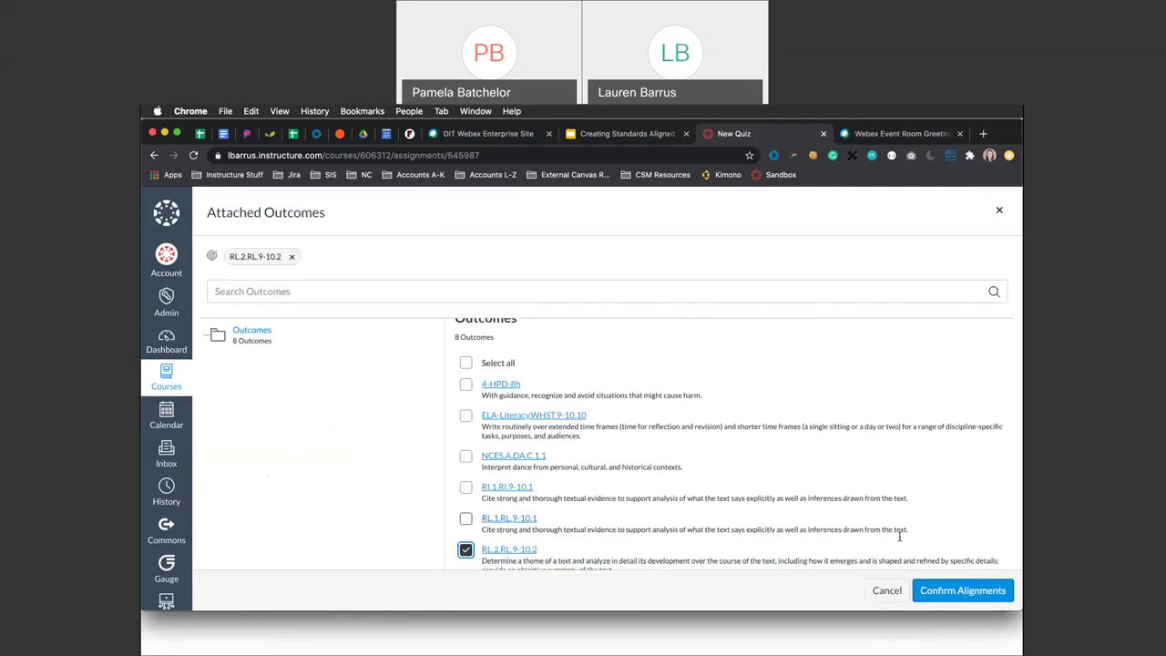
left_click(962, 590)
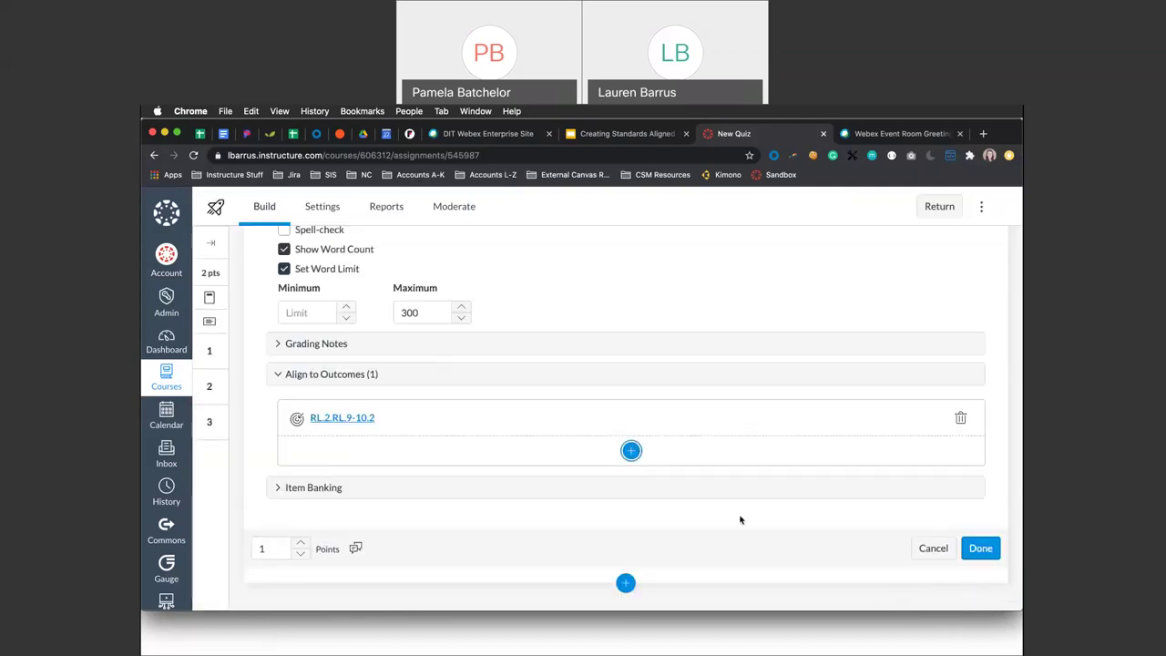
left_click(981, 549)
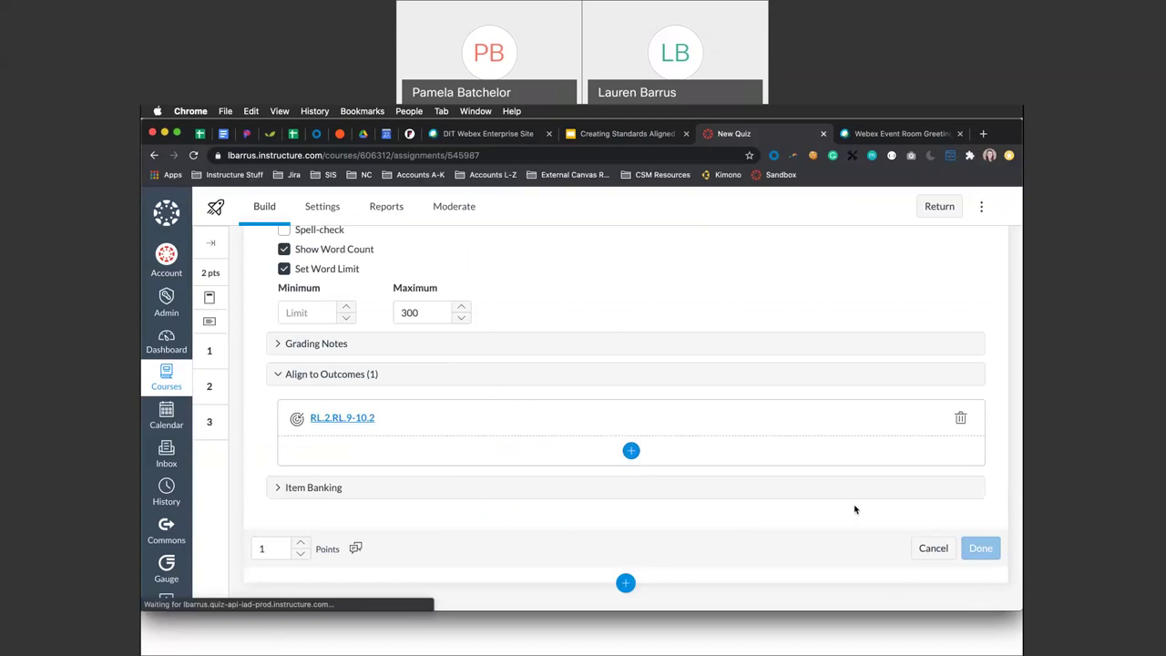
- Look over the quiz questions, check the T/F English question's edit view, and close it without changes
scroll(603, 503, "up", 4)
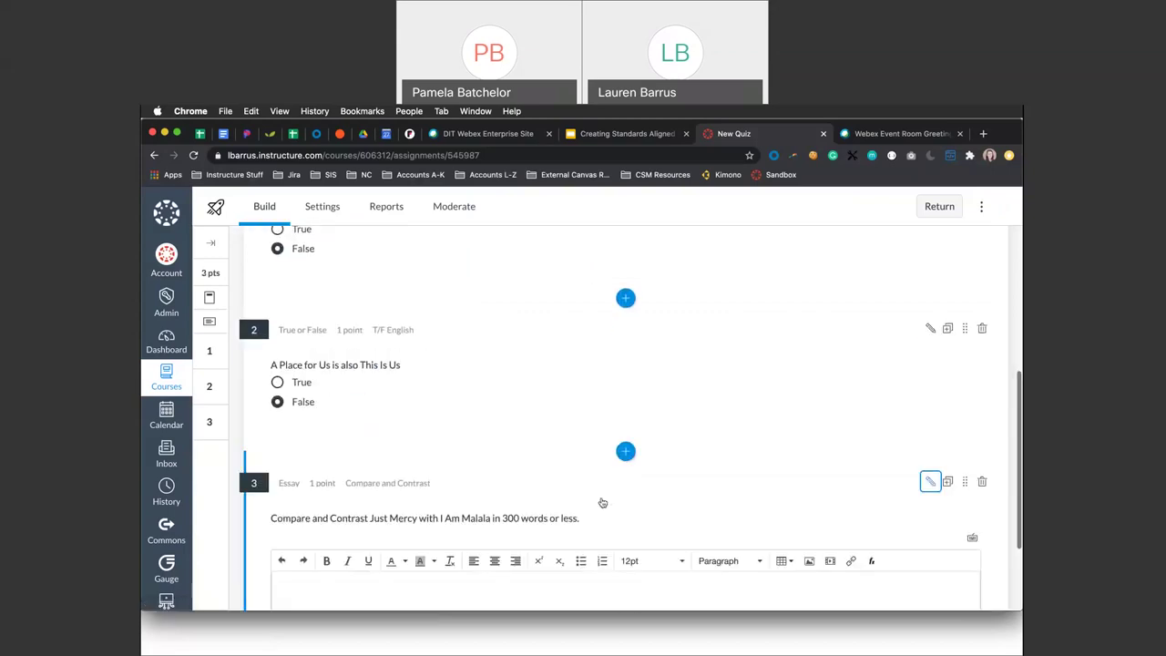
scroll(602, 503, "up", 1)
scroll(599, 513, "up", 1)
scroll(598, 512, "down", 2)
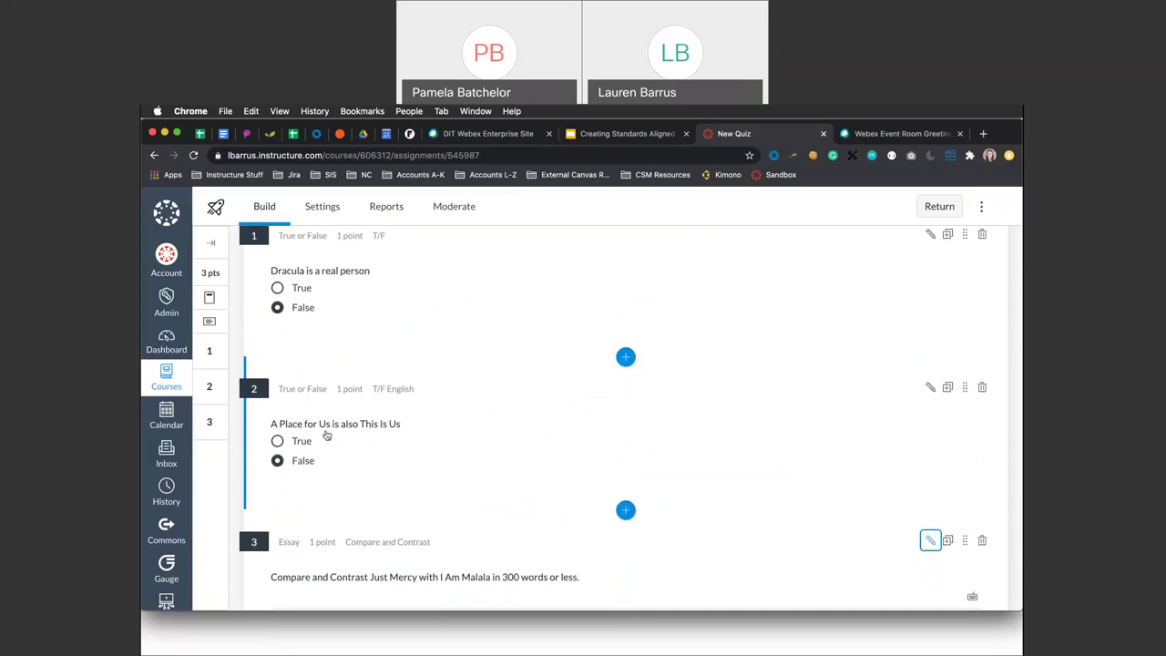
left_click(930, 387)
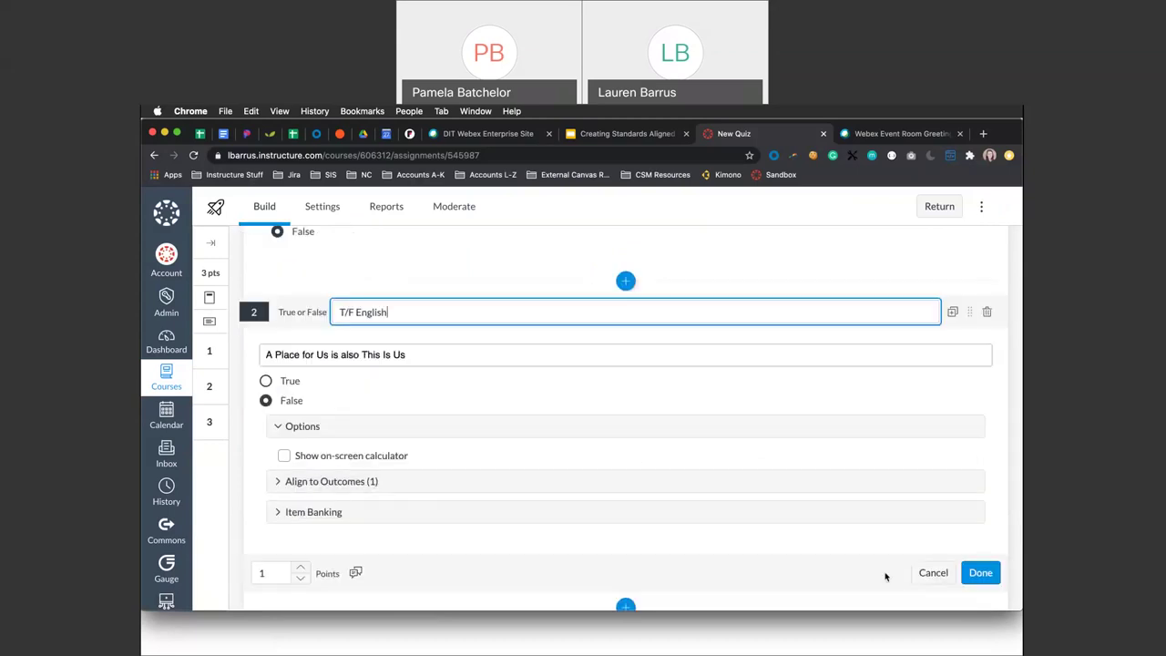
left_click(932, 573)
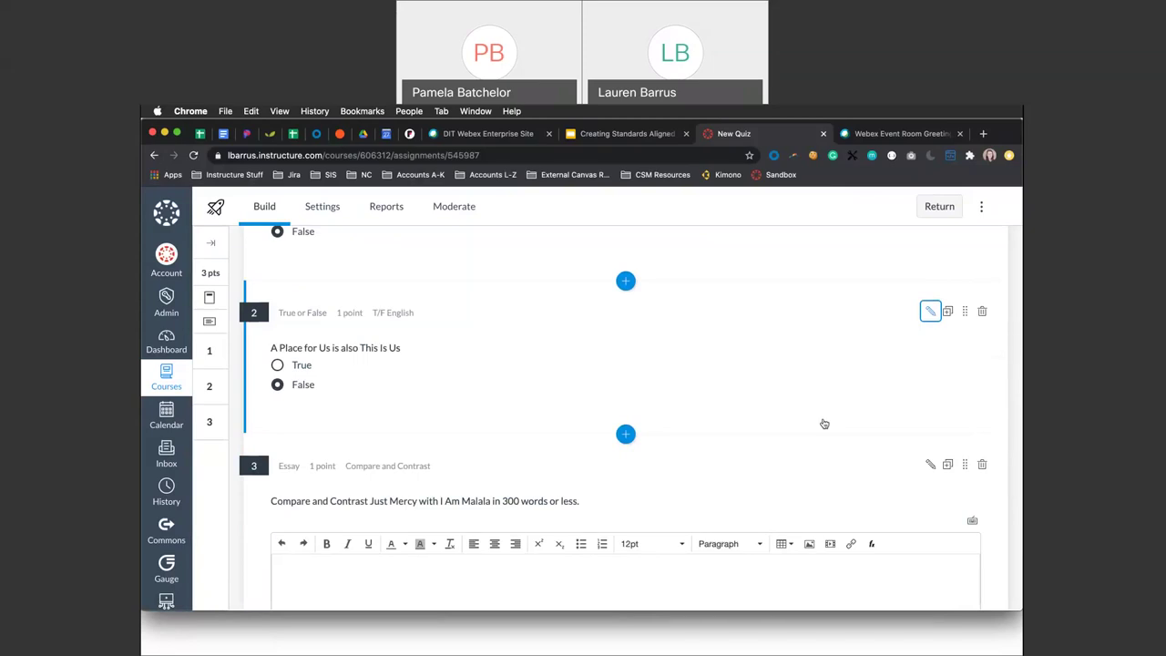
- Open the Outcomes Analysis report for the quiz
scroll(580, 290, "up", 5)
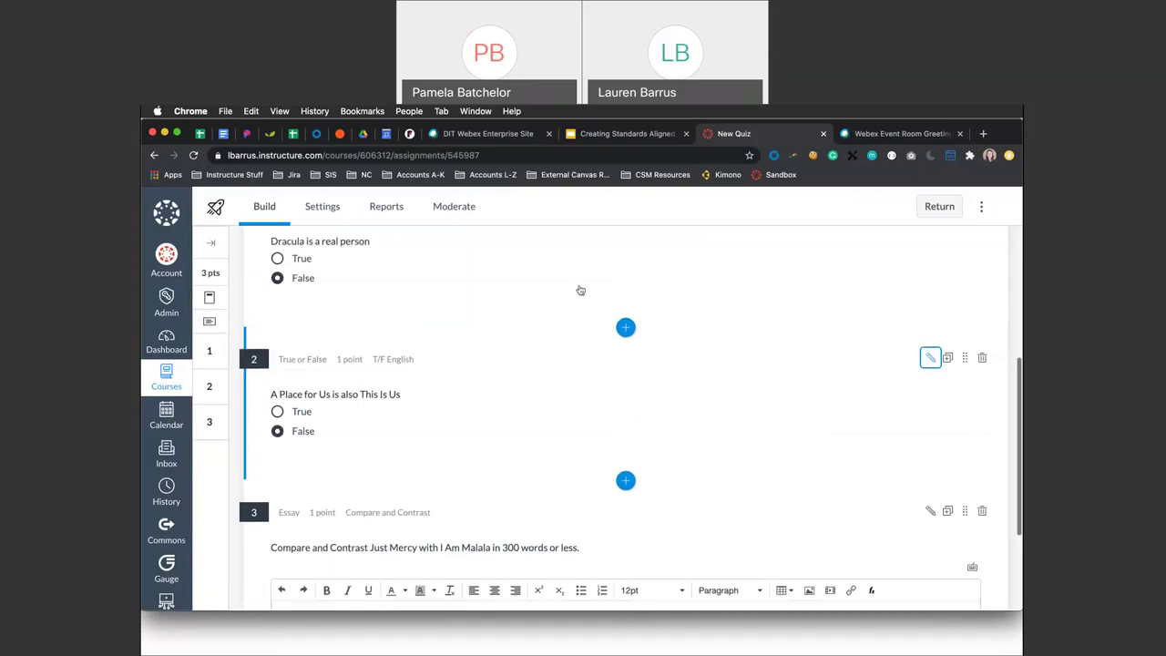
scroll(580, 290, "up", 2)
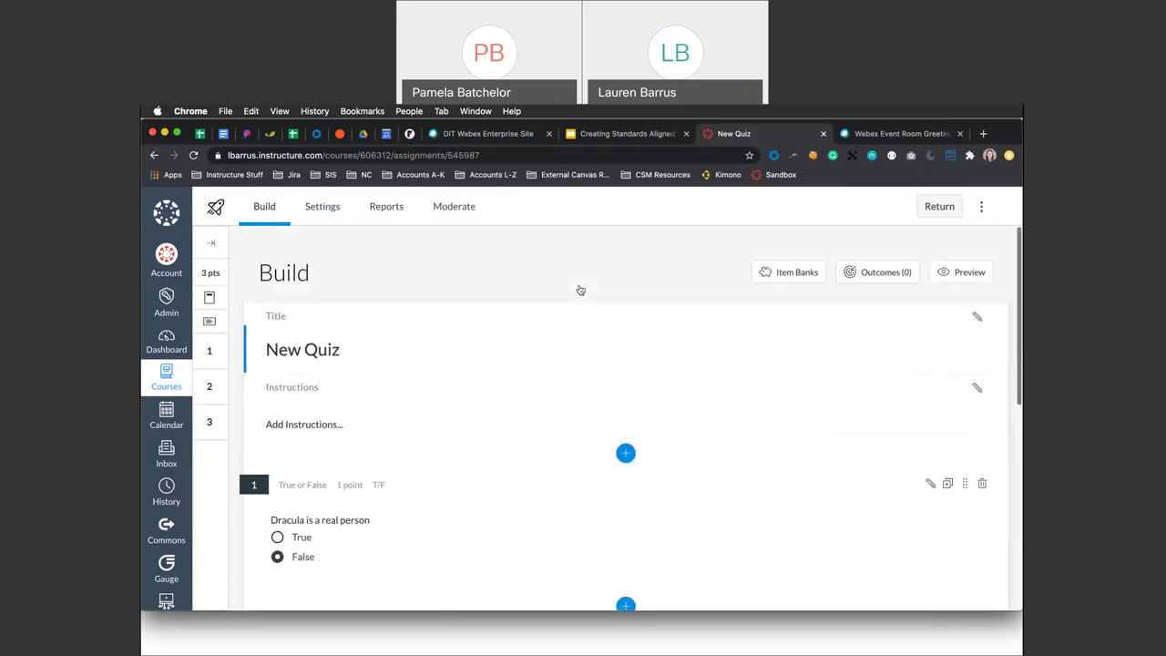
left_click(387, 209)
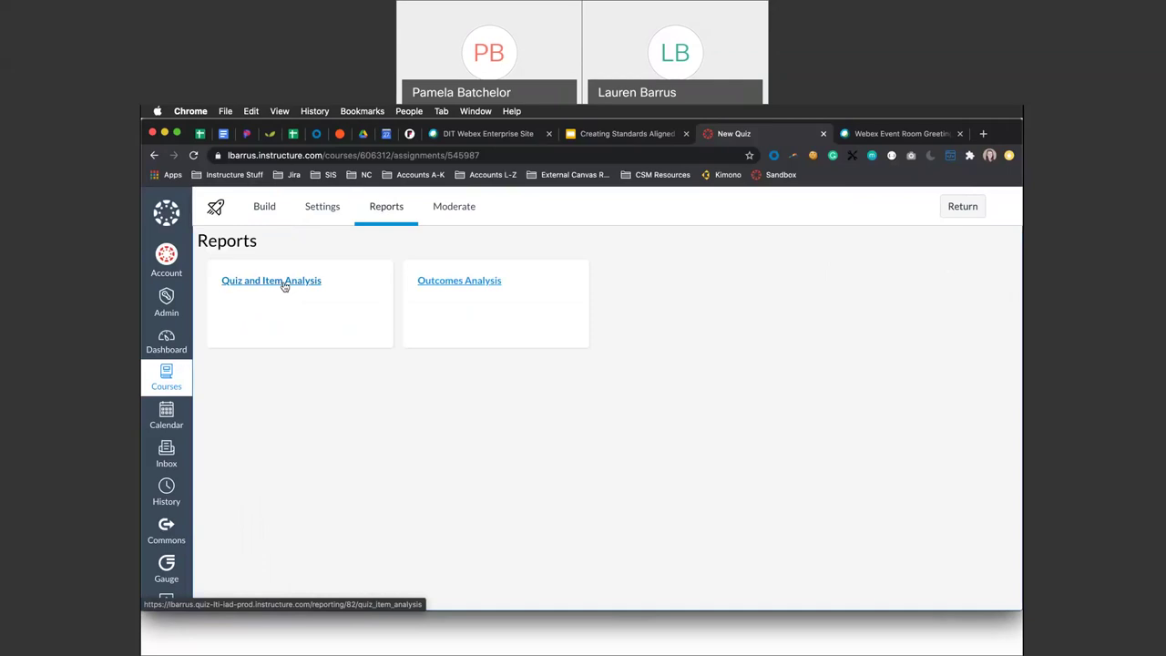
left_click(454, 281)
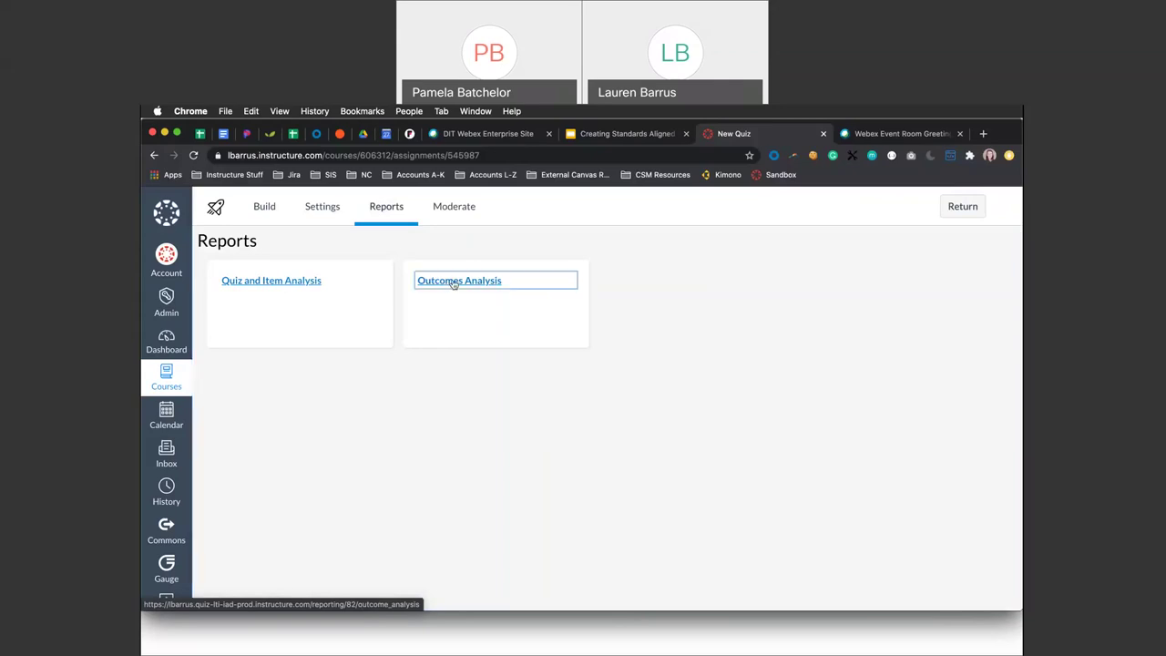